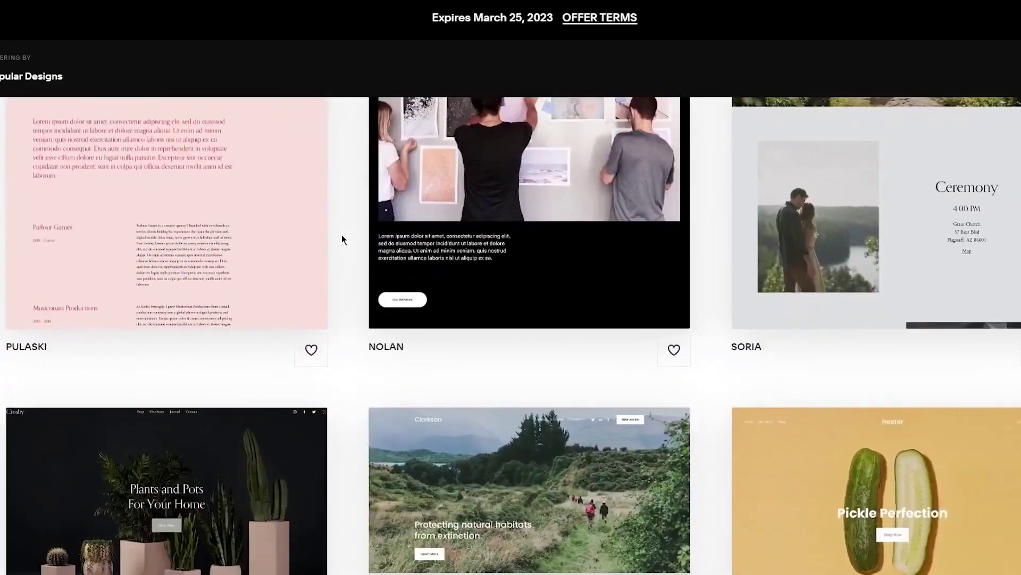
scroll(342, 236, down, 5)
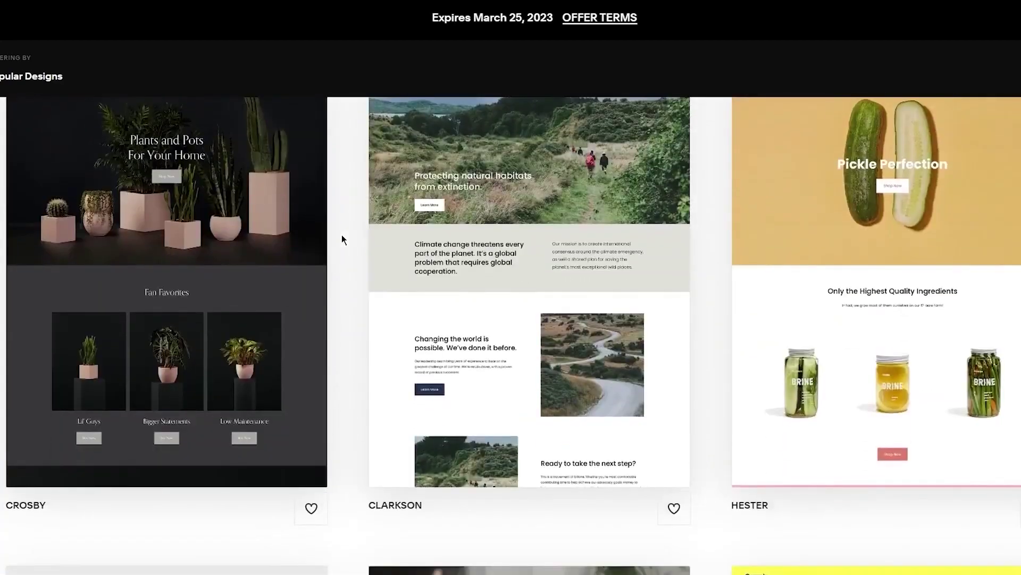
Preview the Bailard template and scroll through its home page
scroll(342, 235, up, 10)
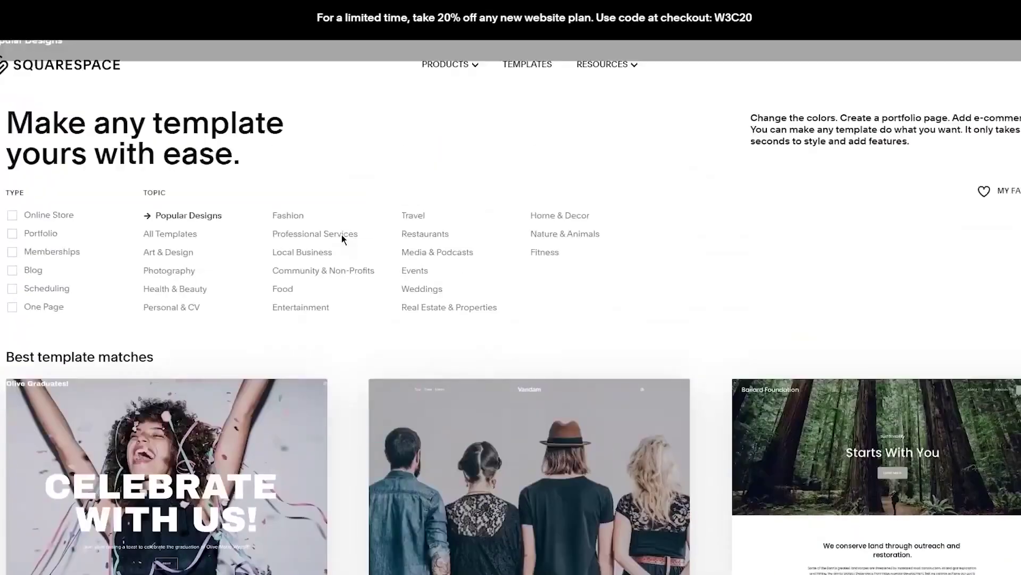
scroll(835, 360, down, 8)
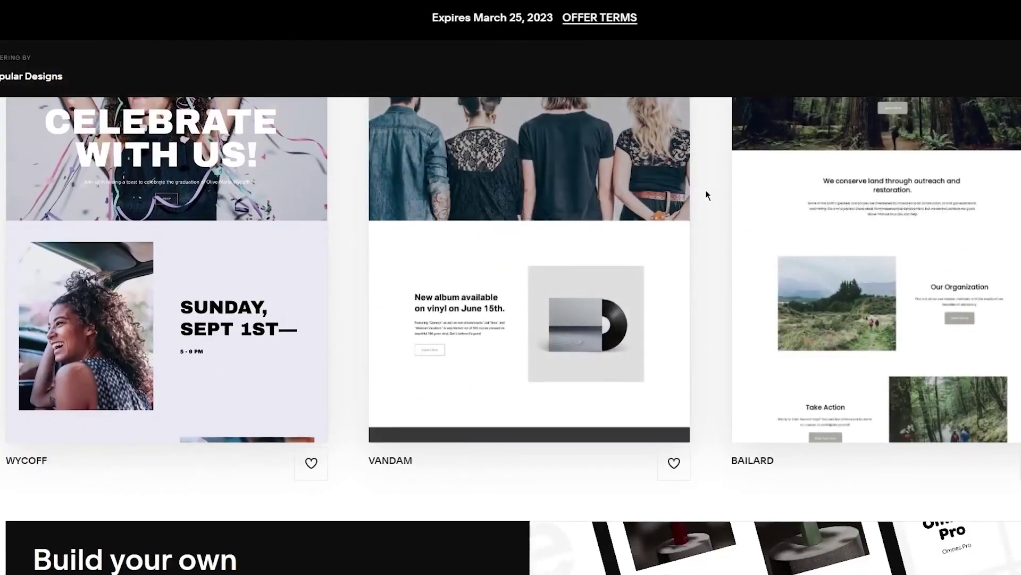
scroll(706, 189, up, 6)
scroll(705, 189, down, 8)
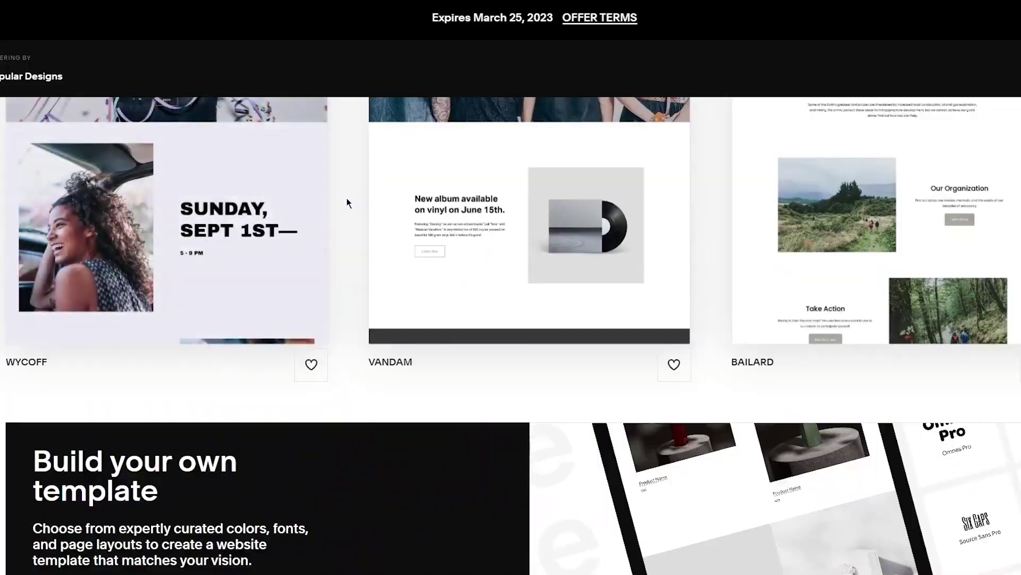
scroll(347, 203, up, 3)
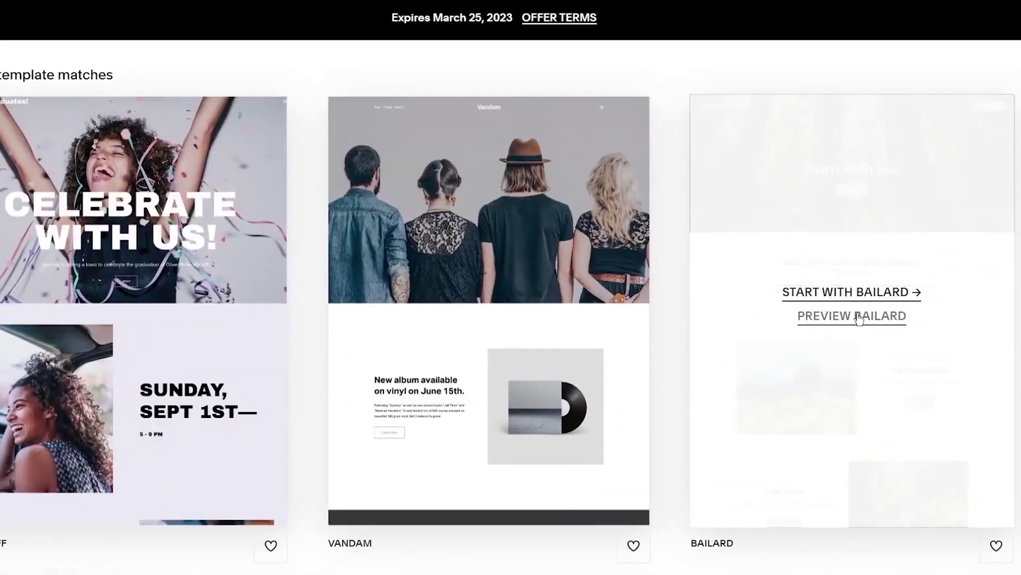
click(833, 319)
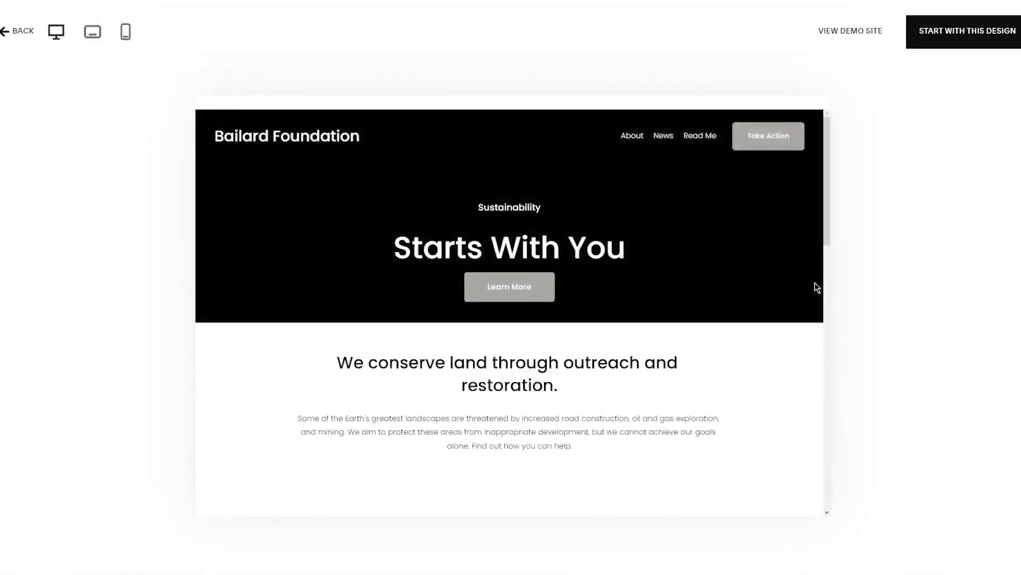
scroll(645, 196, down, 3)
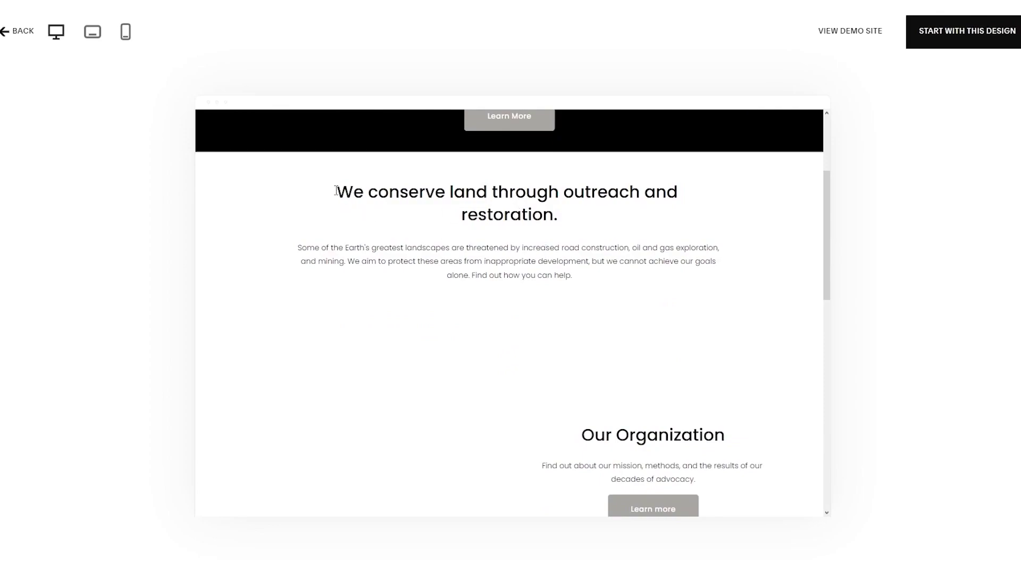
drag(336, 190, 624, 254)
click(504, 233)
scroll(504, 233, up, 2)
scroll(506, 237, up, 1)
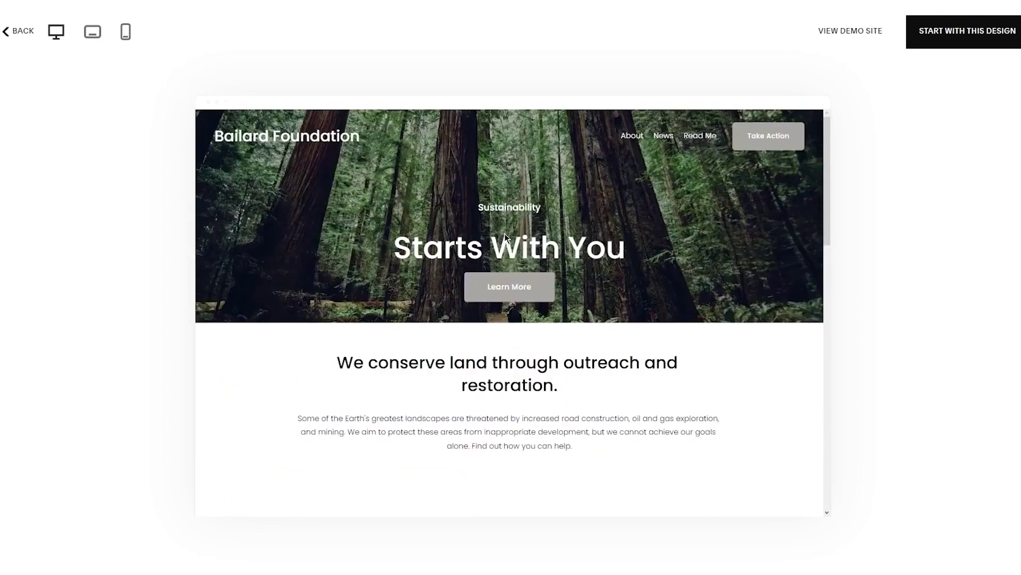
scroll(776, 258, down, 10)
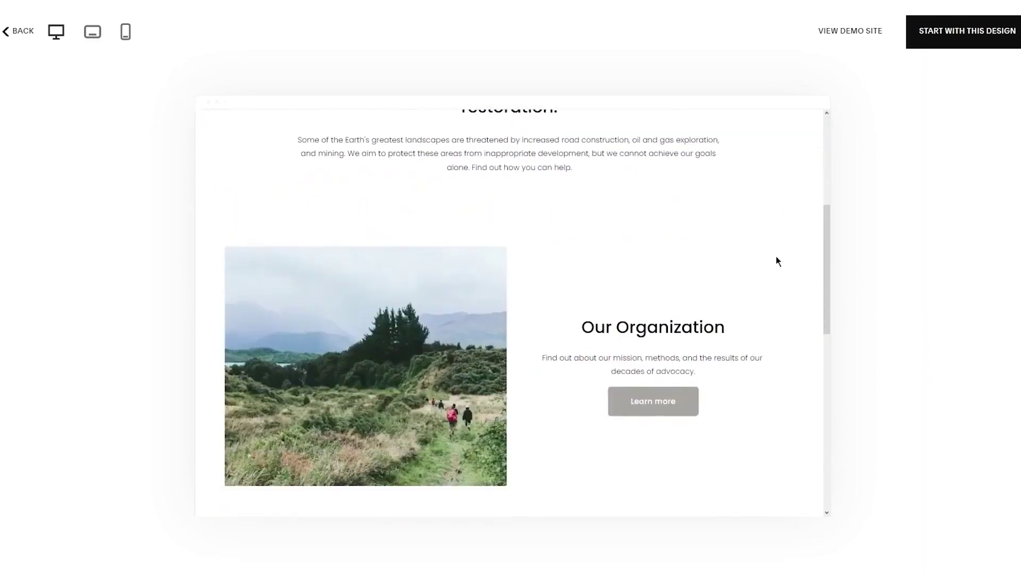
scroll(777, 257, up, 15)
Look over the template's Projects page, then start the site with the Bailard design
click(515, 293)
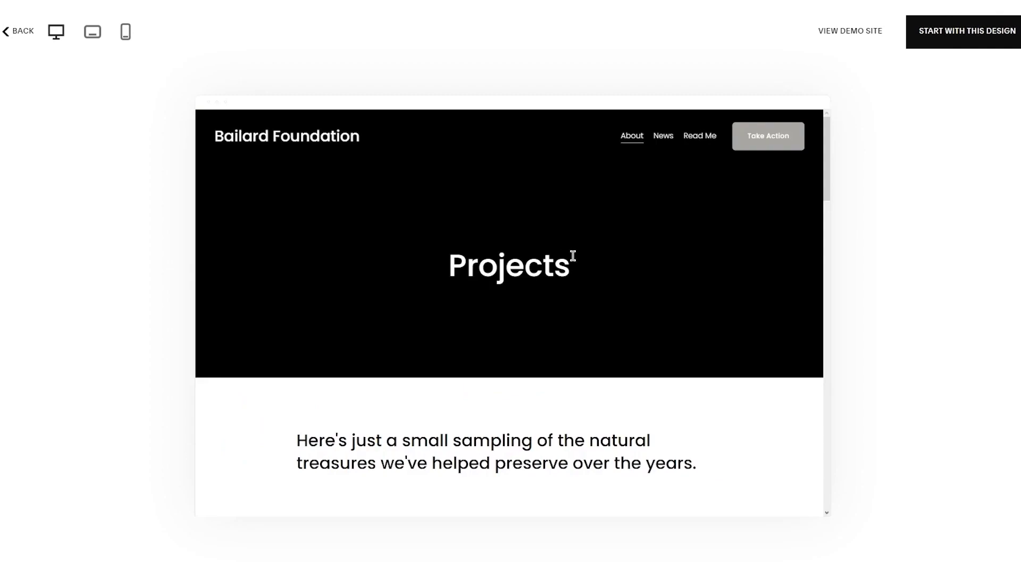
scroll(566, 251, down, 10)
scroll(525, 337, up, 10)
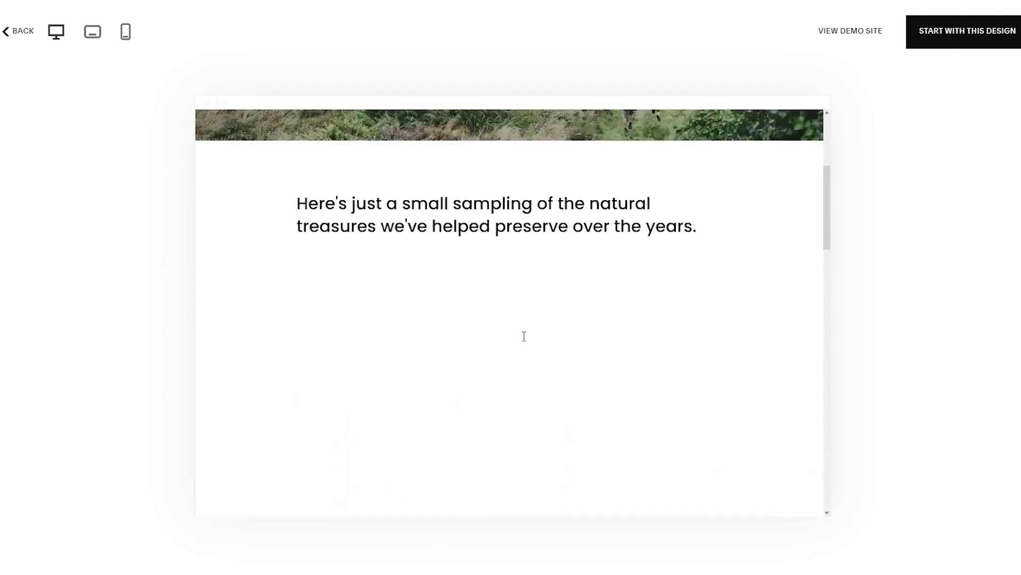
scroll(457, 392, down, 5)
scroll(457, 389, down, 10)
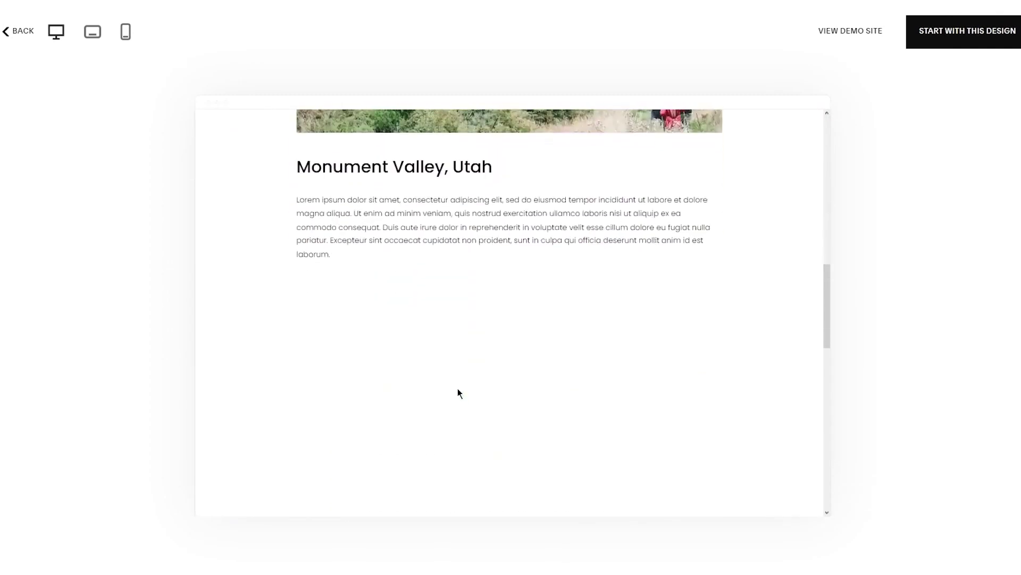
scroll(458, 393, up, 15)
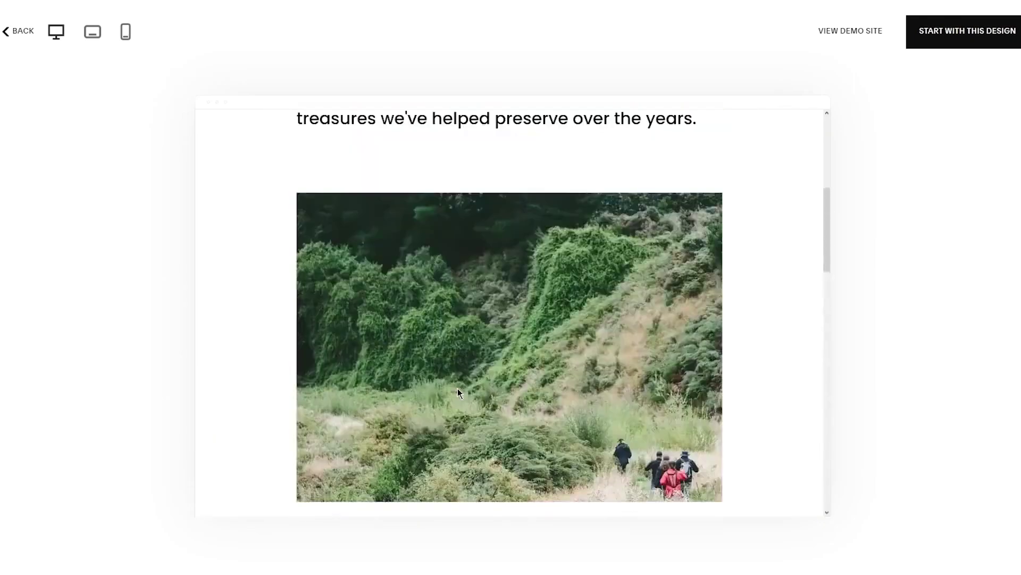
click(955, 40)
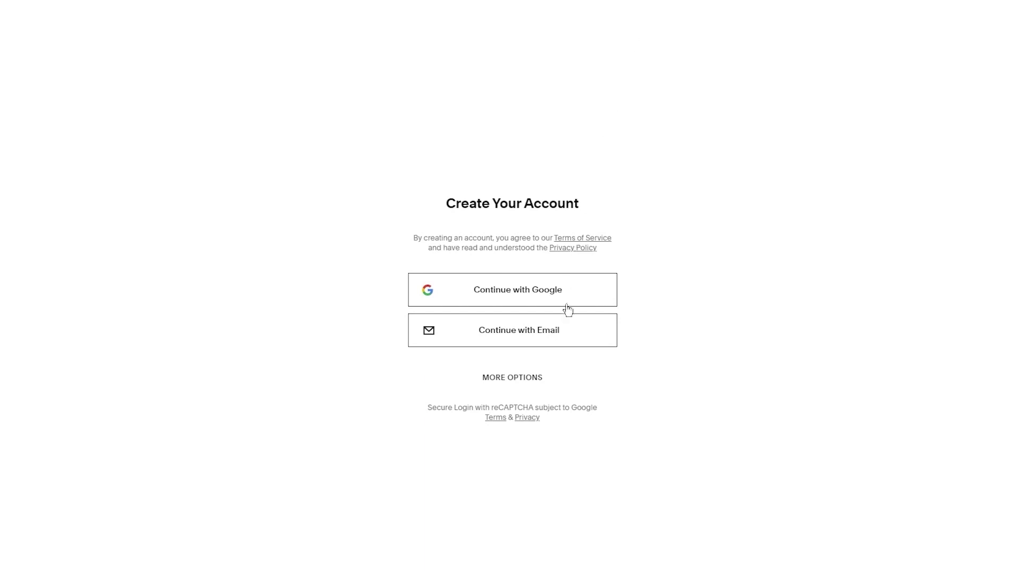
Choose e-mail sign-up, copy the temporary address, and enter a first and last name
click(525, 333)
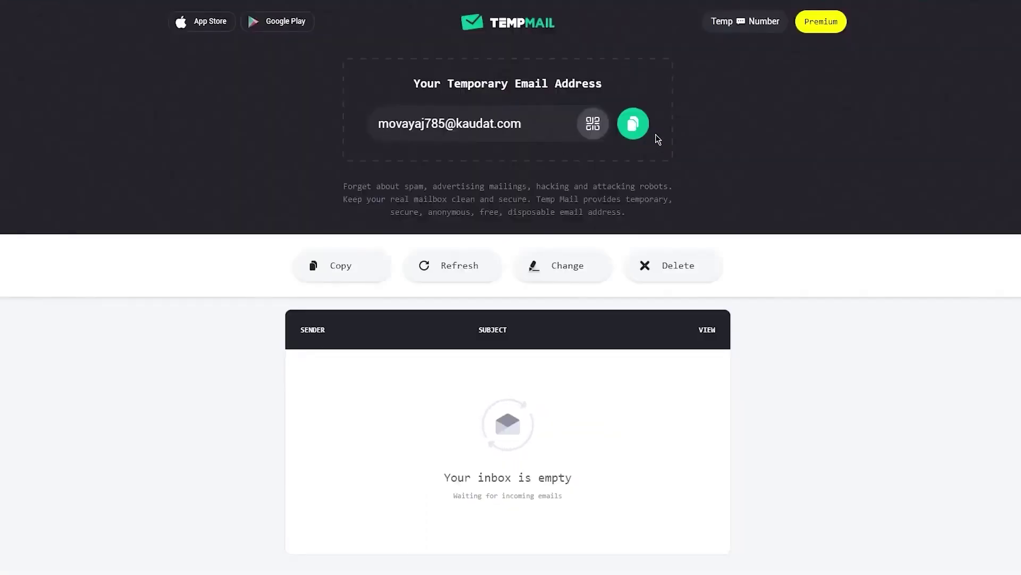
click(633, 124)
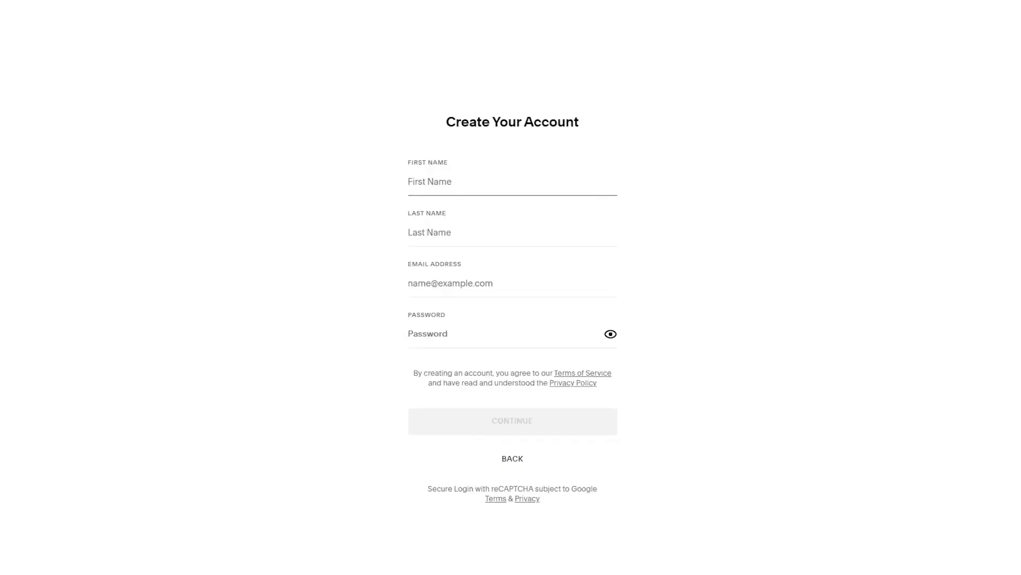
click(455, 231)
text(abd)
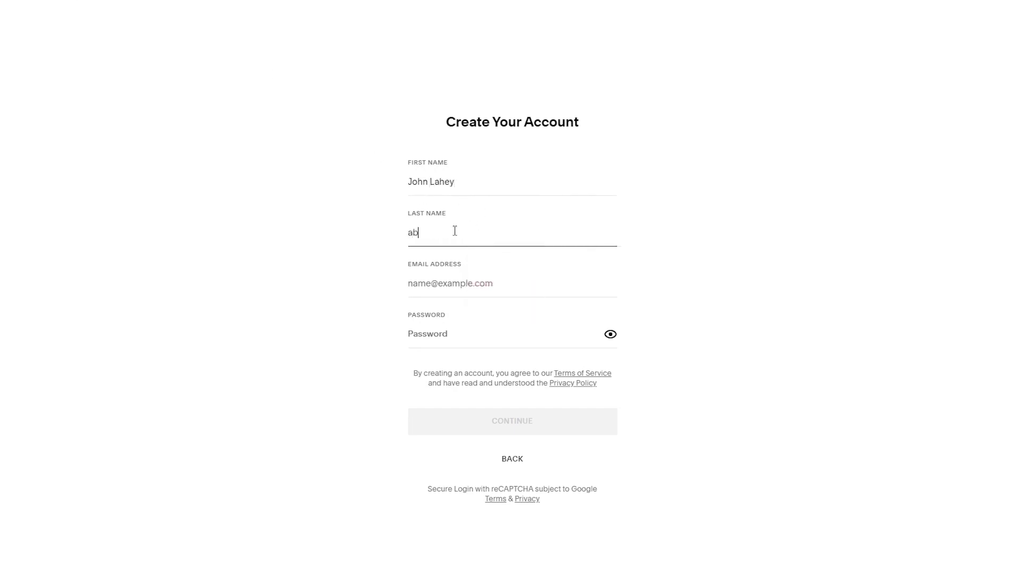
key(BackSpace)
key(BackSpace)
key(BackSpace)
text(Jonathan)
Paste the temporary e-mail address, enter a password, and submit the sign-up form
click(437, 274)
key(ctrl+v)
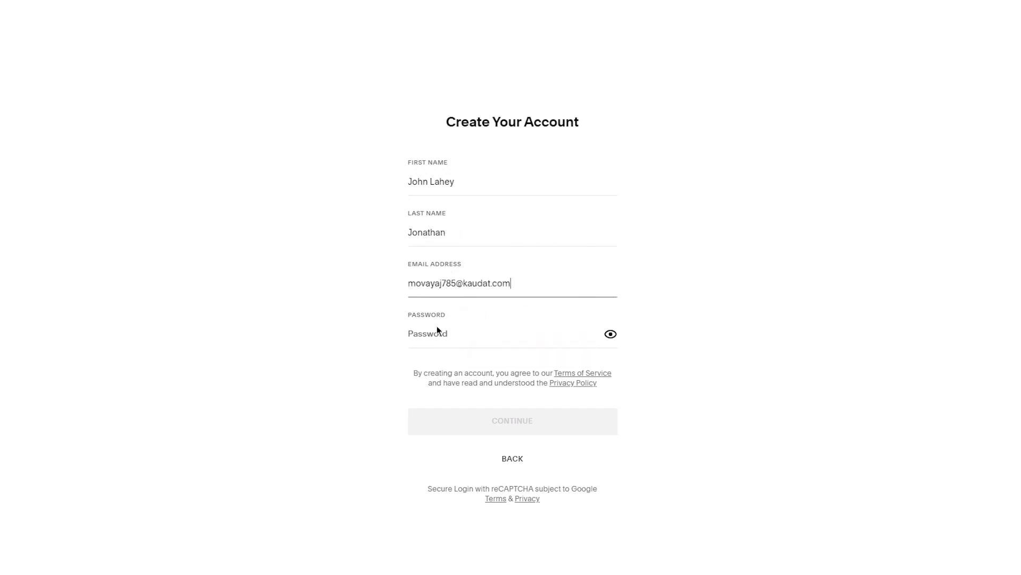
click(413, 334)
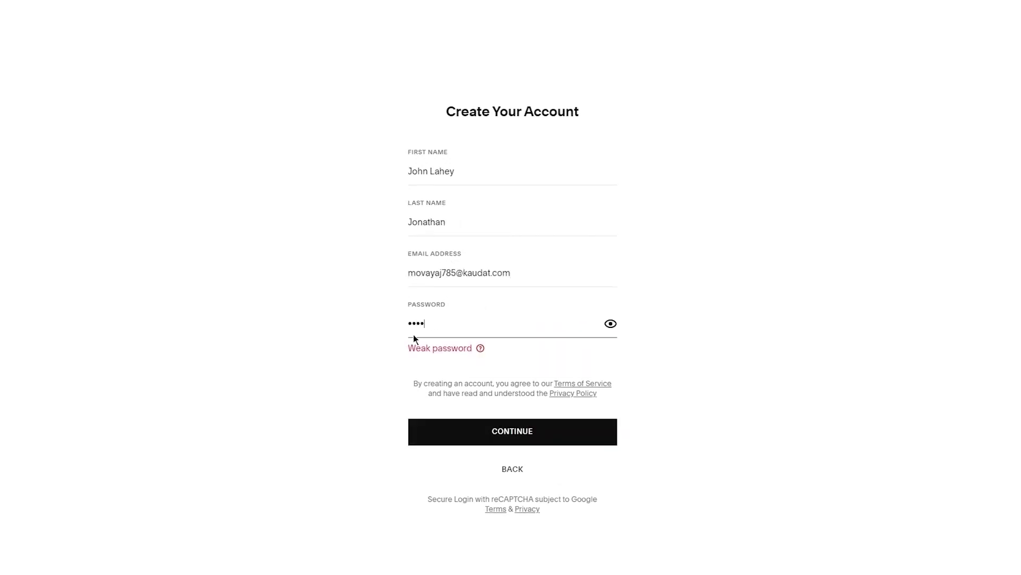
click(502, 430)
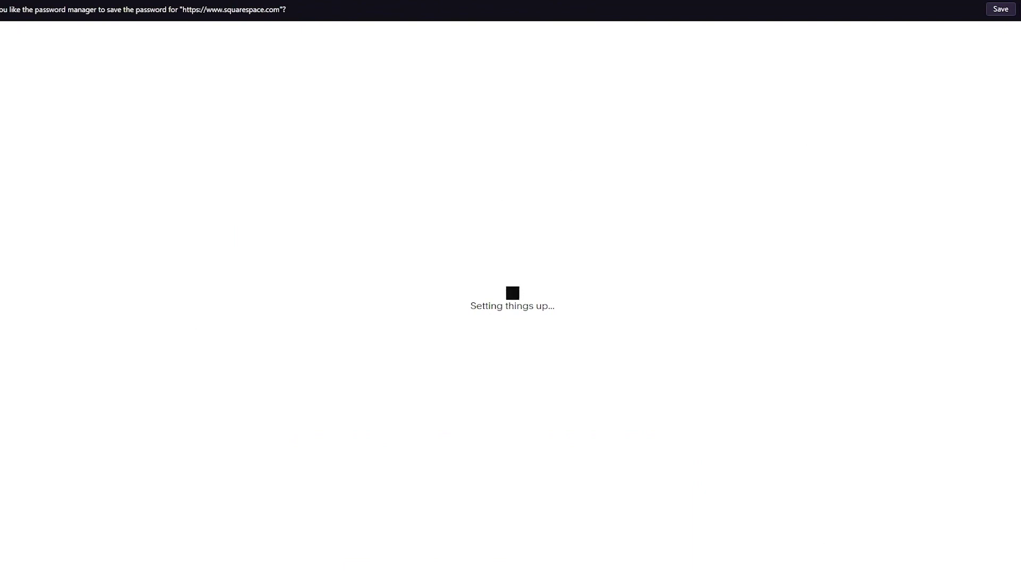
Dismiss the browser's save-password prompt while the site is being set up
click(1001, 9)
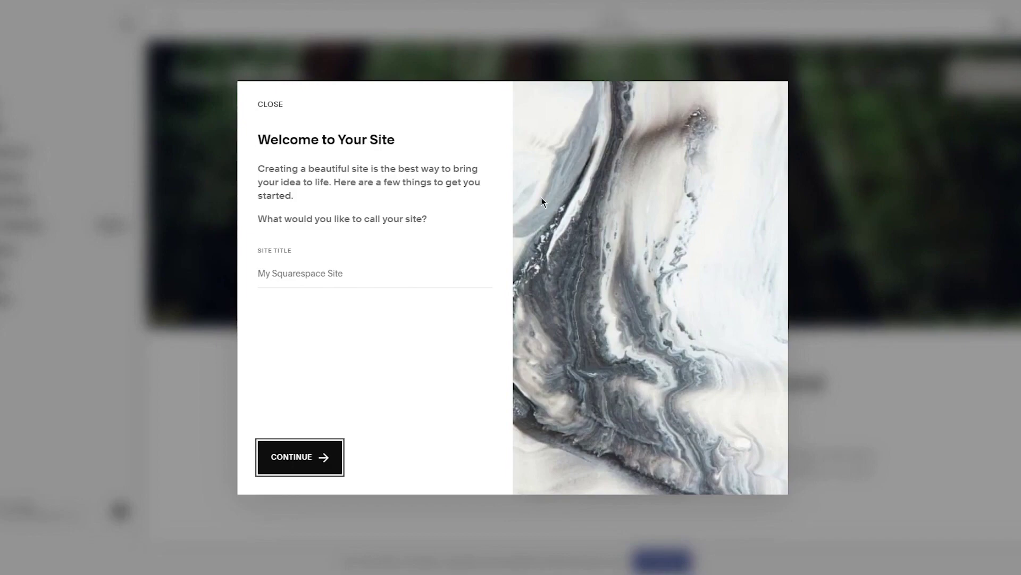
Enter the site title 'Green and Cleans Land Resort' and continue
click(371, 277)
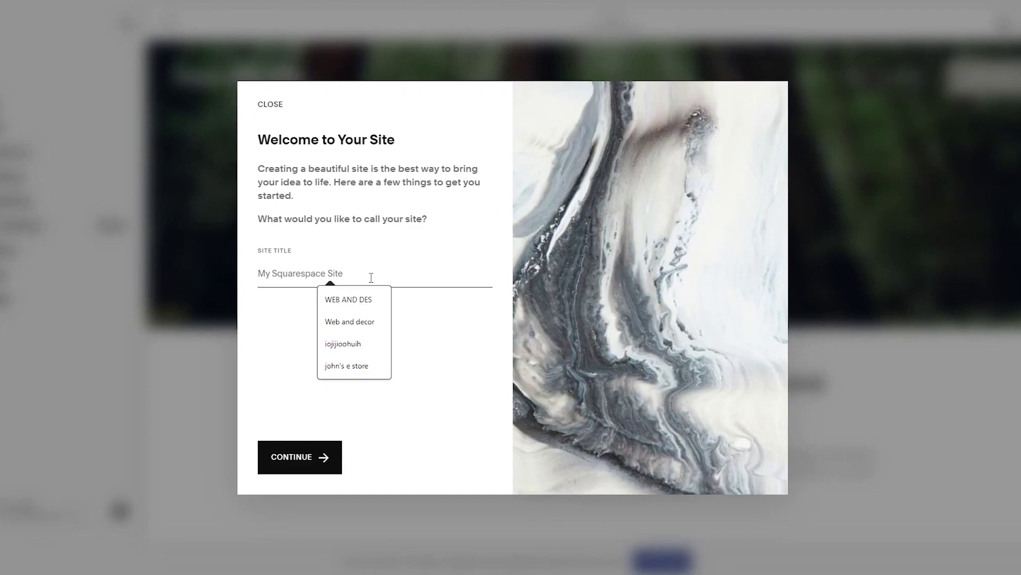
text(Gree)
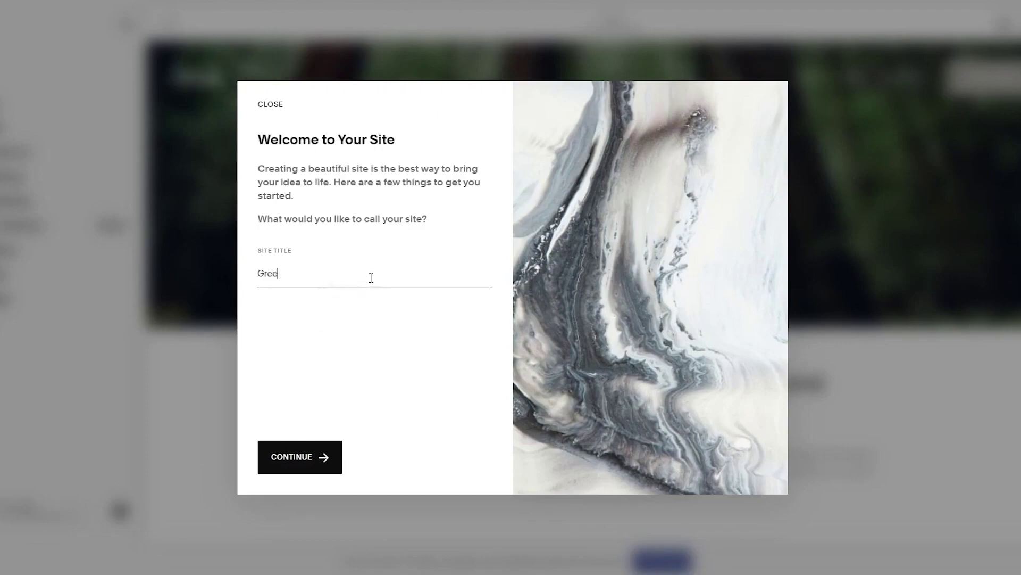
text(n and Clea)
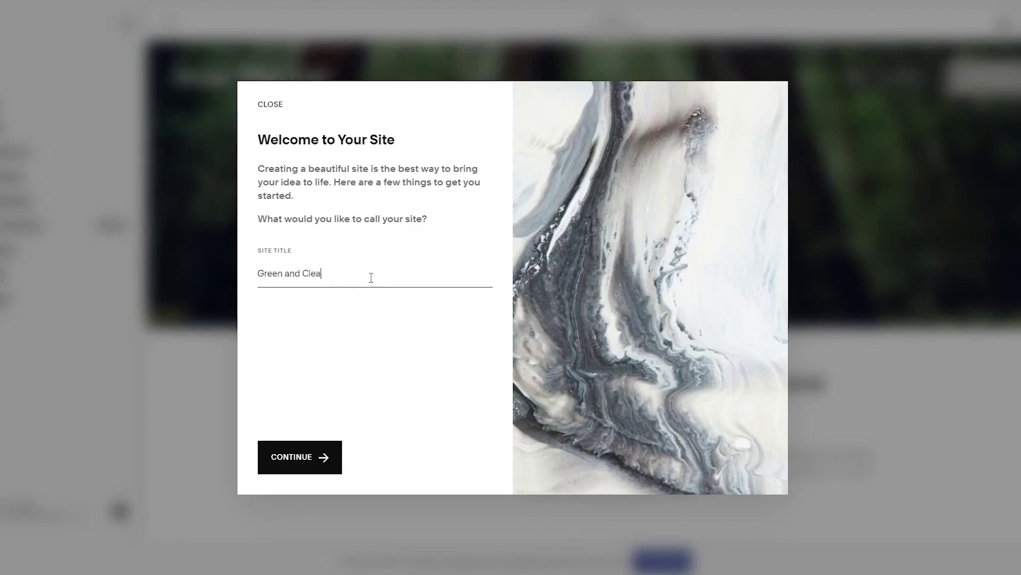
text(ns Lans Ladn)
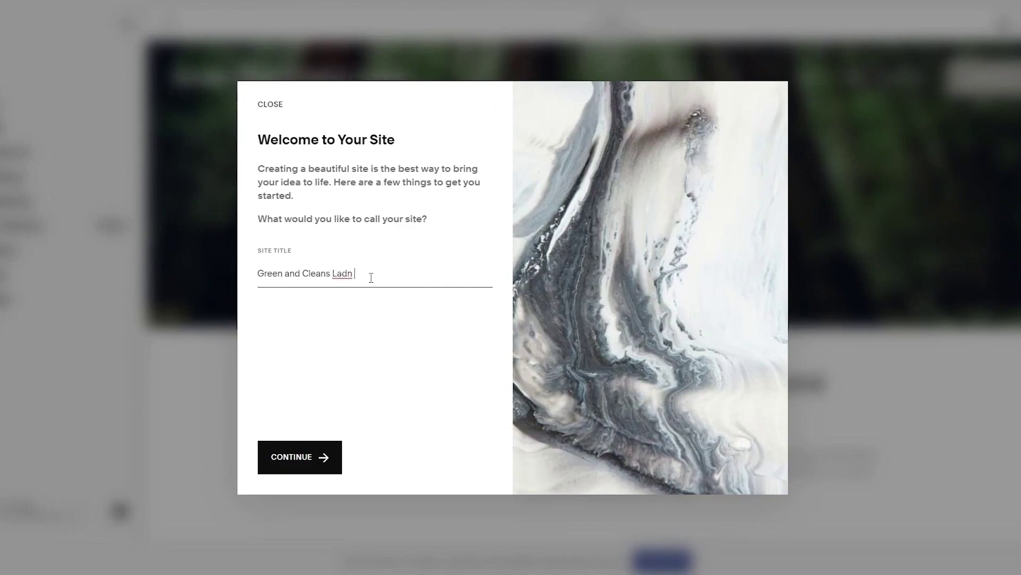
key(BackSpace)
text(nd Resort)
click(293, 471)
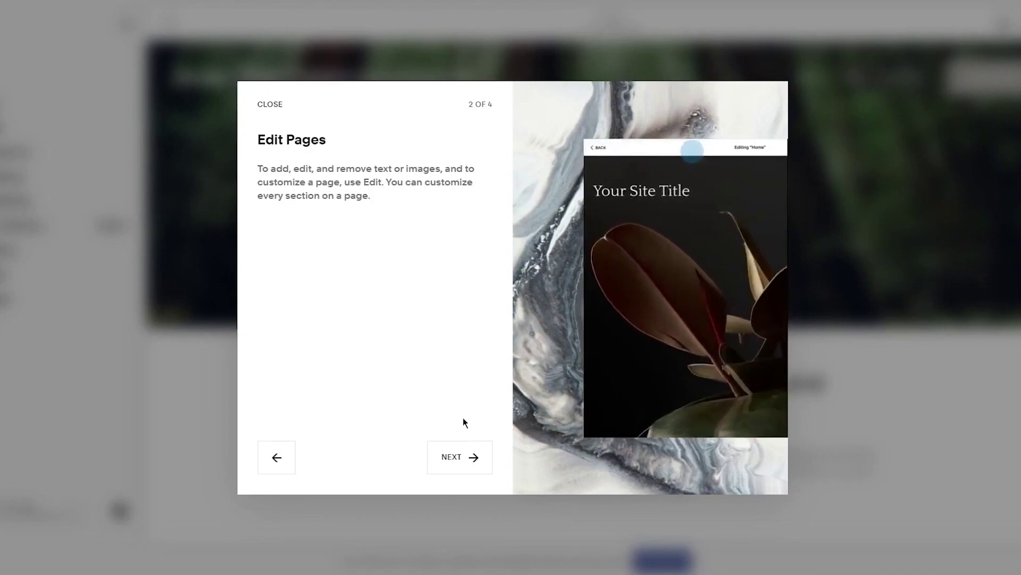
Advance through the Create Pages and Style Your Site tour steps and finish with Get Started
click(465, 461)
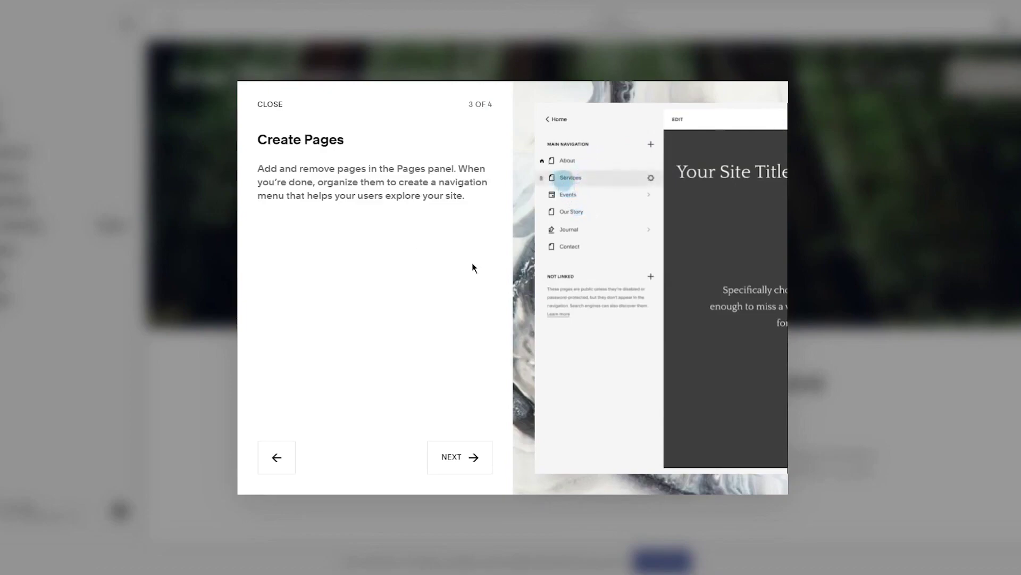
click(455, 459)
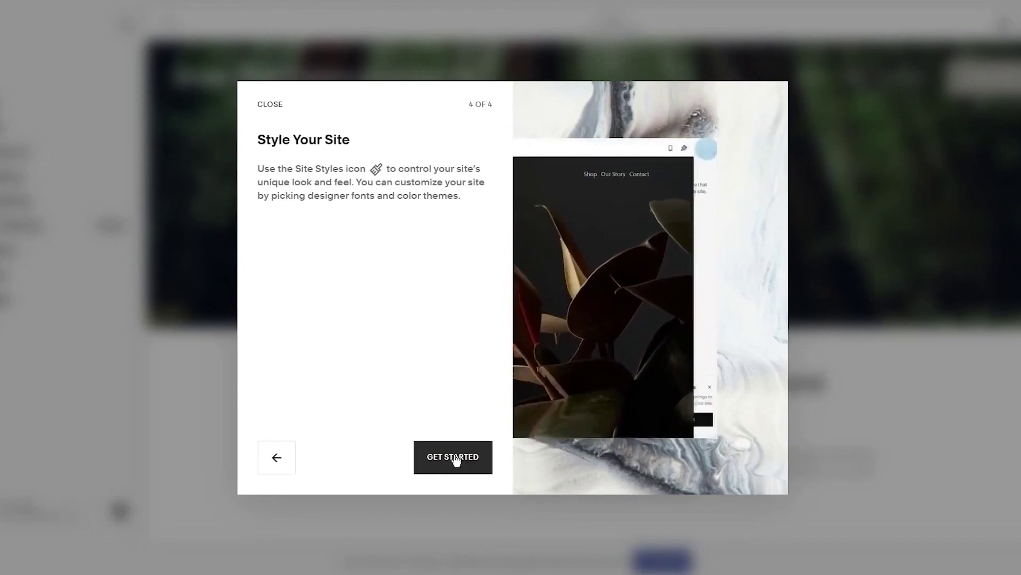
click(454, 459)
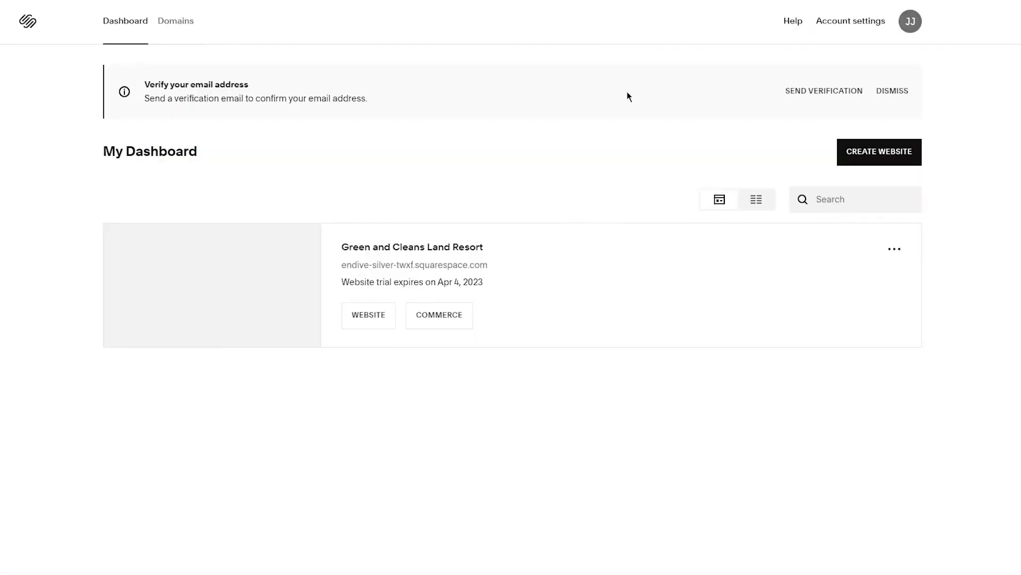
Send the verification e-mail from the dashboard's Verify your email address banner
click(799, 93)
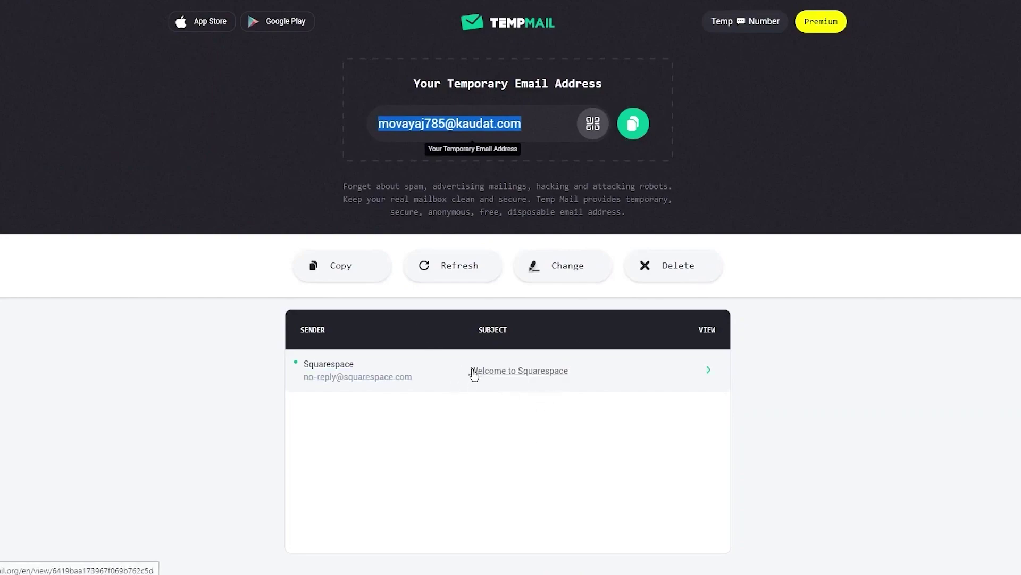
Refresh the Temp Mail inbox, open 'Verify Your Squarespace Account', and choose Verify Now
click(250, 368)
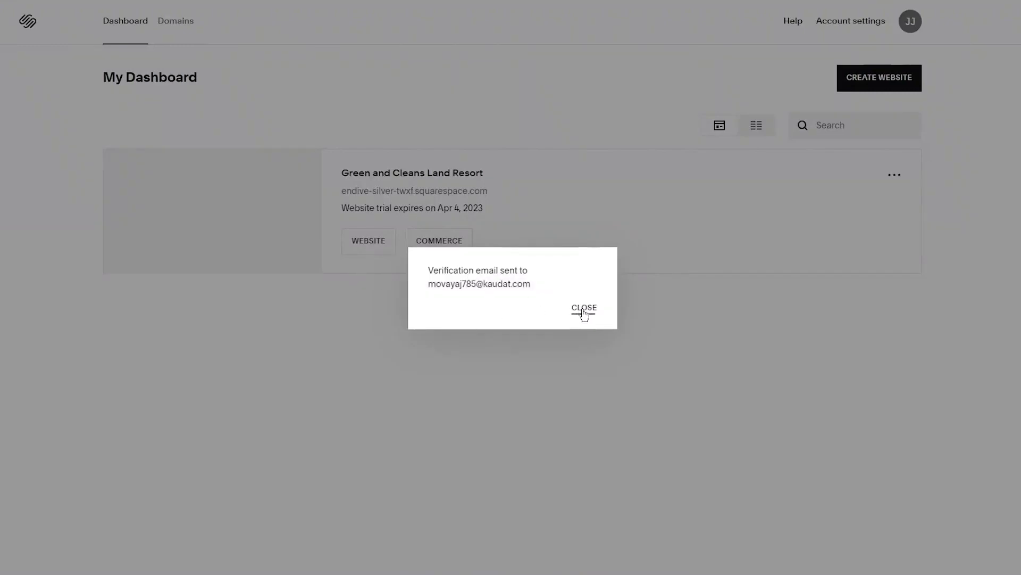
click(584, 312)
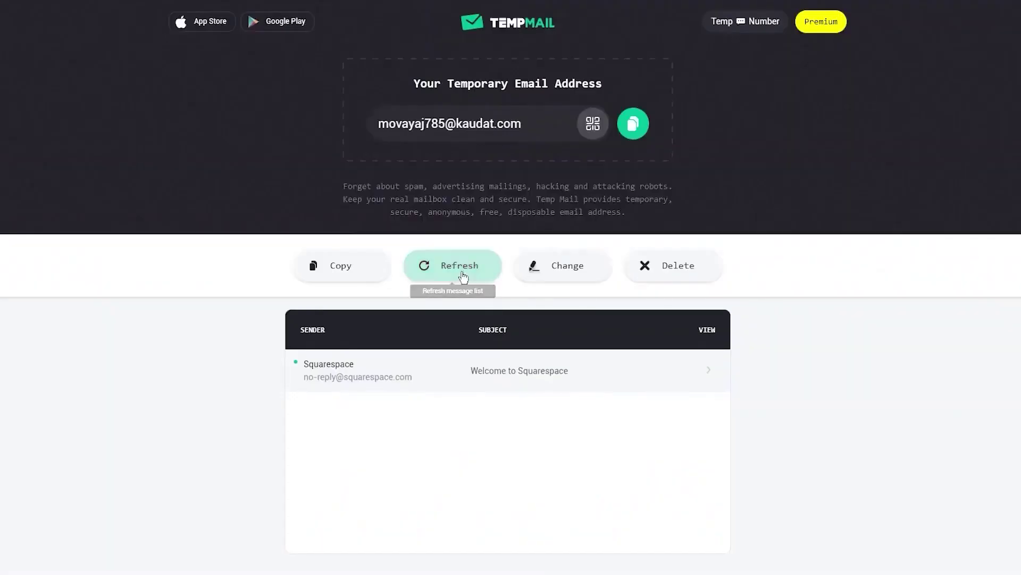
click(442, 277)
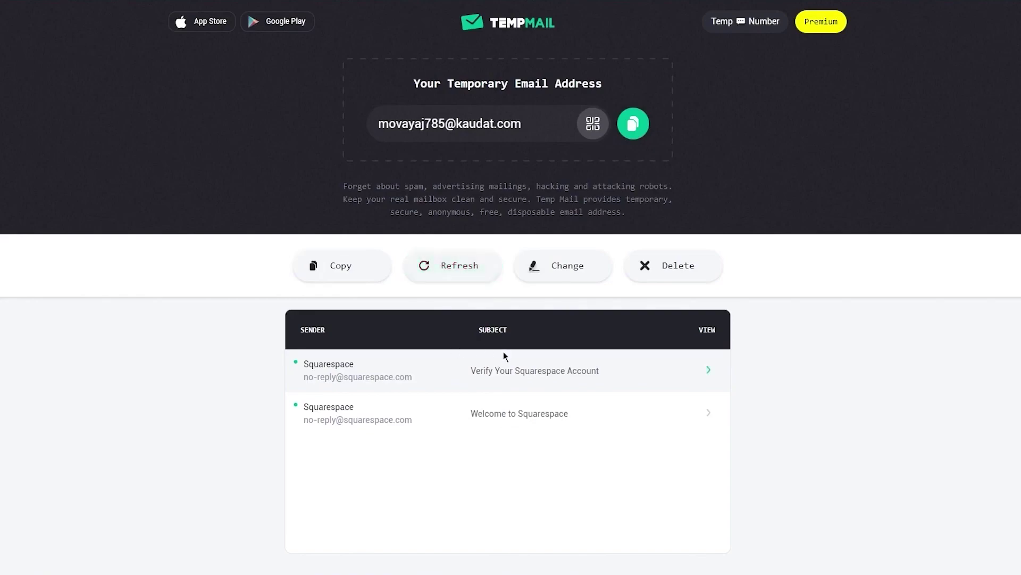
click(509, 372)
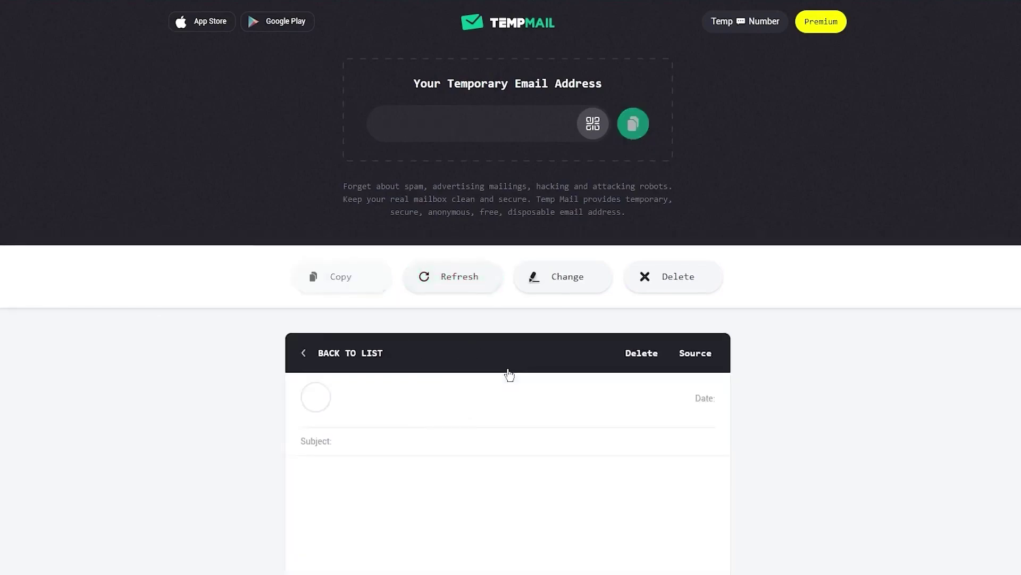
scroll(509, 374, down, 4)
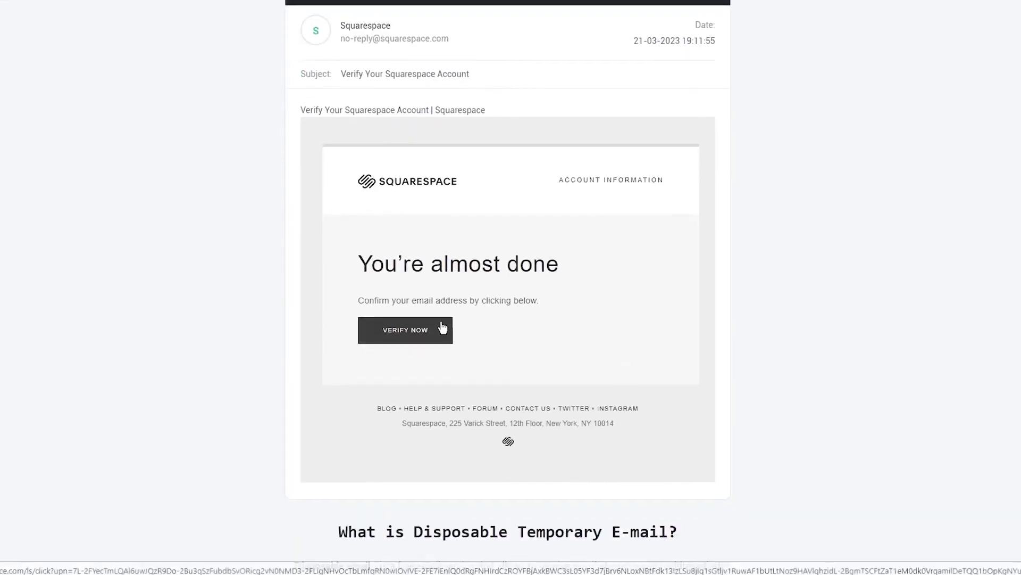
click(423, 331)
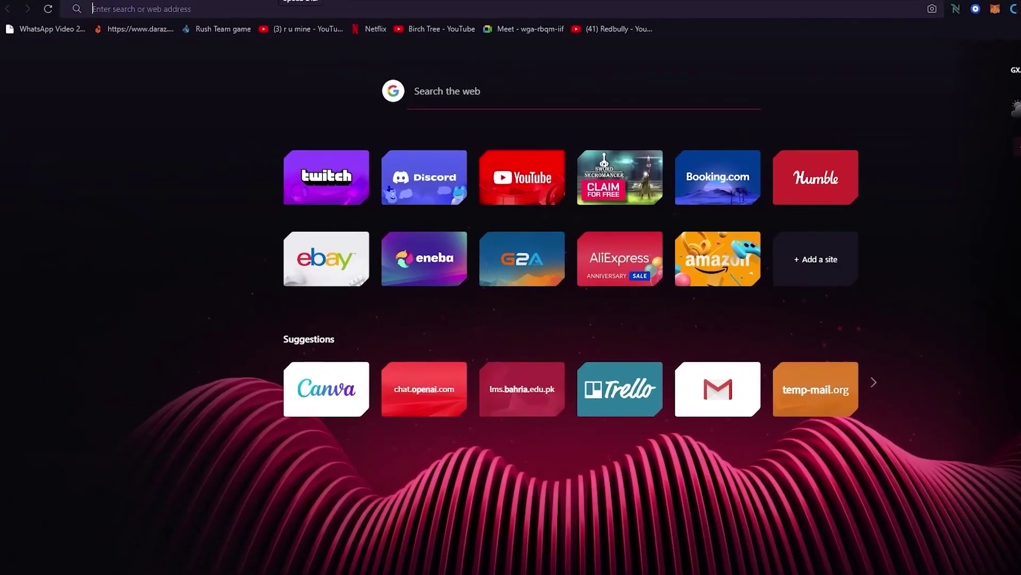
Search Google for Squarespace pricing and open the 'All Pricing Plans - Squarespace' result
text(squarespace pricing plans)
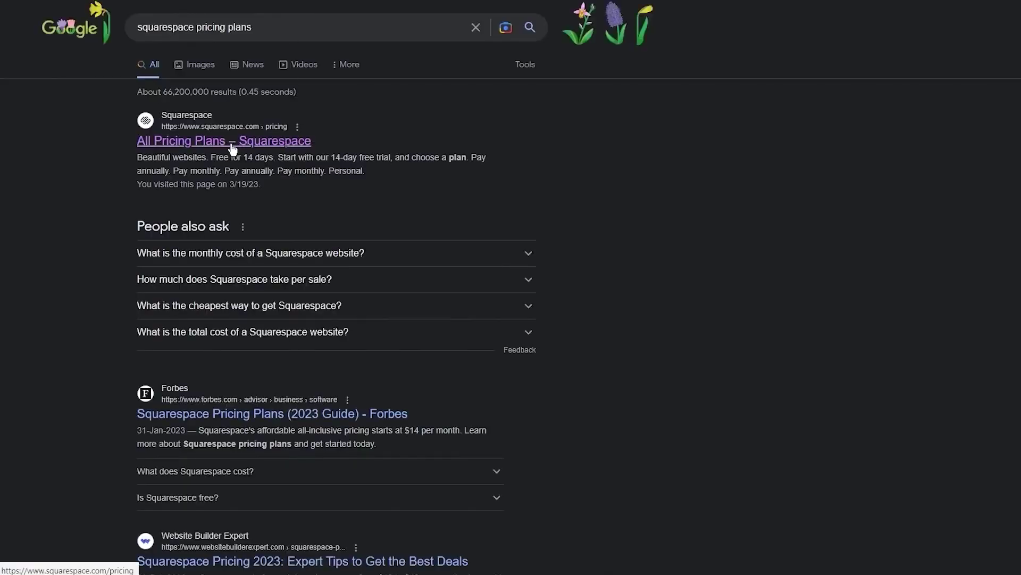
click(233, 148)
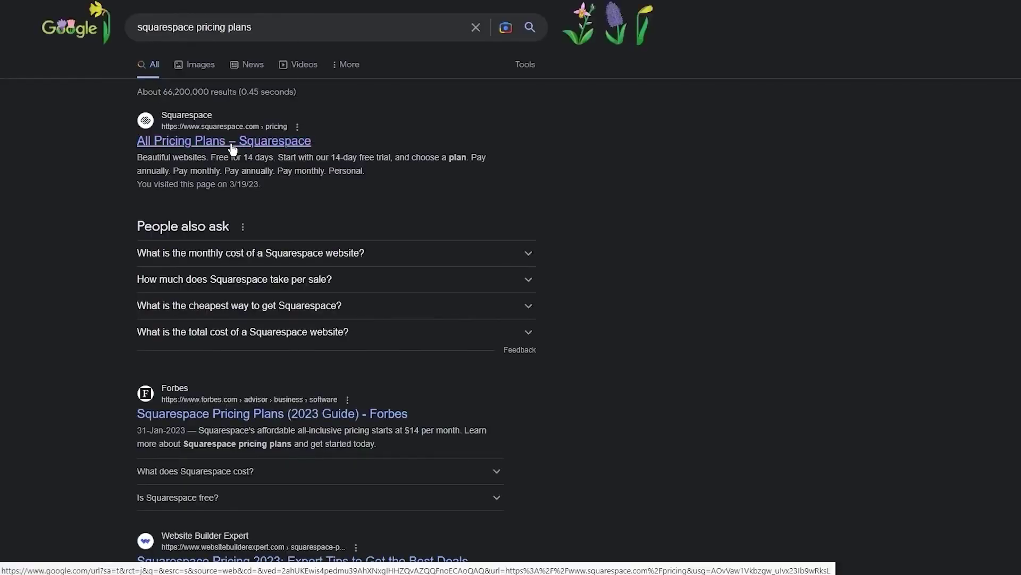
scroll(251, 183, down, 4)
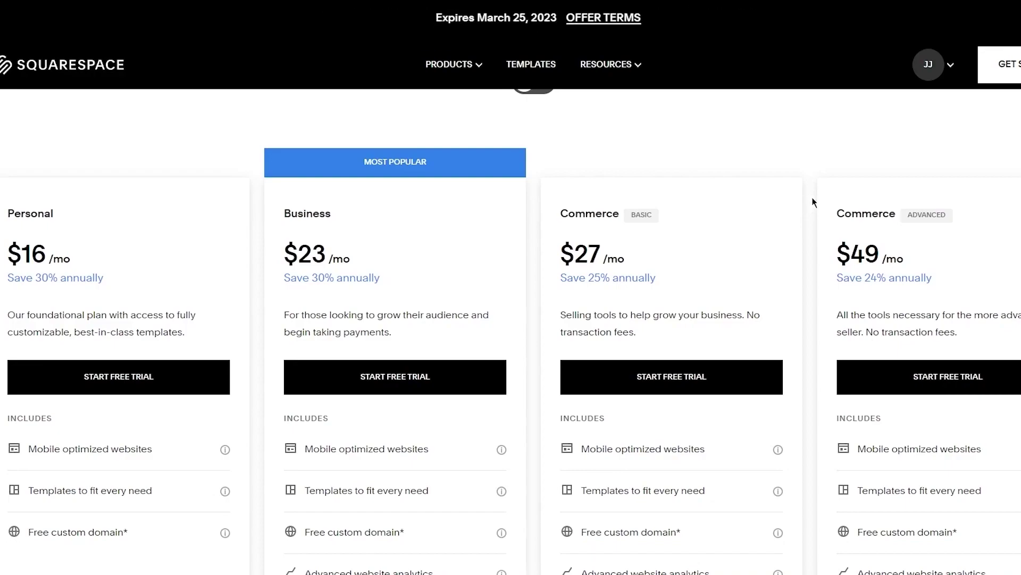
Scroll through the Personal, Business and Commerce plan cards to compare prices and features
scroll(812, 203, down, 2)
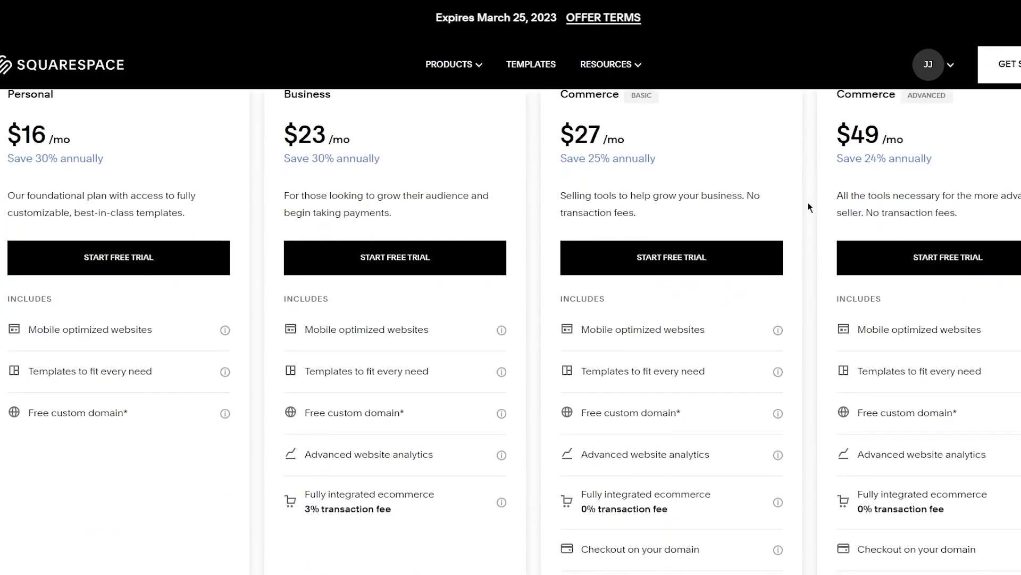
scroll(263, 196, up, 1)
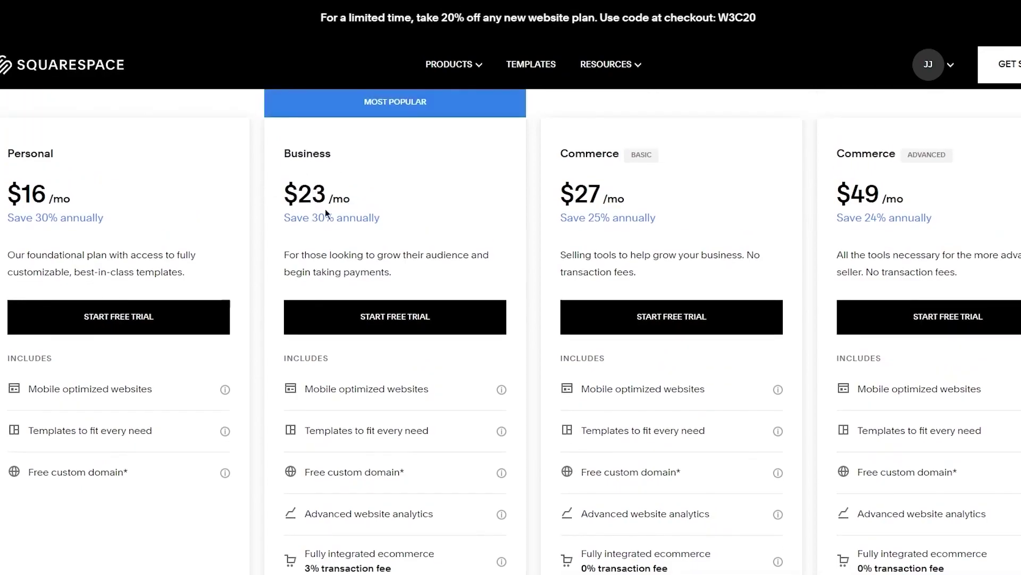
scroll(325, 213, down, 3)
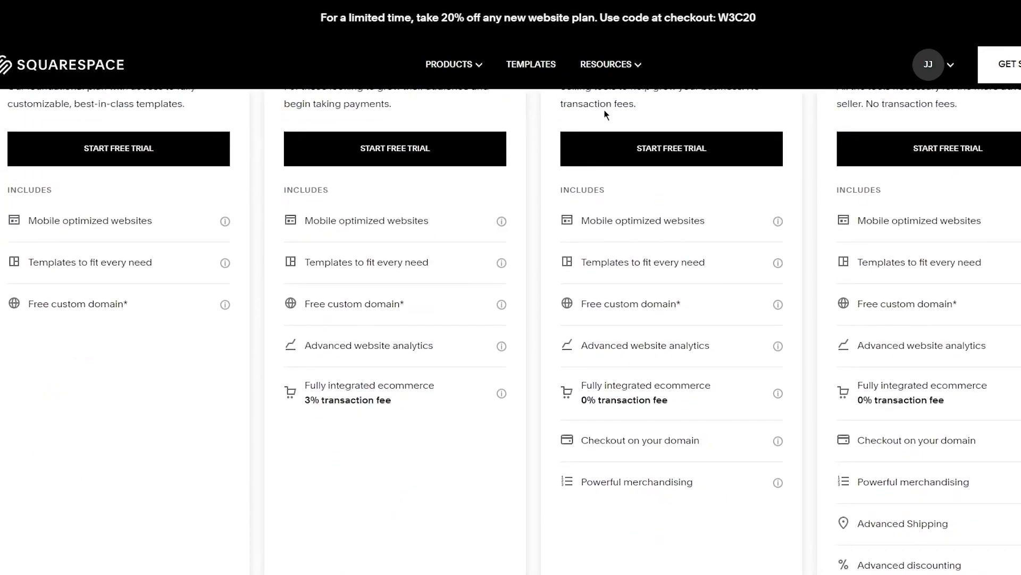
scroll(723, 205, up, 1)
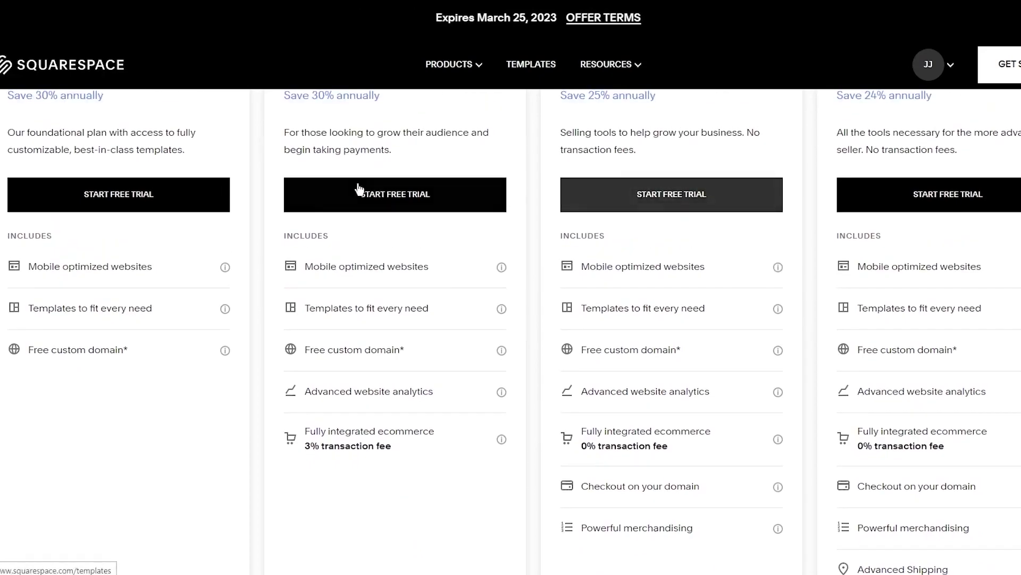
scroll(358, 192, down, 2)
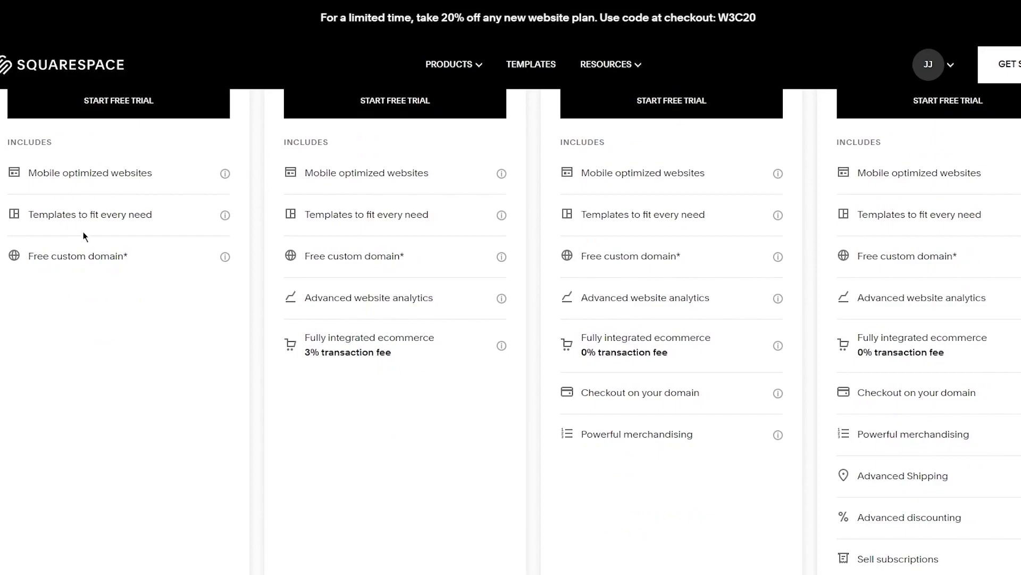
scroll(84, 236, up, 2)
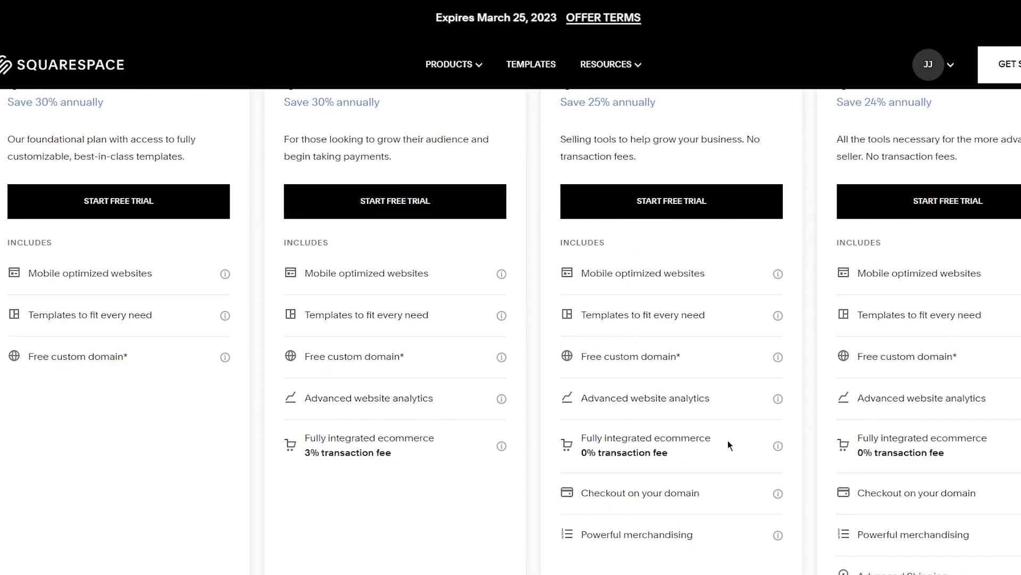
scroll(728, 445, down, 6)
scroll(728, 445, up, 14)
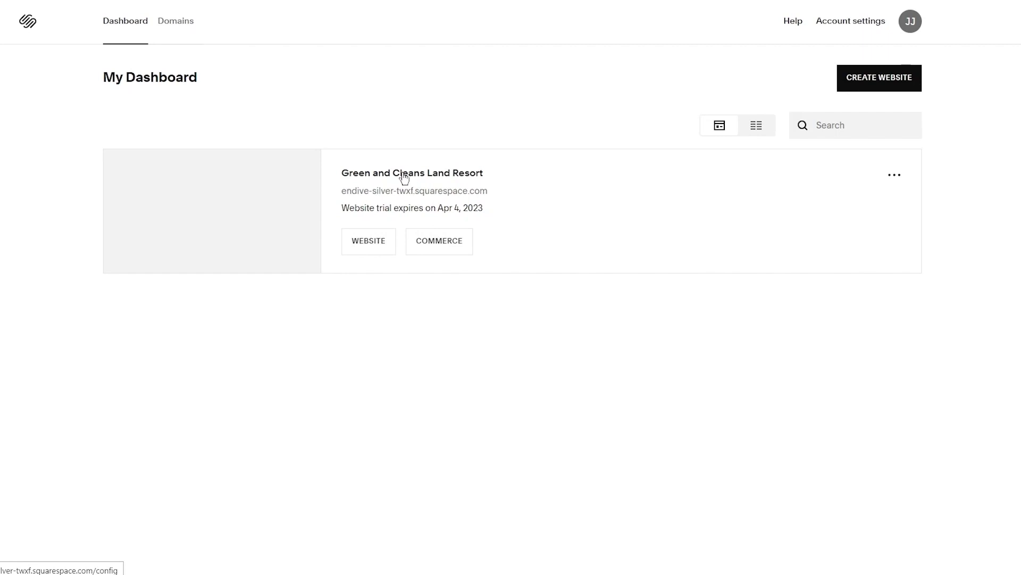
click(890, 76)
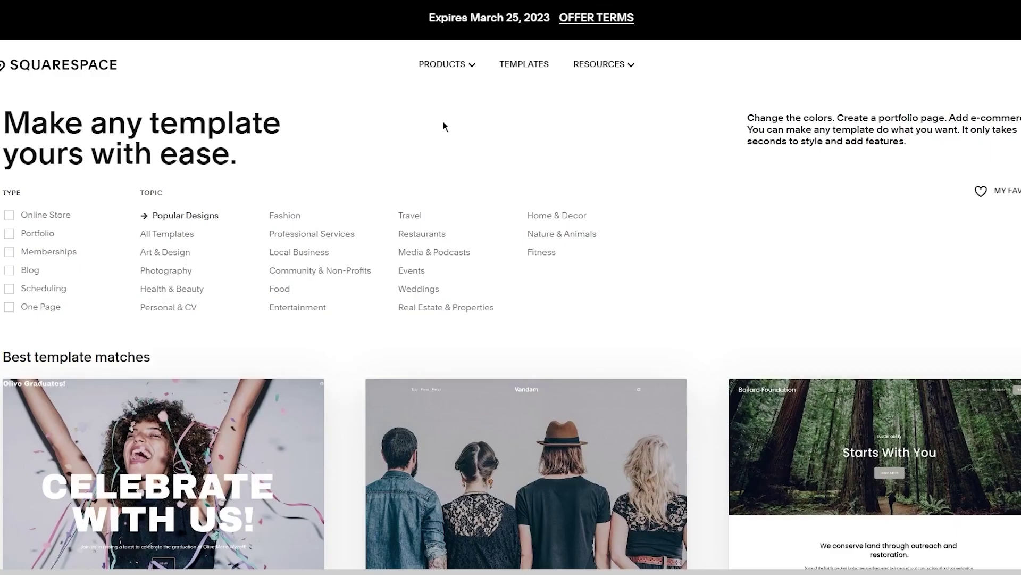
scroll(444, 124, down, 10)
scroll(443, 126, down, 10)
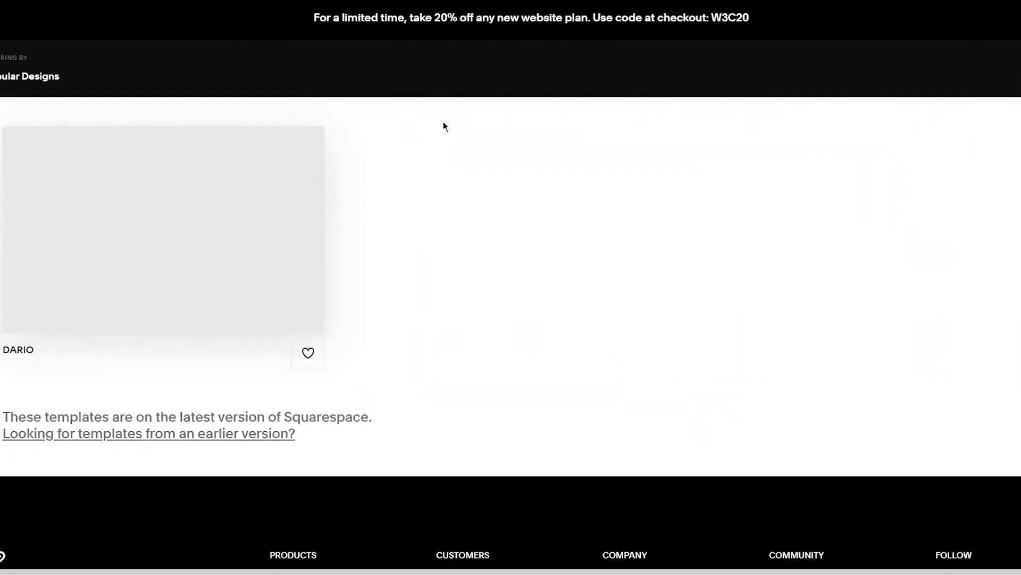
mouse_move(465, 231)
scroll(465, 231, up, 15)
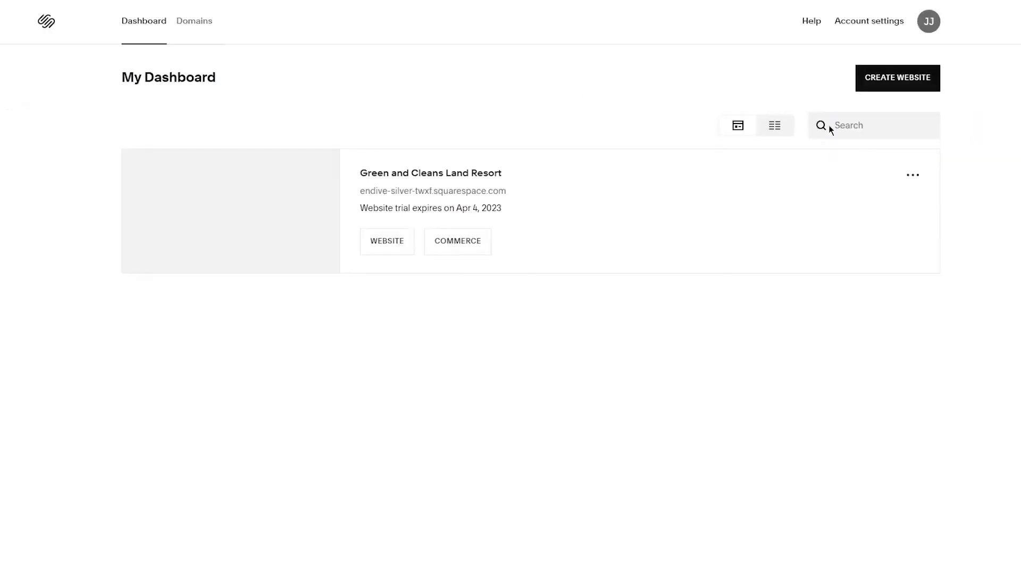
click(915, 178)
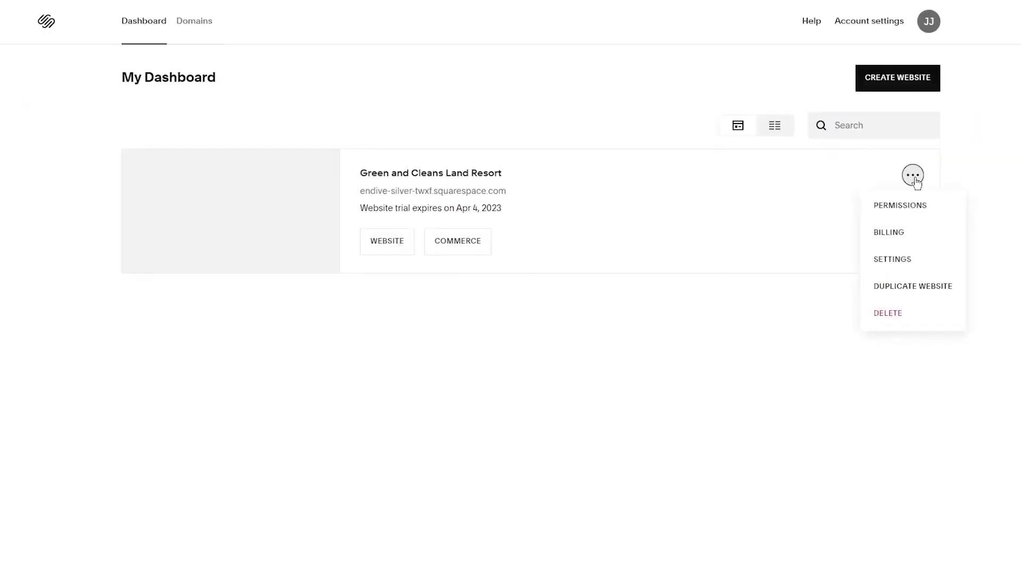
click(921, 256)
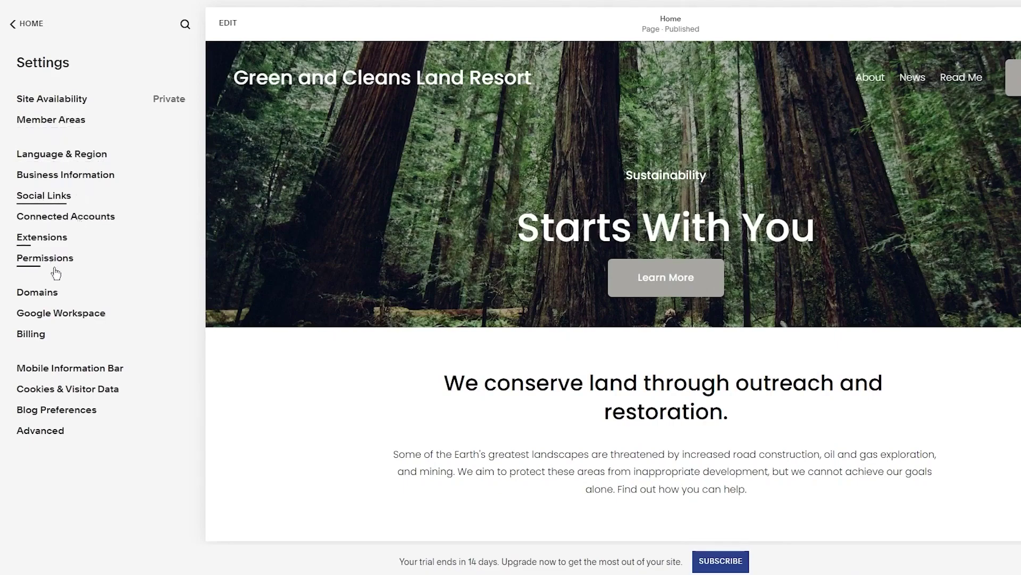
click(11, 21)
click(26, 25)
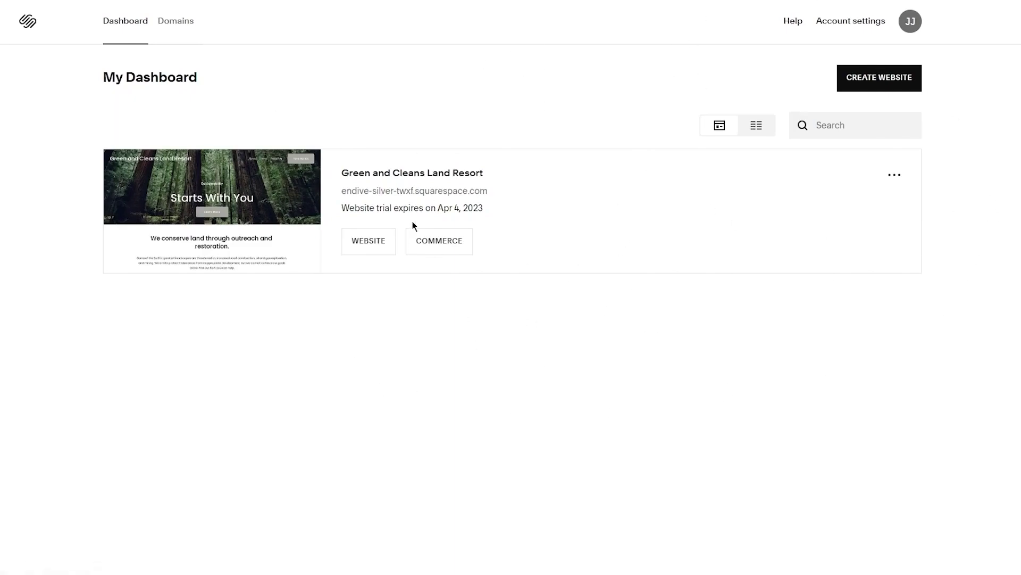
Check the Domains page, then review Account and security and Notifications in account settings
click(177, 22)
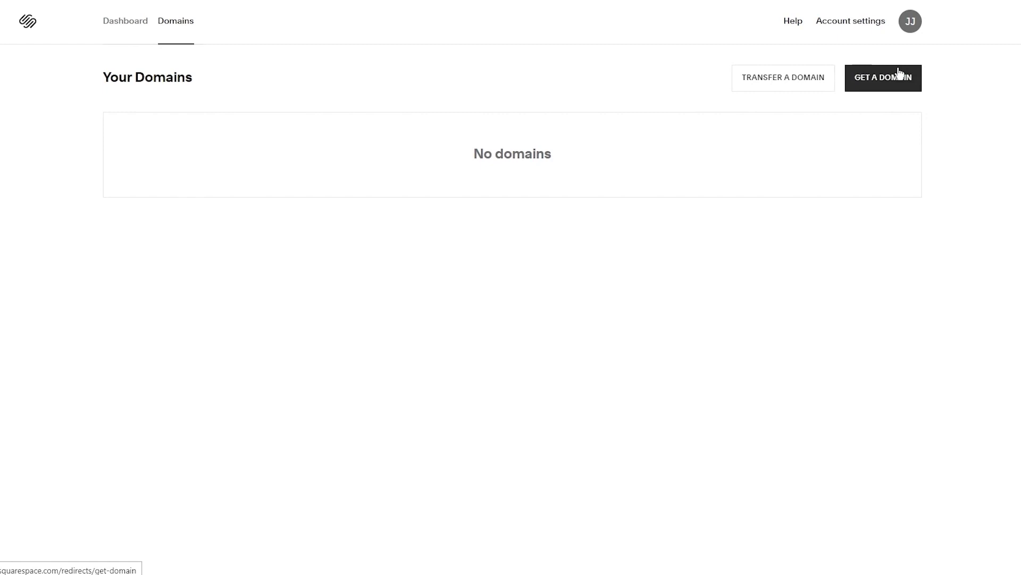
click(850, 24)
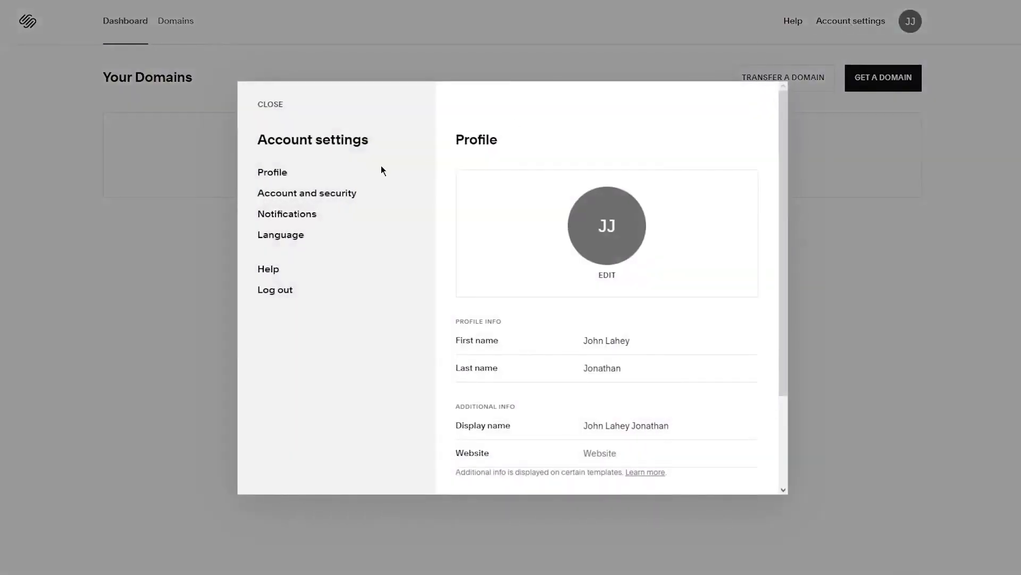
click(288, 197)
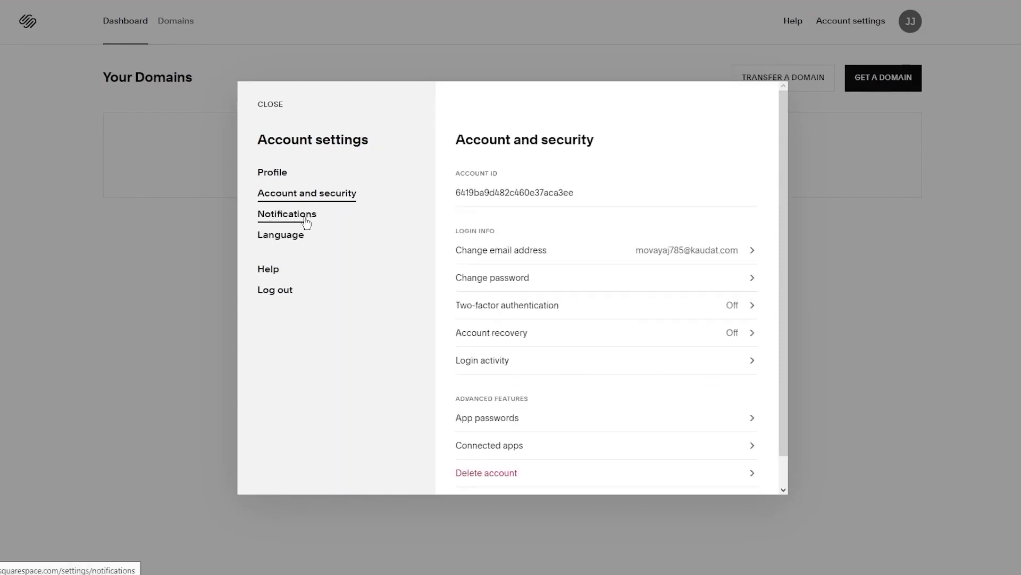
click(306, 218)
click(935, 256)
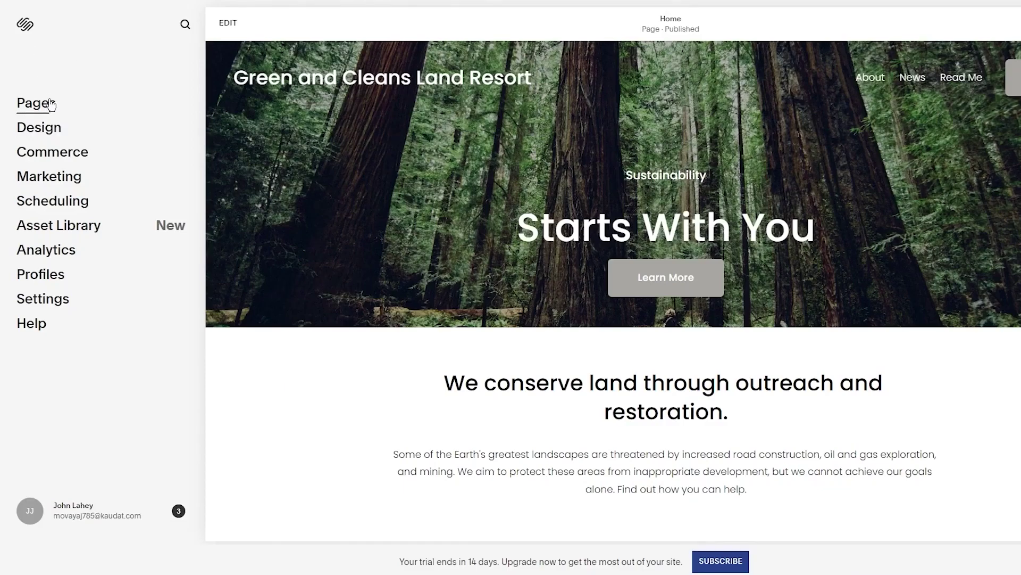
Scroll through the Home page preview, then open the Pages panel showing About, News and Read Me
scroll(540, 85, down, 20)
scroll(541, 85, up, 20)
scroll(541, 90, down, 20)
scroll(541, 90, up, 20)
scroll(570, 408, down, 5)
scroll(604, 375, up, 5)
scroll(783, 373, down, 10)
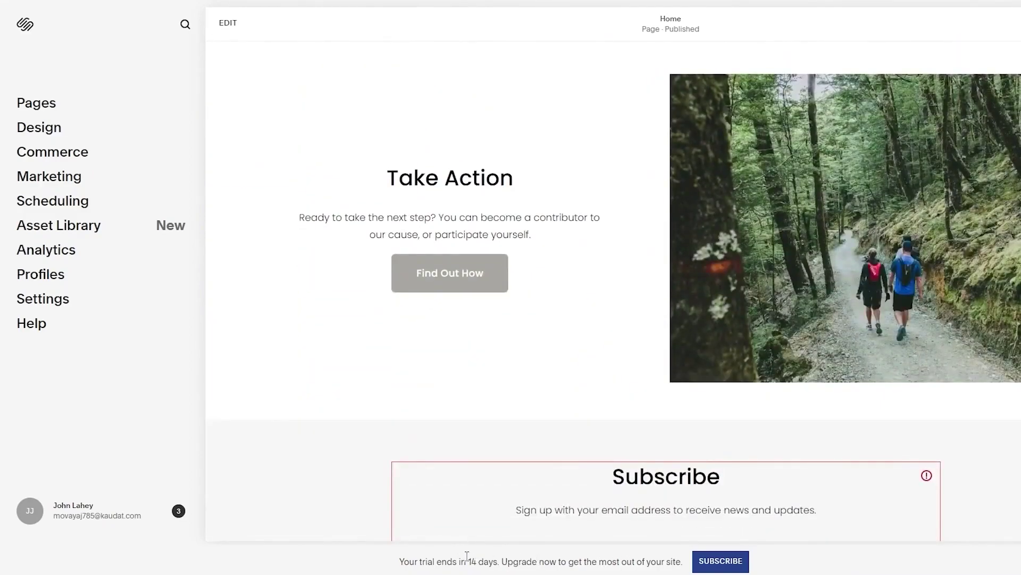
scroll(576, 367, down, 4)
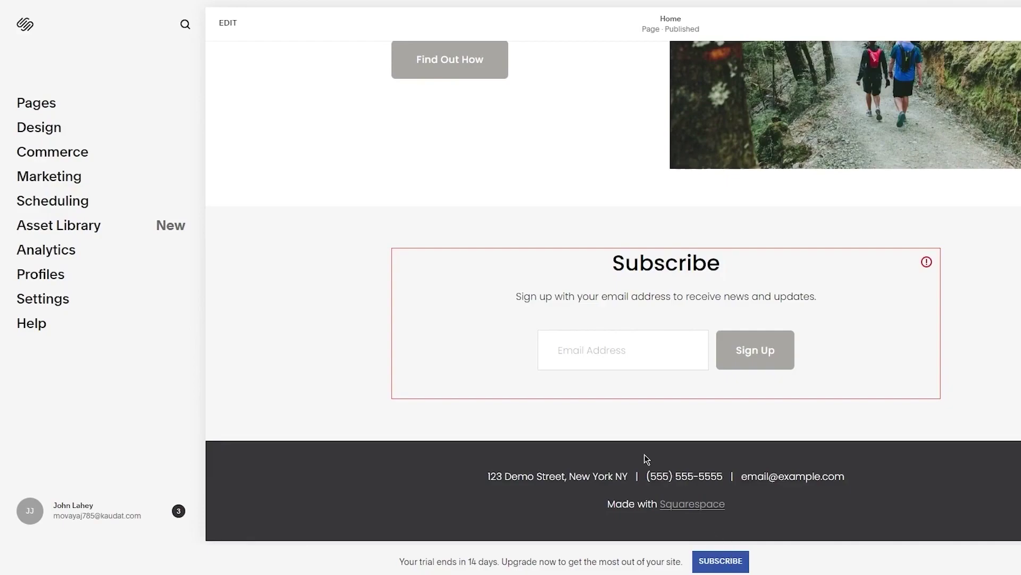
click(24, 107)
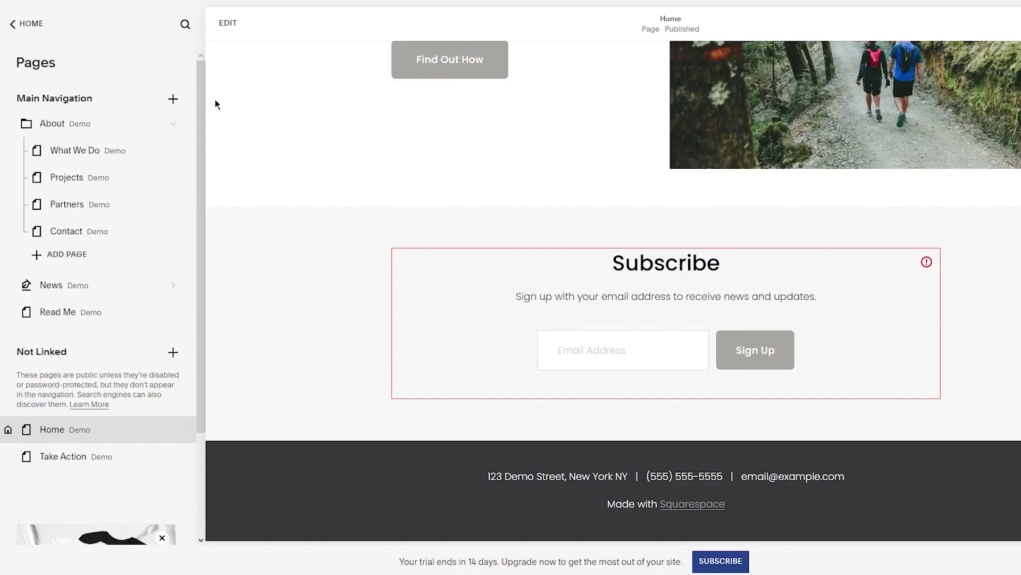
Move Projects out of About and back between What We Do and Partners, then show add-page choices
scroll(215, 99, up, 10)
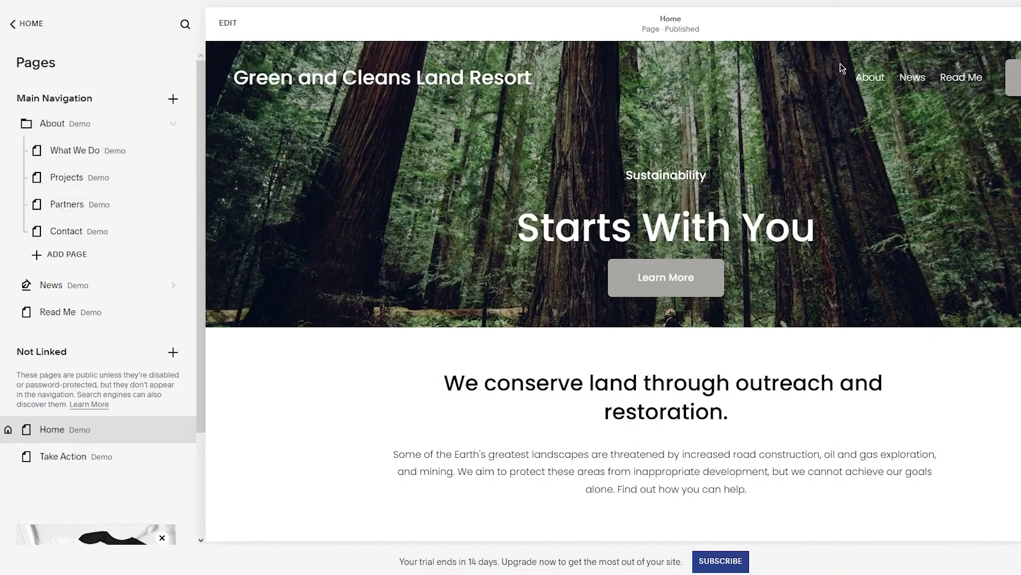
drag(90, 184, 86, 266)
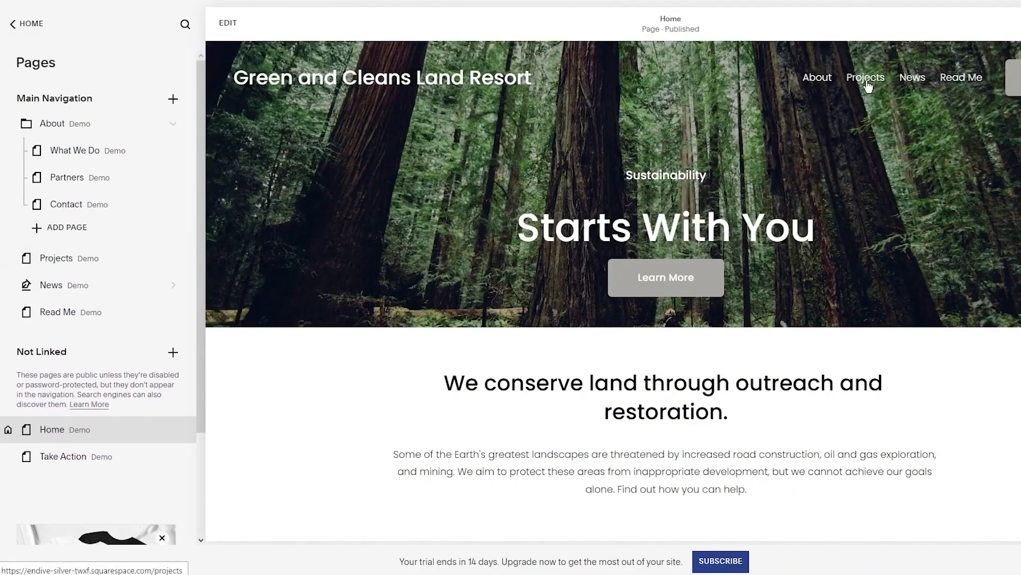
mouse_move(809, 77)
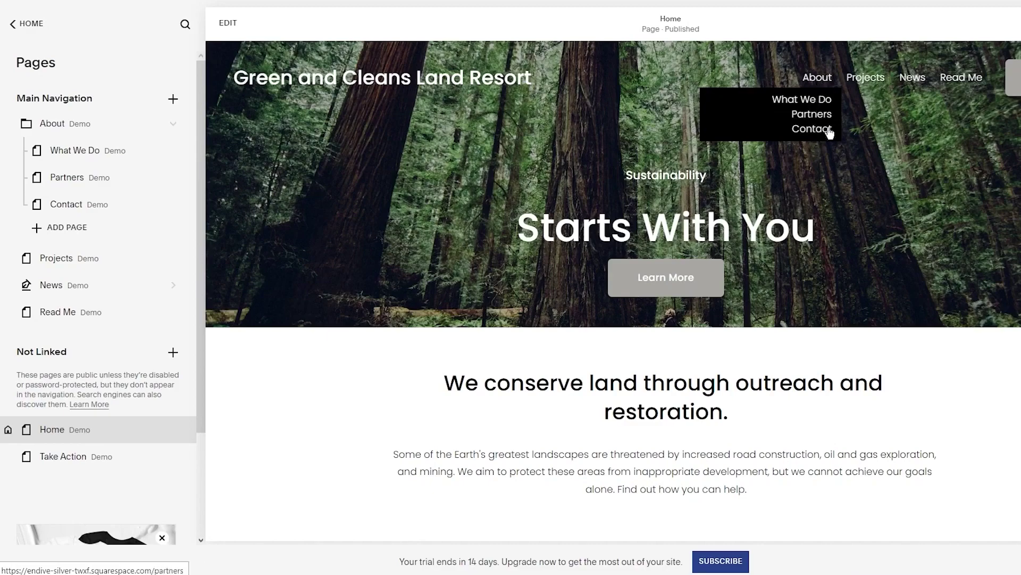
drag(68, 261, 97, 183)
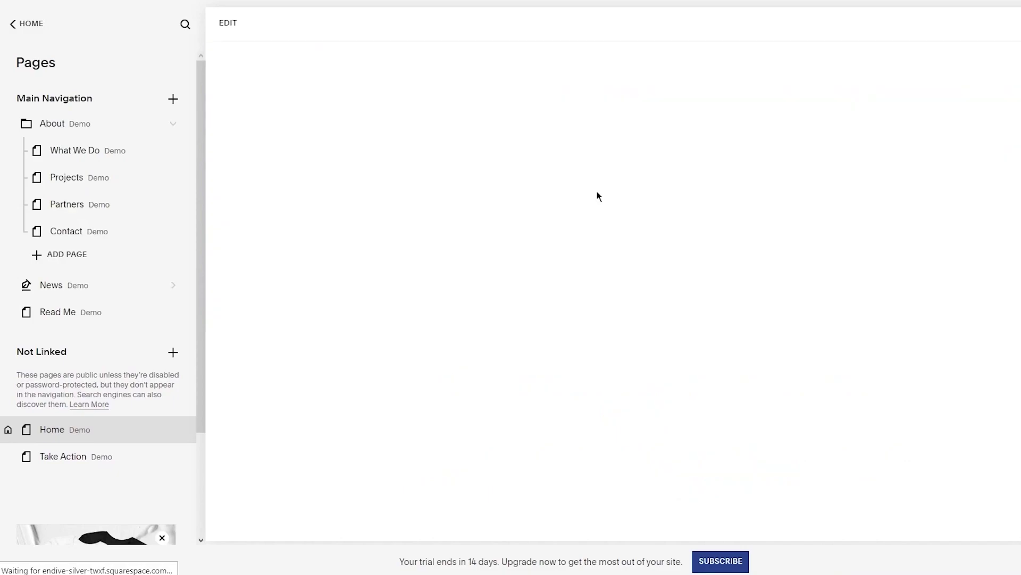
mouse_move(883, 85)
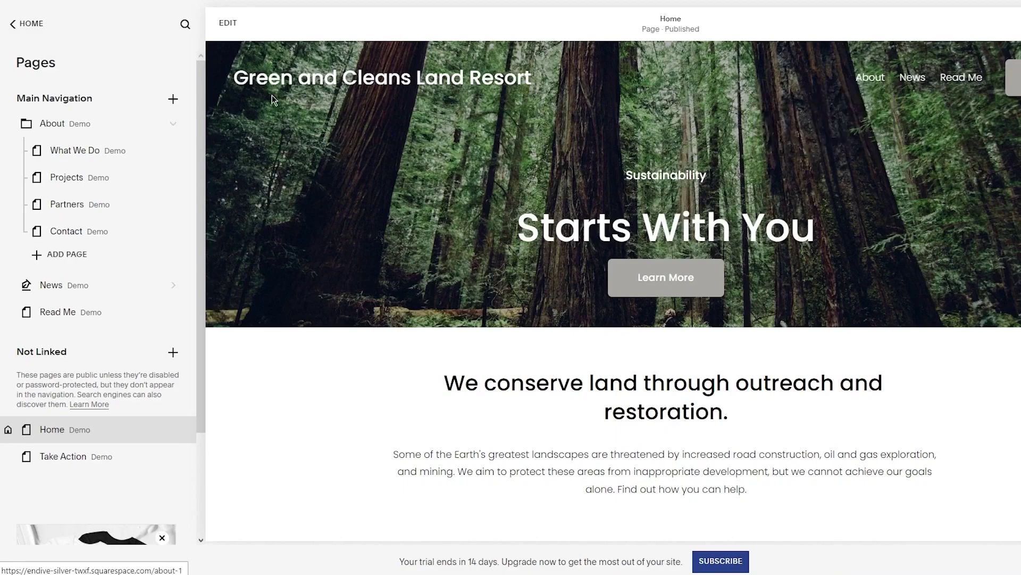
click(174, 99)
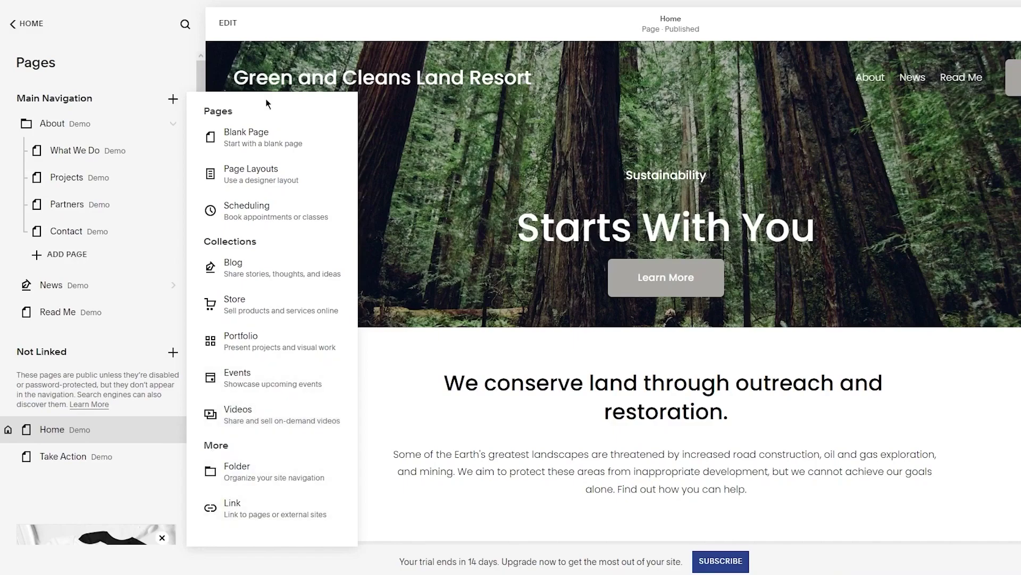
Close the add-page menu and briefly check the unlinked-page add choices
click(179, 101)
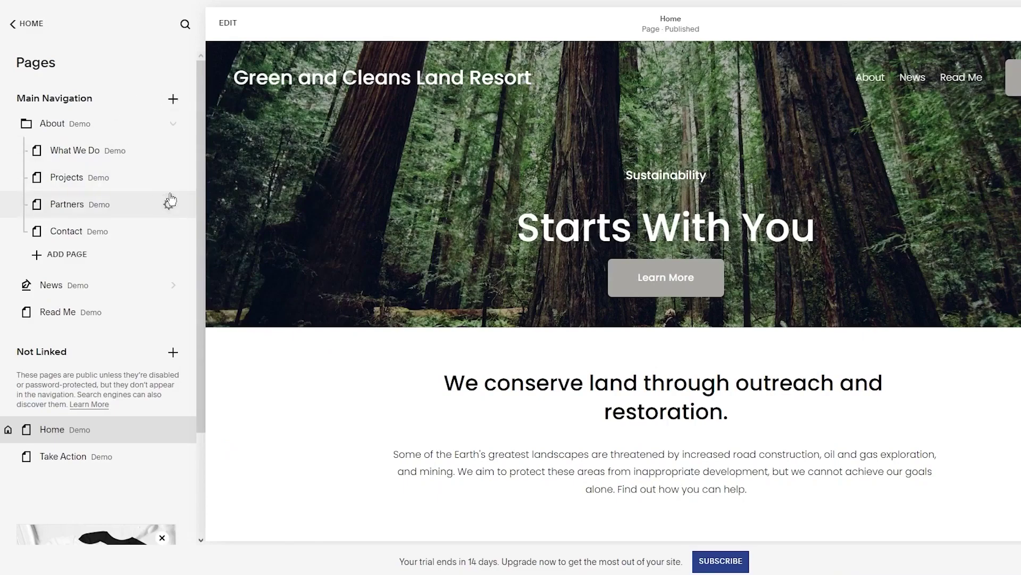
scroll(98, 374, down, 2)
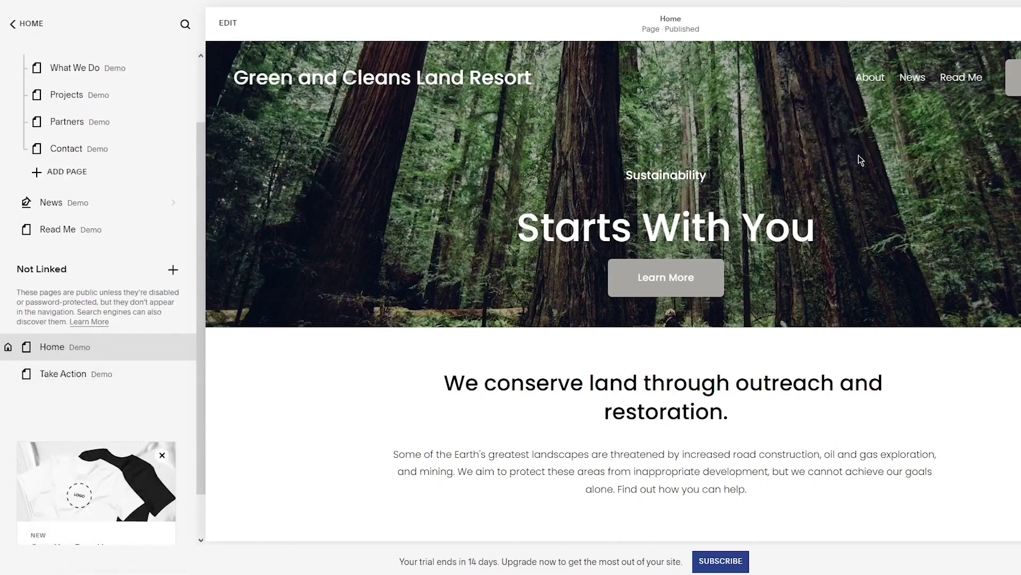
scroll(107, 285, down, 1)
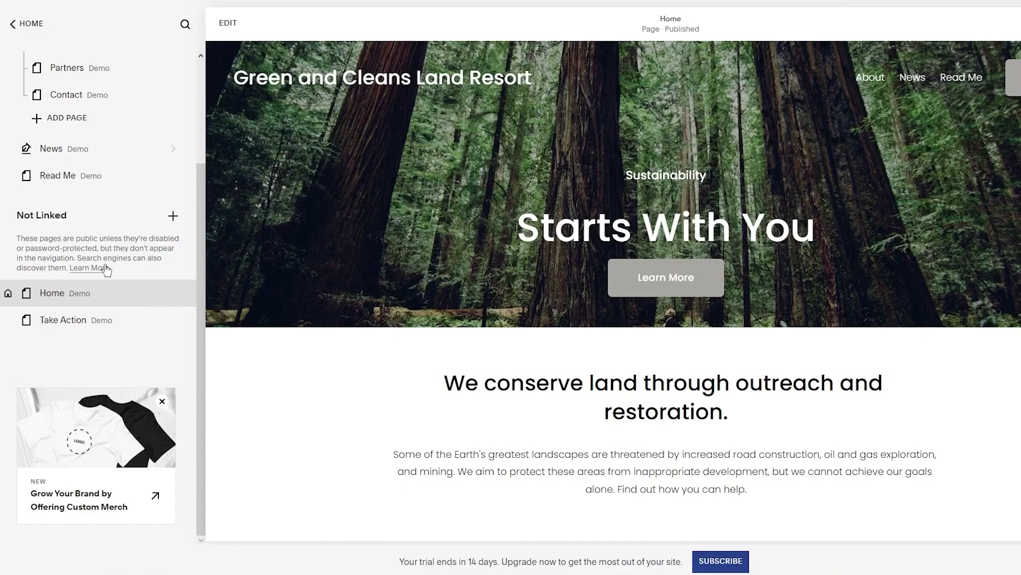
click(173, 216)
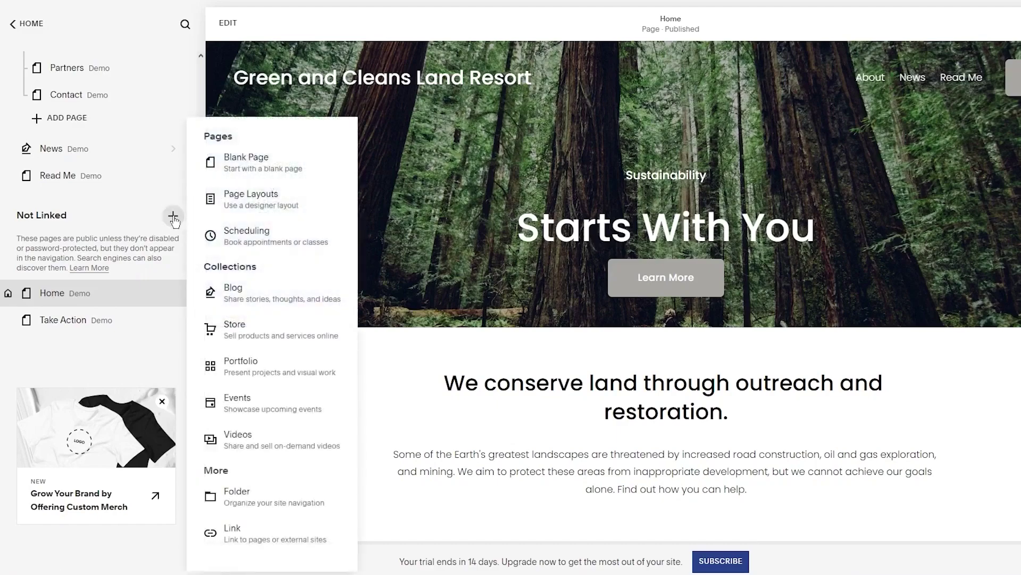
click(173, 216)
Return to the main site menu and go into Design settings
scroll(79, 176, up, 3)
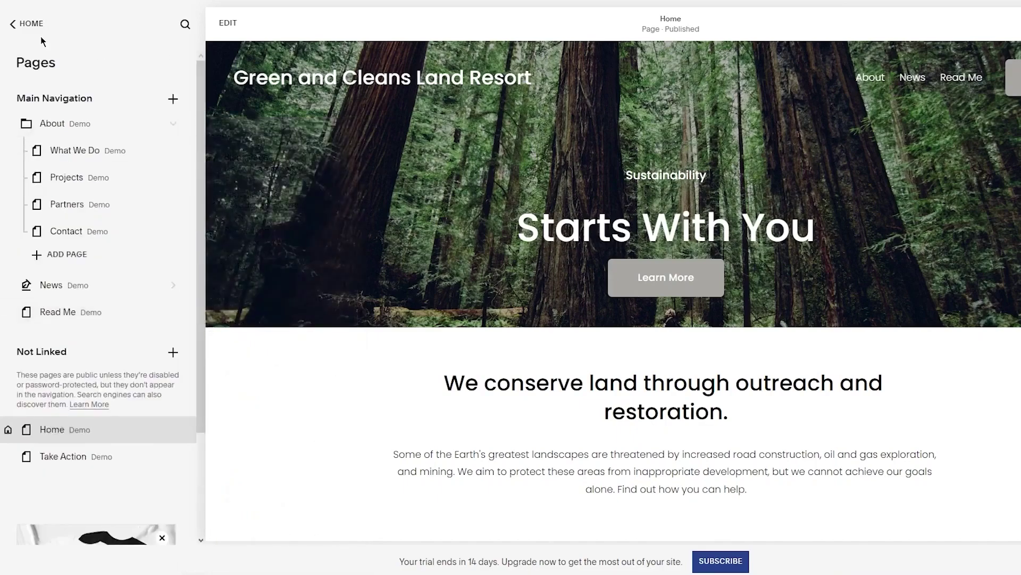
click(12, 23)
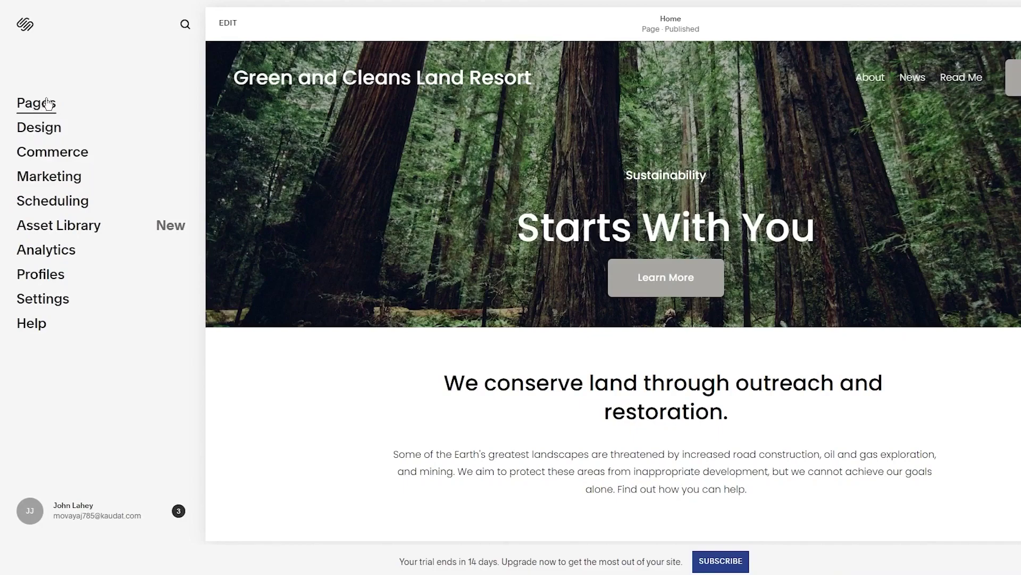
click(40, 128)
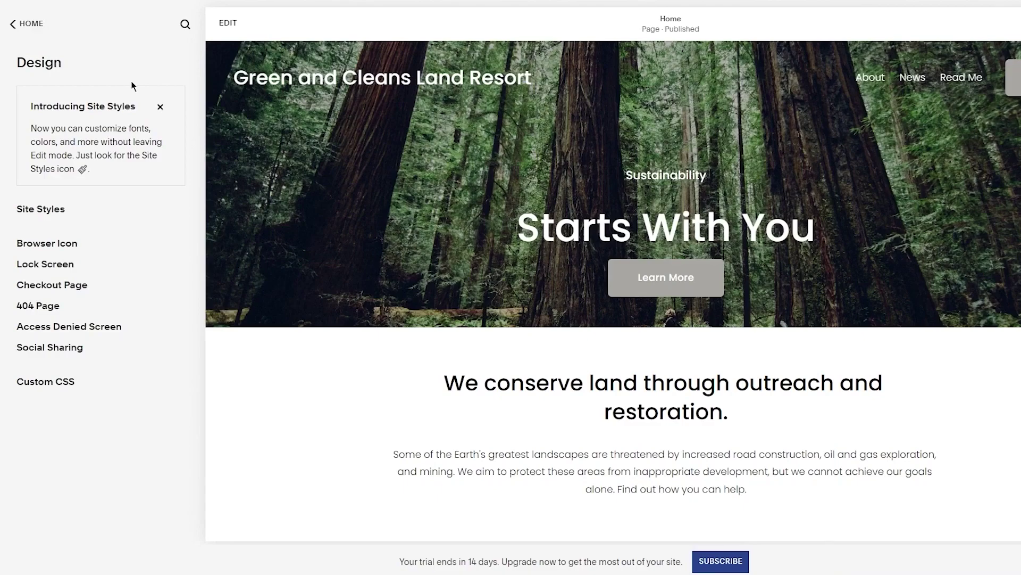
Open Site Styles, dismiss its tip, and browse the Fonts settings
click(45, 211)
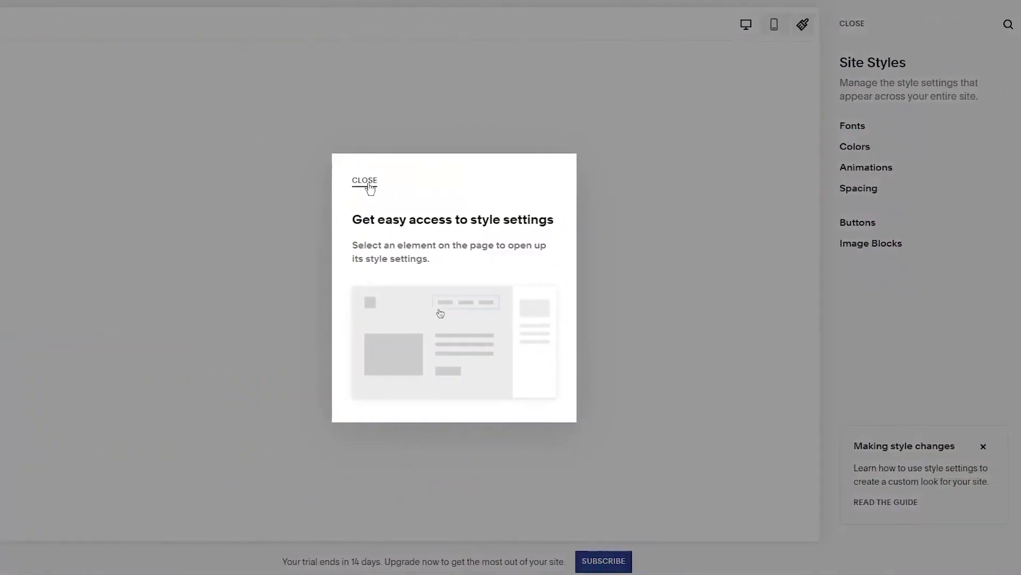
click(366, 182)
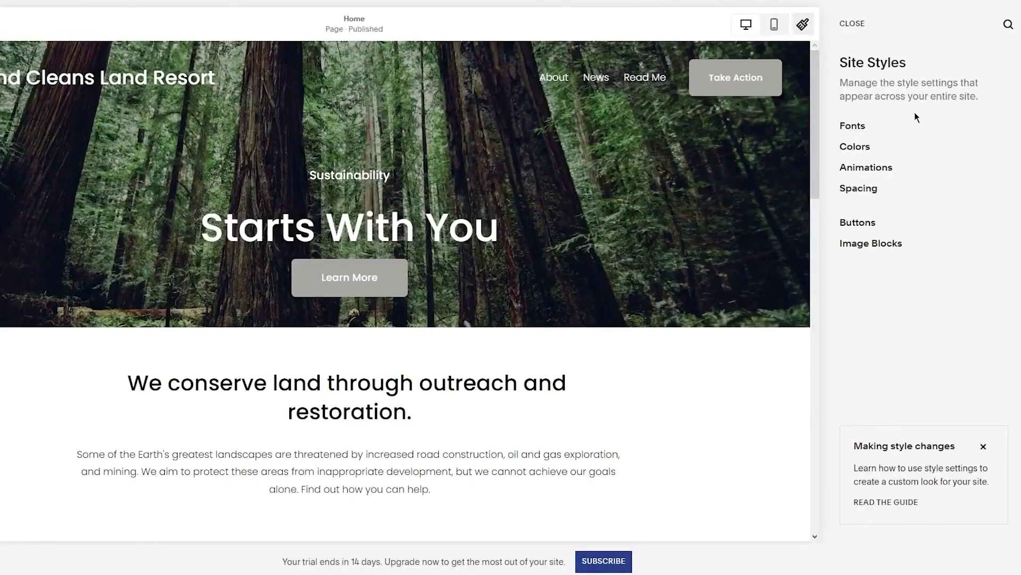
click(856, 126)
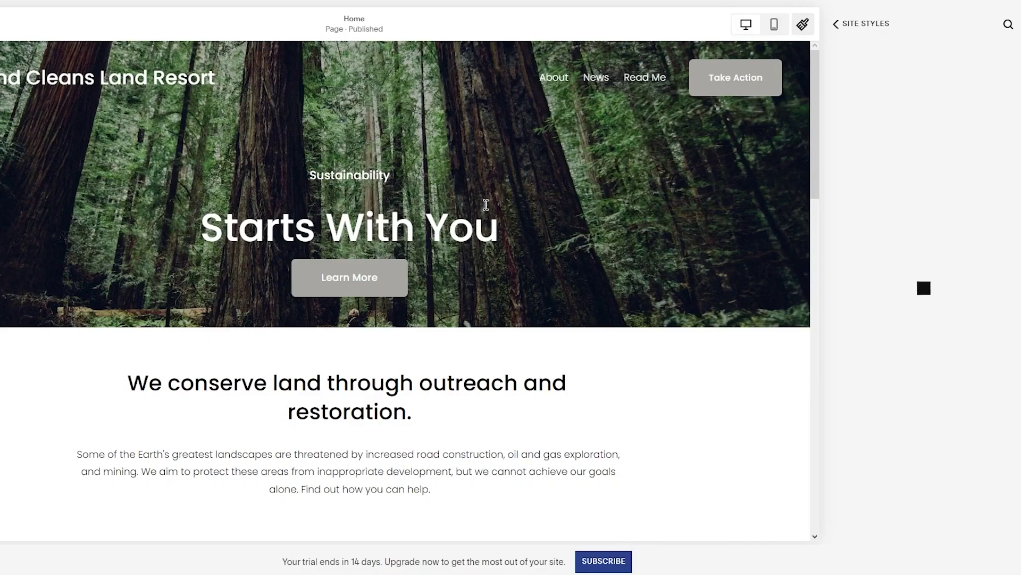
scroll(365, 275, down, 5)
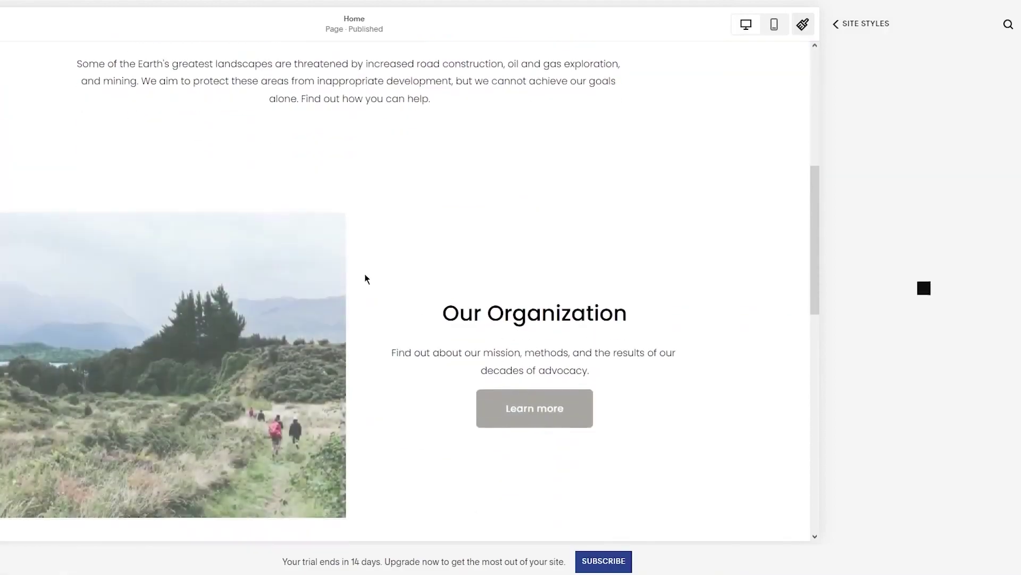
scroll(365, 274, down, 8)
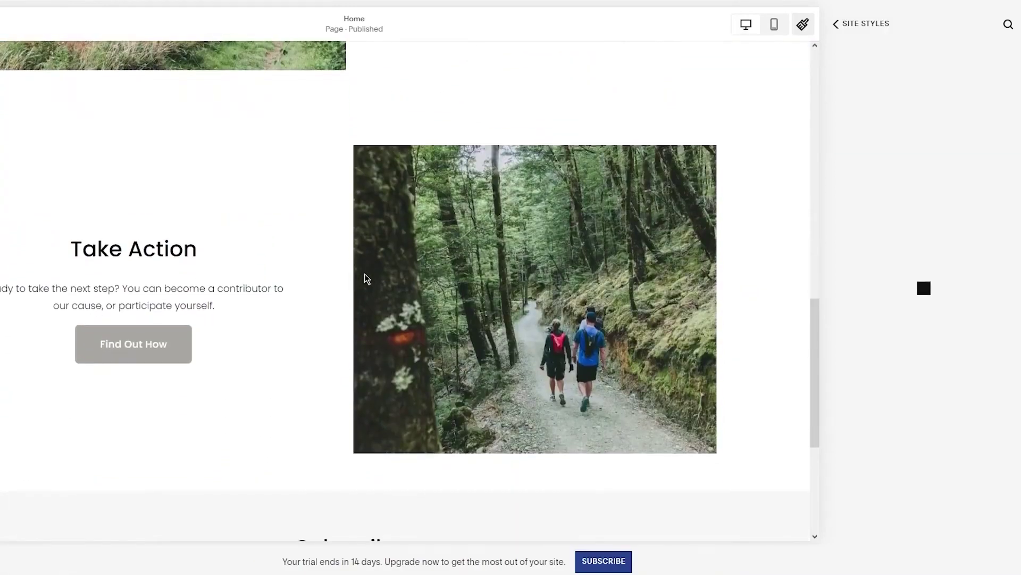
scroll(366, 278, up, 12)
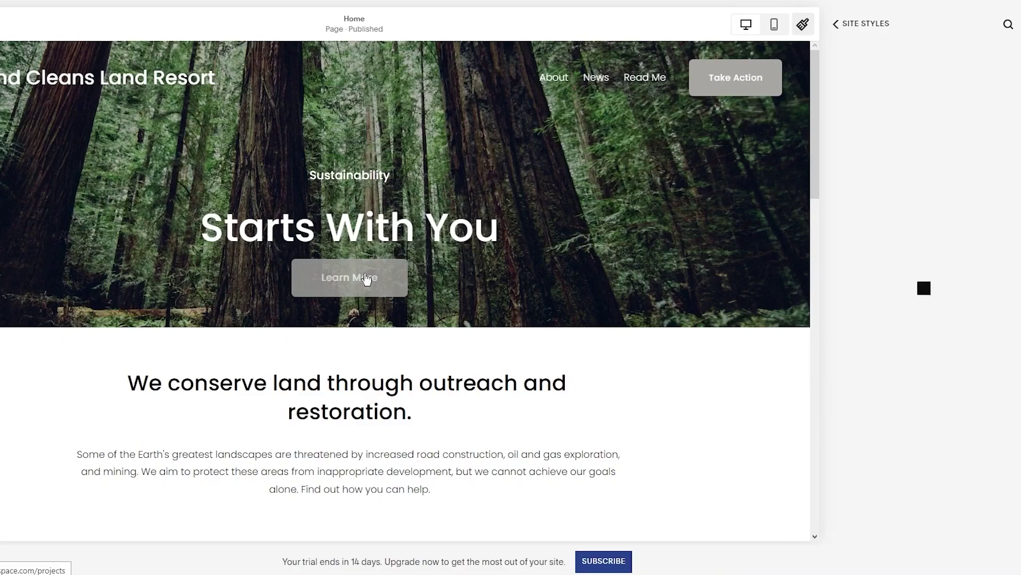
scroll(966, 197, down, 1)
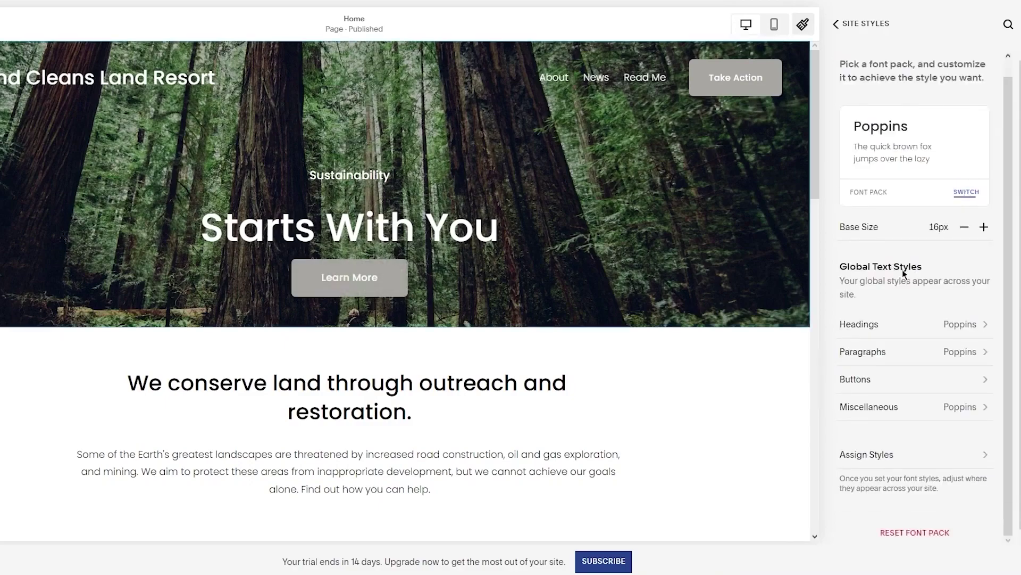
scroll(939, 357, up, 1)
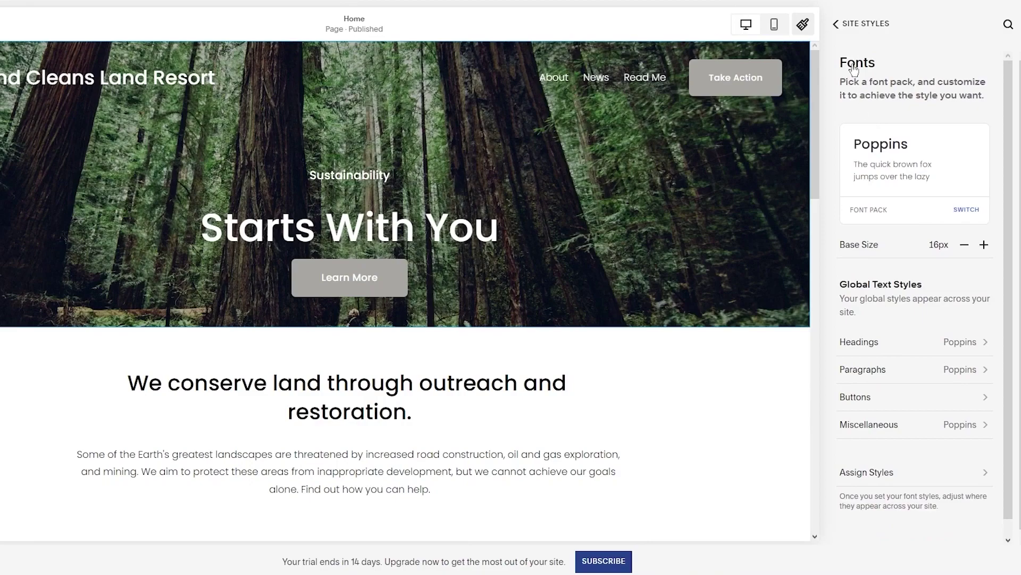
click(835, 24)
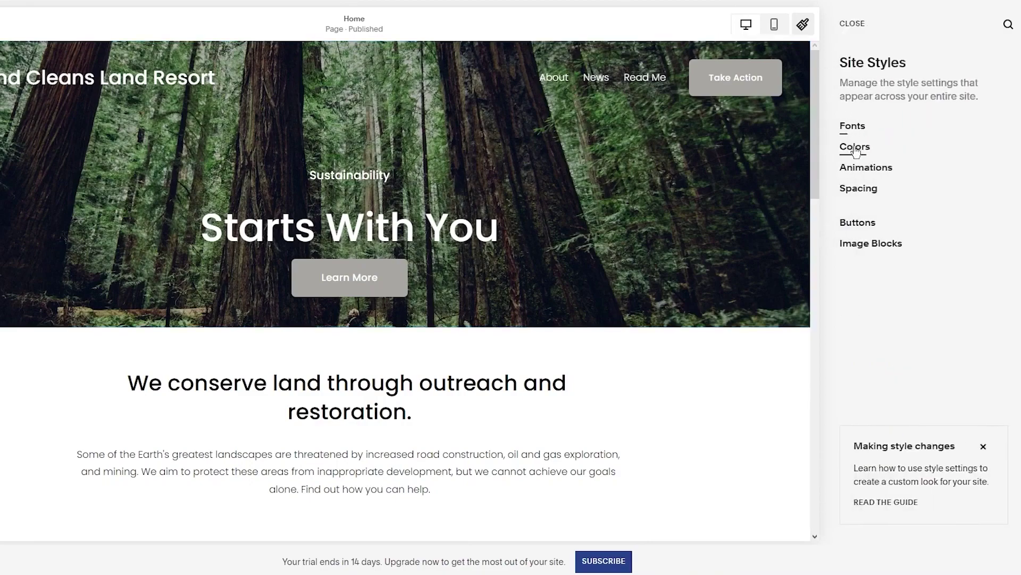
Browse the Colors settings and return to the Site Styles list
click(855, 148)
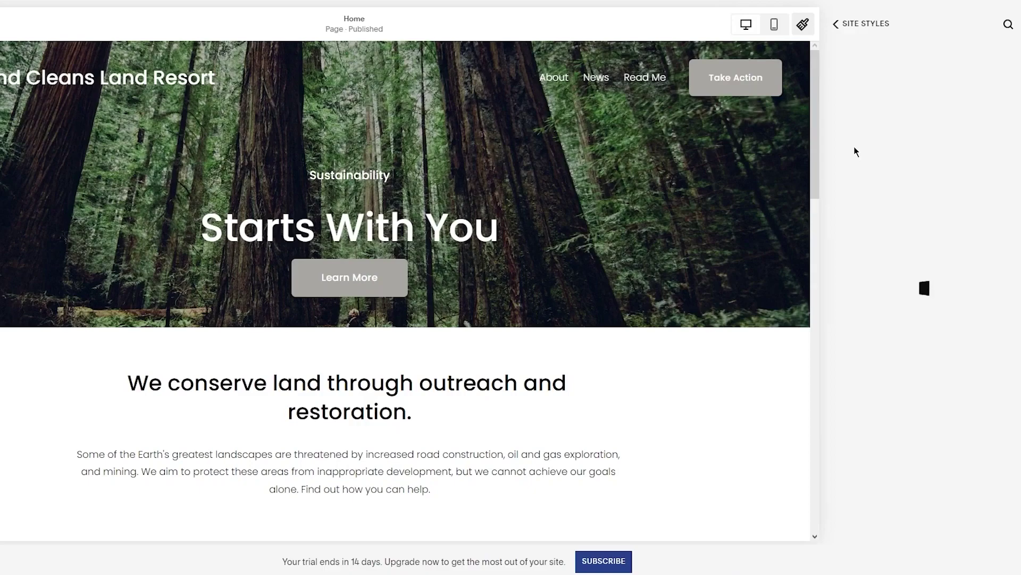
scroll(680, 404, down, 15)
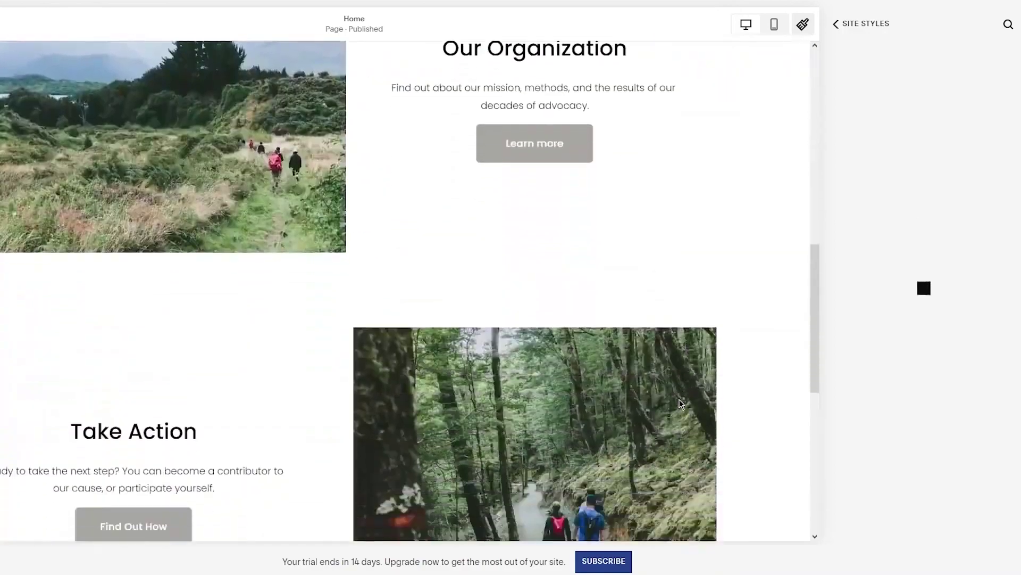
scroll(585, 266, up, 4)
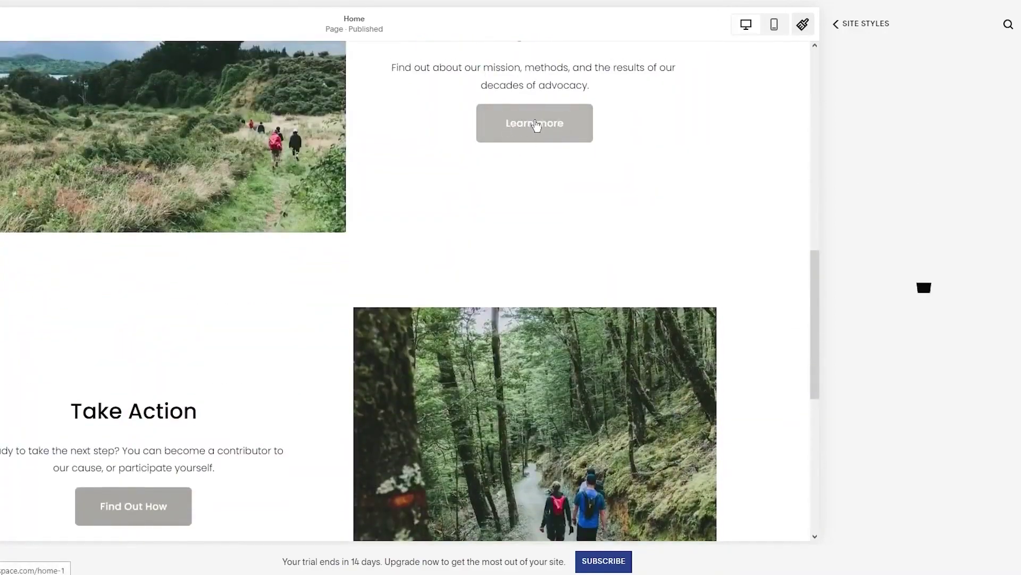
scroll(535, 122, up, 10)
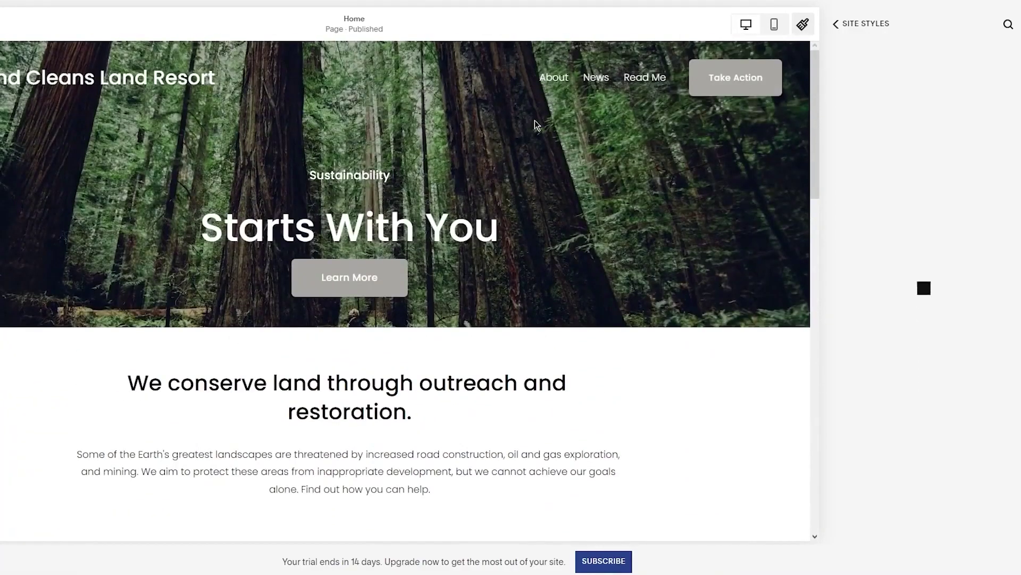
scroll(535, 124, down, 10)
scroll(535, 125, down, 5)
scroll(535, 125, up, 8)
click(835, 24)
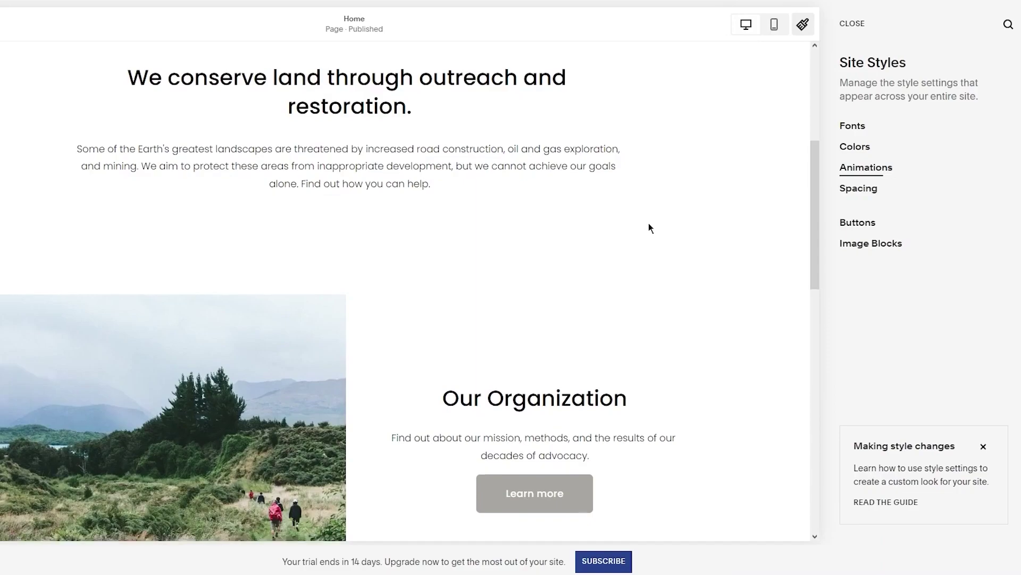
scroll(649, 223, up, 5)
scroll(649, 222, down, 10)
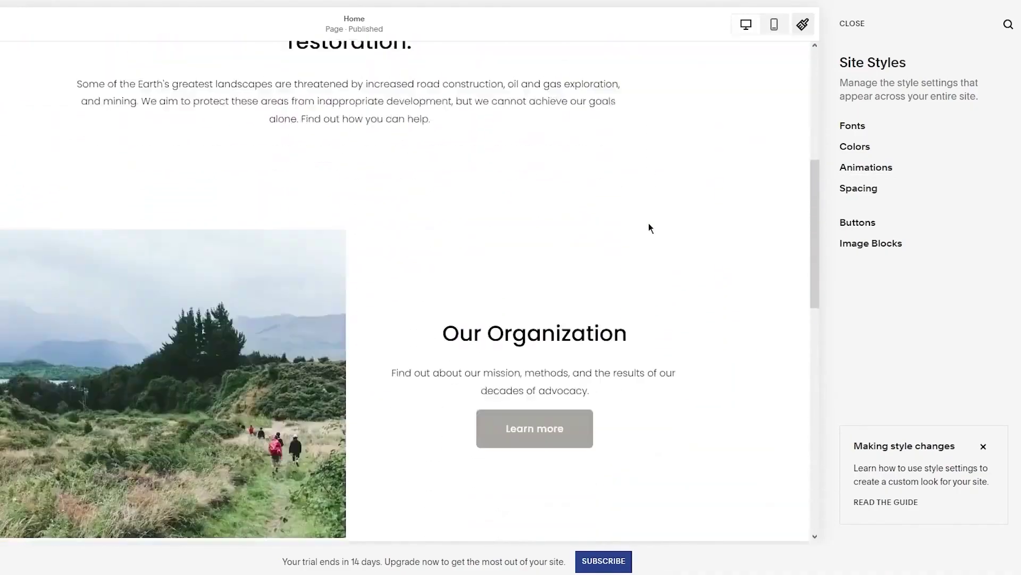
scroll(432, 340, up, 3)
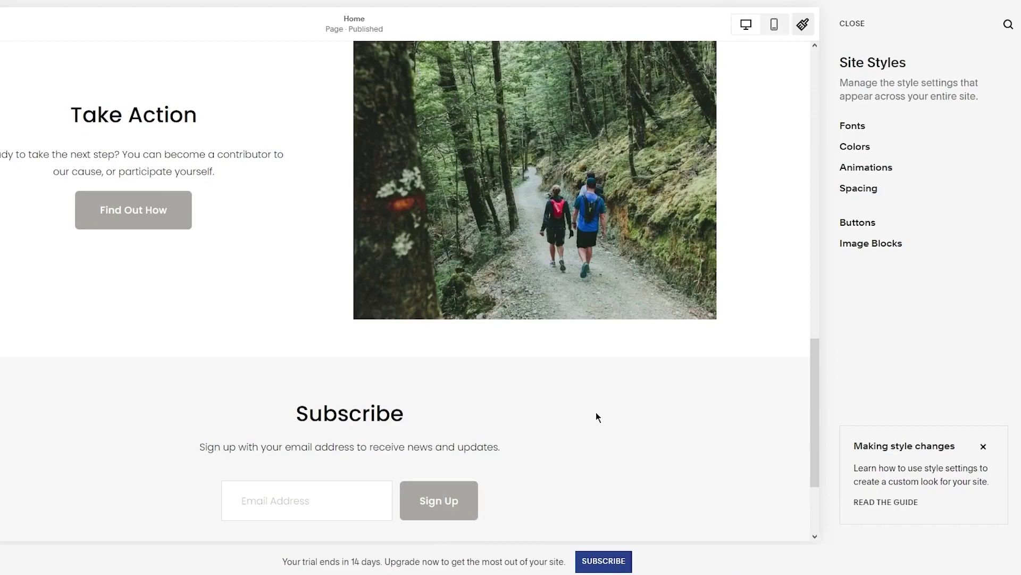
Set the maximum page width in Spacing to 1334px after trying 1900px
click(865, 187)
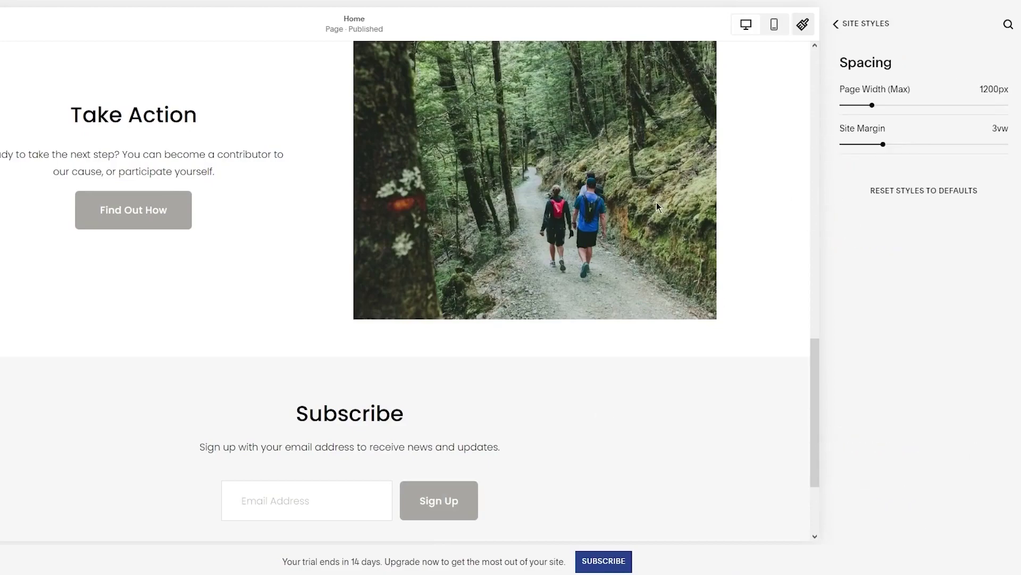
scroll(645, 171, up, 15)
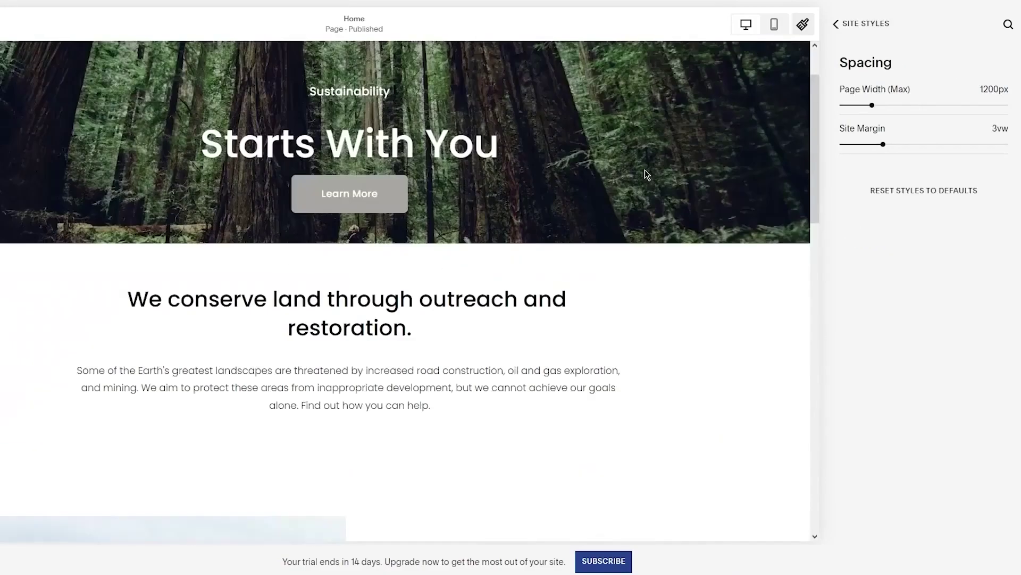
click(919, 106)
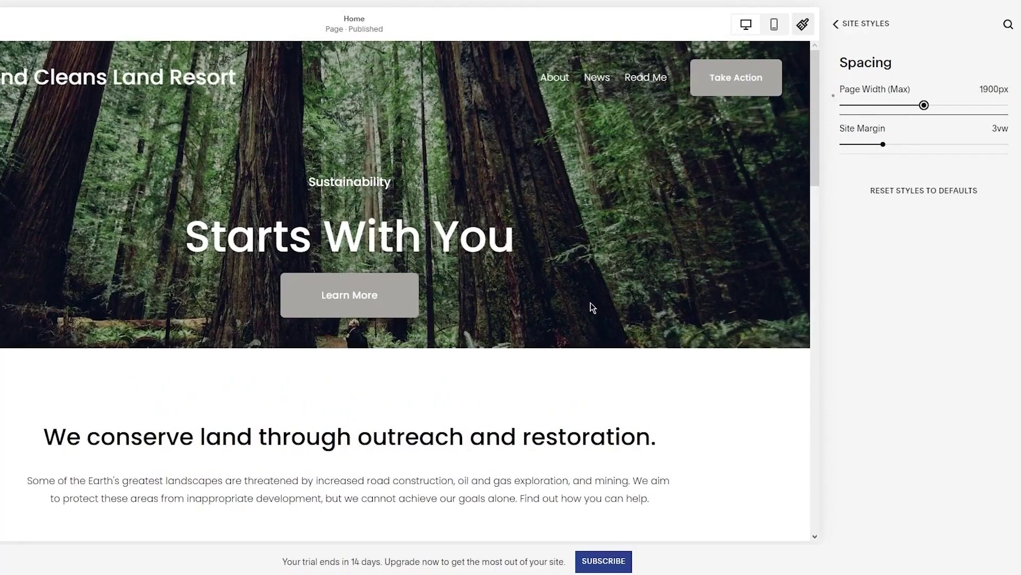
scroll(593, 308, down, 15)
scroll(593, 308, up, 15)
drag(924, 105, 882, 105)
scroll(646, 308, down, 10)
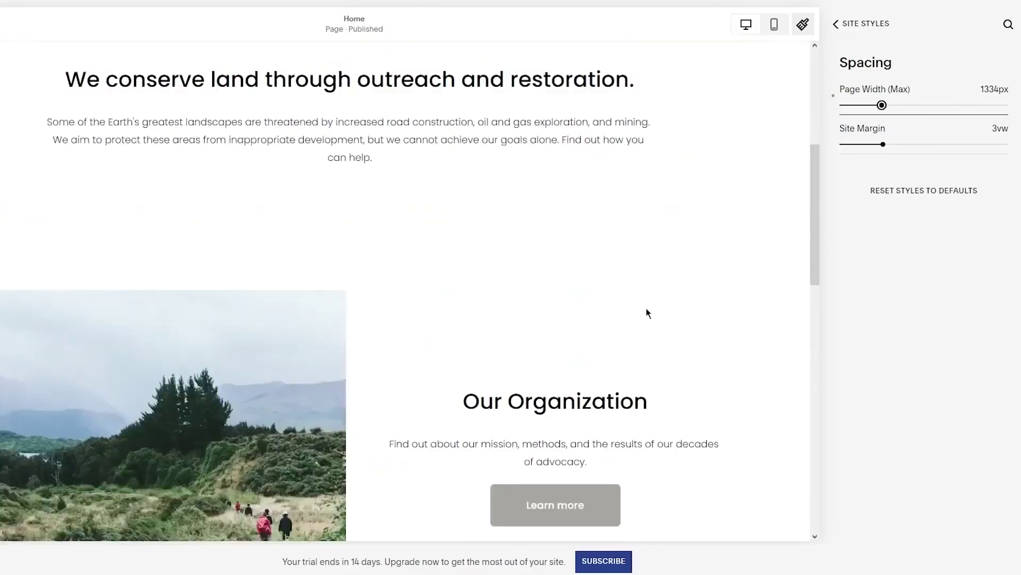
scroll(646, 307, up, 10)
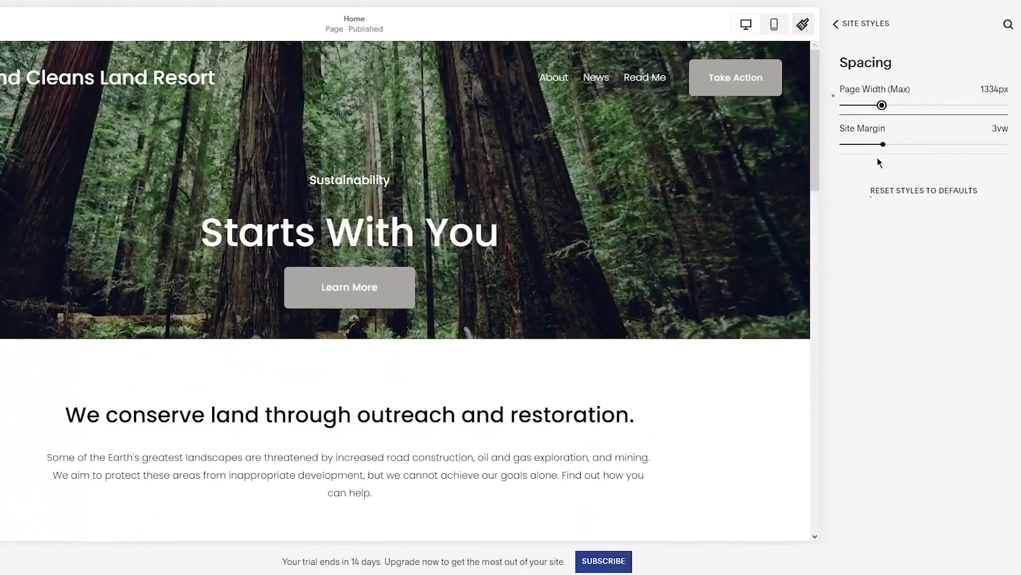
click(839, 24)
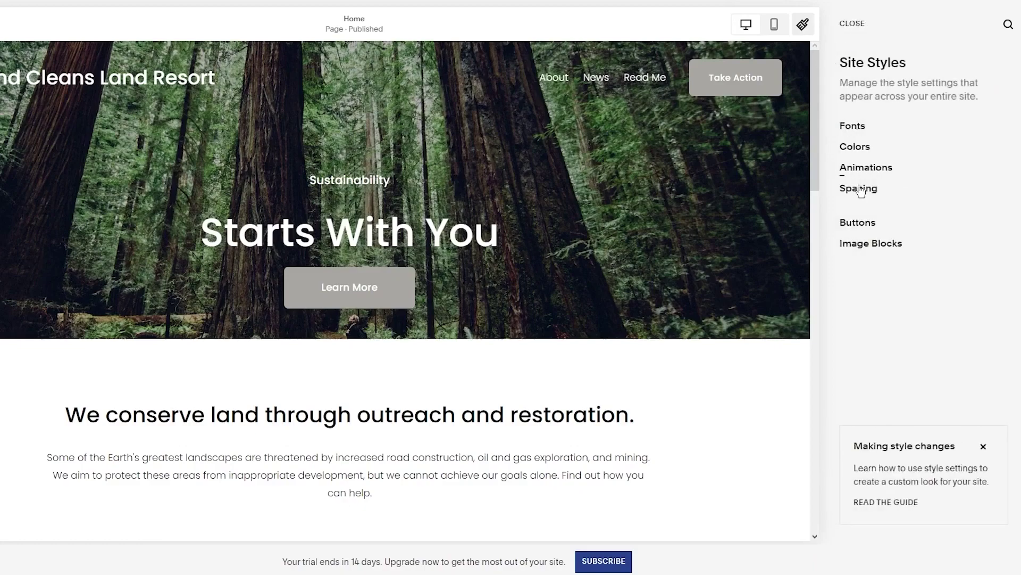
Review the Buttons styles after dismissing the new button styles introduction
click(858, 226)
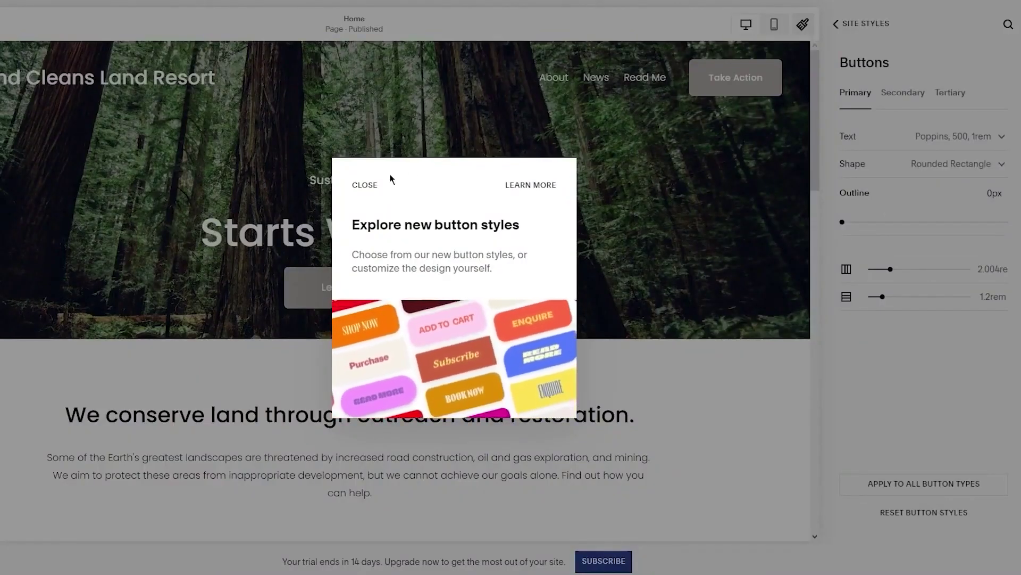
click(365, 185)
scroll(500, 271, down, 5)
scroll(500, 272, down, 3)
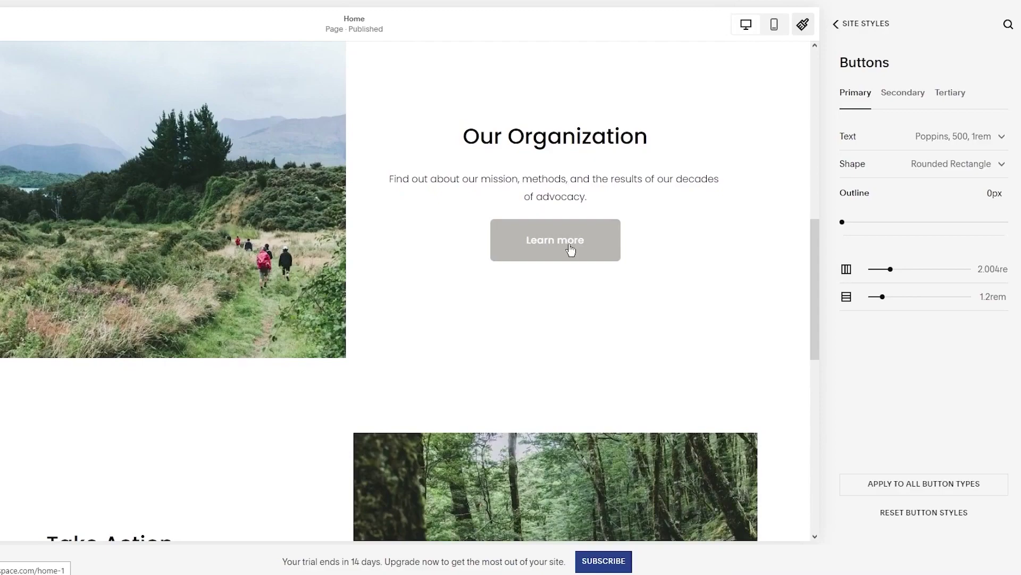
click(836, 25)
Look over the Image Blocks styles, then close Site Styles
click(857, 243)
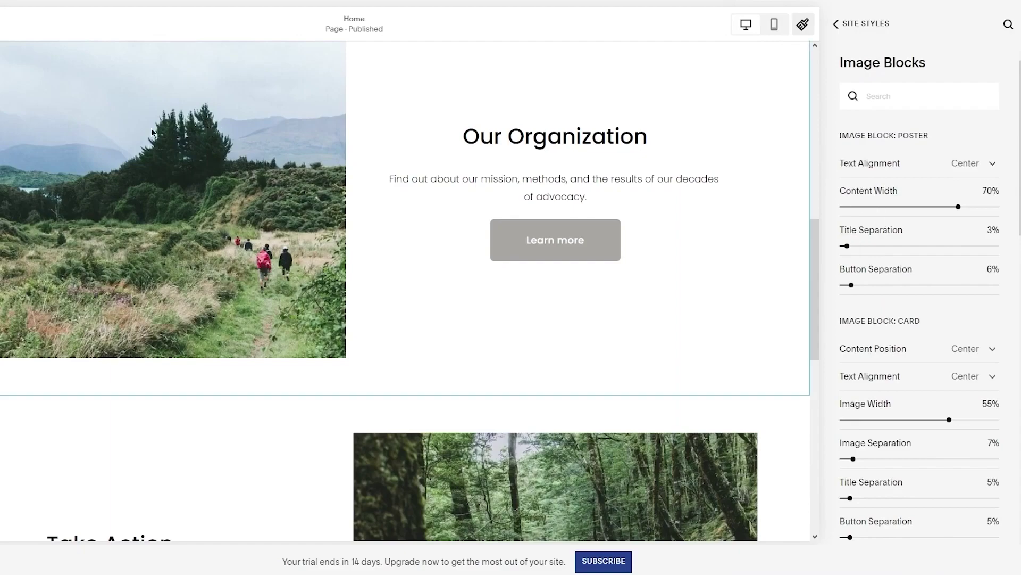
scroll(249, 222, down, 5)
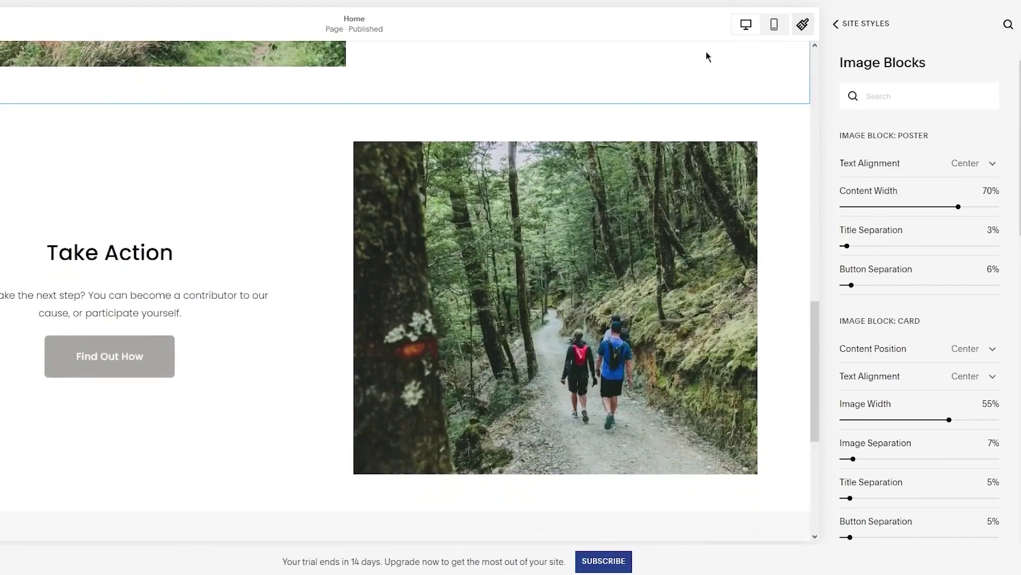
click(838, 25)
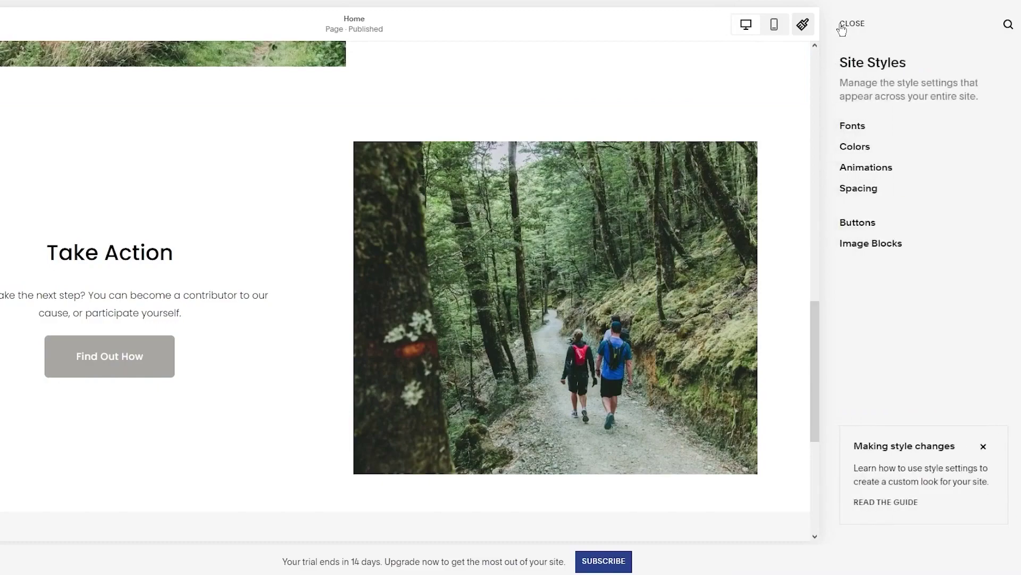
click(842, 26)
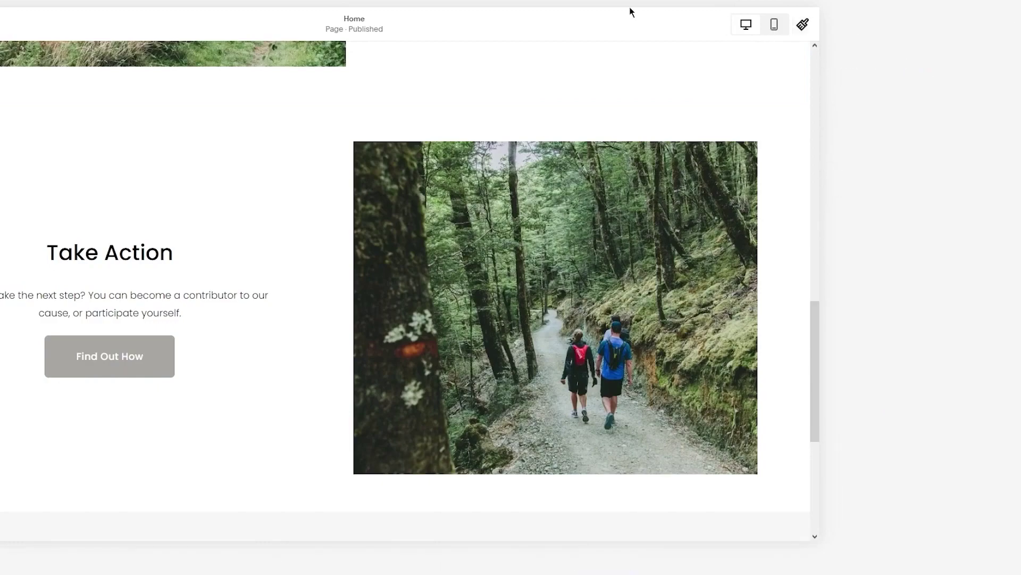
Enter edit mode, skip the Fluid Engine introduction, and reload the editor
click(167, 9)
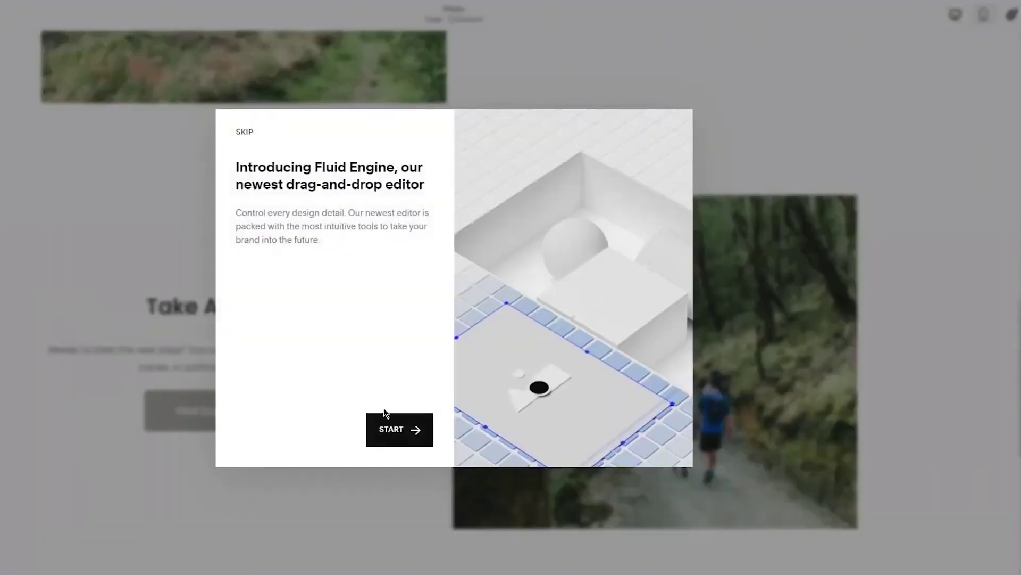
click(385, 415)
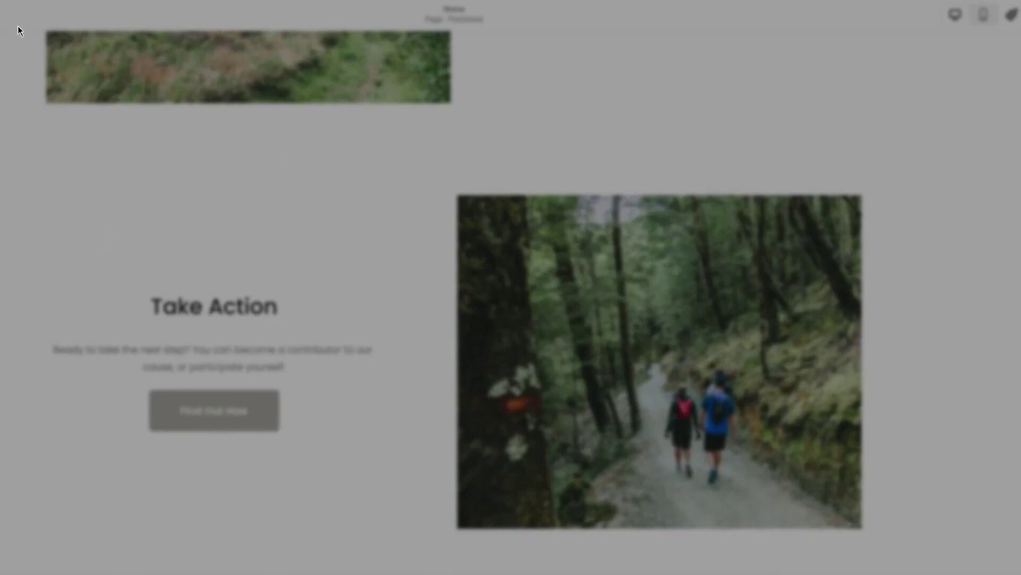
key(ctrl+r)
click(506, 37)
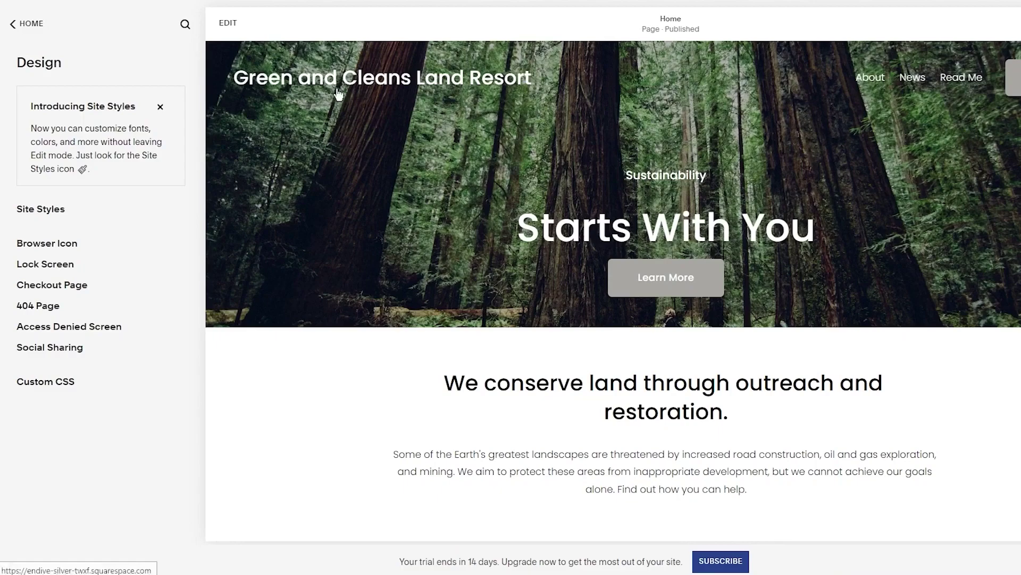
click(60, 243)
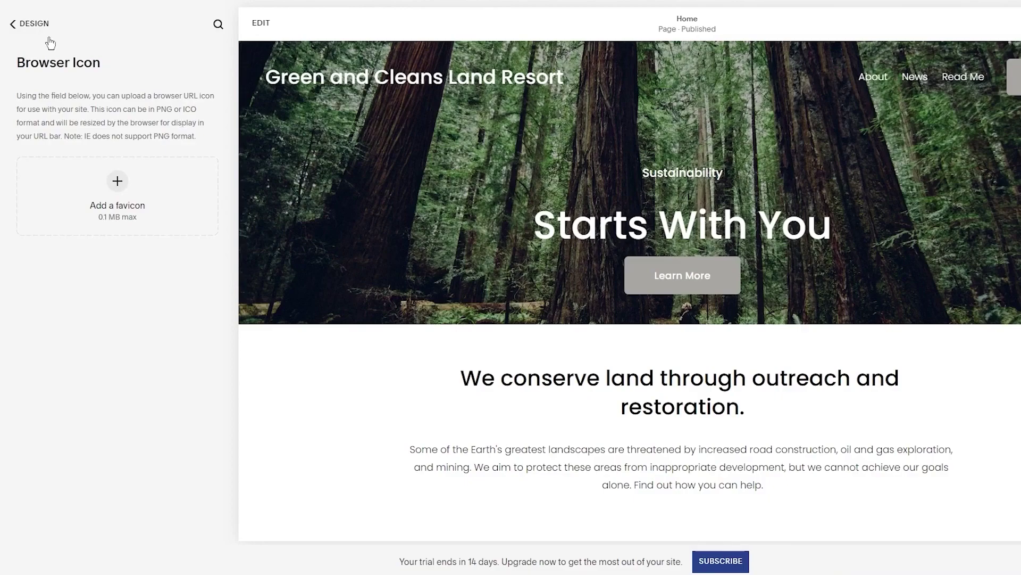
click(30, 24)
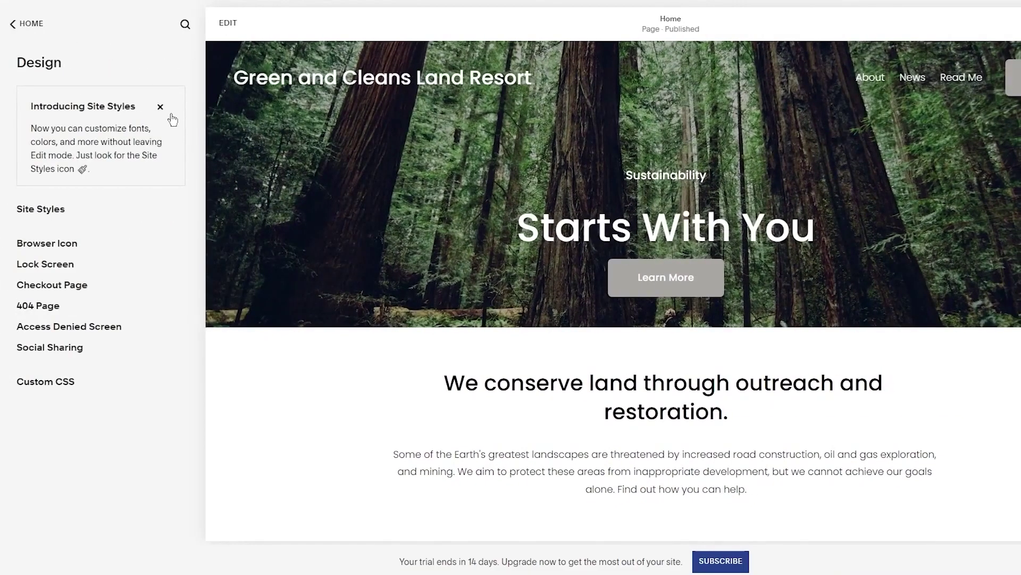
click(61, 264)
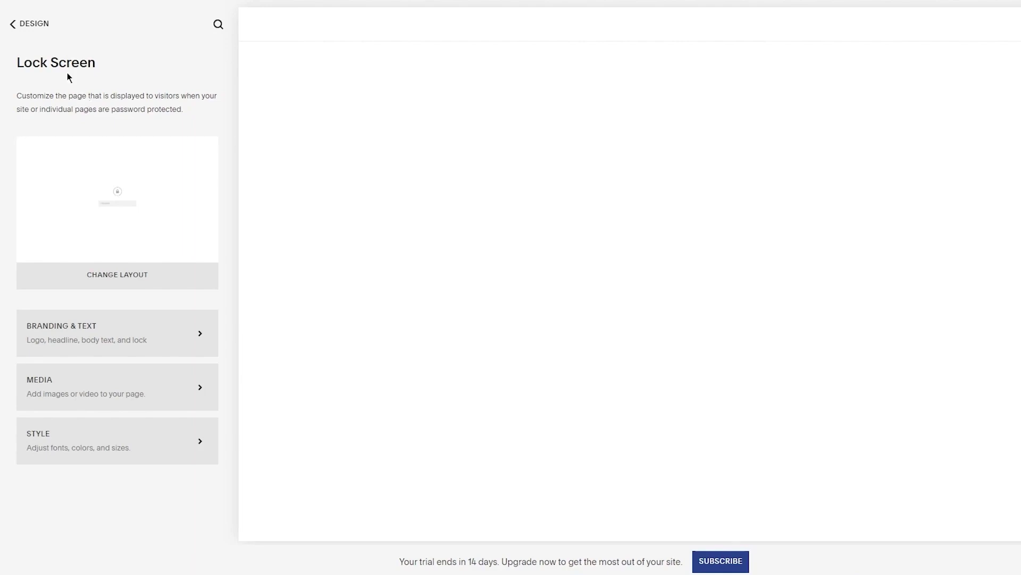
click(13, 24)
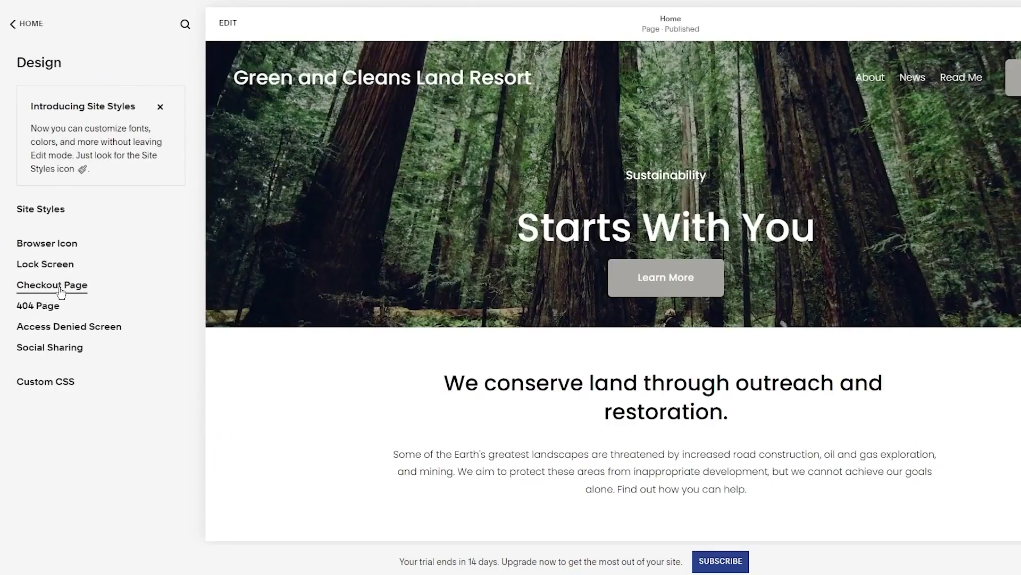
click(59, 286)
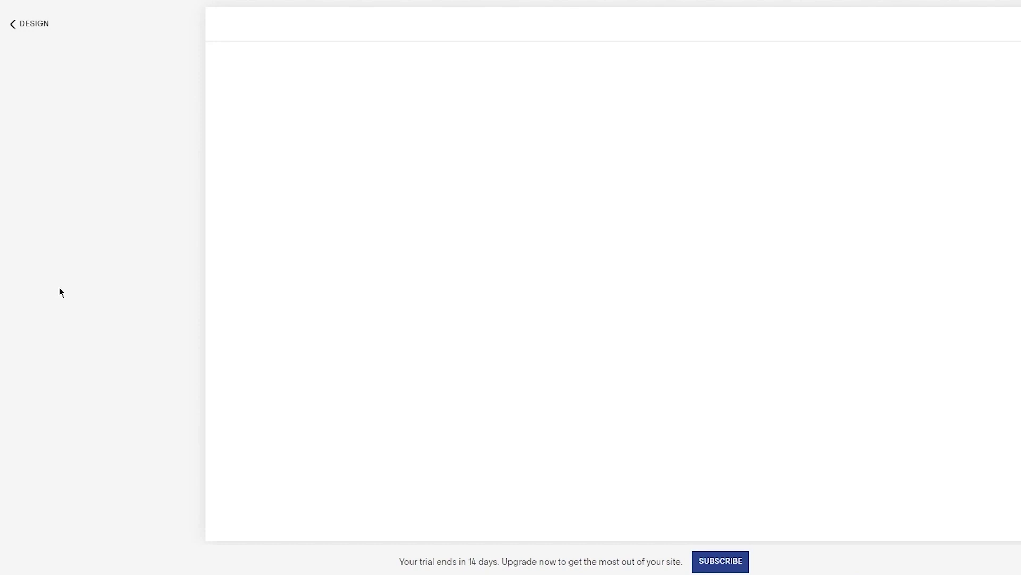
click(26, 23)
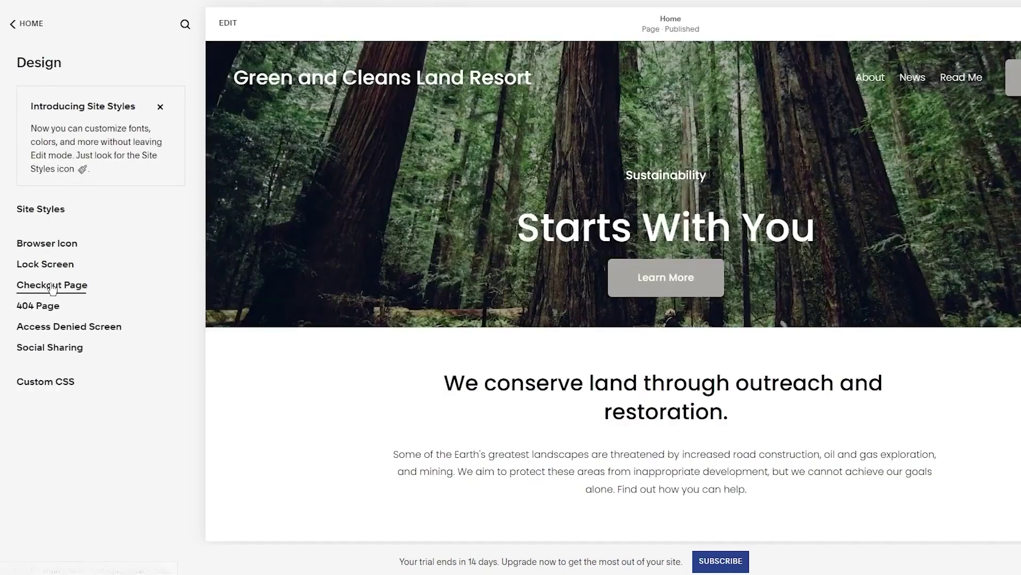
click(51, 286)
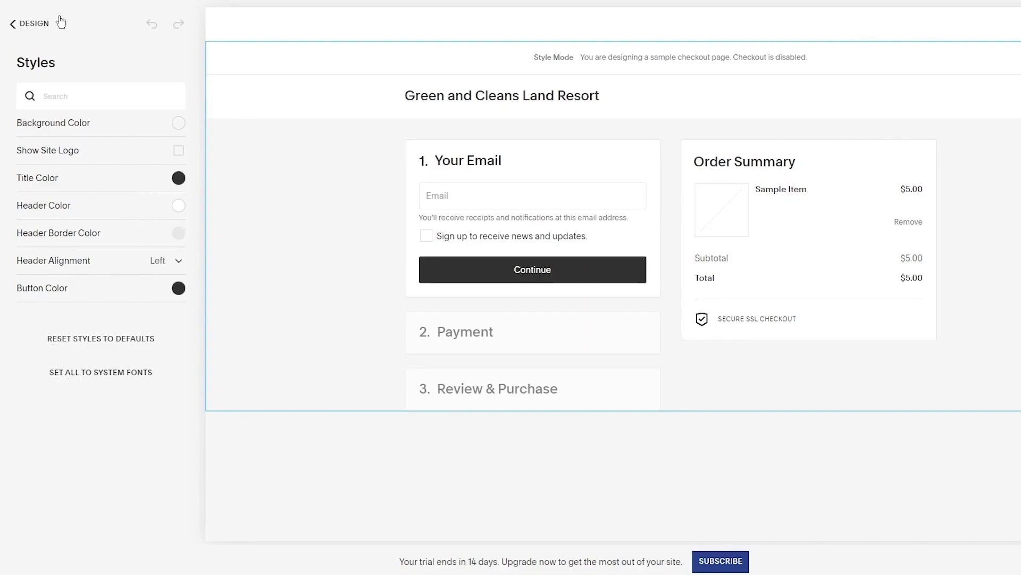
click(8, 26)
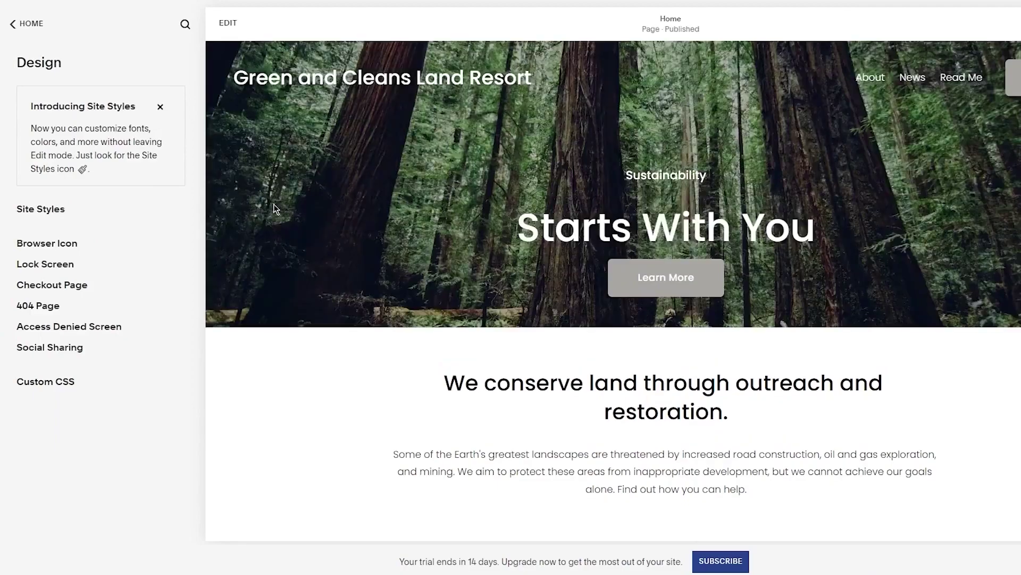
Keep System Default as the 404 page after checking the available page choices
click(29, 315)
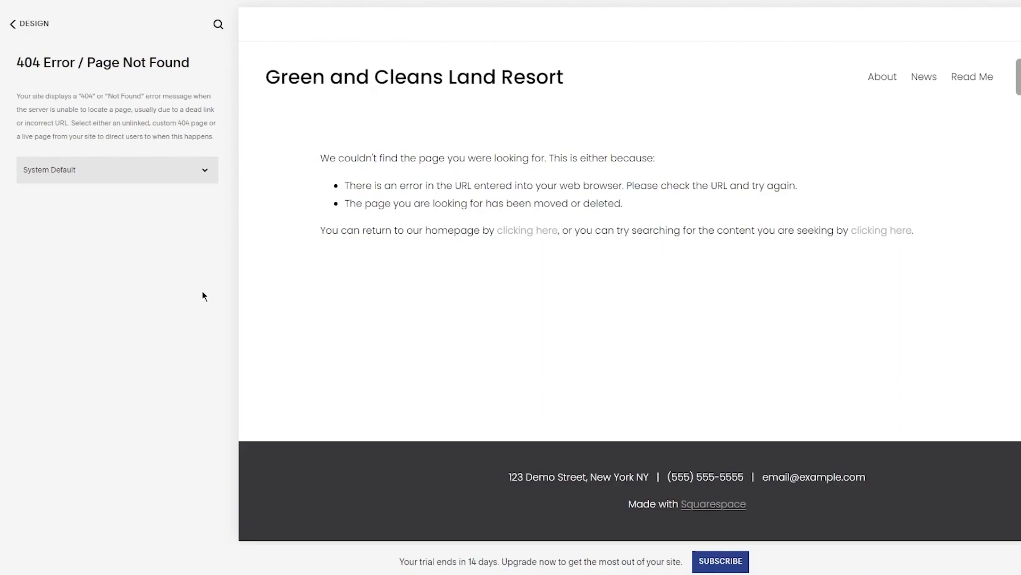
click(160, 171)
click(159, 171)
click(191, 169)
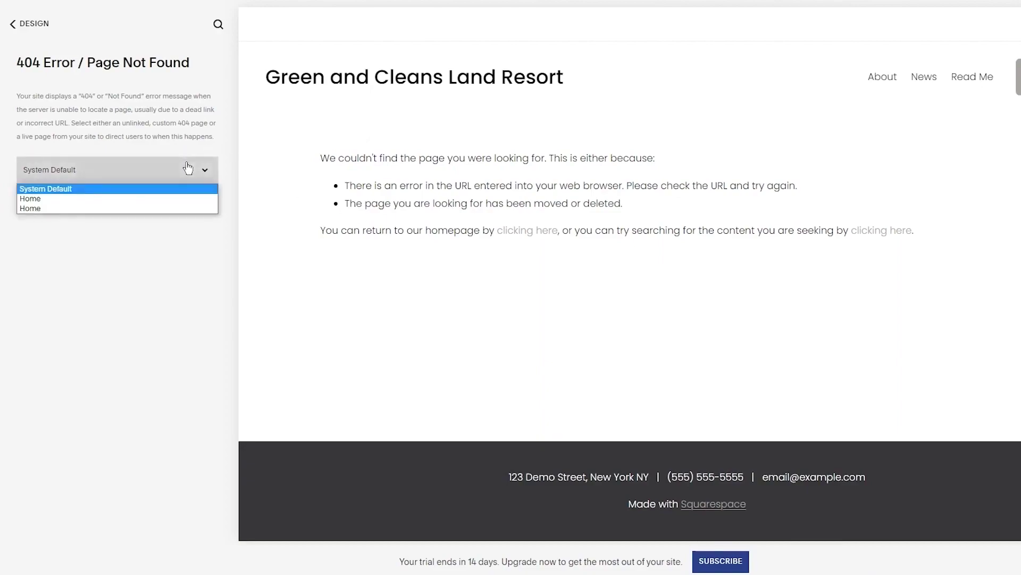
click(94, 184)
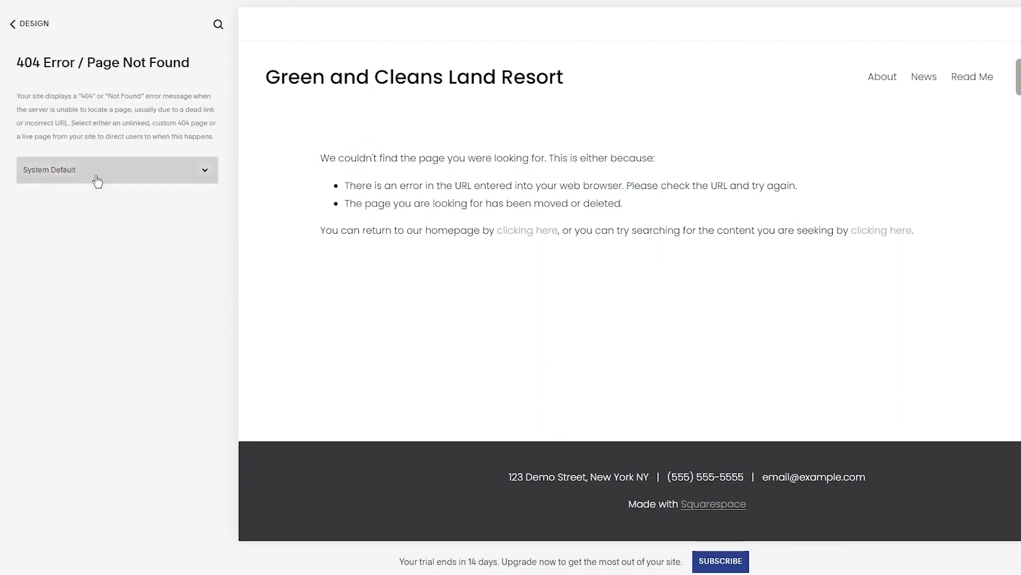
click(10, 24)
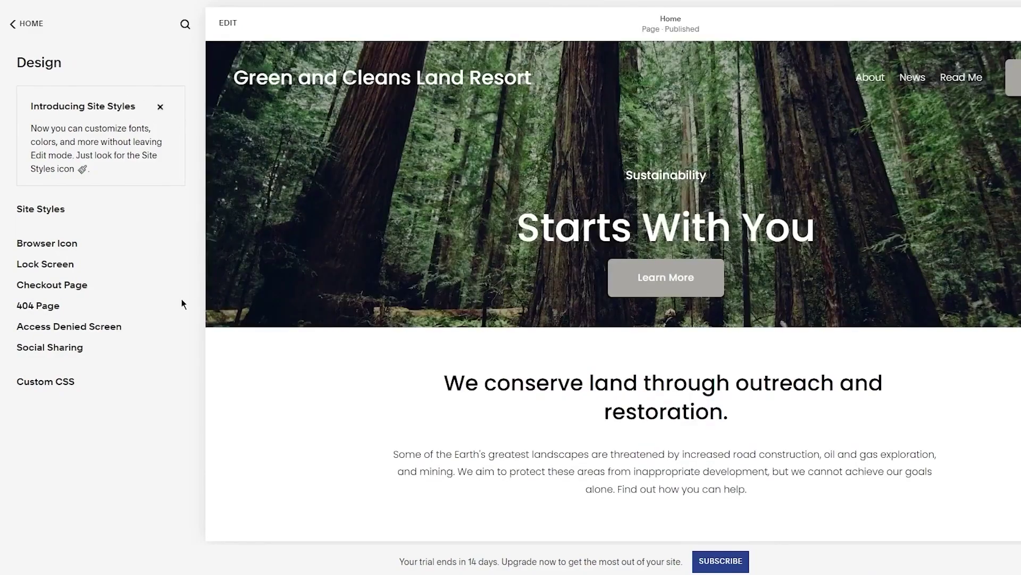
Check Access Denied Screen, Social Sharing and Custom CSS, then dismiss the Site Styles introduction
click(97, 326)
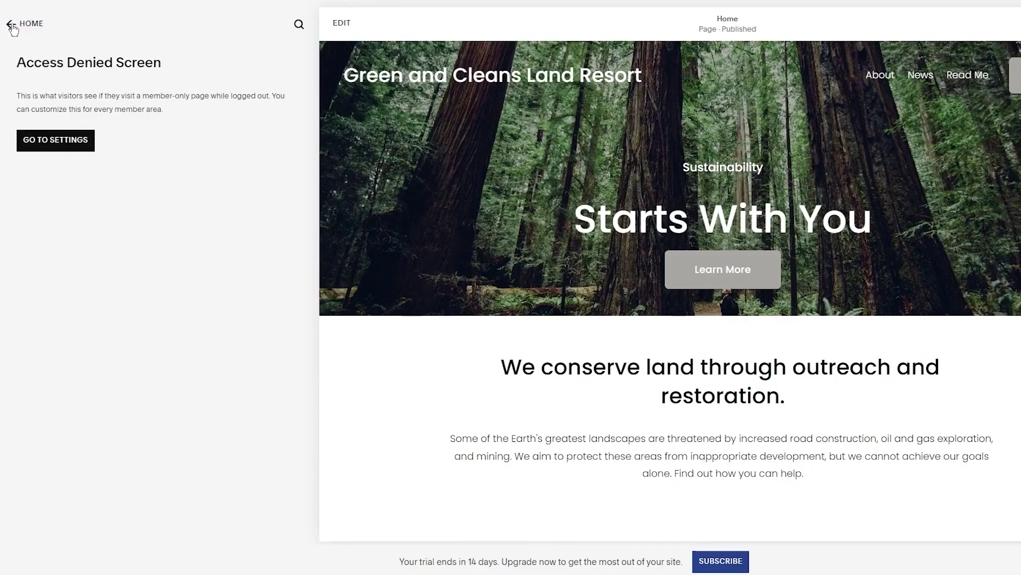
click(13, 28)
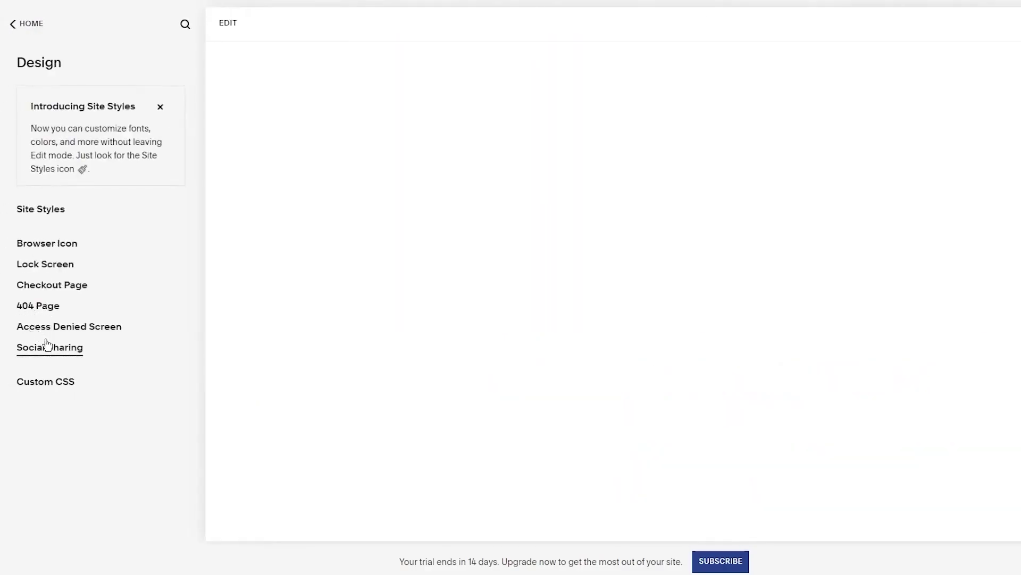
click(46, 346)
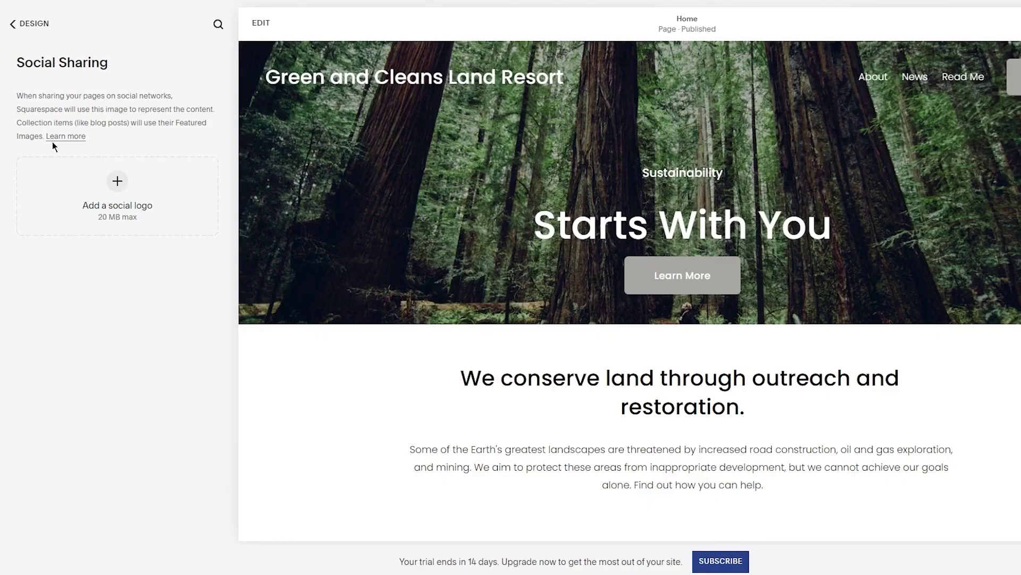
click(24, 28)
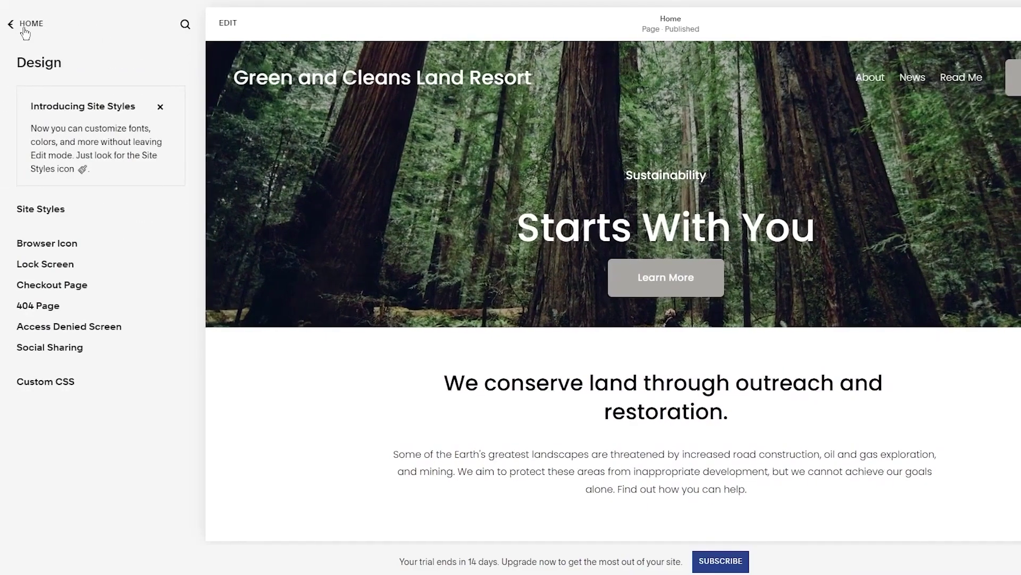
click(53, 382)
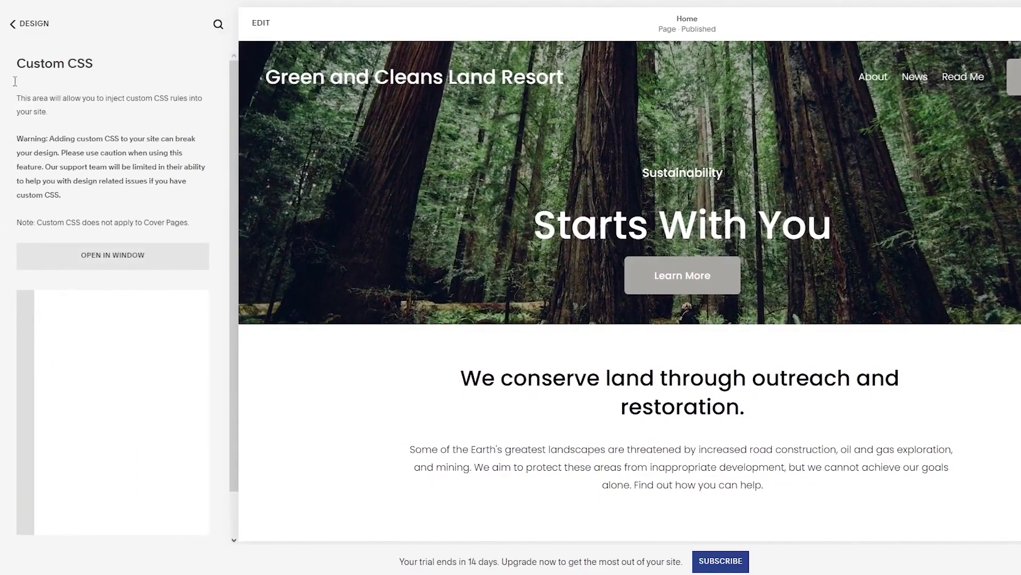
click(12, 24)
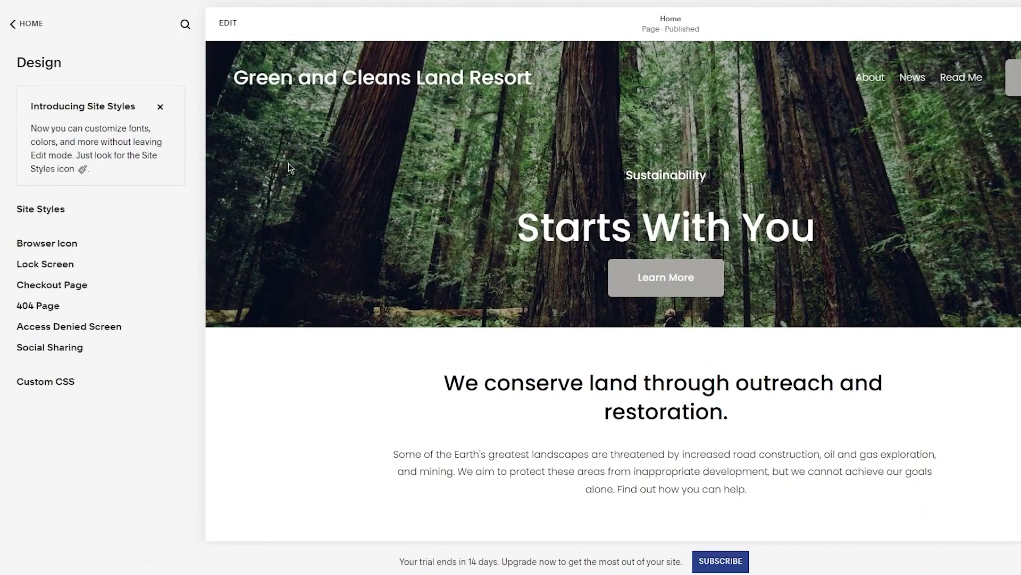
click(160, 107)
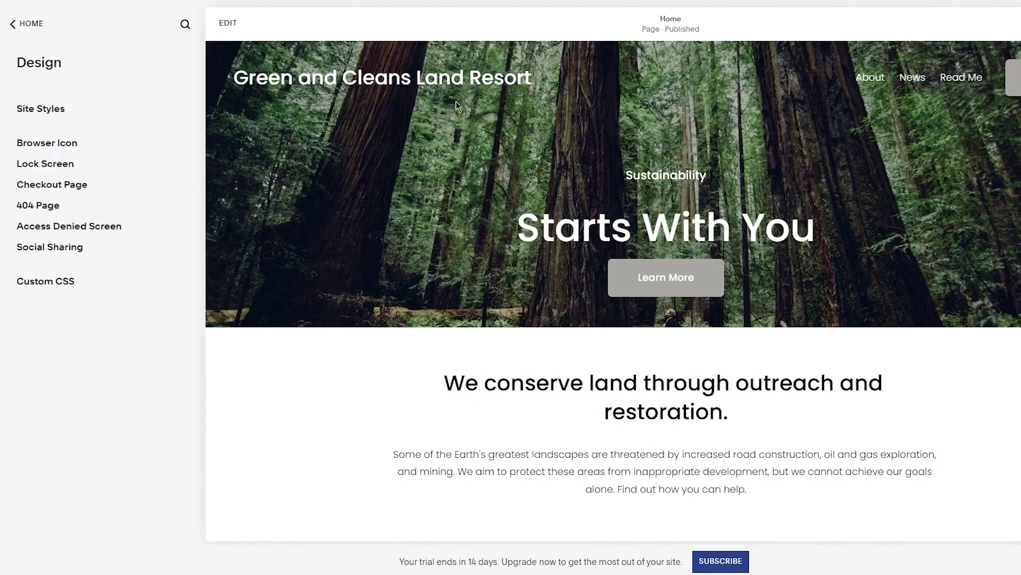
Enter home page editing and step through the Fluid Engine tour to its finish
double_click(666, 175)
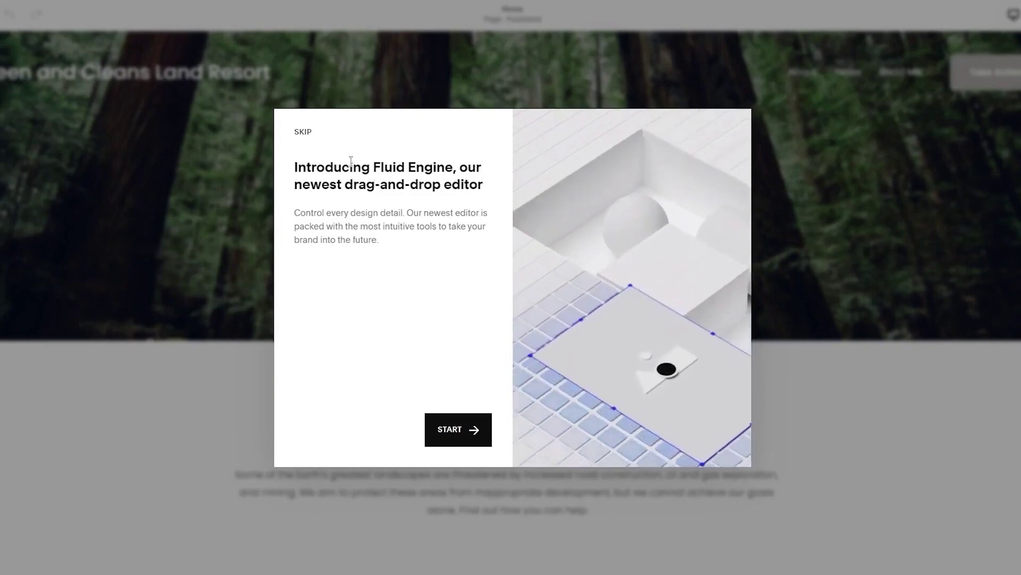
click(459, 430)
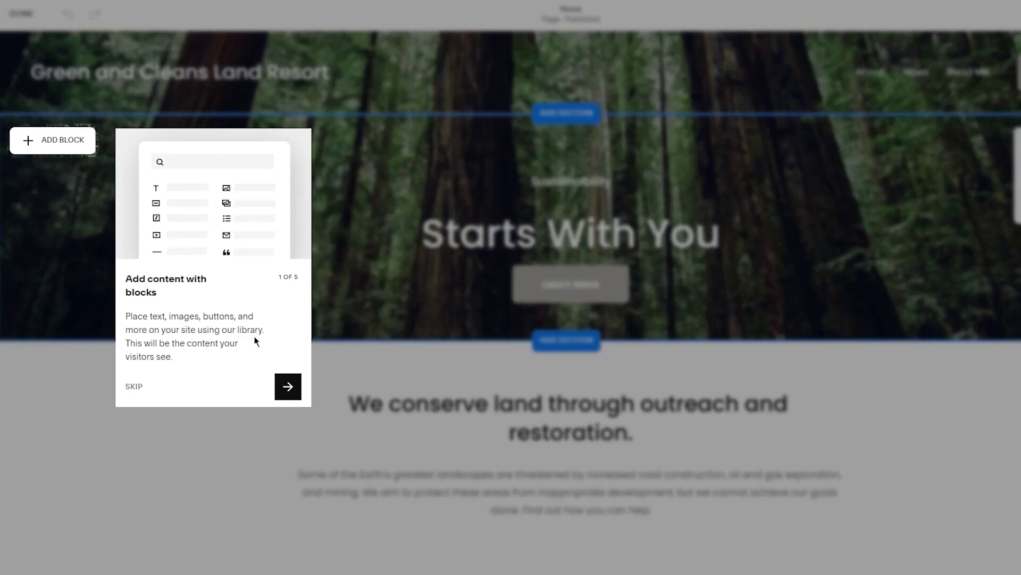
click(286, 387)
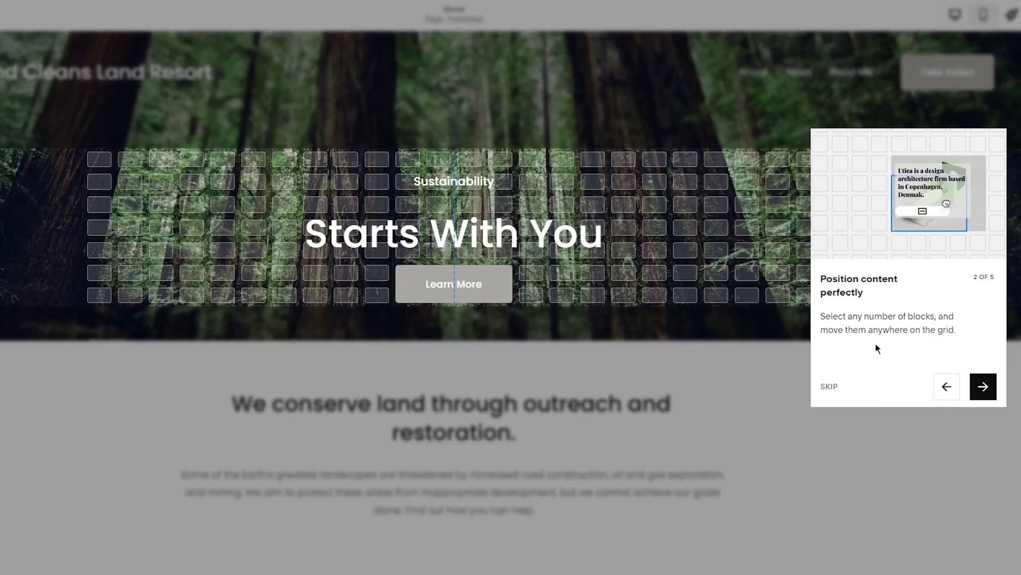
click(989, 397)
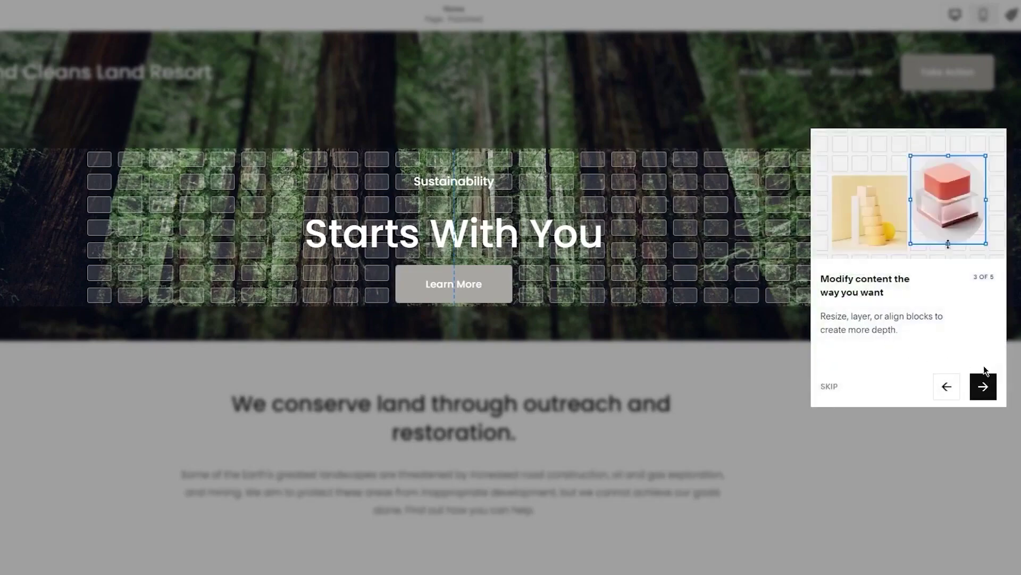
click(985, 386)
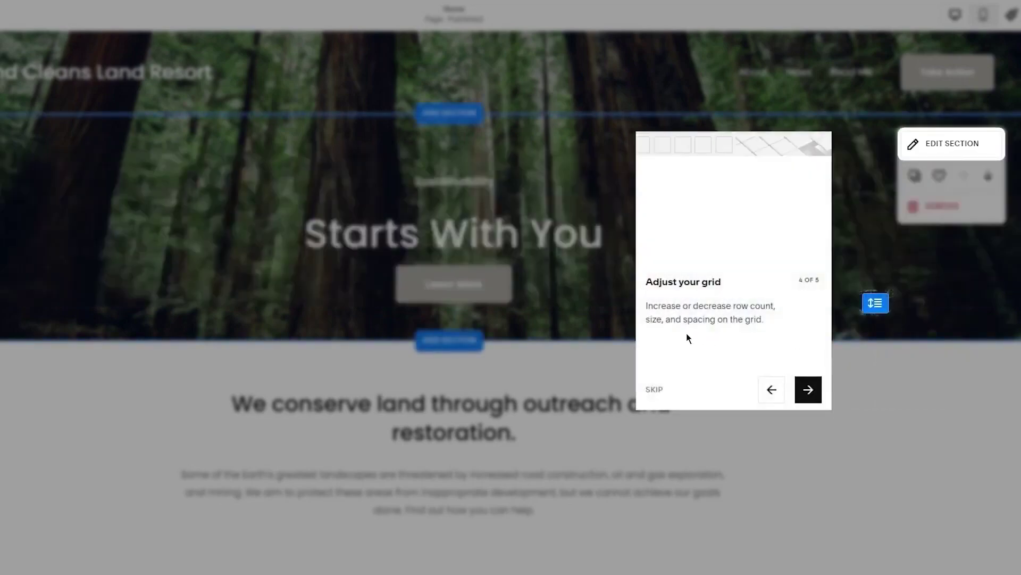
click(806, 390)
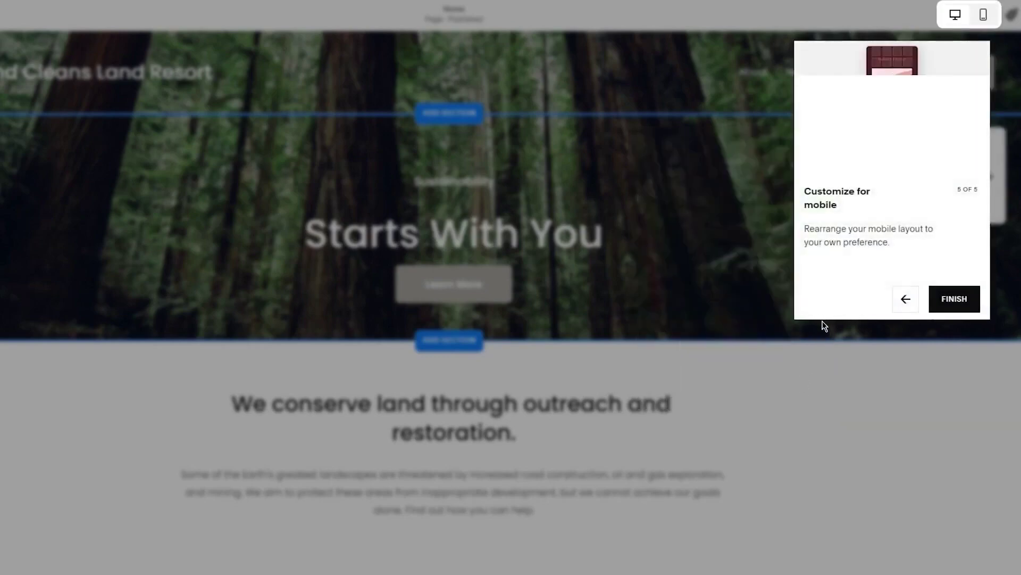
click(955, 300)
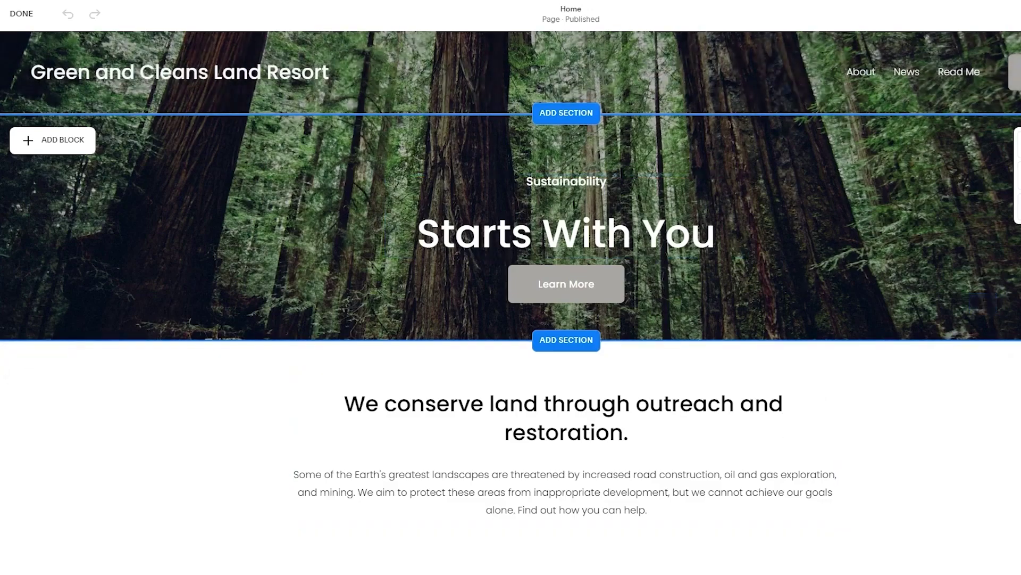
Scroll through the homepage sections down to the footer and back to the top
scroll(726, 375, down, 15)
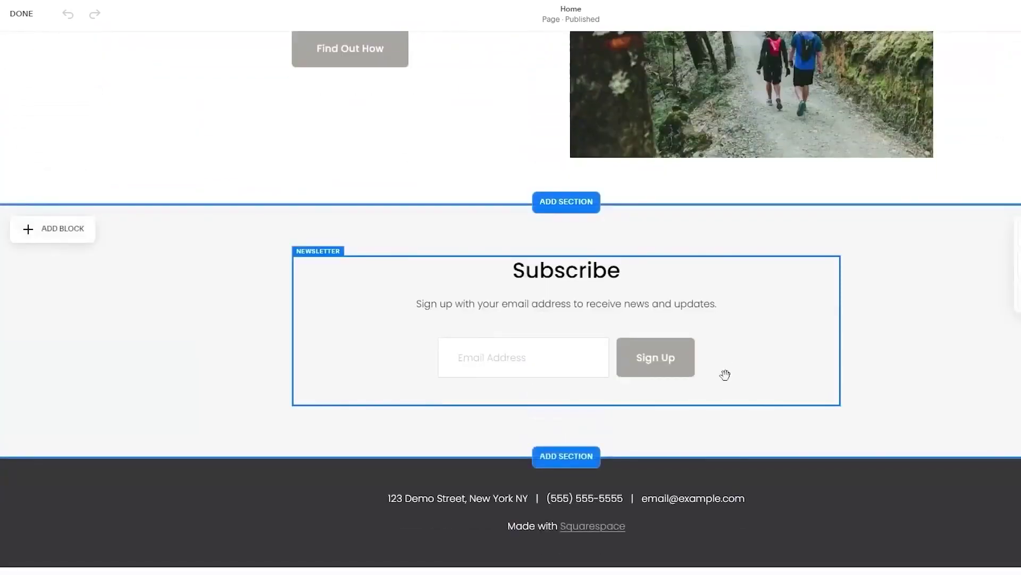
scroll(726, 376, up, 15)
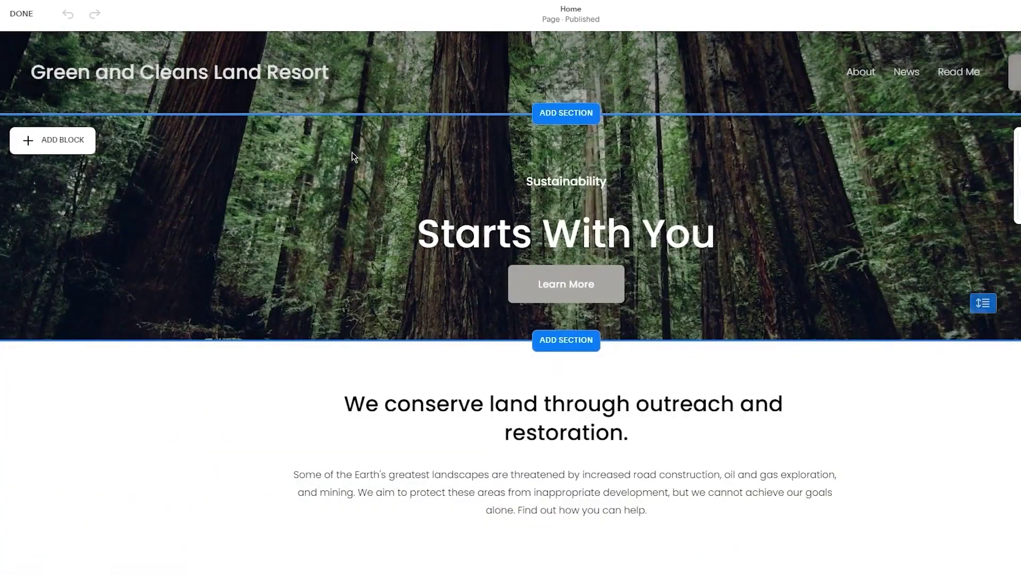
scroll(257, 415, down, 5)
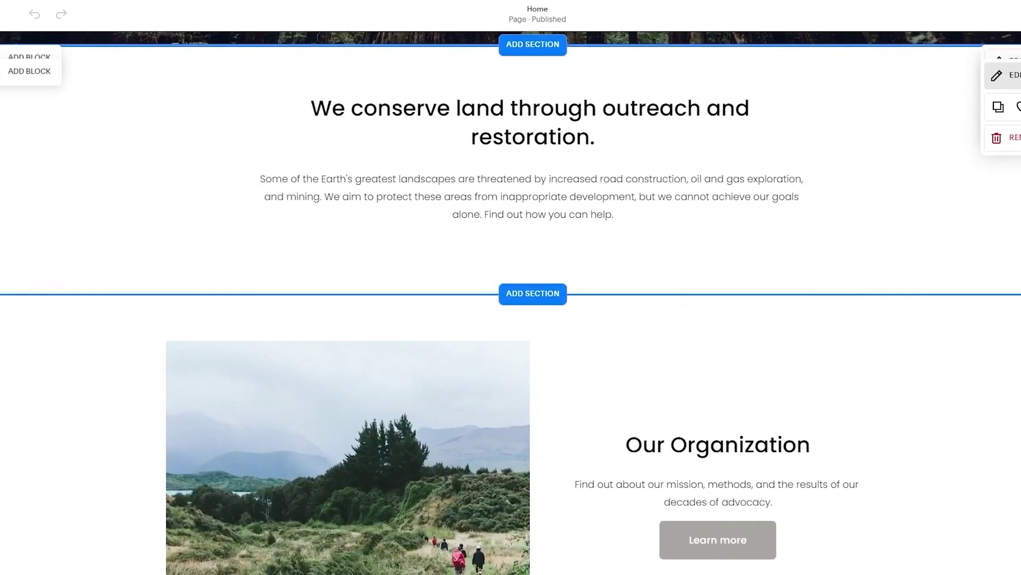
scroll(908, 337, down, 2)
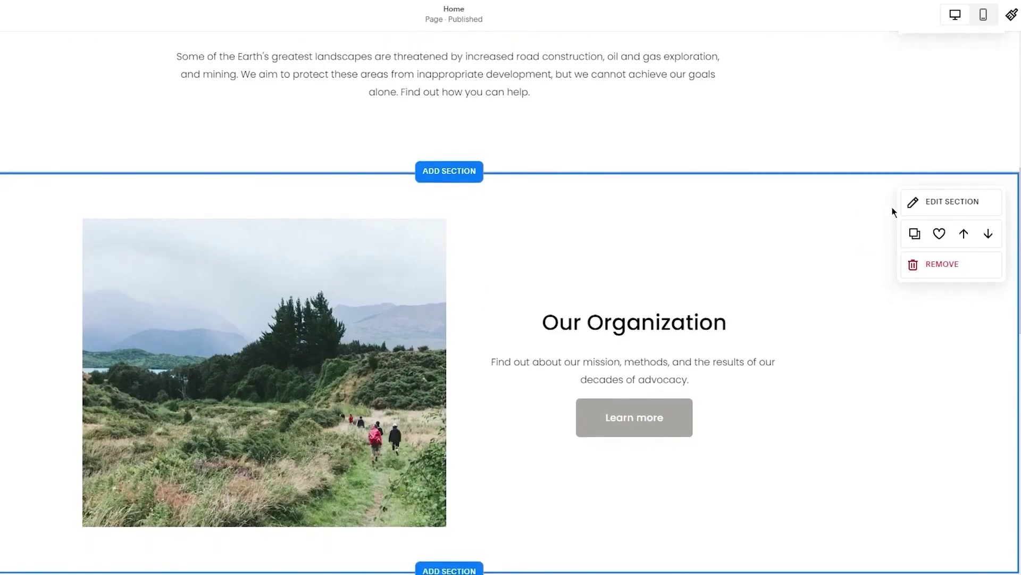
scroll(892, 206, down, 6)
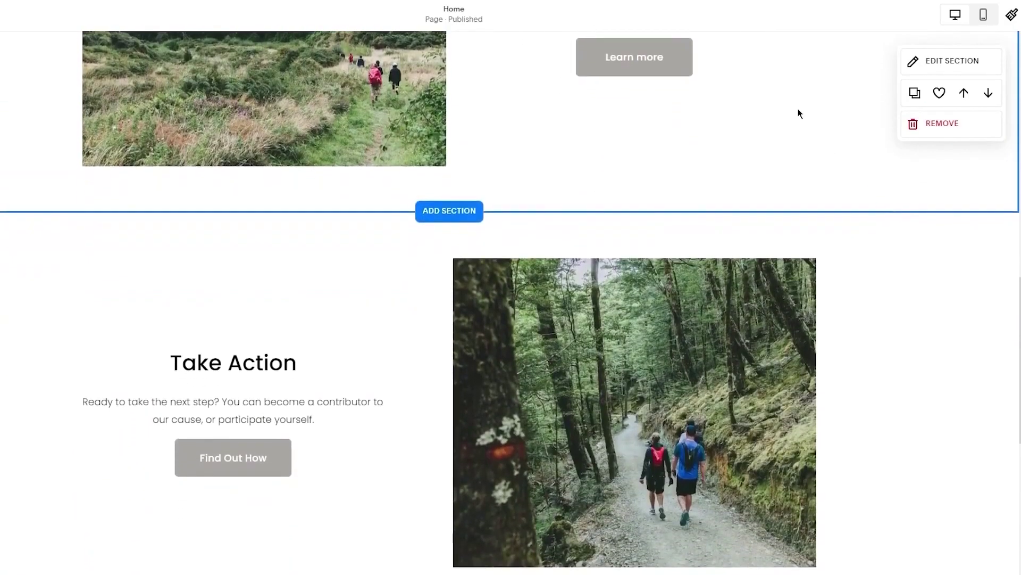
scroll(799, 116, up, 8)
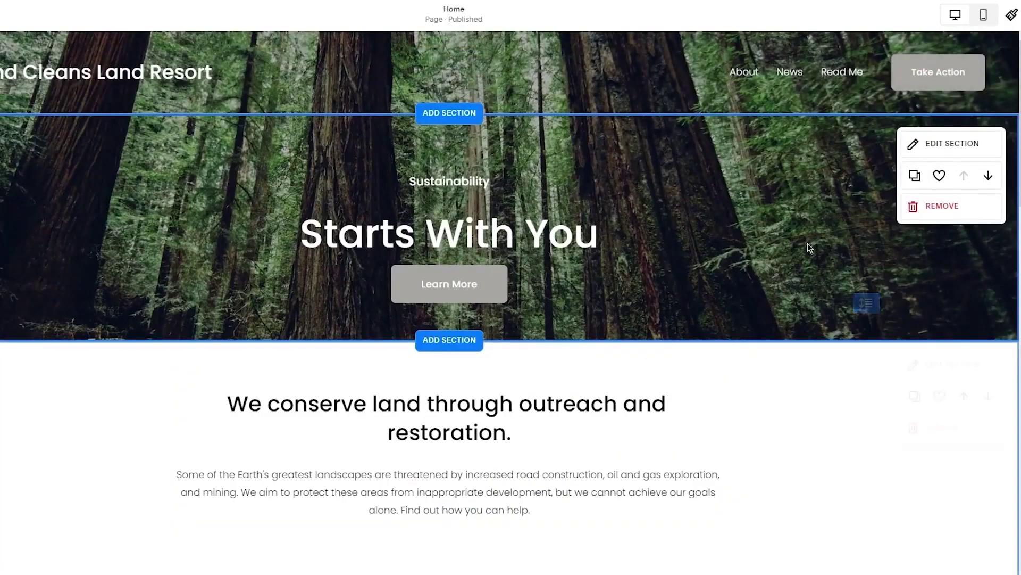
mouse_move(840, 357)
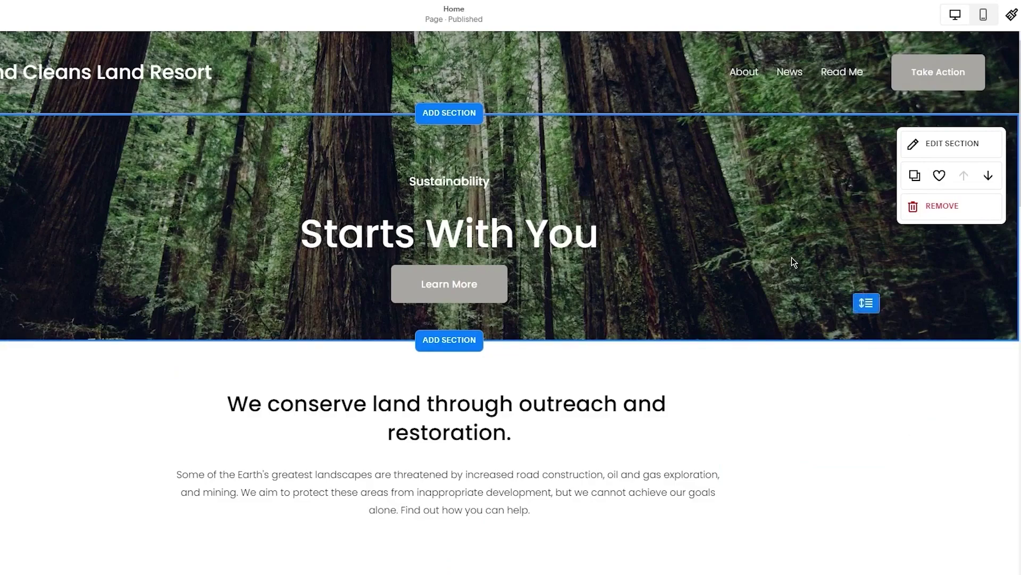
scroll(792, 257, down, 9)
scroll(792, 258, up, 9)
click(1011, 16)
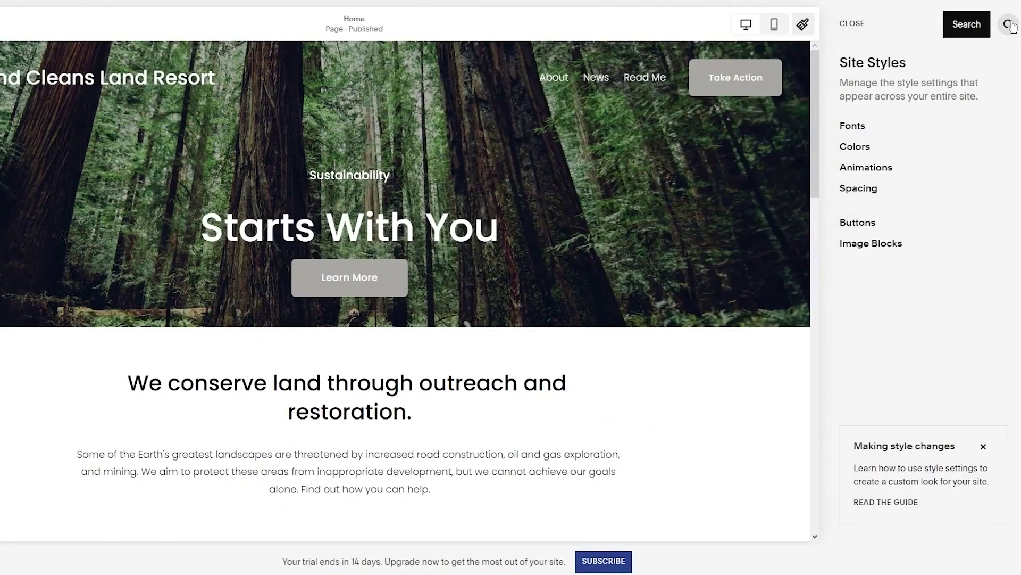
click(852, 23)
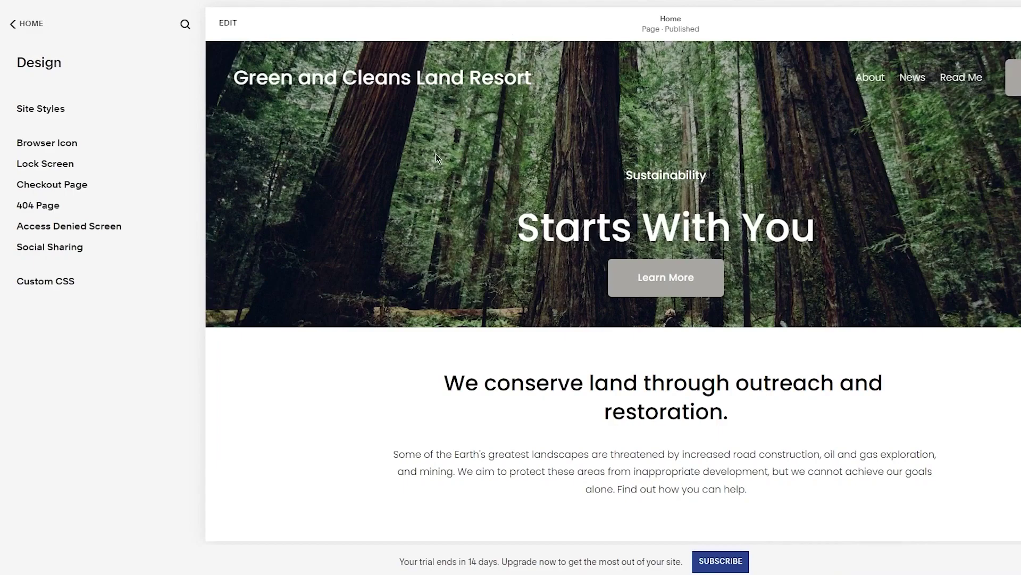
double_click(666, 175)
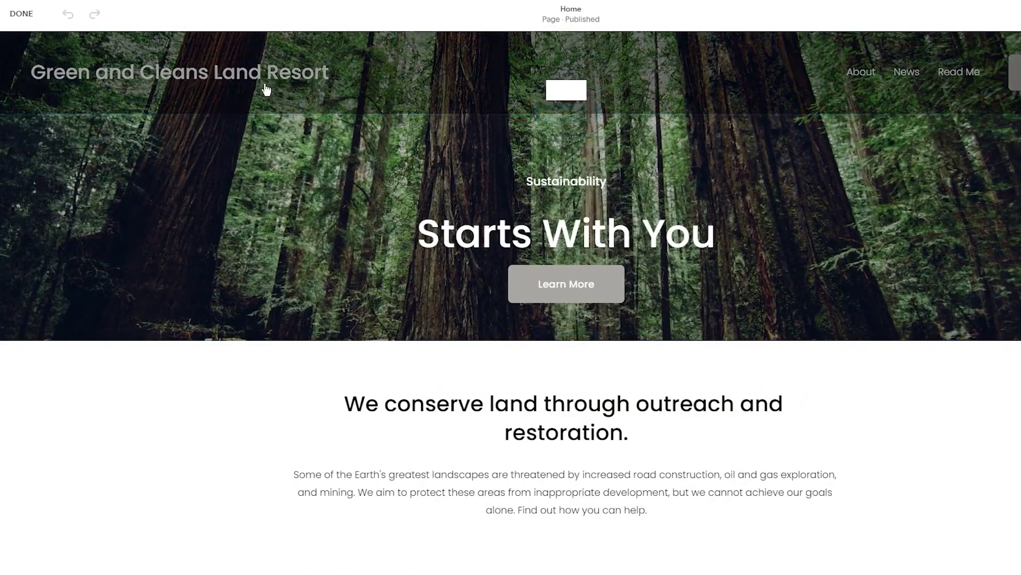
Replace the site title with 'Snowden Resort', then go to the Pexels website
click(345, 96)
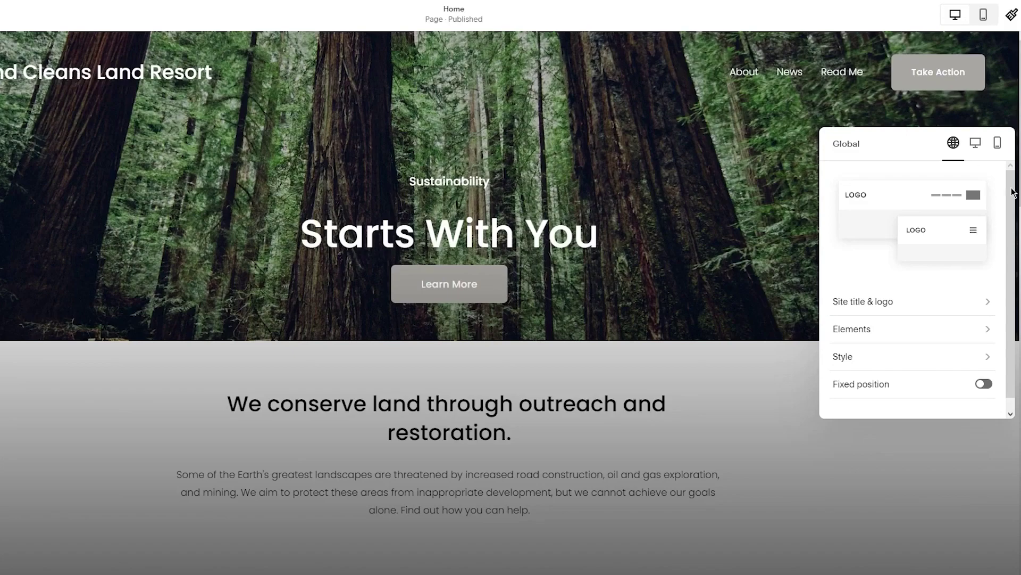
click(983, 302)
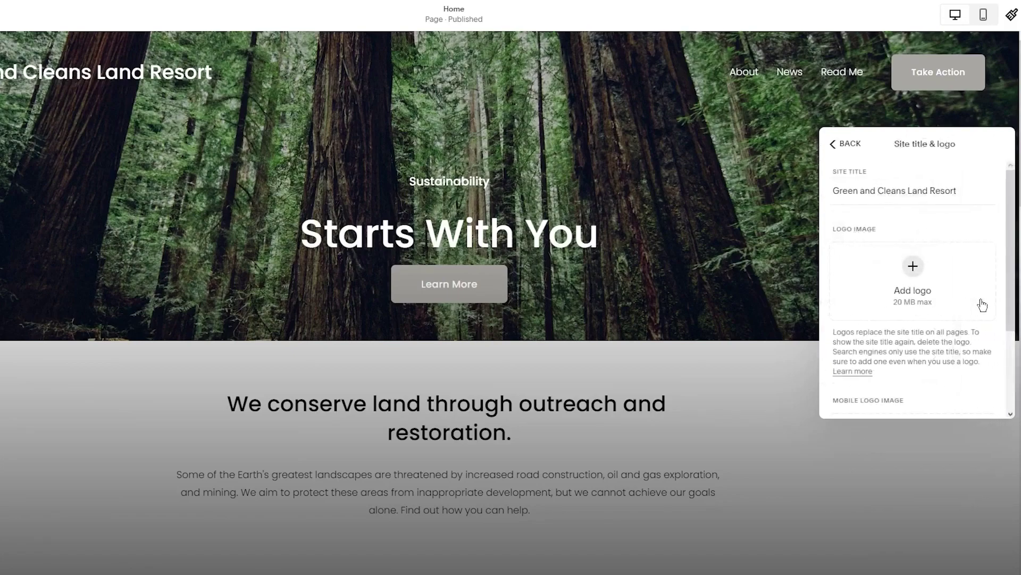
click(977, 190)
key(ctrl+a)
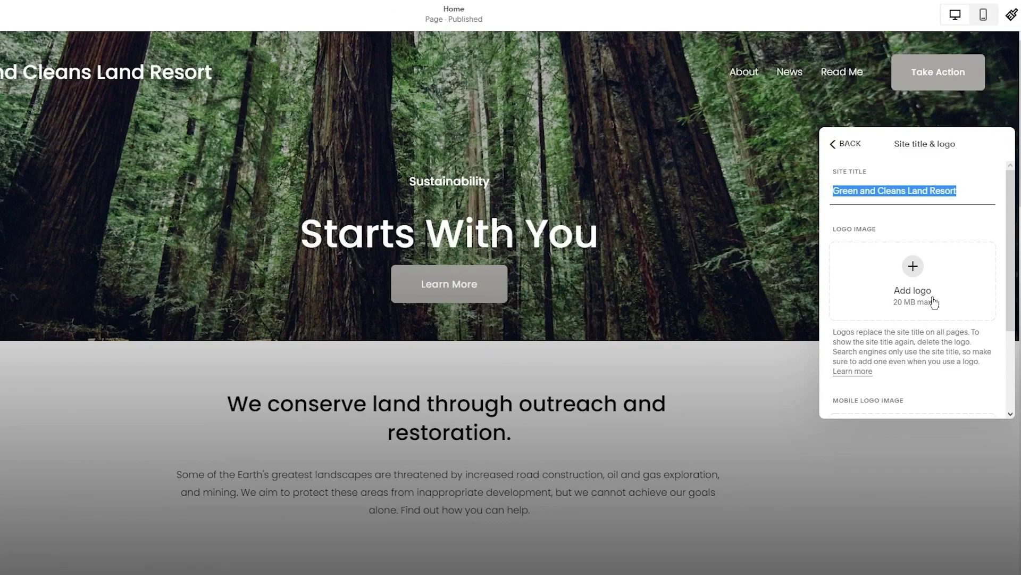
key(BackSpace)
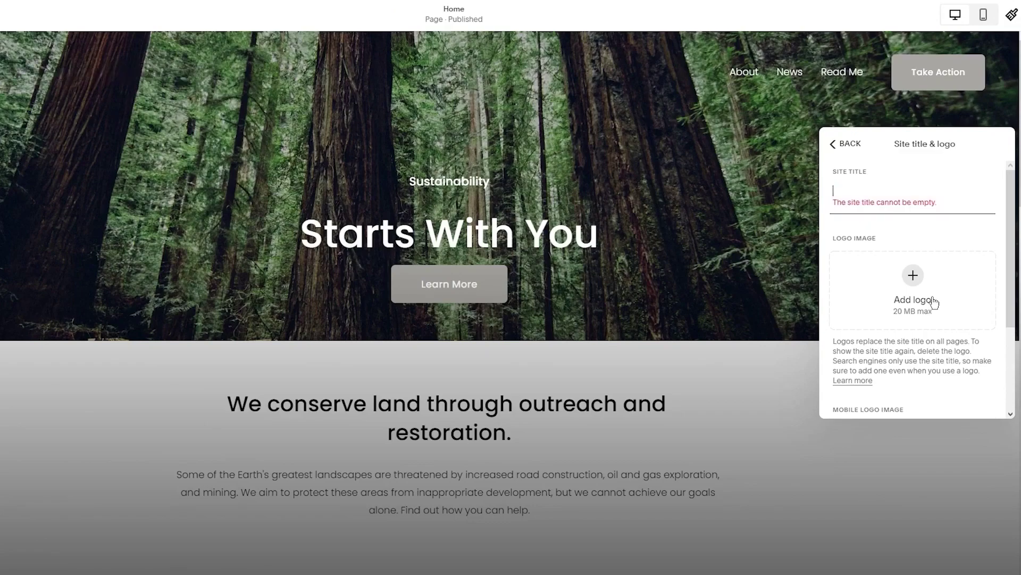
text(Snowden)
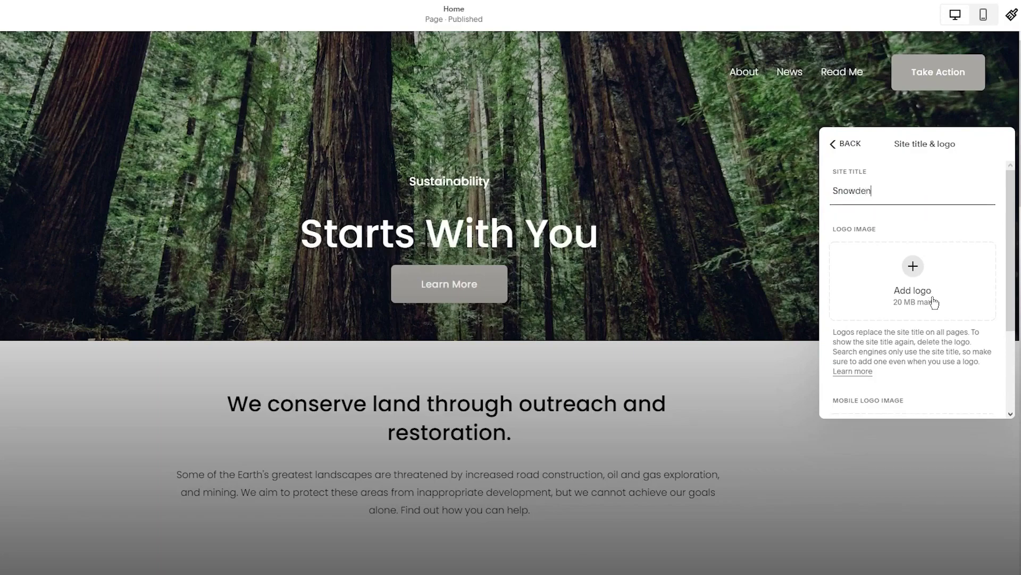
text( Resort)
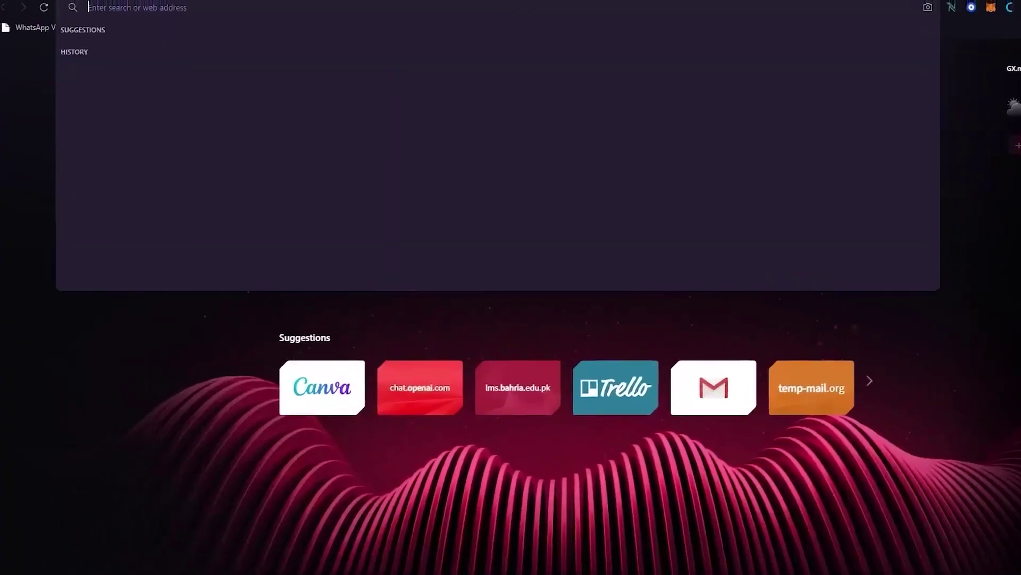
text(pexels.com)
key(Return)
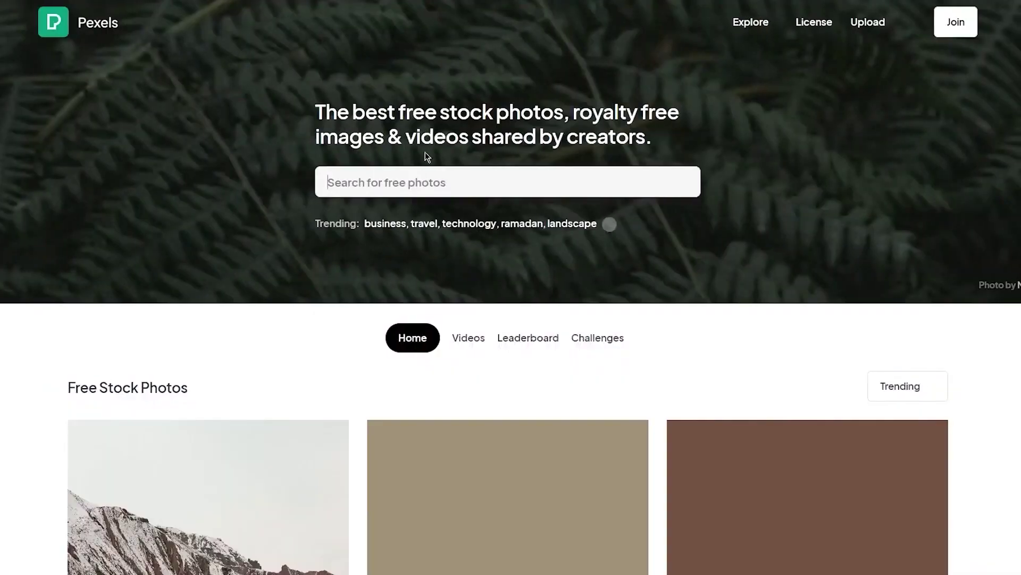
Search Pexels for 'logo' and download the Route 66 sign photo
text(logo)
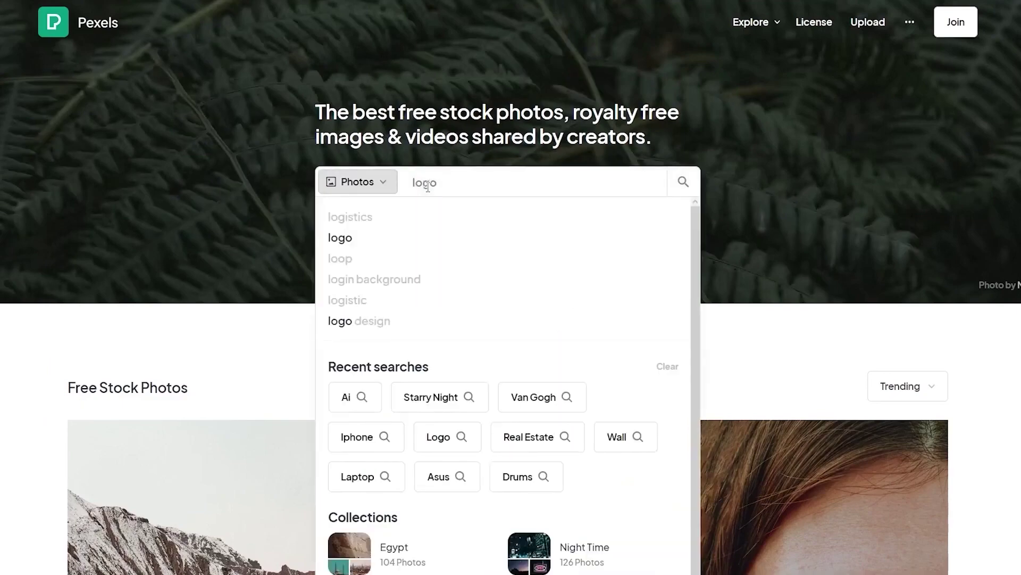
click(336, 210)
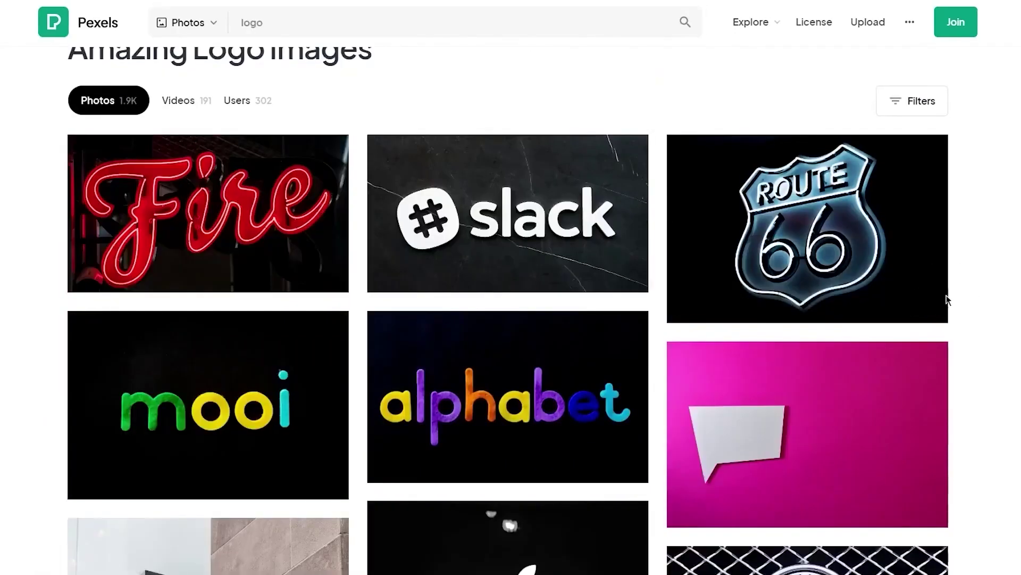
click(929, 299)
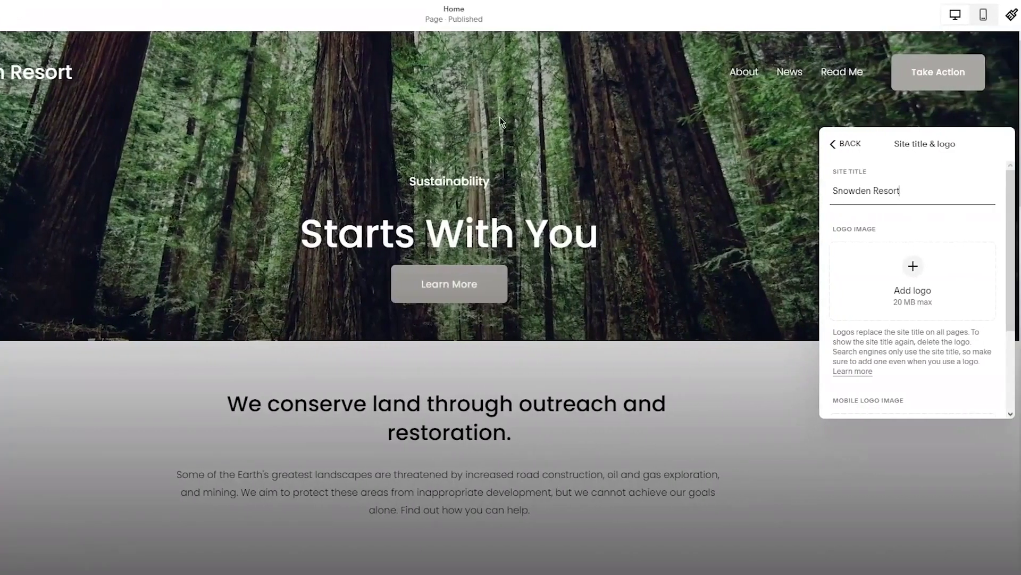
Upload the Route 66 photo as the header logo at 181px height, then remove it
click(902, 281)
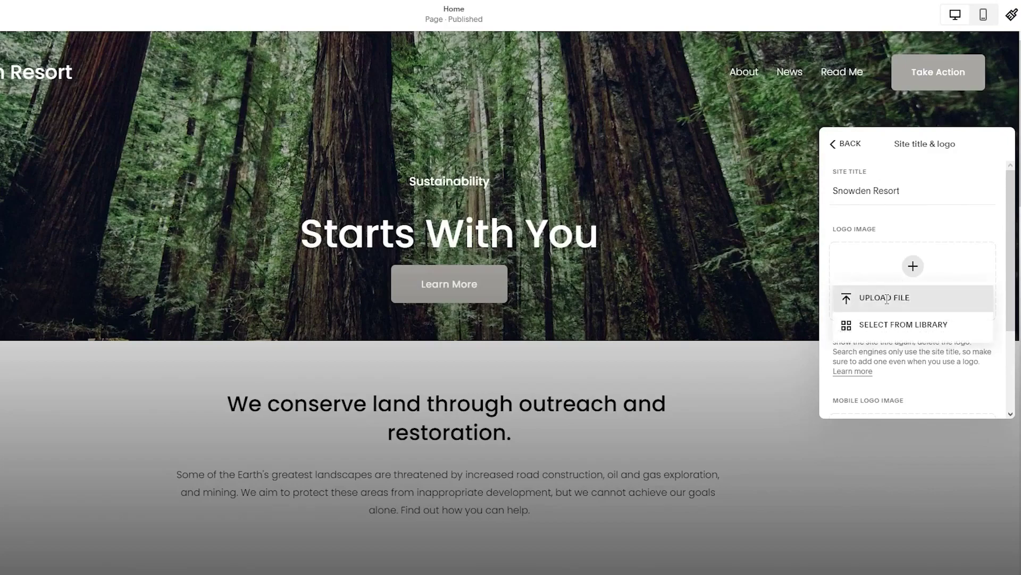
click(887, 298)
double_click(27, 28)
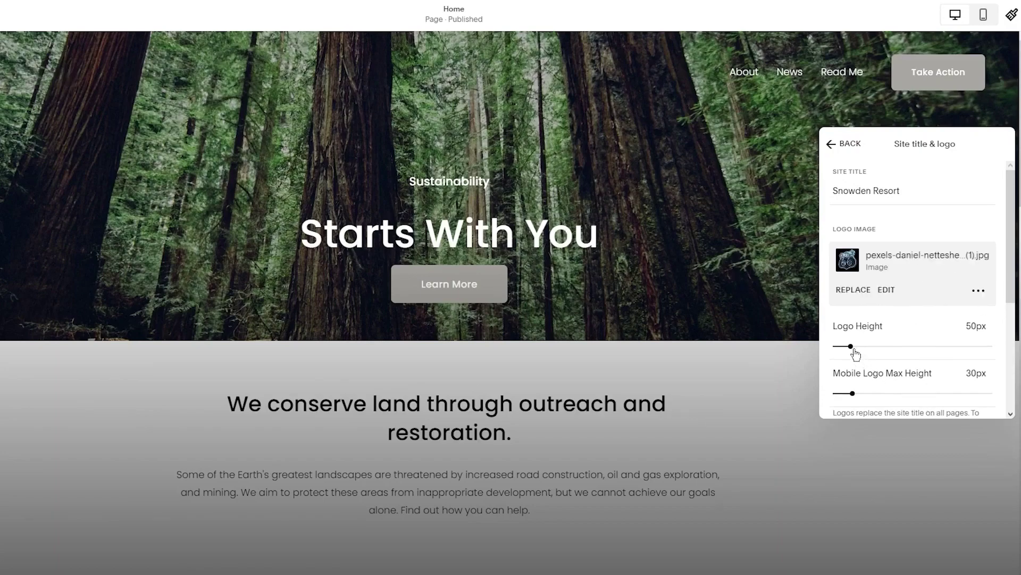
drag(851, 347, 919, 346)
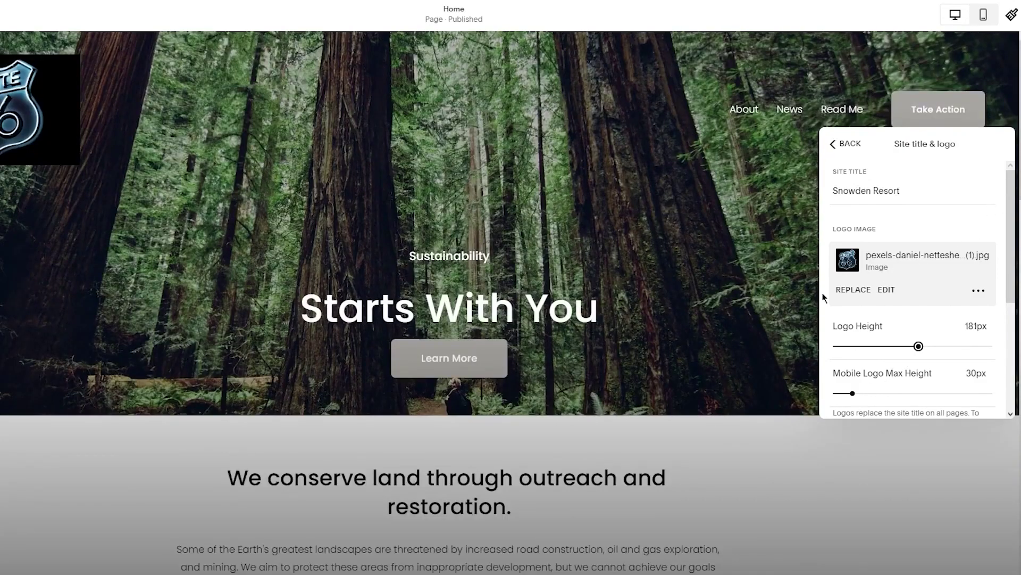
click(979, 292)
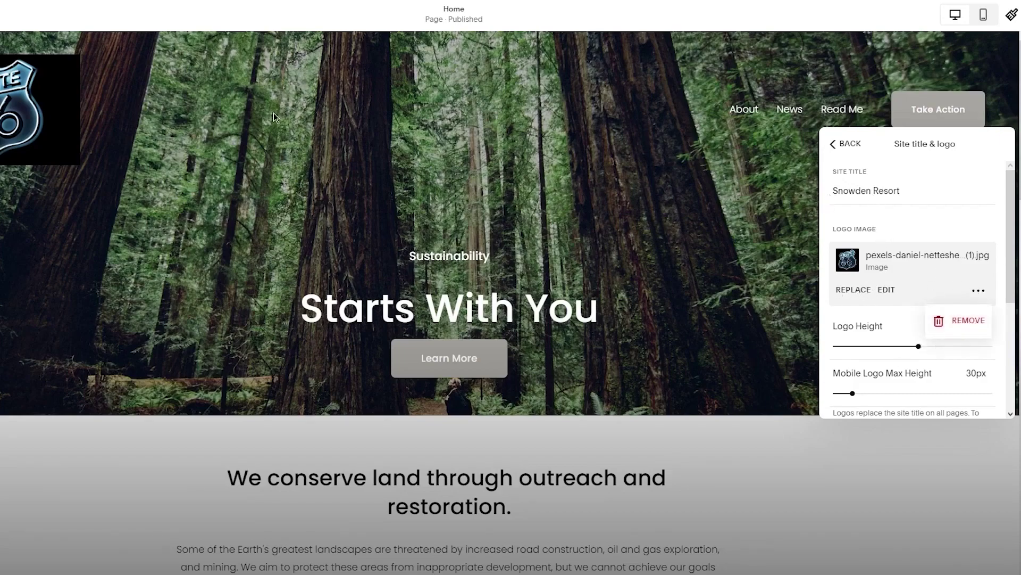
click(951, 321)
Reopen the header Elements settings and preview toggling the action button and social links off and on
click(794, 192)
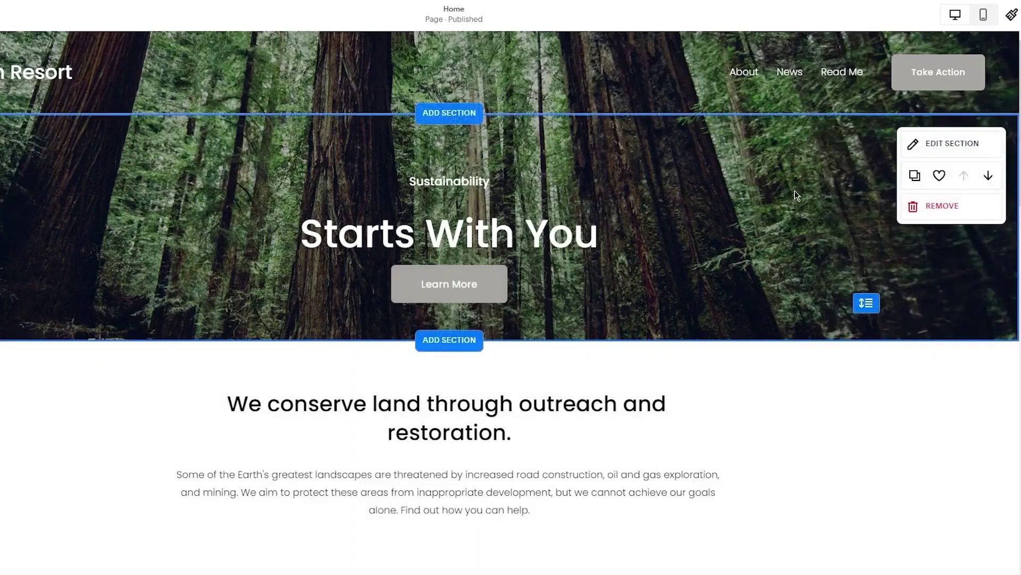
click(384, 86)
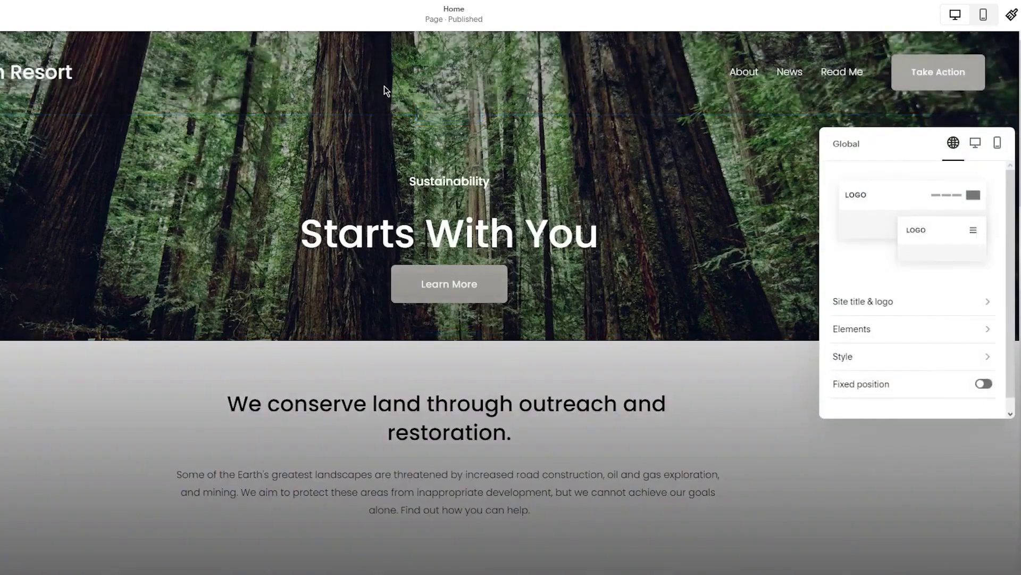
scroll(938, 272, down, 1)
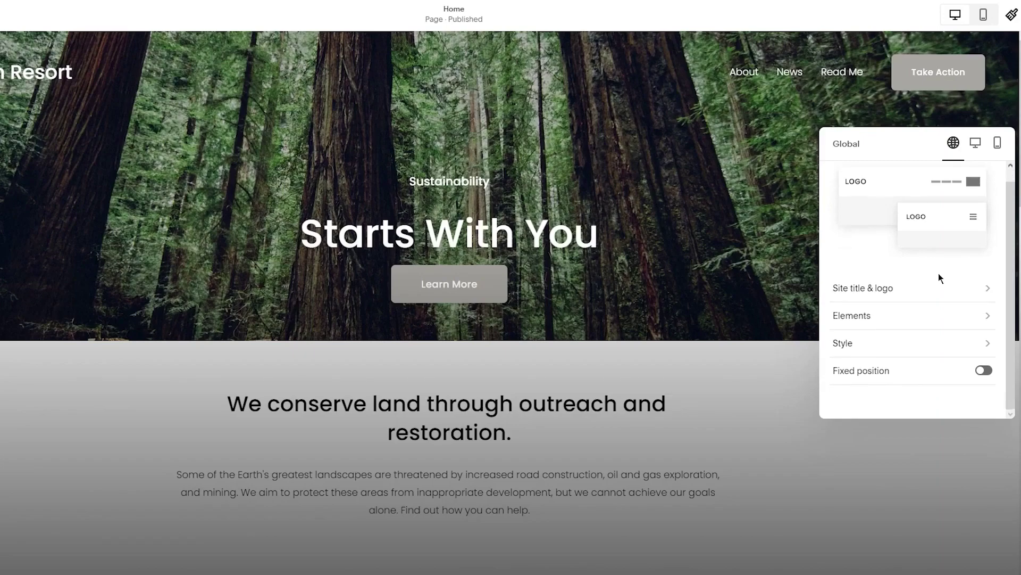
click(942, 322)
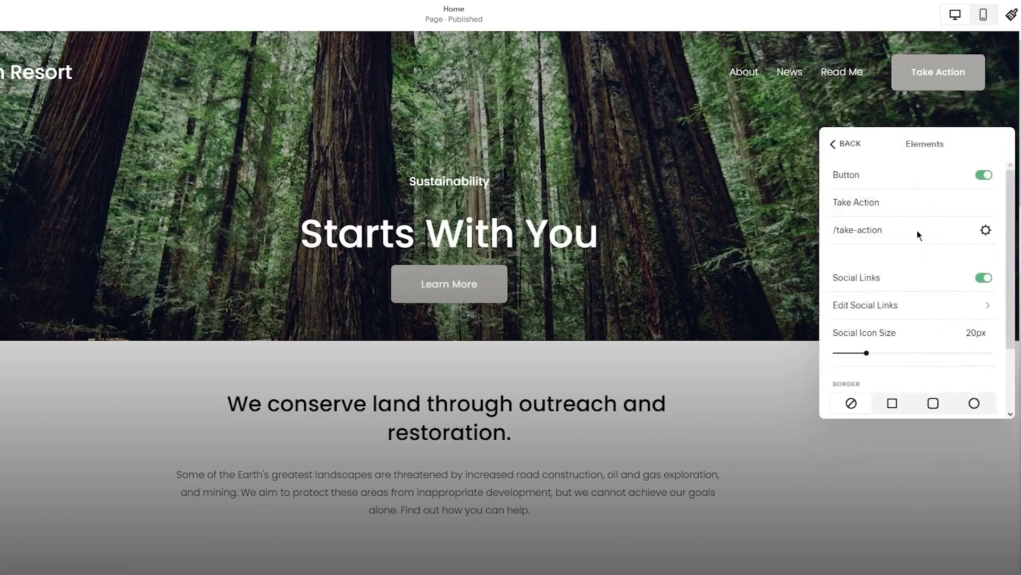
click(833, 144)
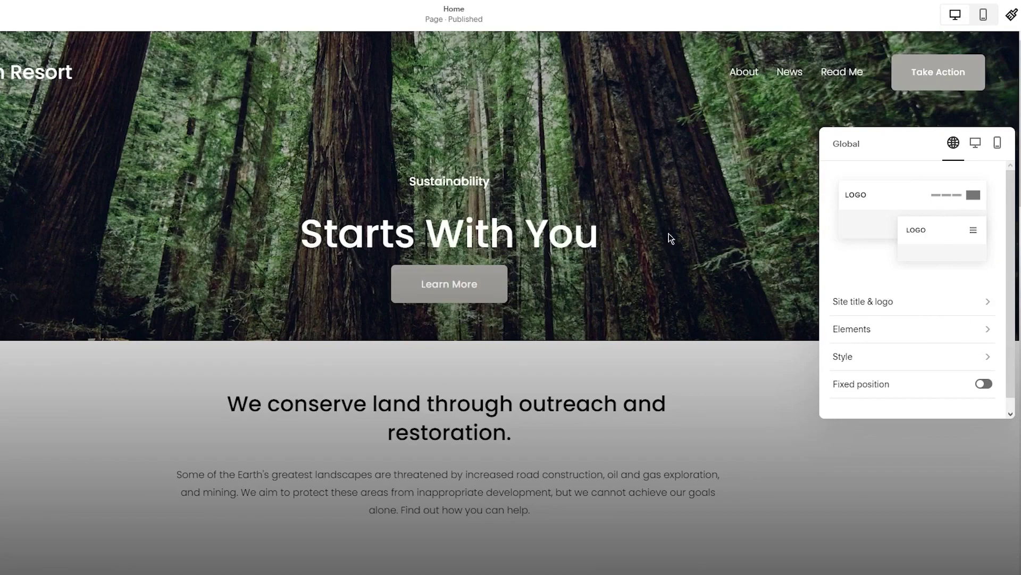
click(918, 329)
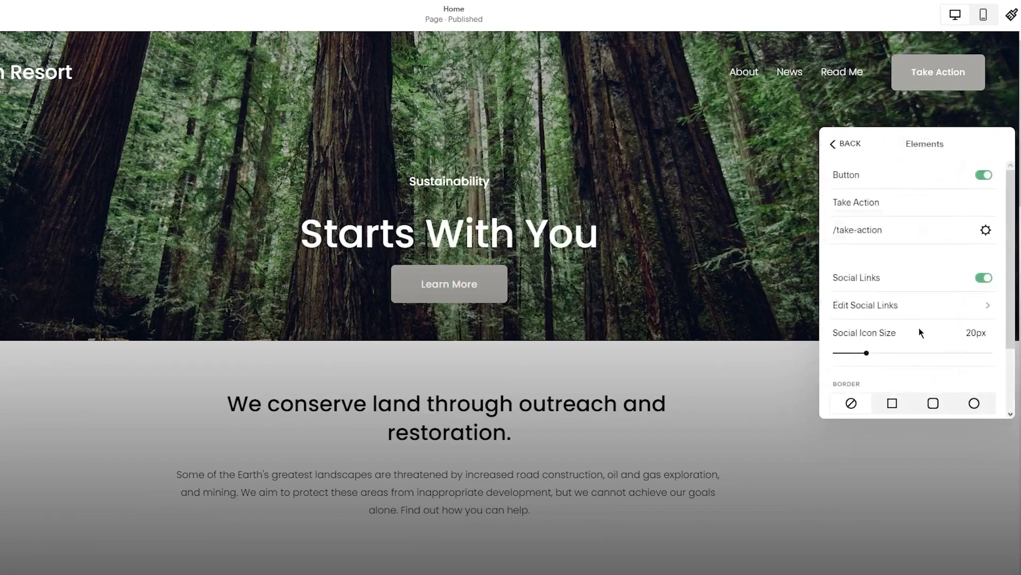
scroll(890, 244, down, 1)
scroll(891, 244, up, 1)
click(973, 173)
click(983, 176)
click(983, 277)
click(984, 277)
drag(961, 140, 749, 323)
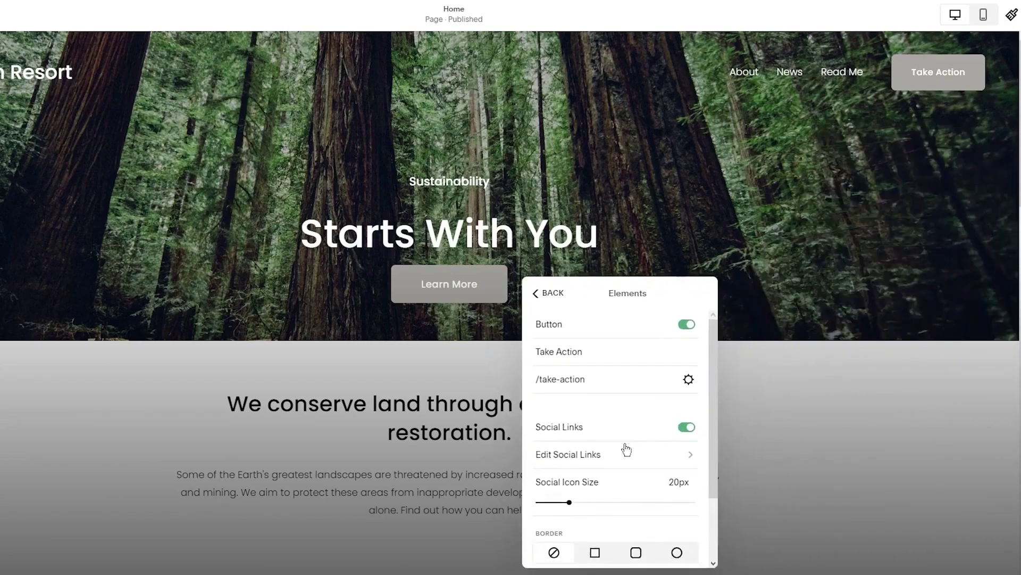
Add the user's email address as a new social link and save it
click(625, 449)
click(606, 332)
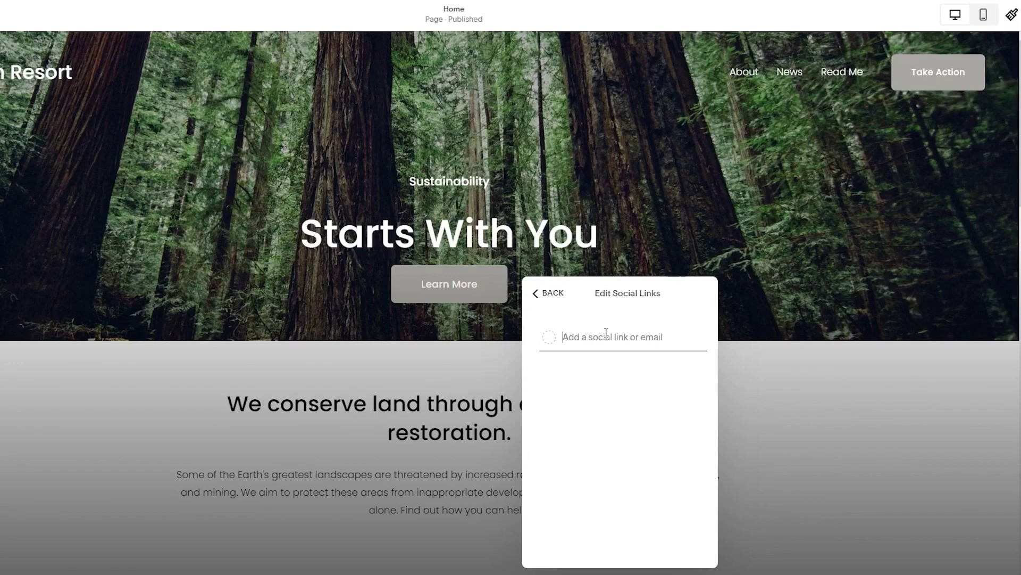
key(Return)
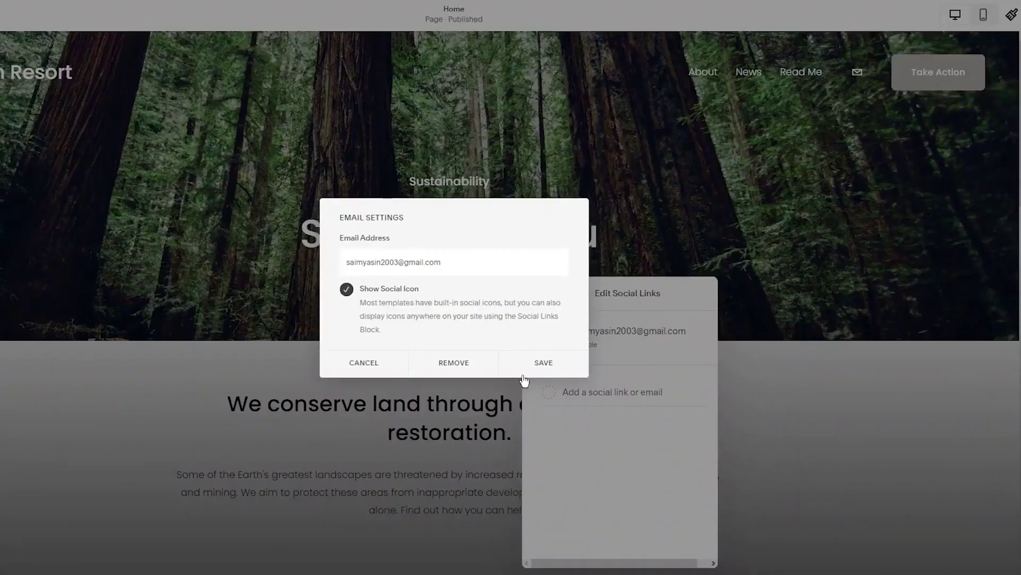
click(376, 366)
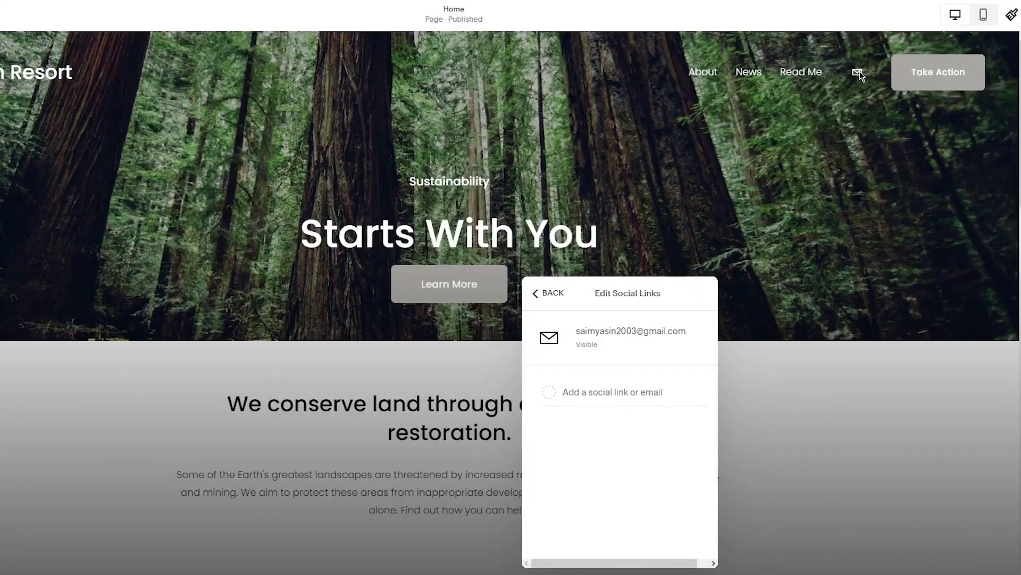
Add a web link as a second social link, then return to the main header settings
click(579, 385)
text(saimys)
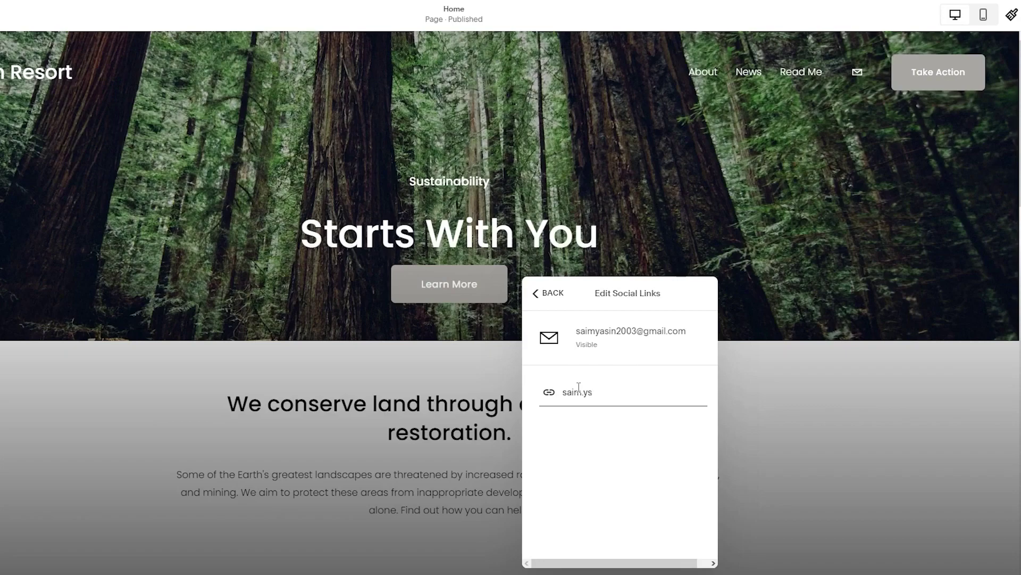
key(Return)
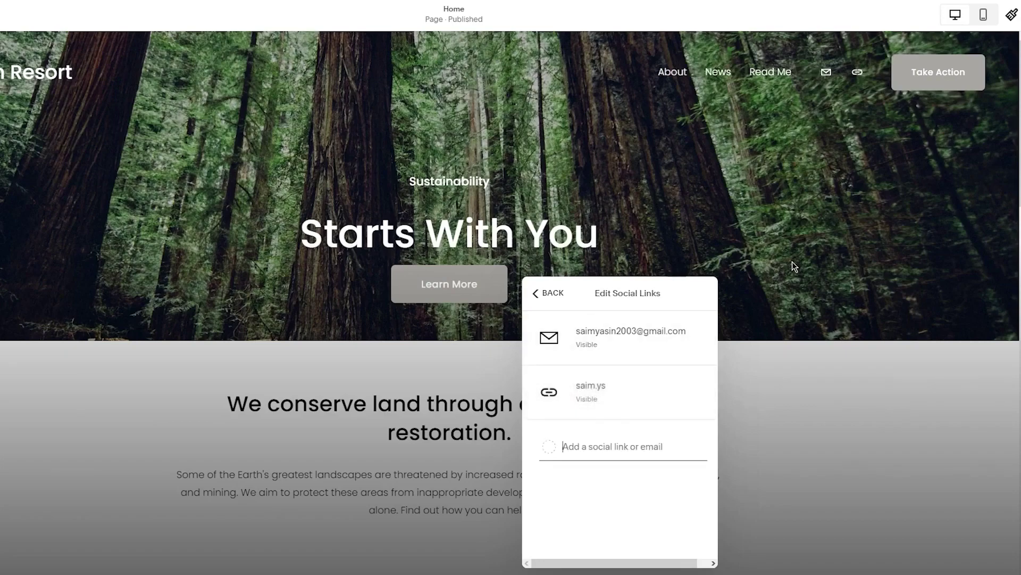
click(537, 294)
click(538, 294)
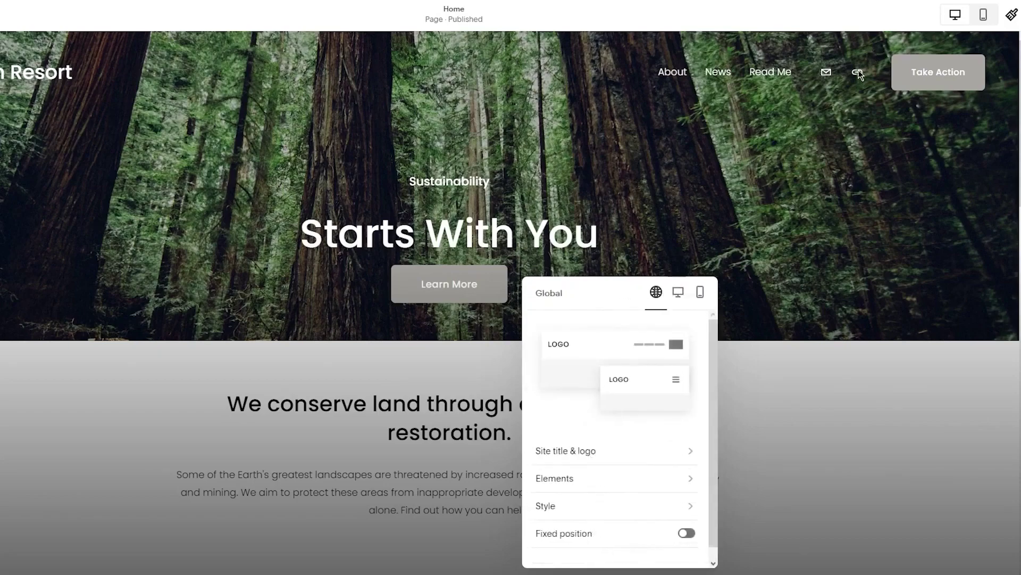
Change the header button text to 'Book Now' and check its link settings
click(638, 471)
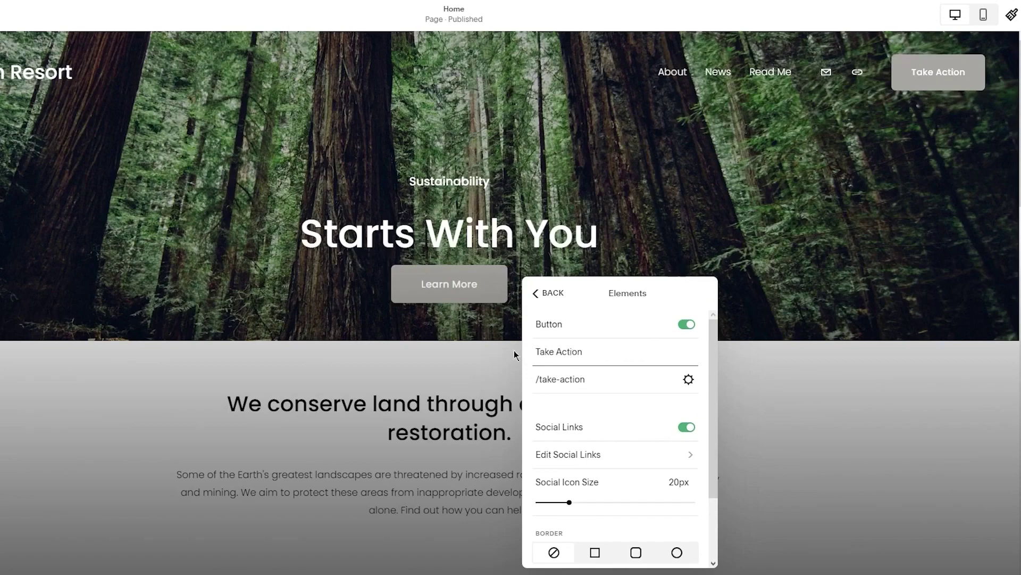
key(BackSpace)
key(BackSpace)
key(BackSpace)
key(BackSpace)
key(BackSpace)
key(BackSpace)
key(BackSpace)
key(BackSpace)
key(BackSpace)
key(BackSpace)
key(BackSpace)
text(Book Now)
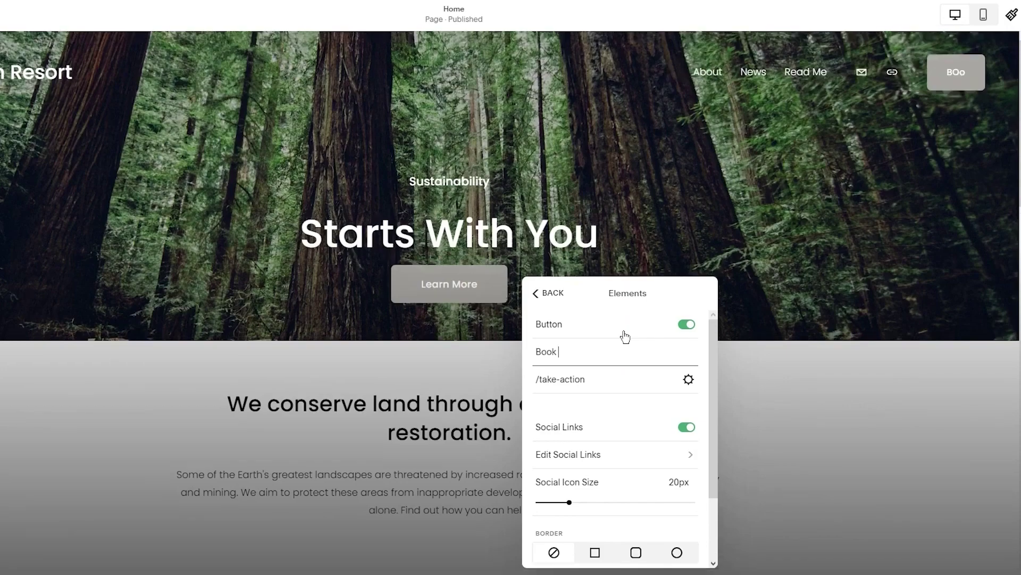
click(688, 379)
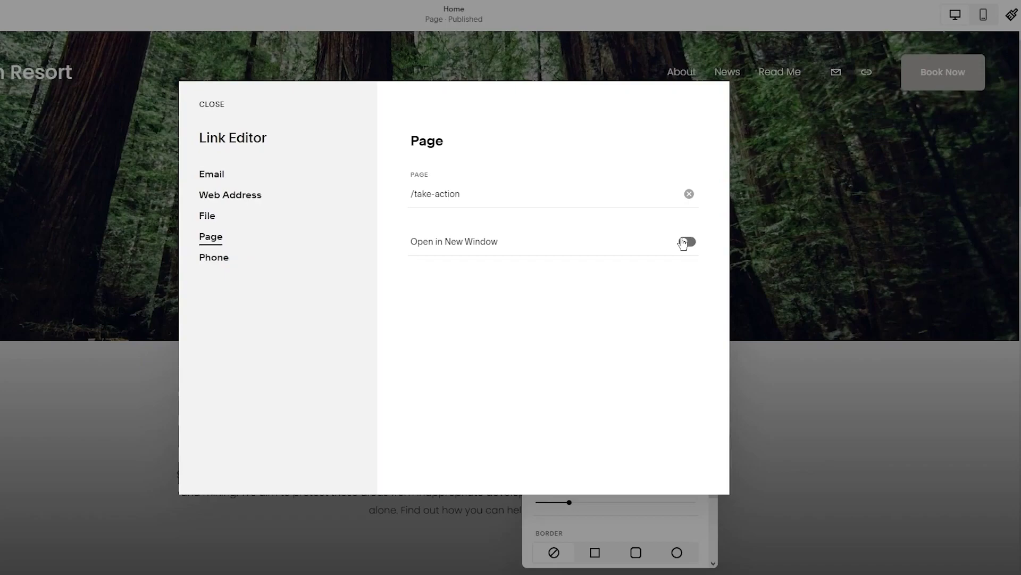
click(813, 289)
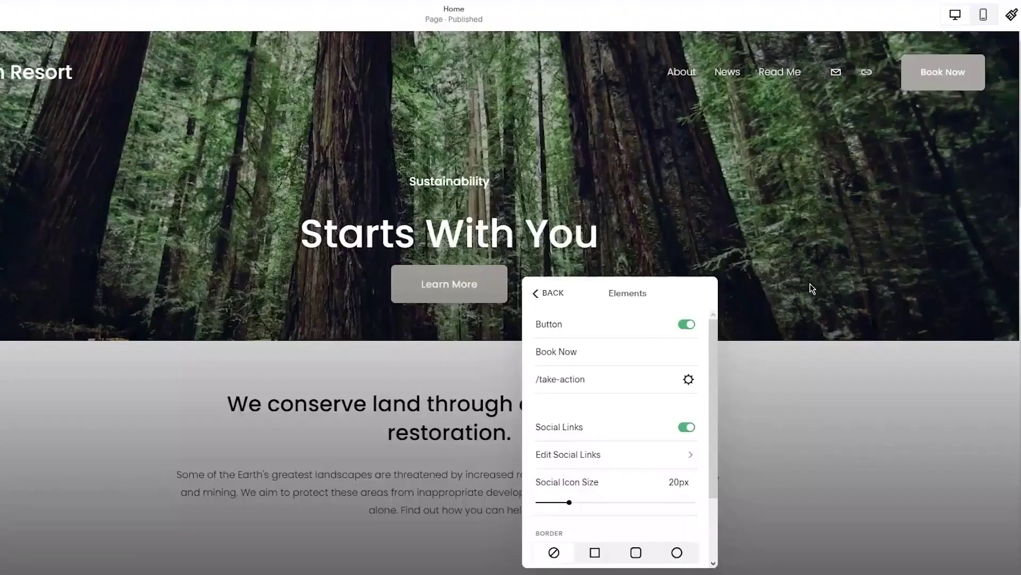
Give the social icons circle borders after trying square and rounded options, then go back
scroll(589, 389, down, 1)
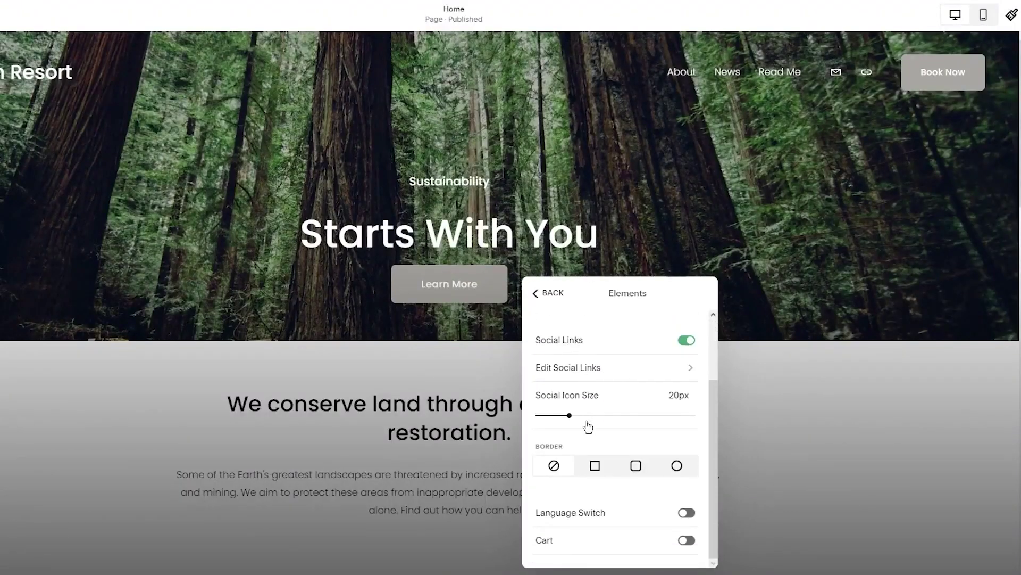
click(595, 467)
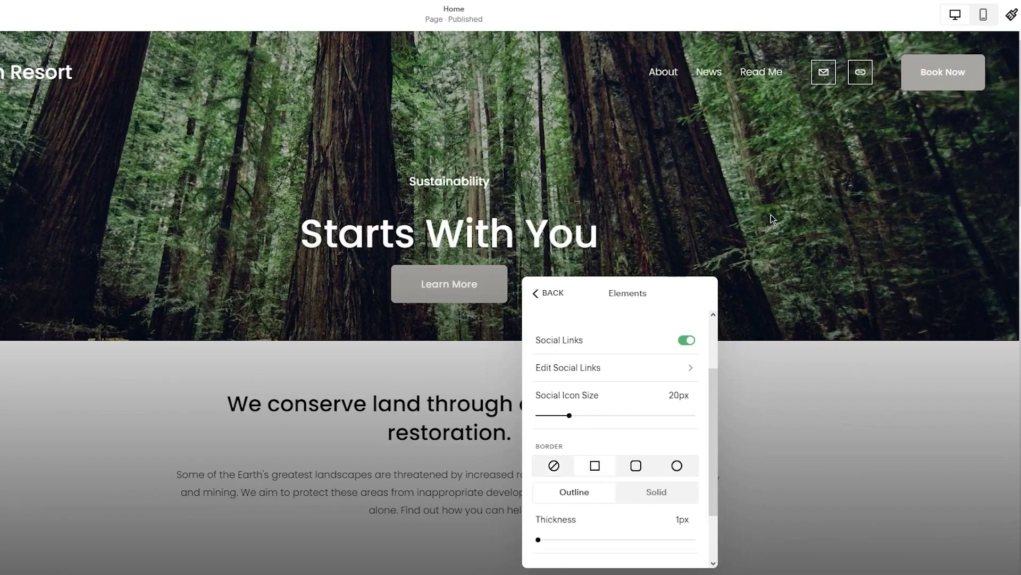
click(637, 465)
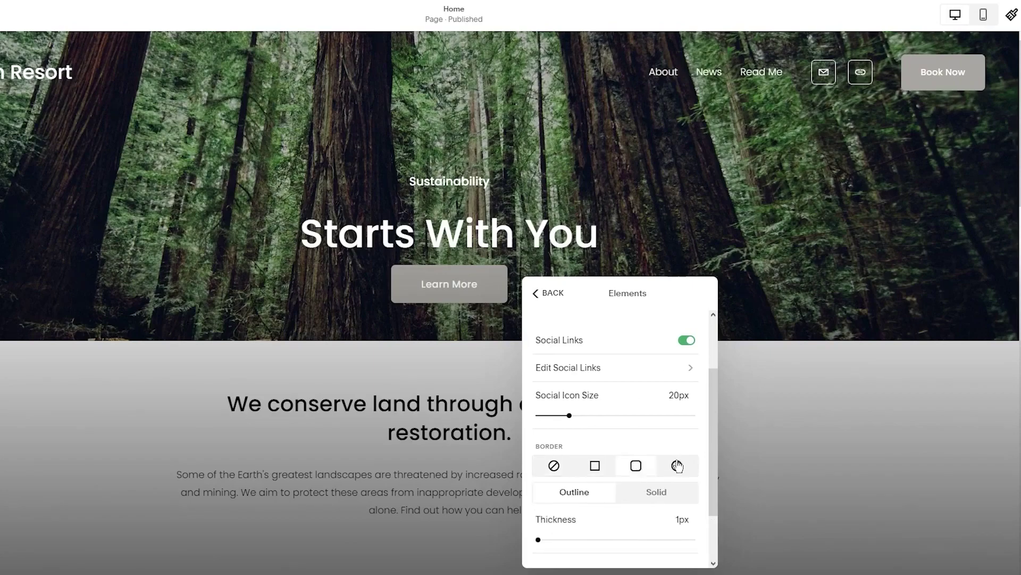
click(677, 466)
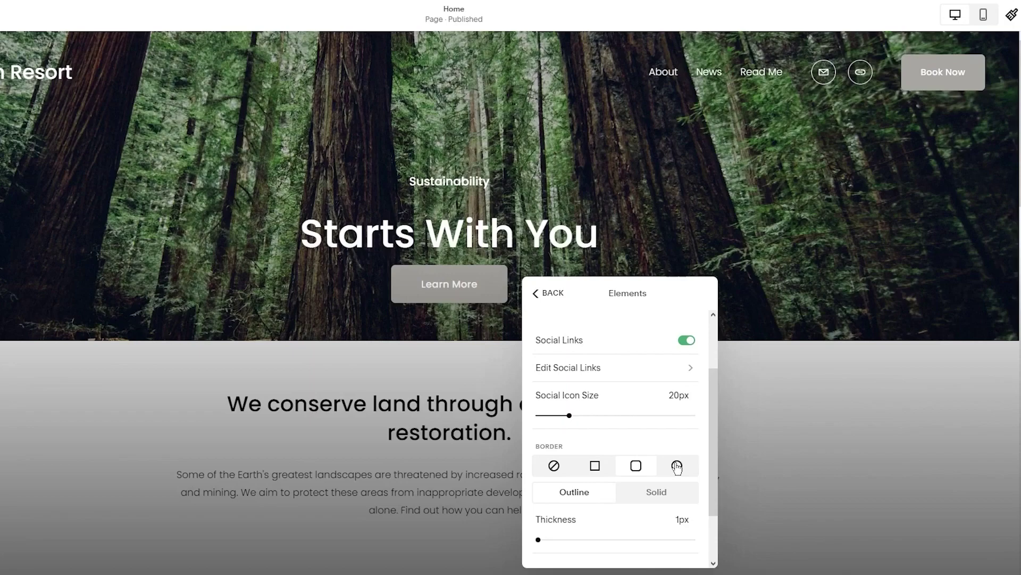
click(677, 467)
scroll(681, 495, down, 2)
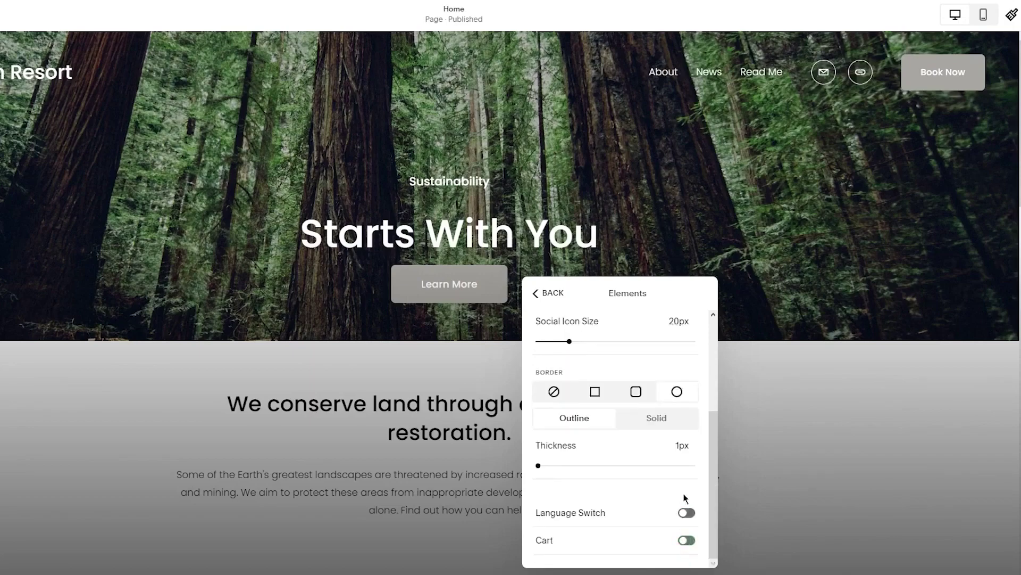
click(543, 298)
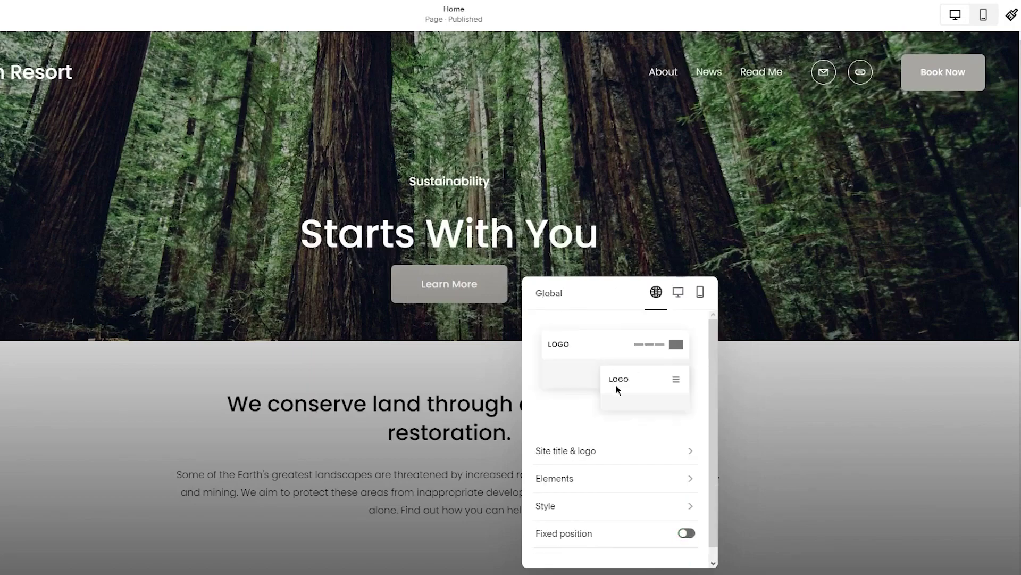
scroll(616, 385, down, 1)
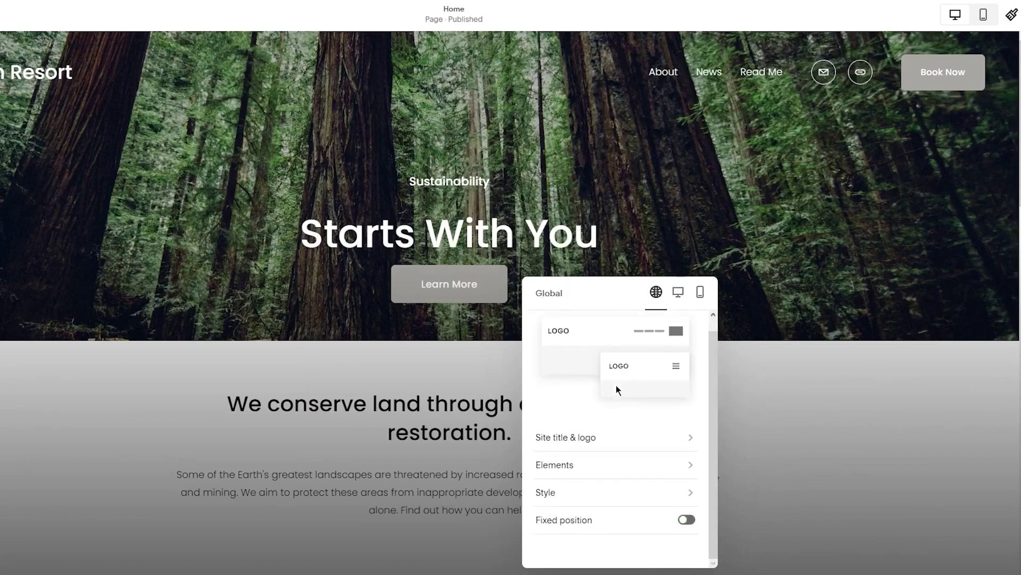
Try the Theme, Solid and Dynamic header backgrounds, then settle on Gradient
click(631, 491)
click(691, 345)
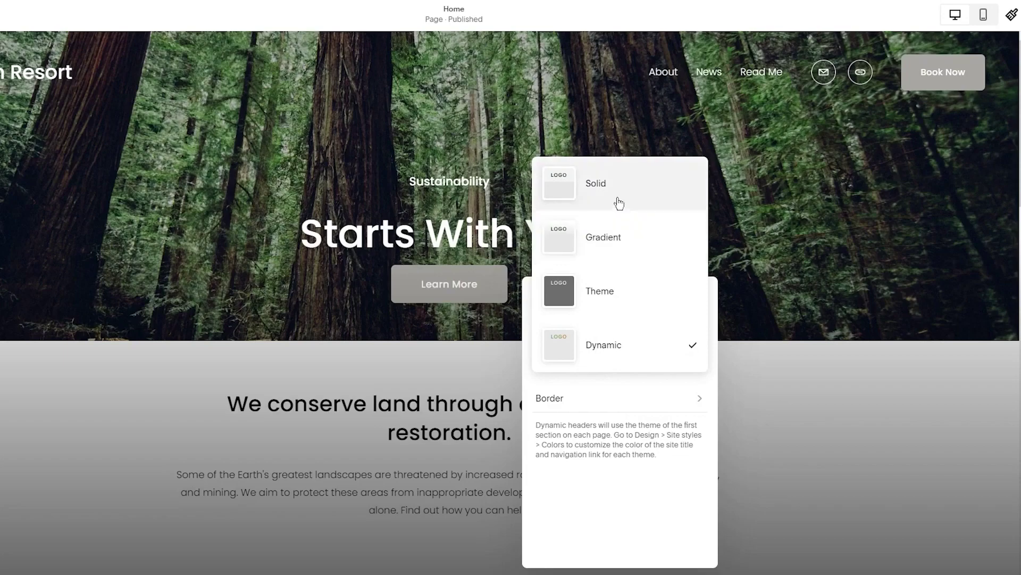
click(628, 256)
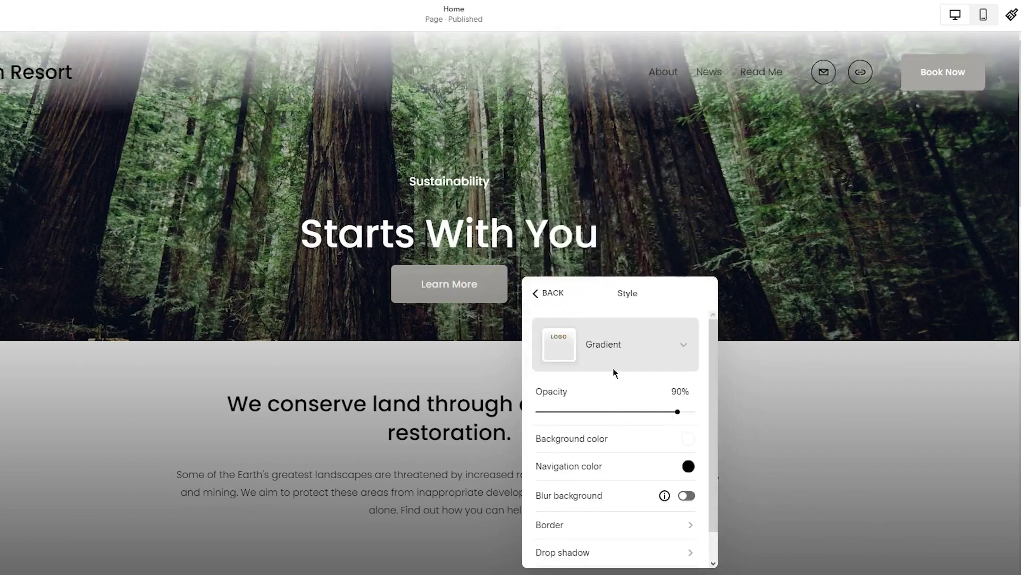
click(644, 346)
click(589, 397)
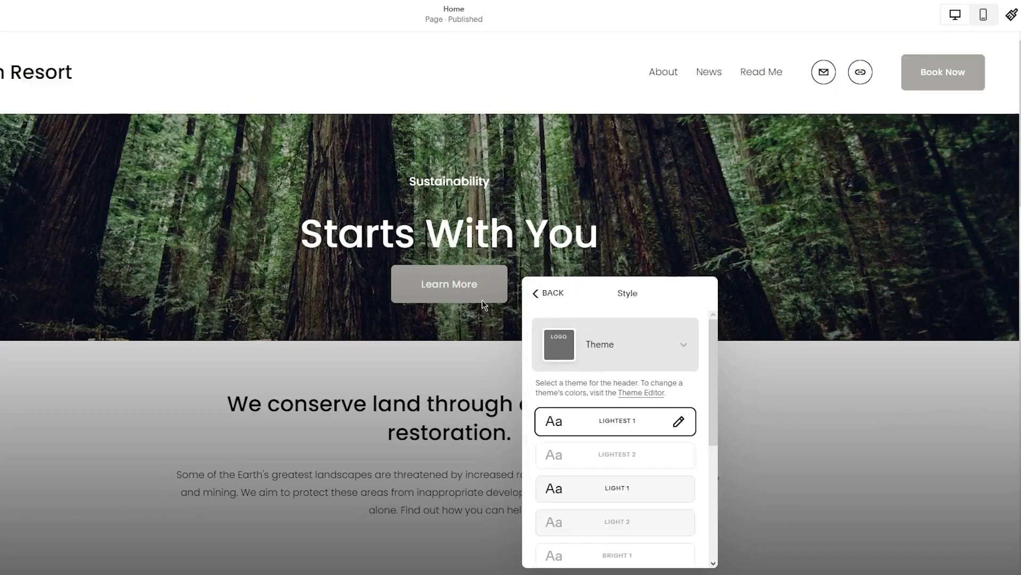
click(623, 350)
click(607, 255)
click(620, 344)
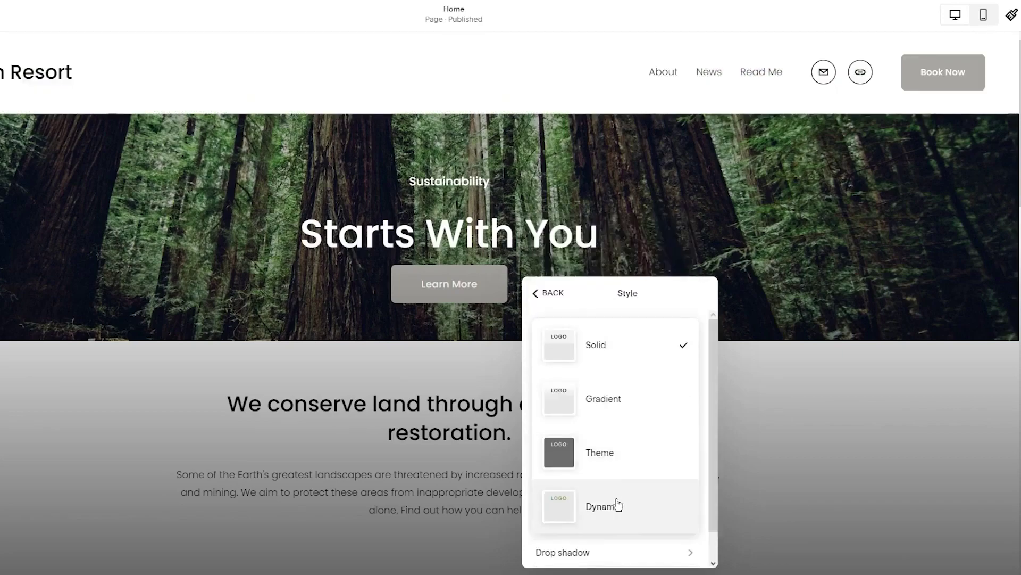
click(604, 505)
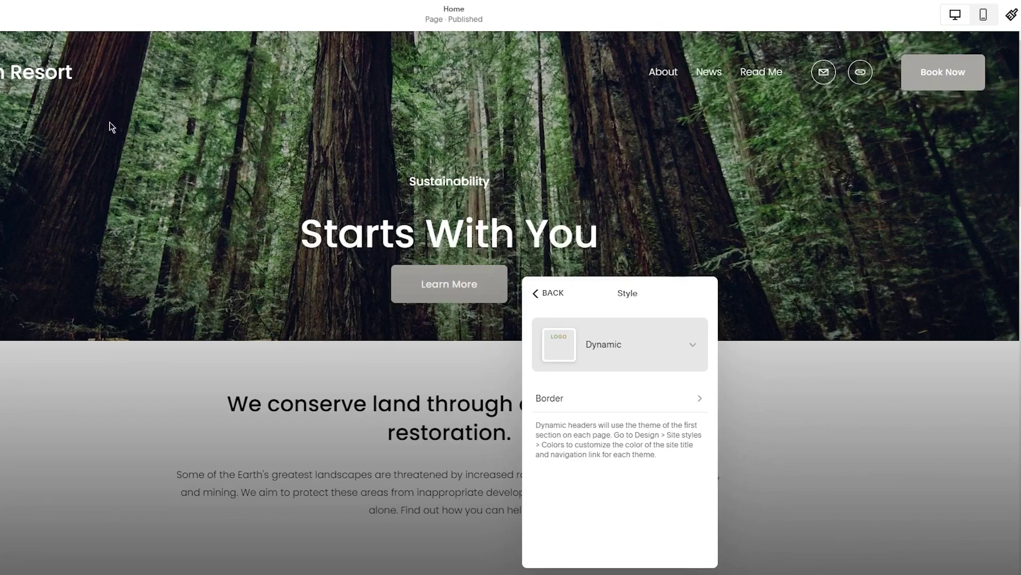
click(662, 348)
click(596, 228)
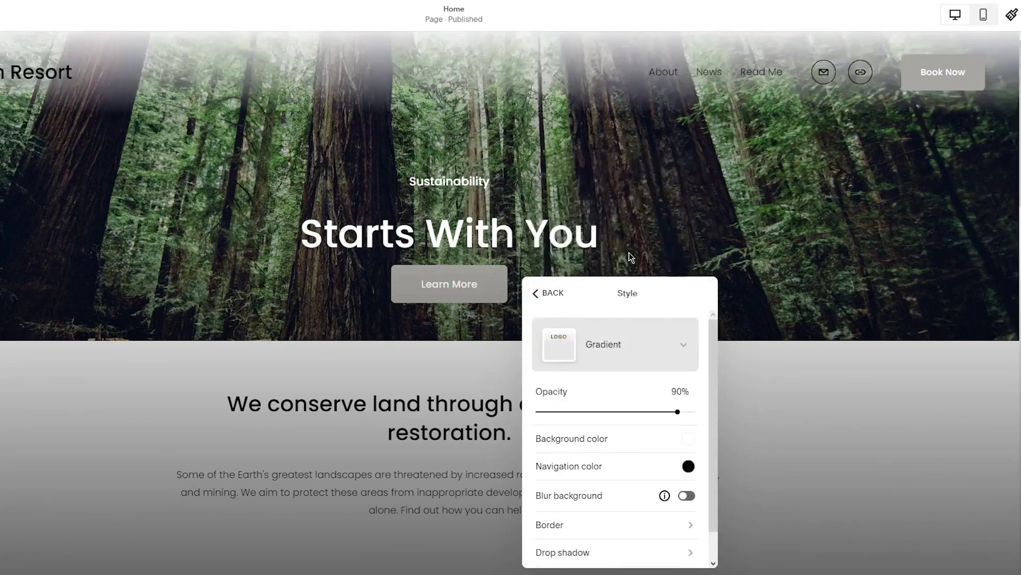
Lower the gradient header's opacity to 17% and enable Blur background at 60px
drag(641, 412, 541, 411)
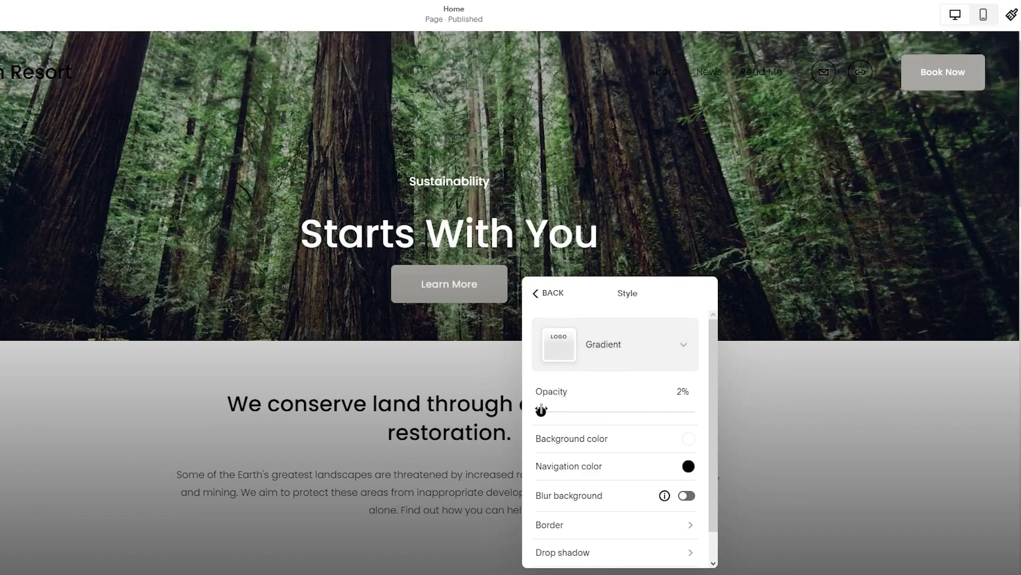
click(617, 411)
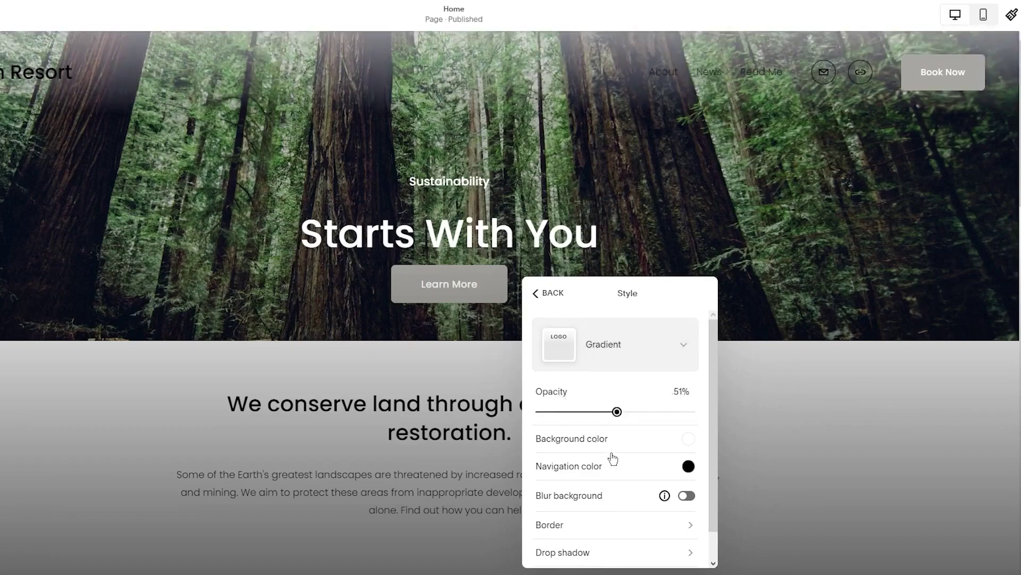
scroll(611, 457, down, 1)
click(687, 464)
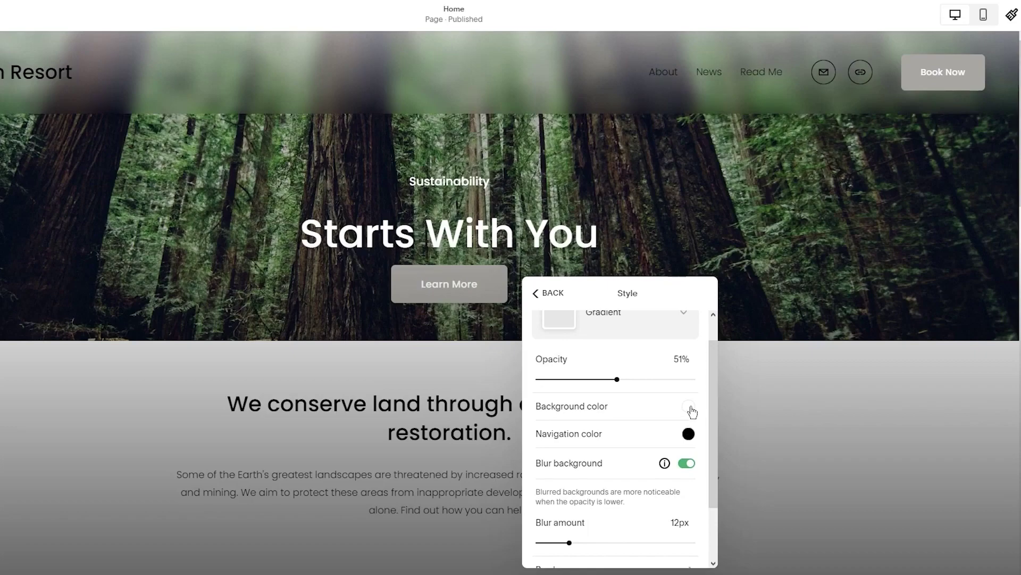
drag(613, 378, 563, 376)
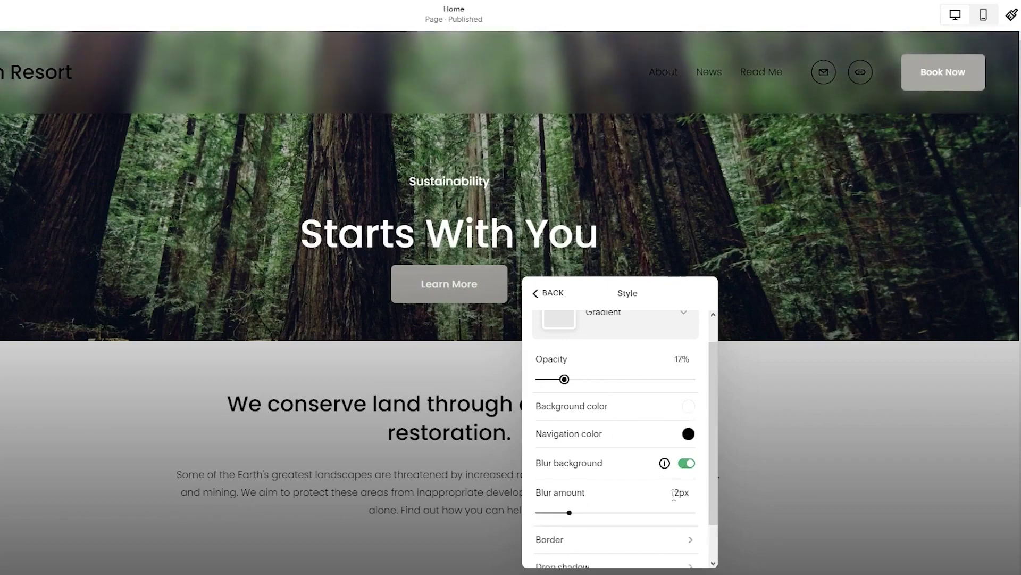
scroll(565, 378, down, 1)
drag(569, 465, 714, 472)
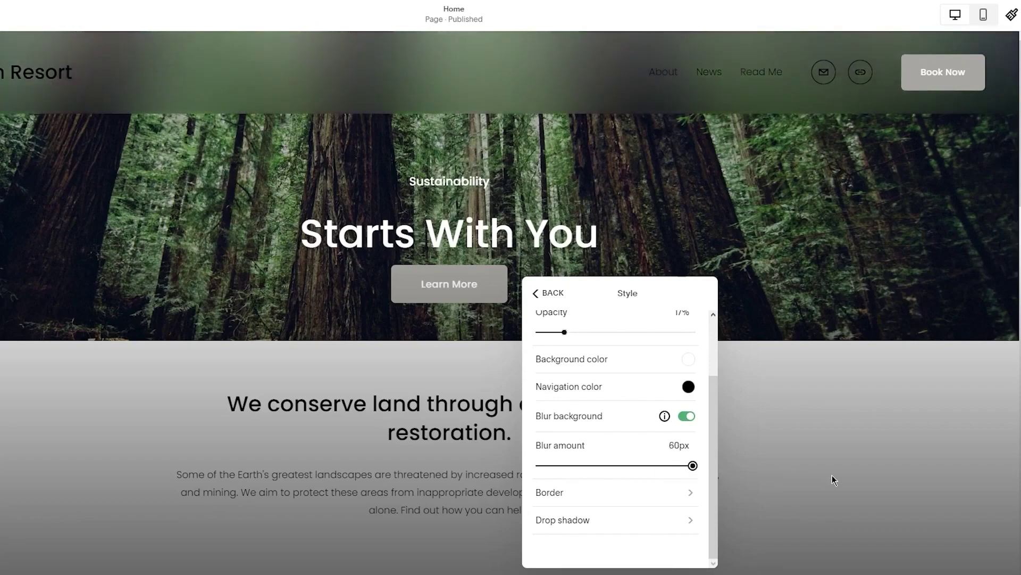
click(657, 493)
Try then remove a header border, and turn on a header drop shadow
click(698, 333)
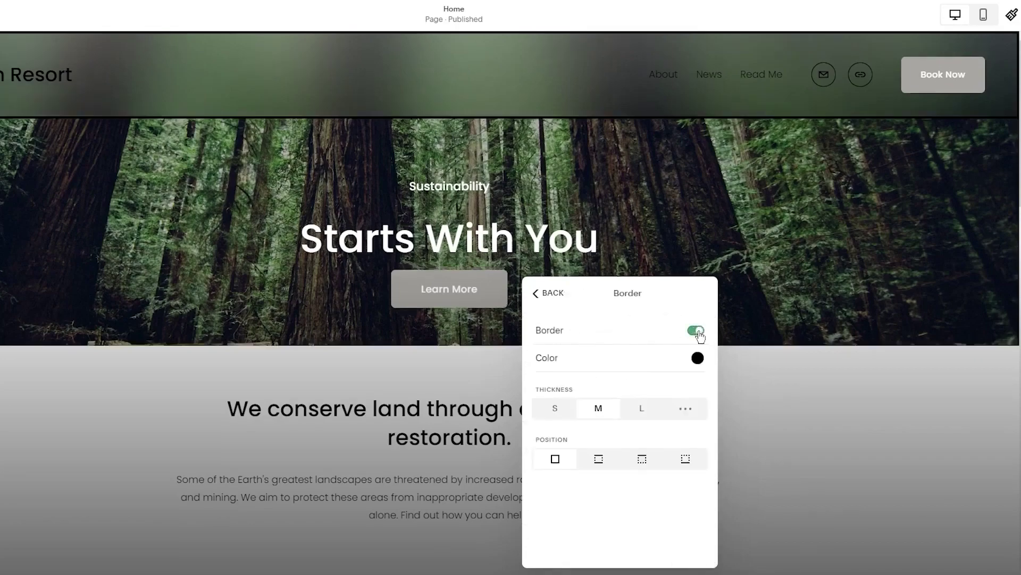
click(698, 332)
click(544, 293)
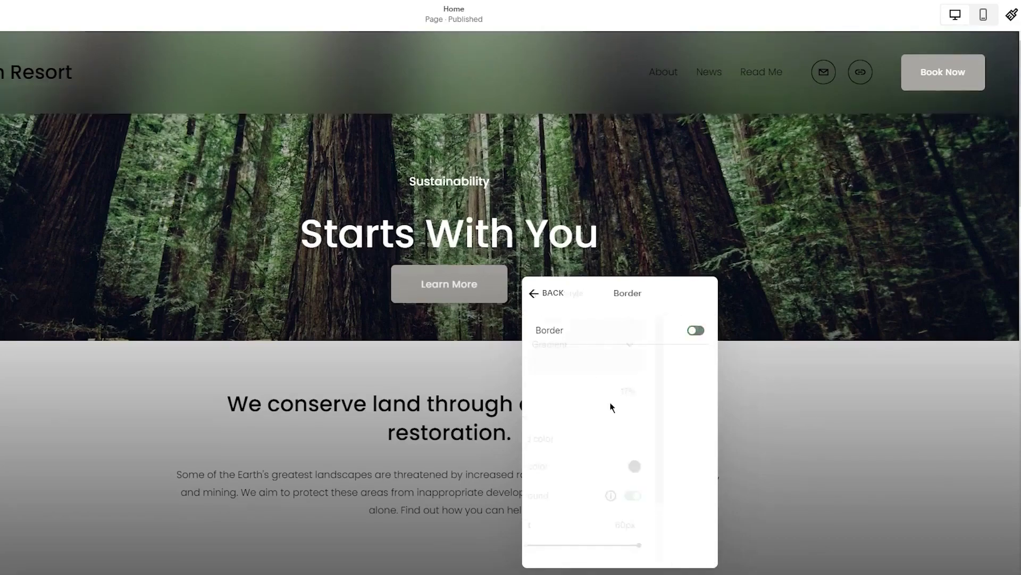
scroll(674, 506, down, 2)
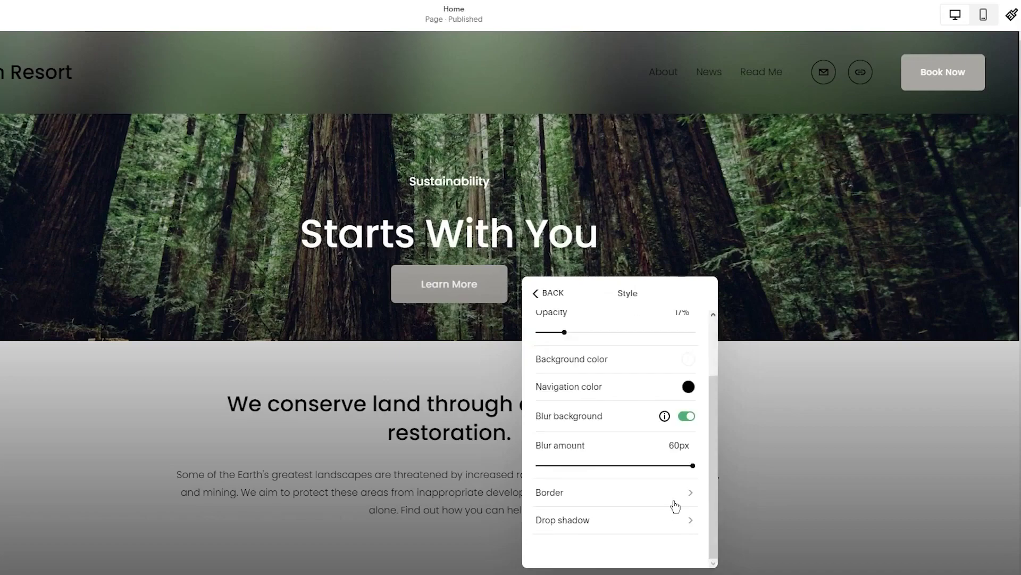
click(637, 523)
click(681, 334)
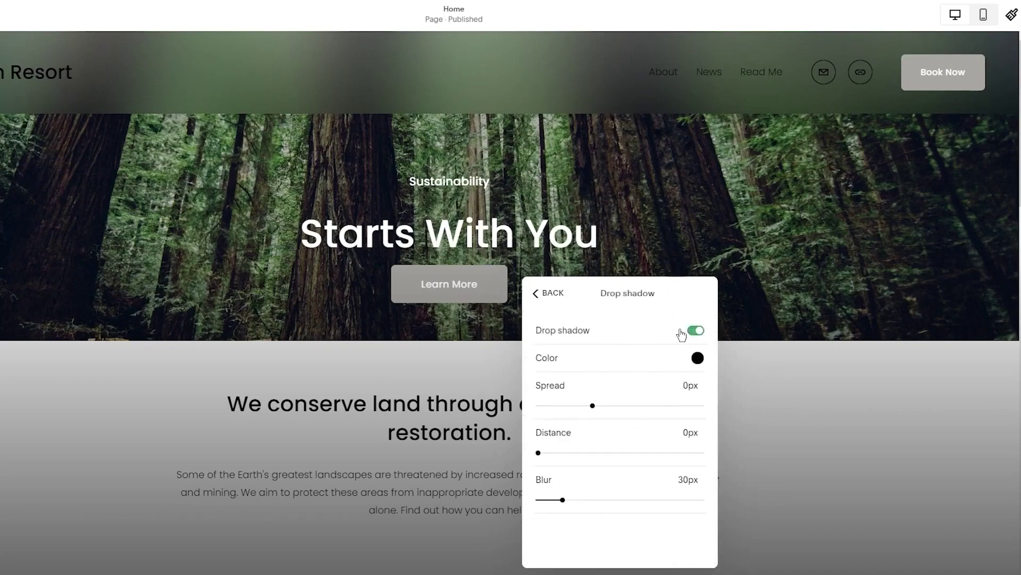
click(541, 297)
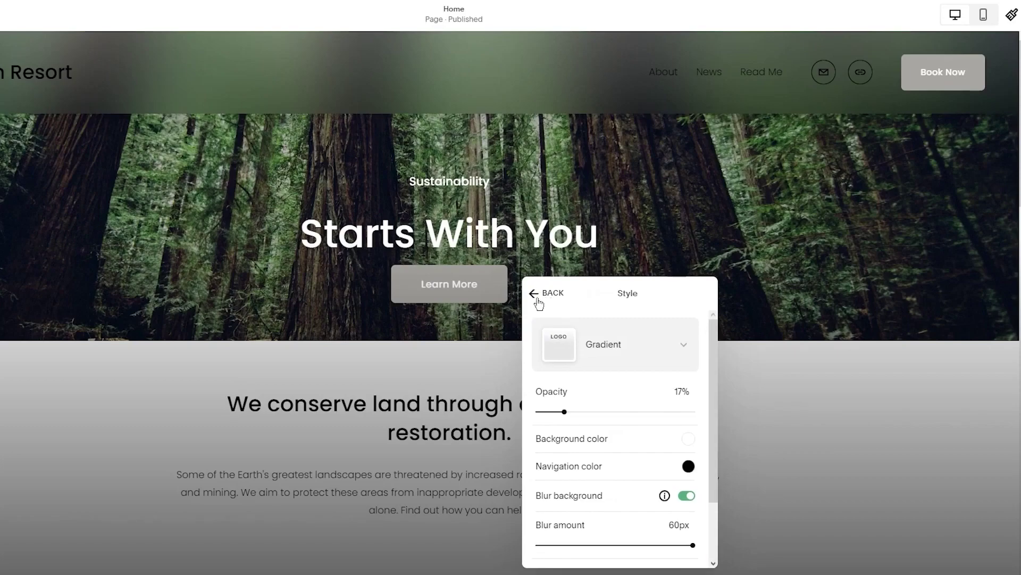
click(539, 301)
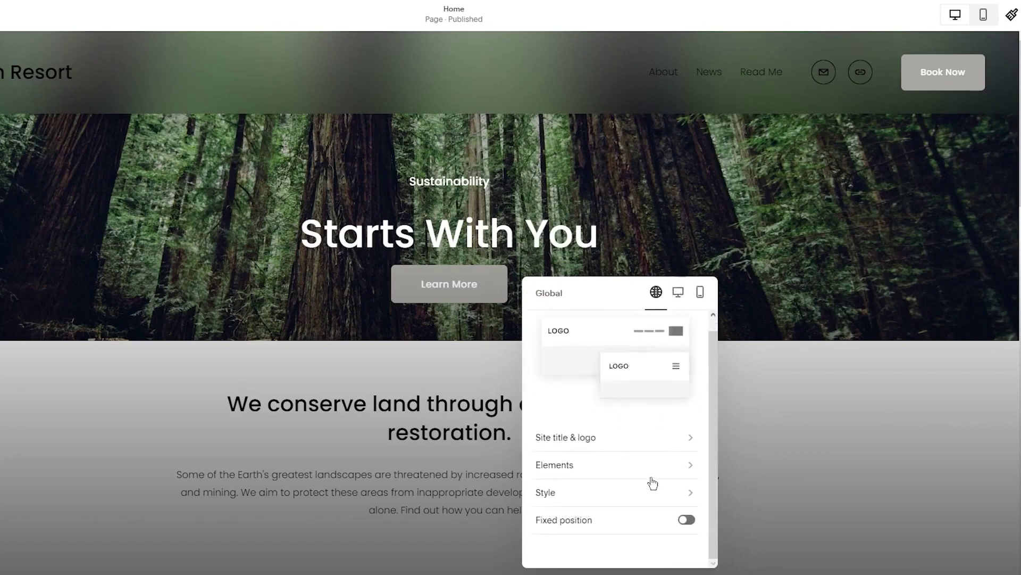
Toggle the header's Fixed position on and back off, then close the header settings
click(612, 487)
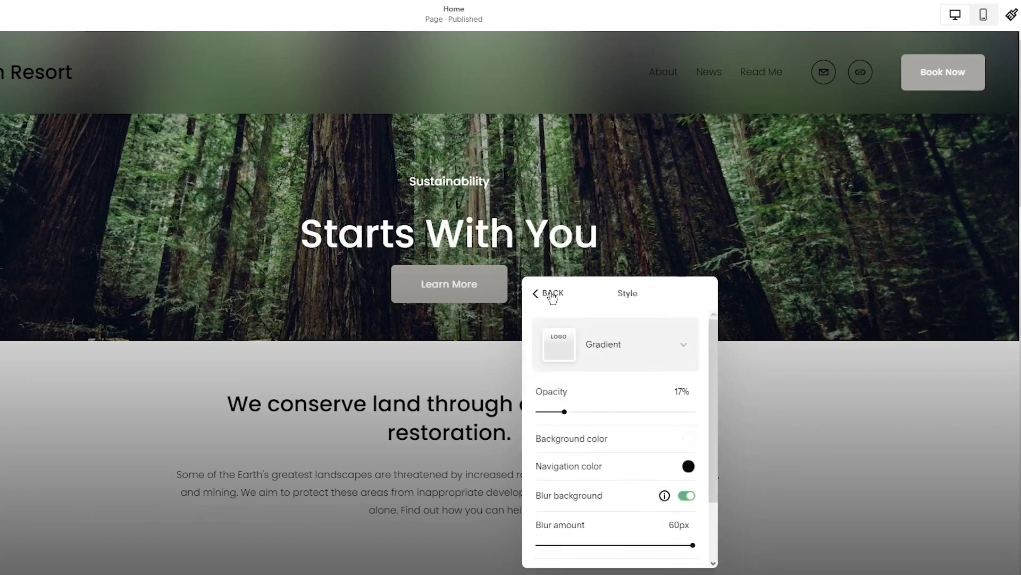
click(533, 289)
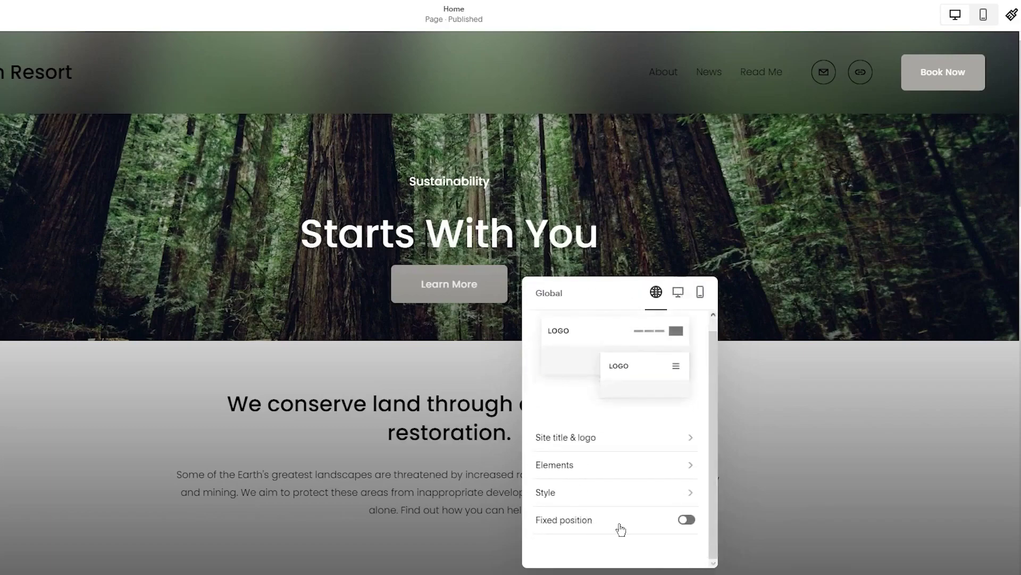
click(620, 528)
click(621, 529)
click(620, 528)
click(662, 527)
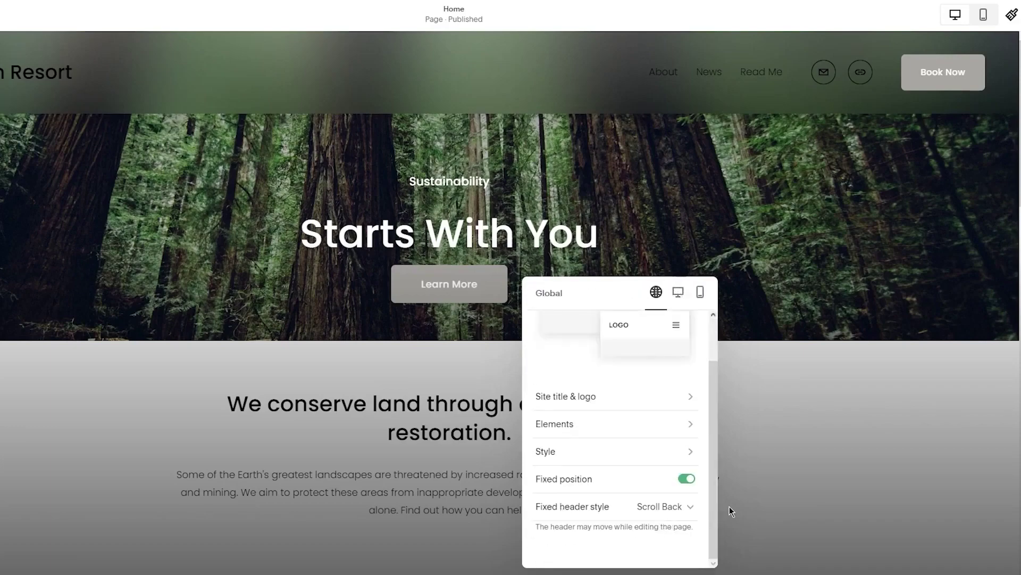
click(665, 489)
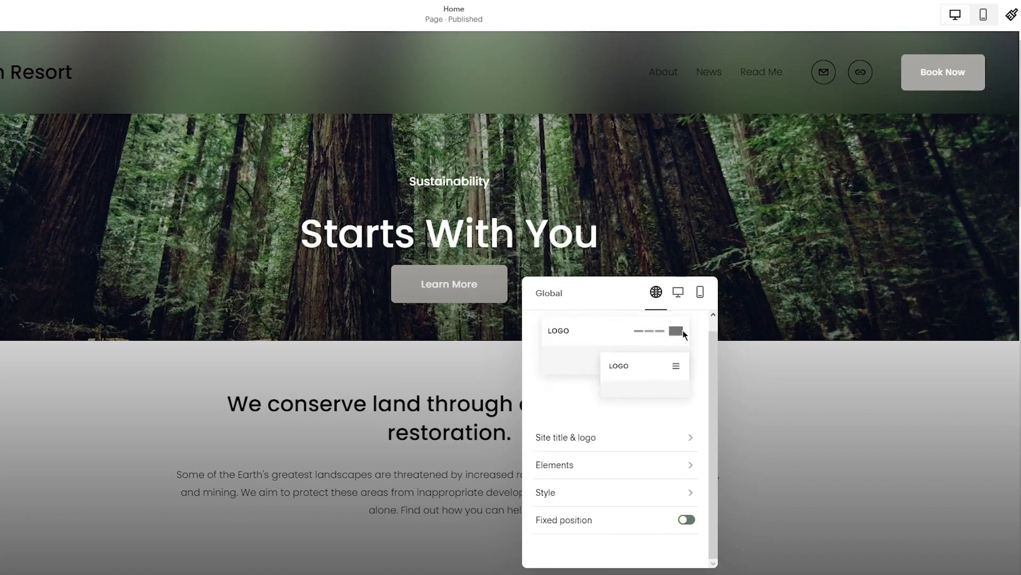
click(791, 403)
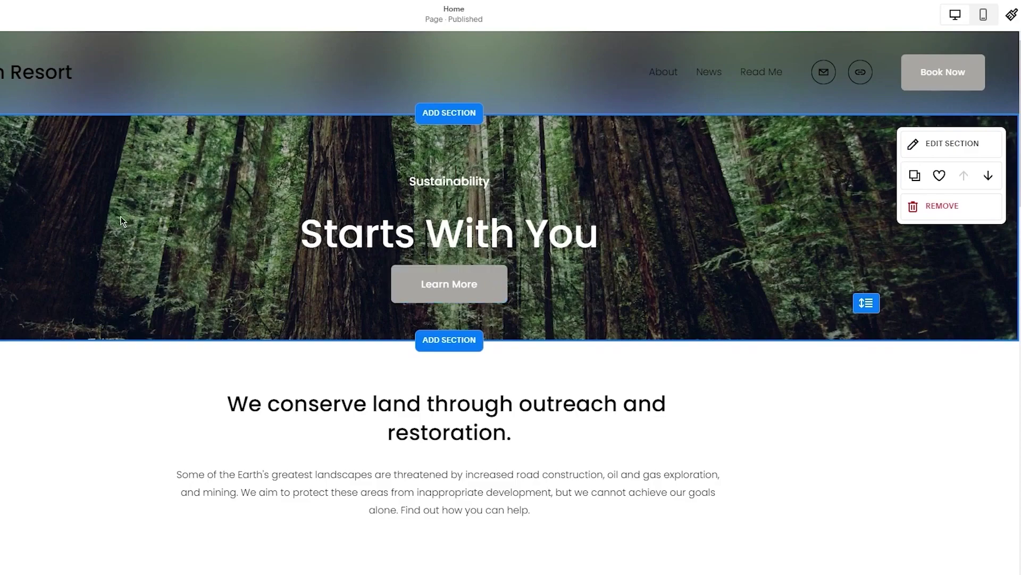
Browse the hero section's Add Block list and close it without adding a block
click(866, 303)
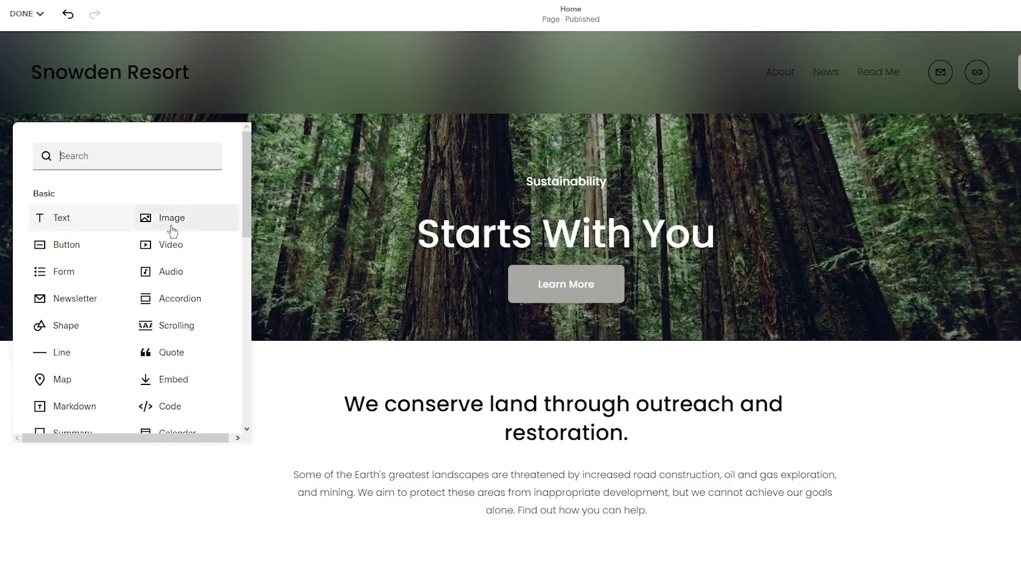
scroll(64, 287, down, 3)
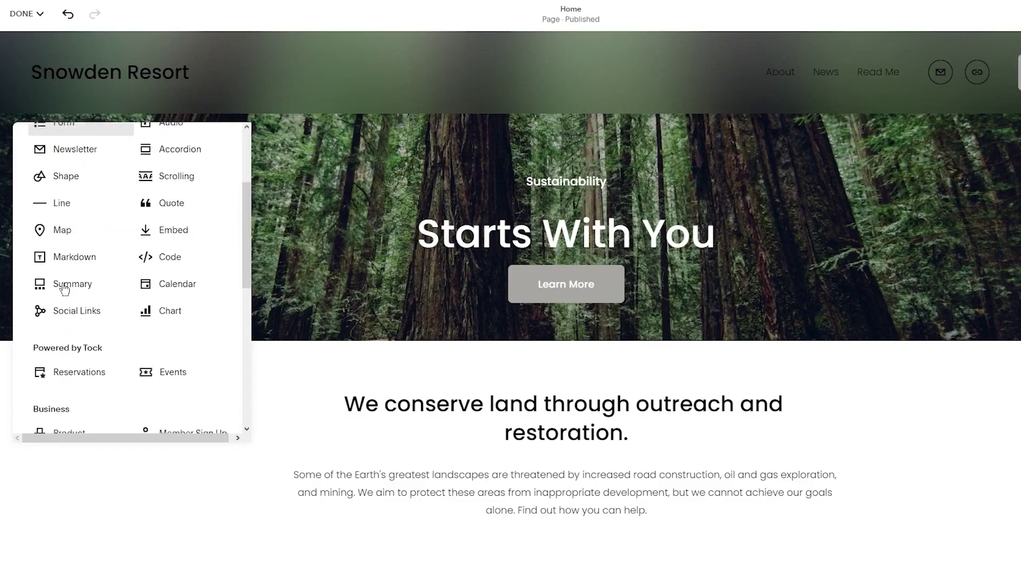
scroll(104, 296, down, 4)
scroll(106, 346, down, 5)
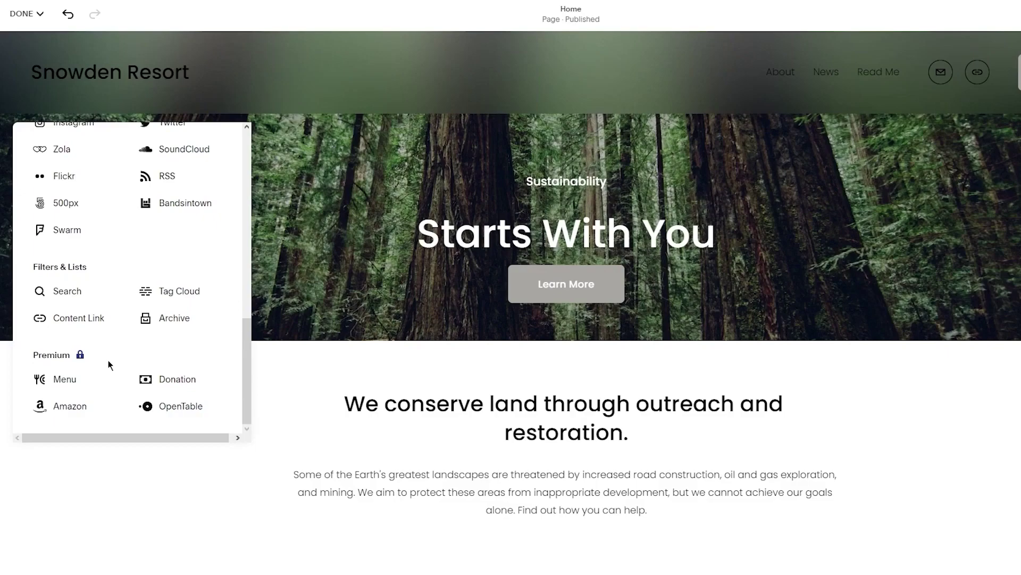
click(826, 362)
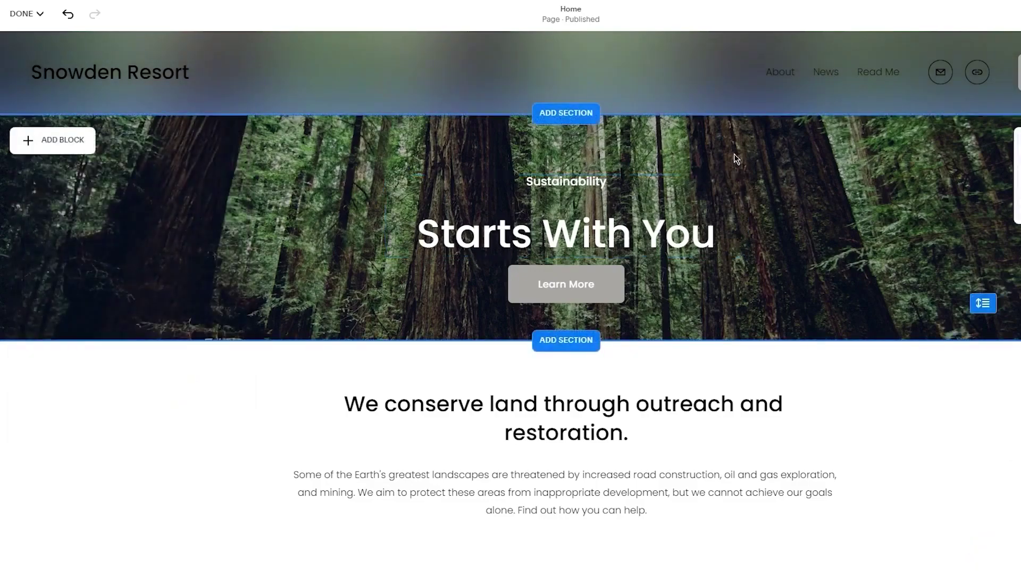
Add a blank section below the Starts With You hero banner
click(584, 344)
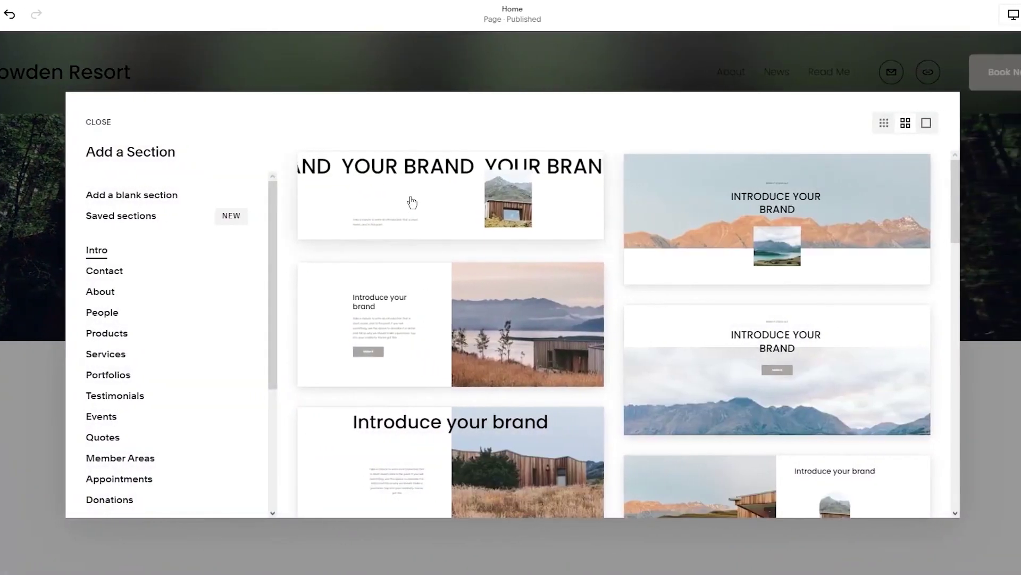
click(129, 199)
scroll(584, 359, up, 1)
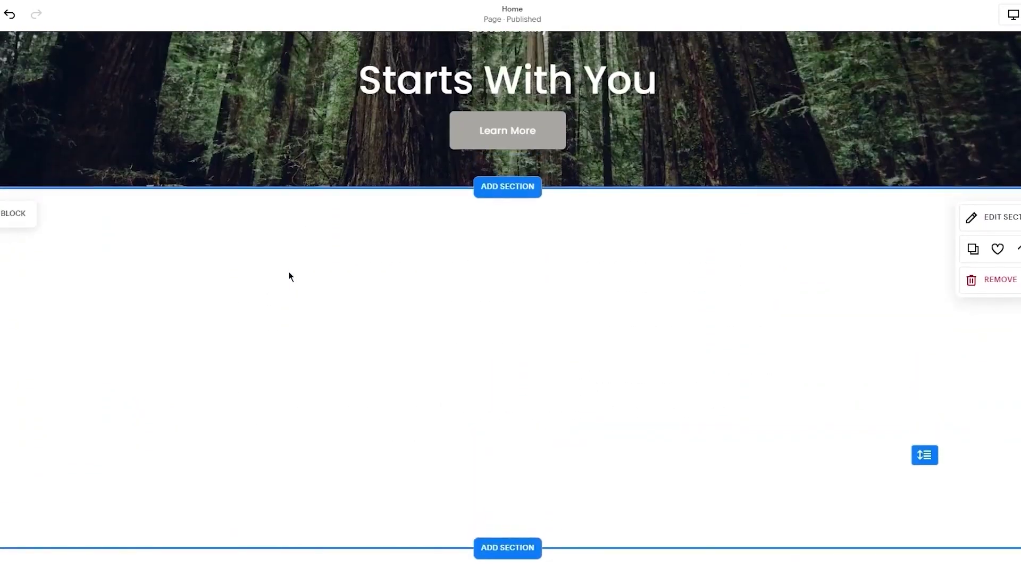
click(520, 201)
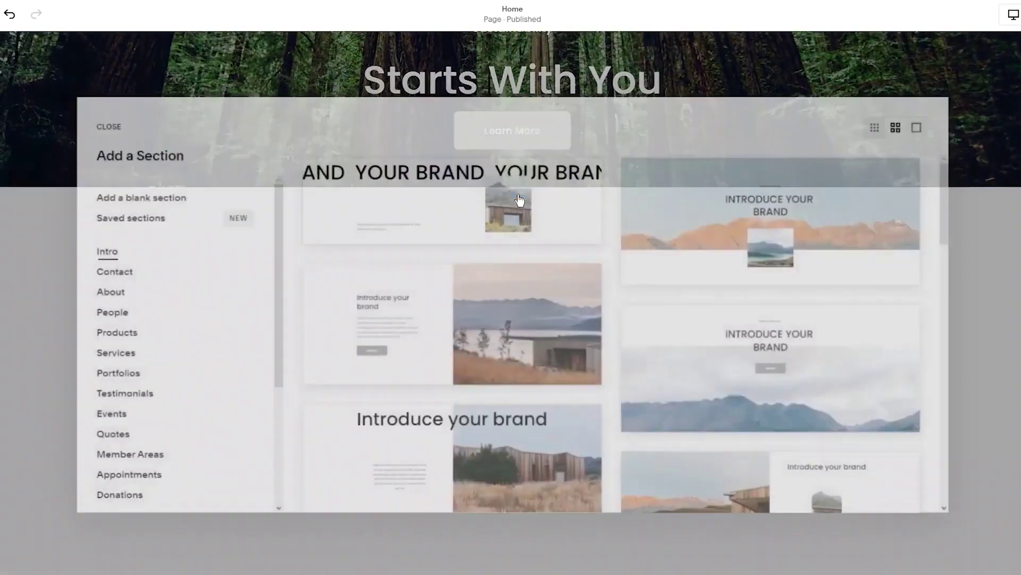
scroll(521, 323, down, 3)
scroll(521, 323, down, 15)
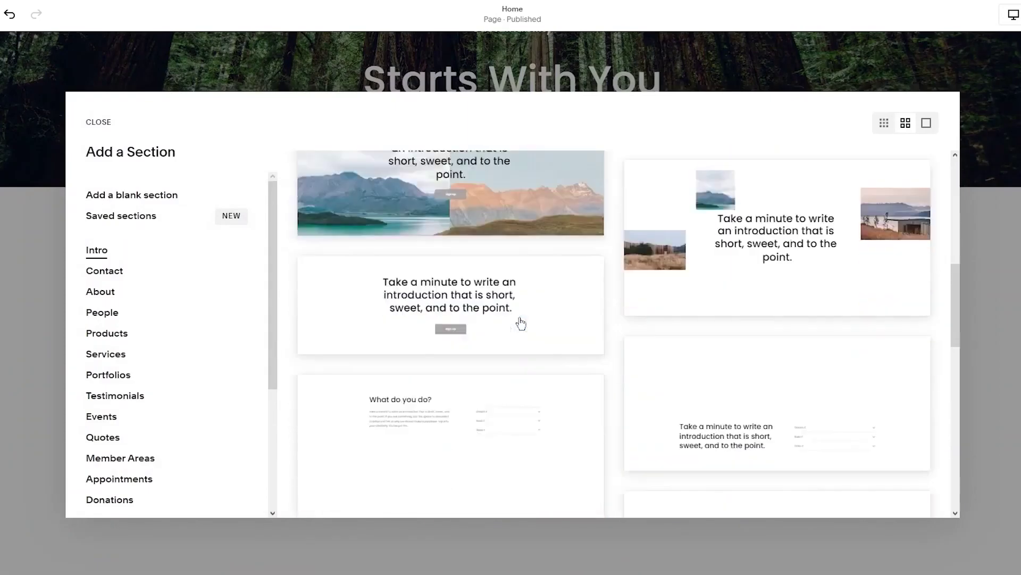
scroll(521, 323, up, 15)
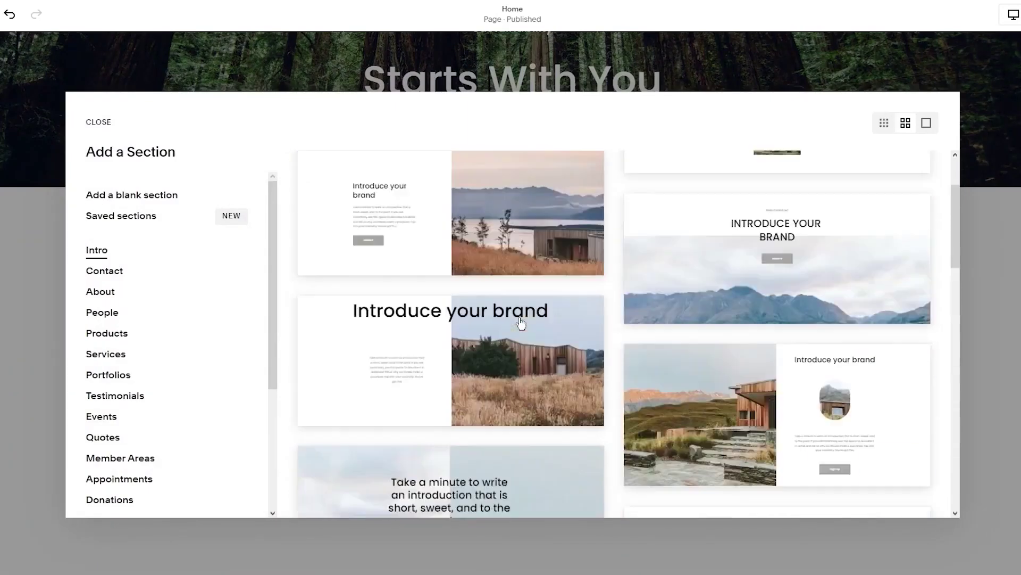
scroll(177, 301, down, 1)
scroll(176, 301, down, 4)
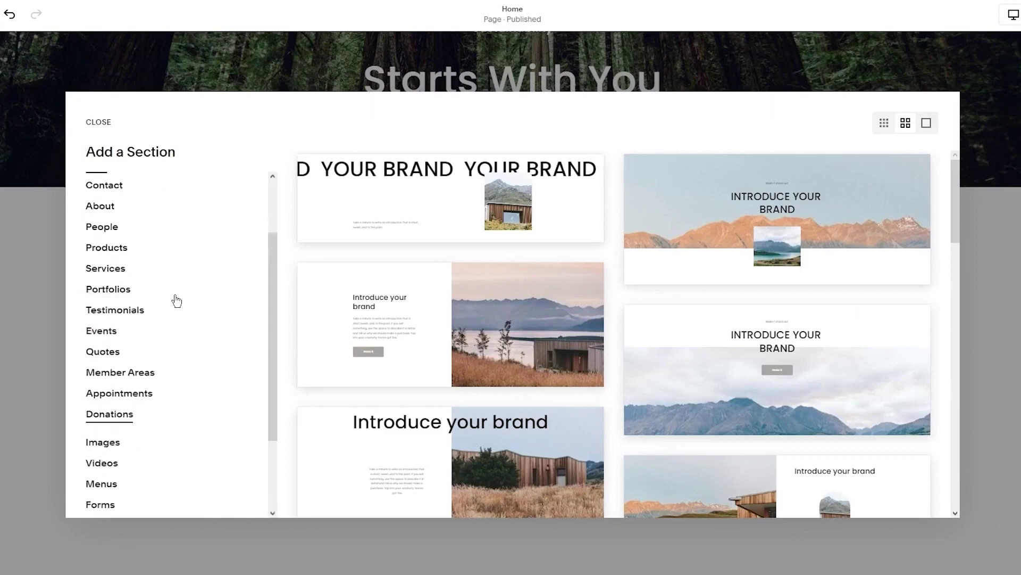
scroll(174, 298, up, 5)
click(107, 273)
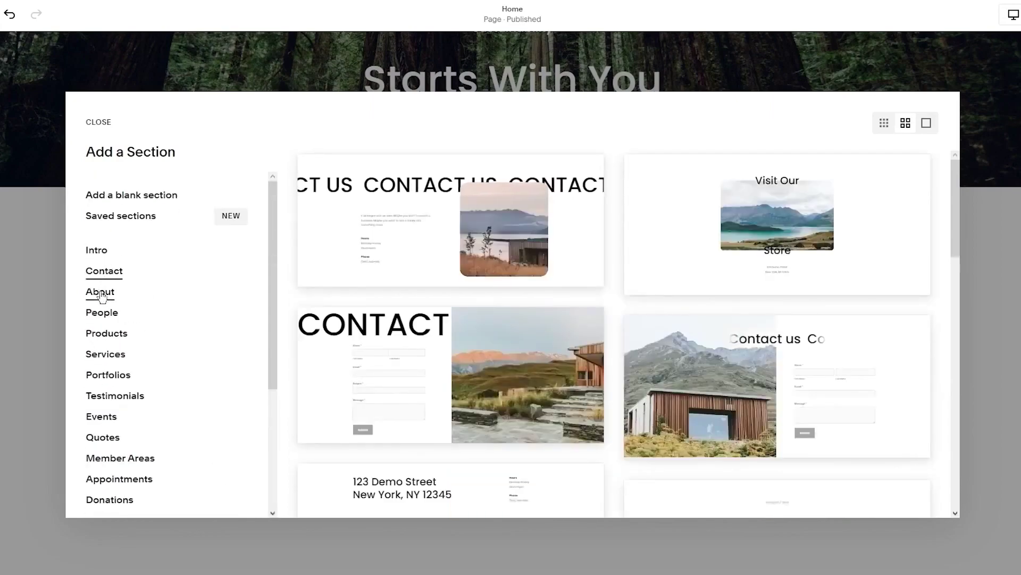
click(101, 292)
click(108, 314)
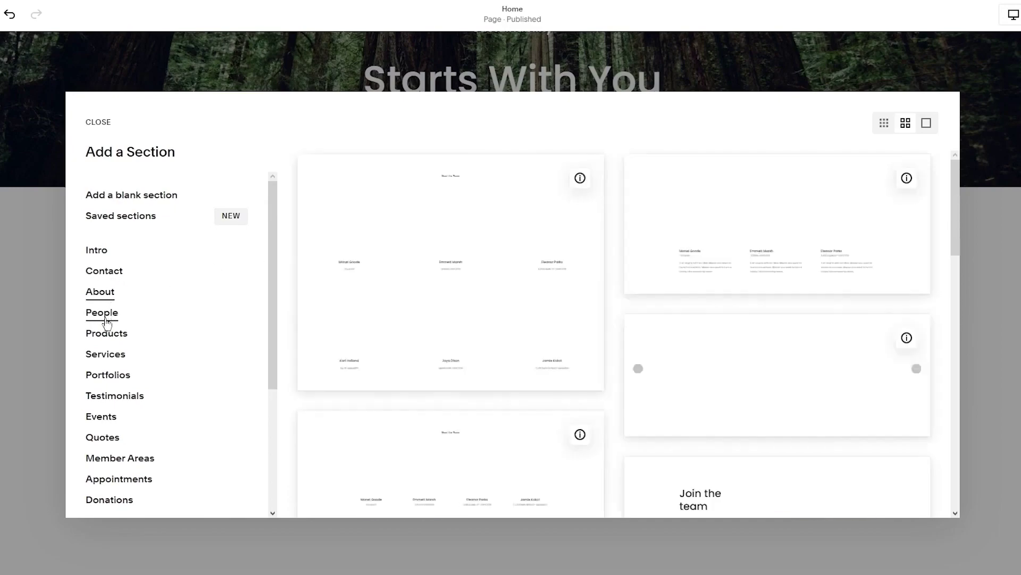
click(106, 334)
click(109, 315)
click(106, 334)
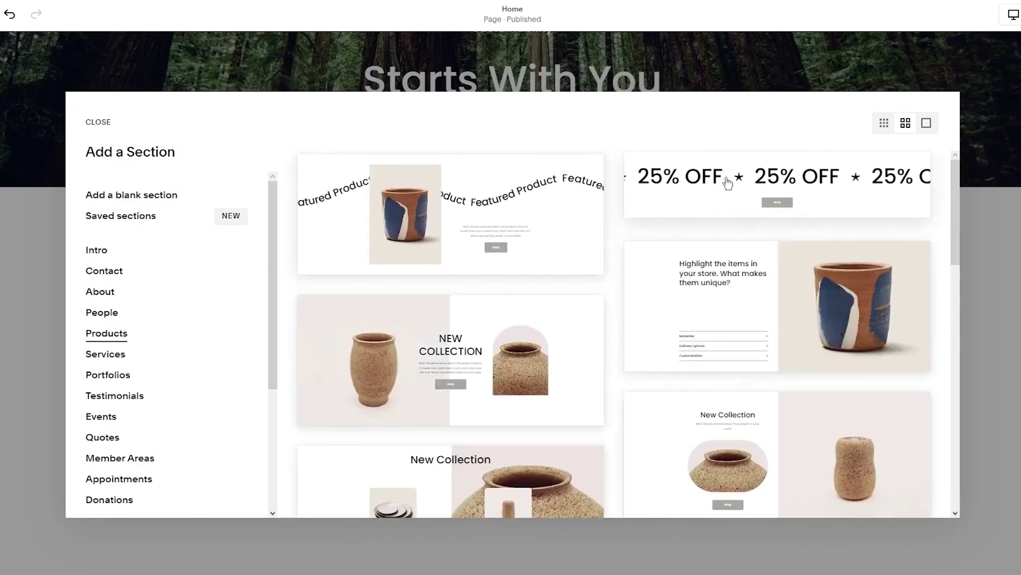
click(104, 298)
scroll(126, 264, down, 5)
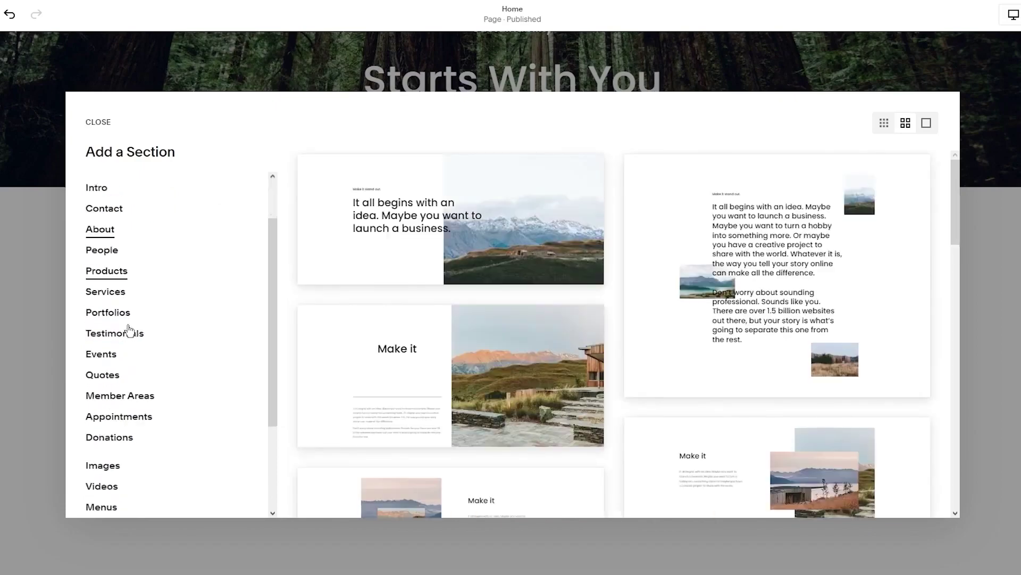
scroll(474, 395, down, 10)
click(181, 298)
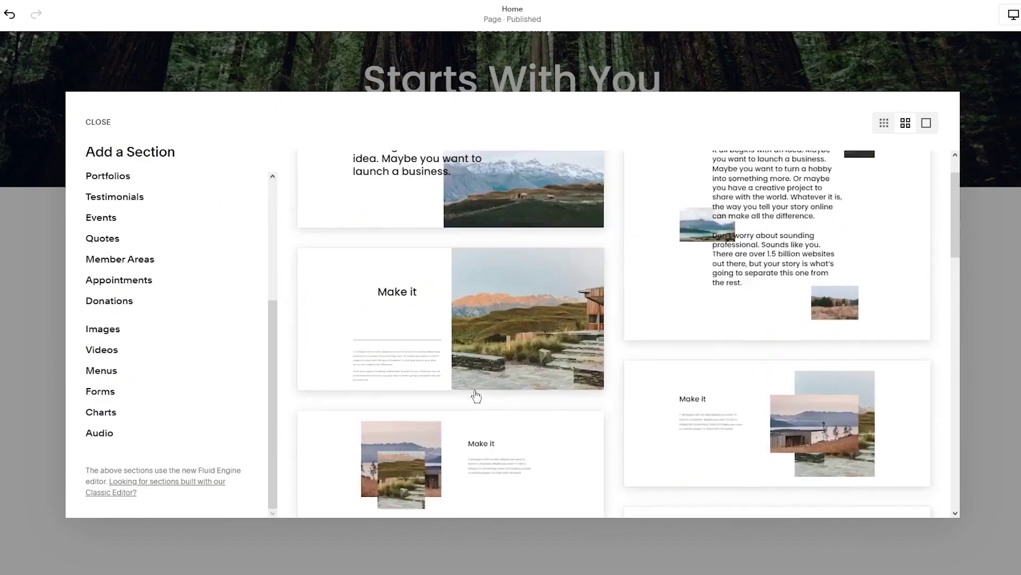
click(985, 70)
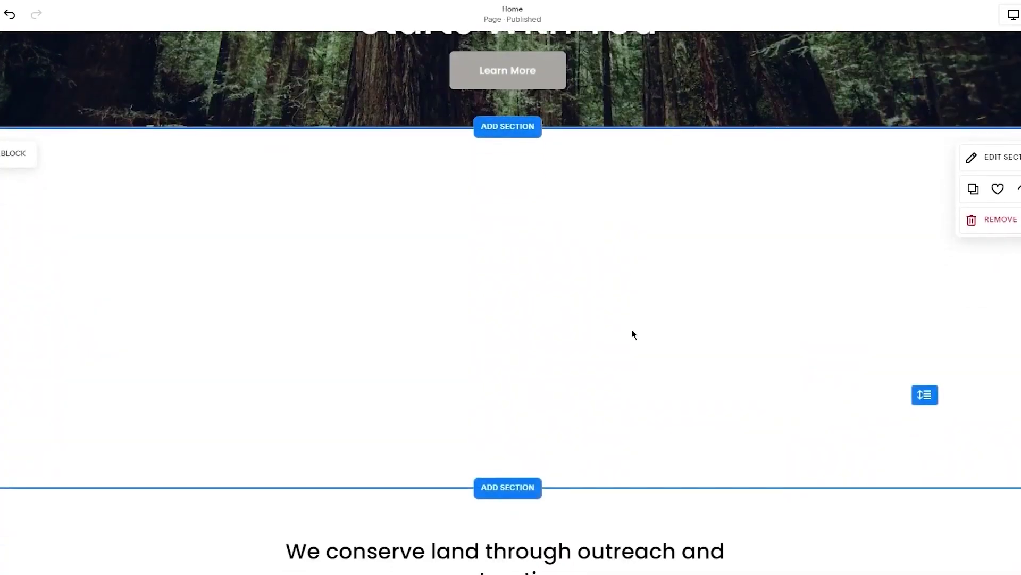
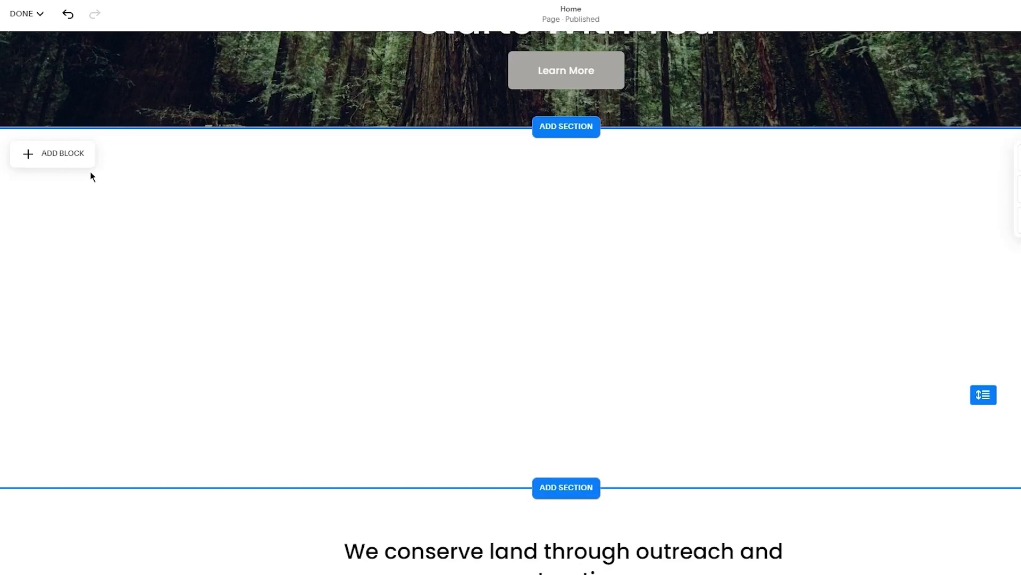
Insert an image block in the empty section using the uploaded photo pexels-felix-mittermeier-957010
click(78, 159)
click(192, 240)
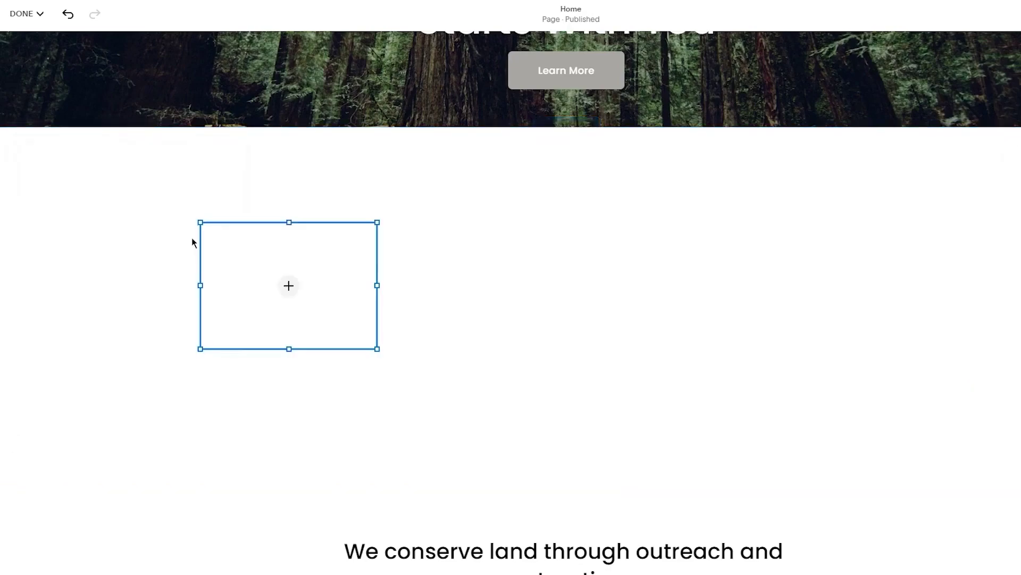
click(275, 287)
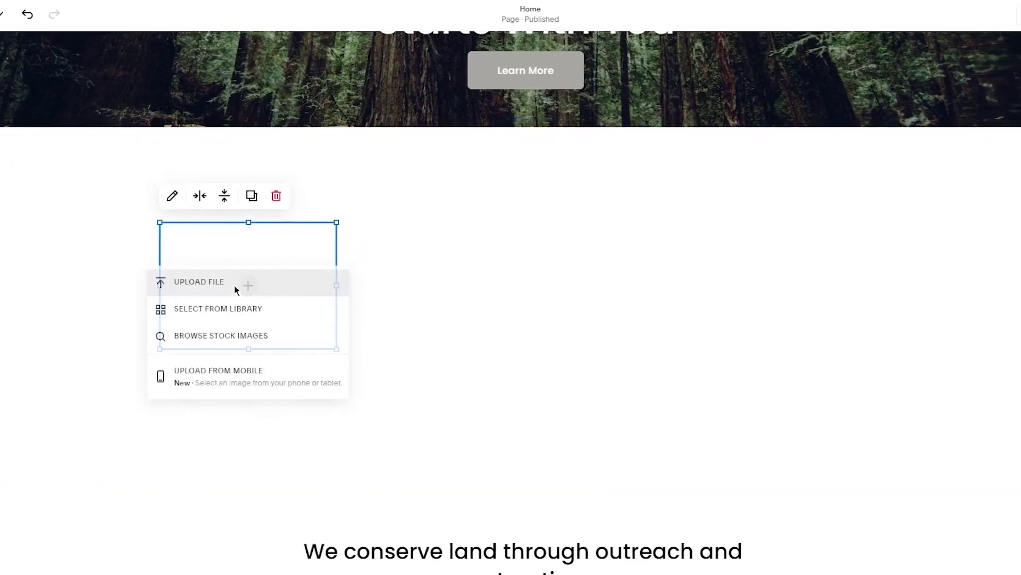
click(243, 289)
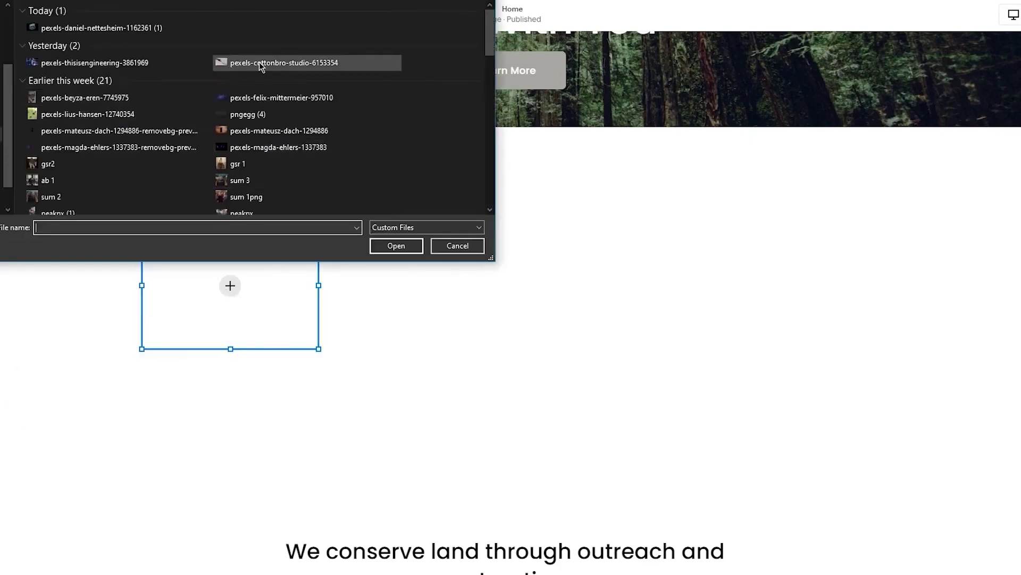
double_click(251, 100)
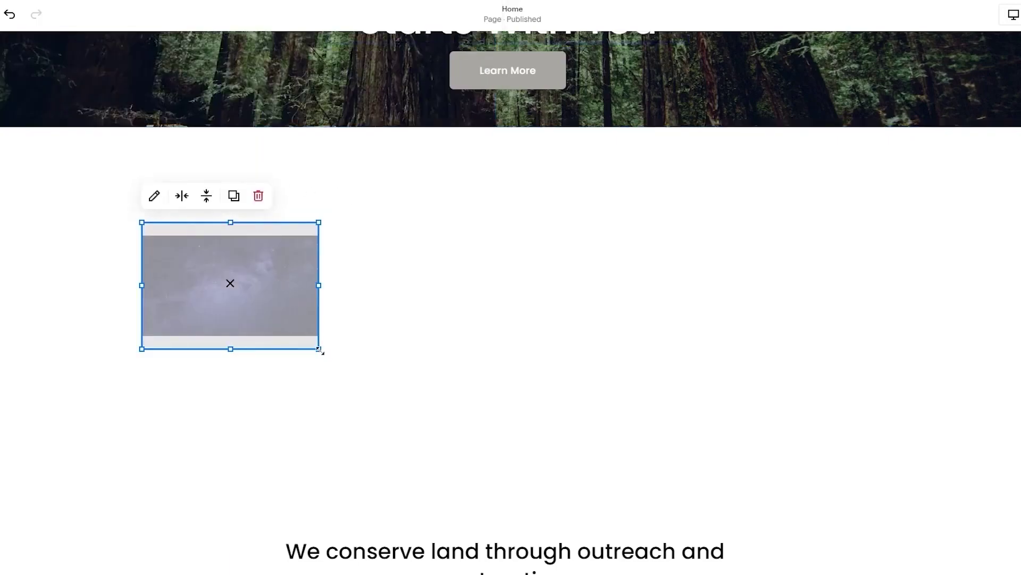
Enlarge the starry photo block and centre it on the section's centre guide
drag(320, 351, 791, 419)
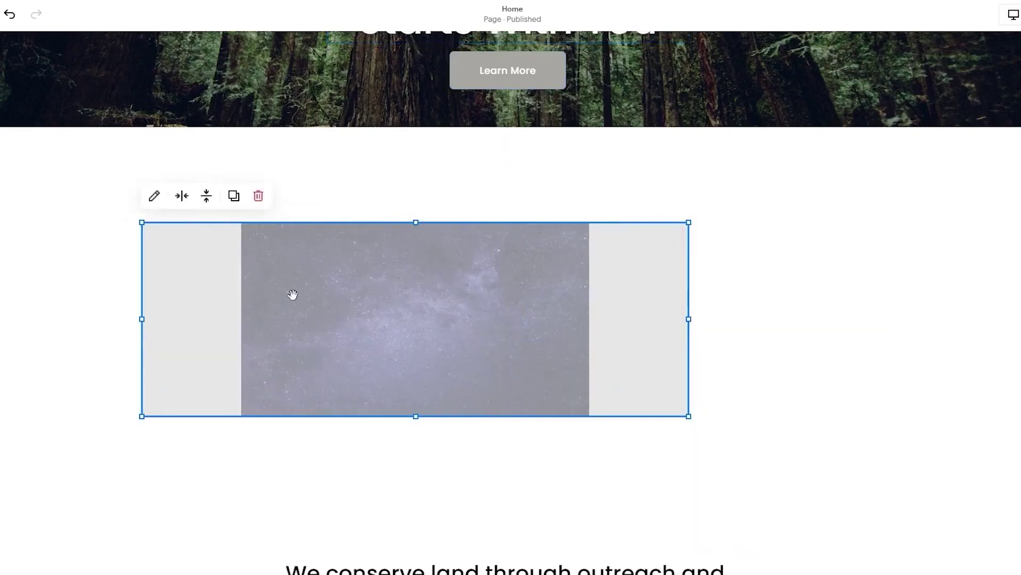
drag(142, 221, 2, 159)
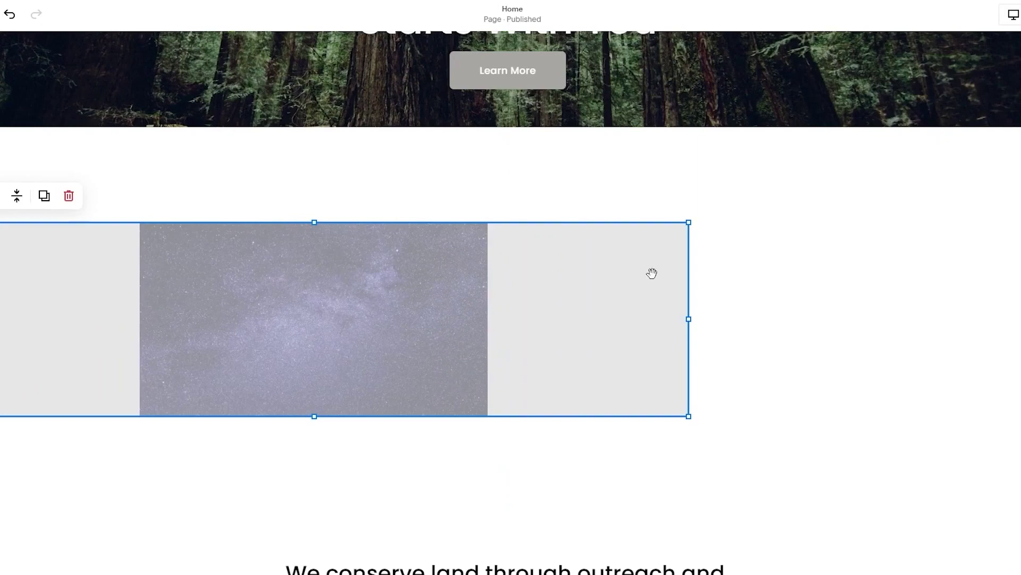
drag(688, 319, 750, 319)
drag(345, 222, 348, 159)
drag(435, 278, 565, 281)
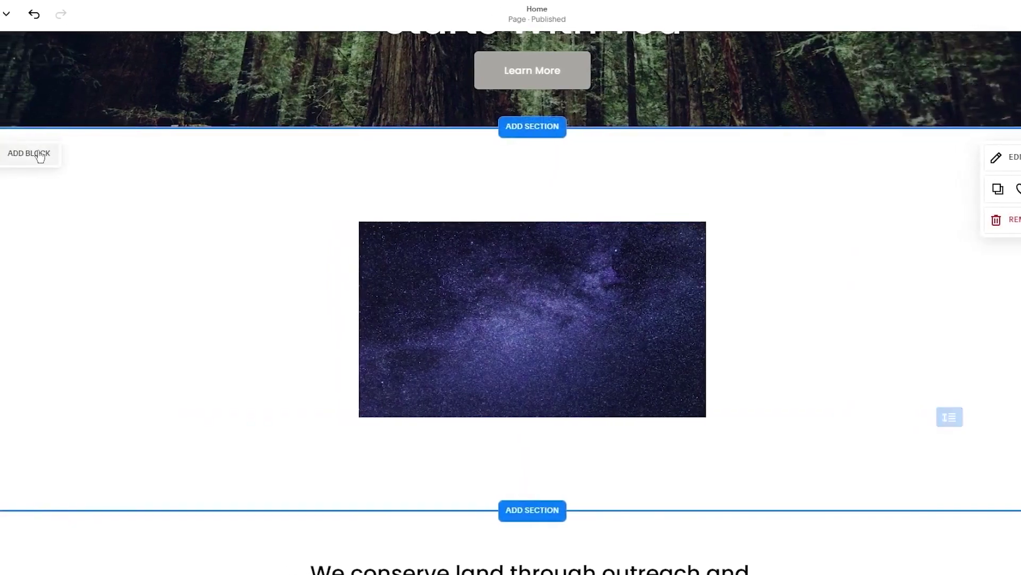
Add a text block reading 'Join us at nigth, sharp at 1 am to see a sky full of star…'
click(13, 152)
click(74, 327)
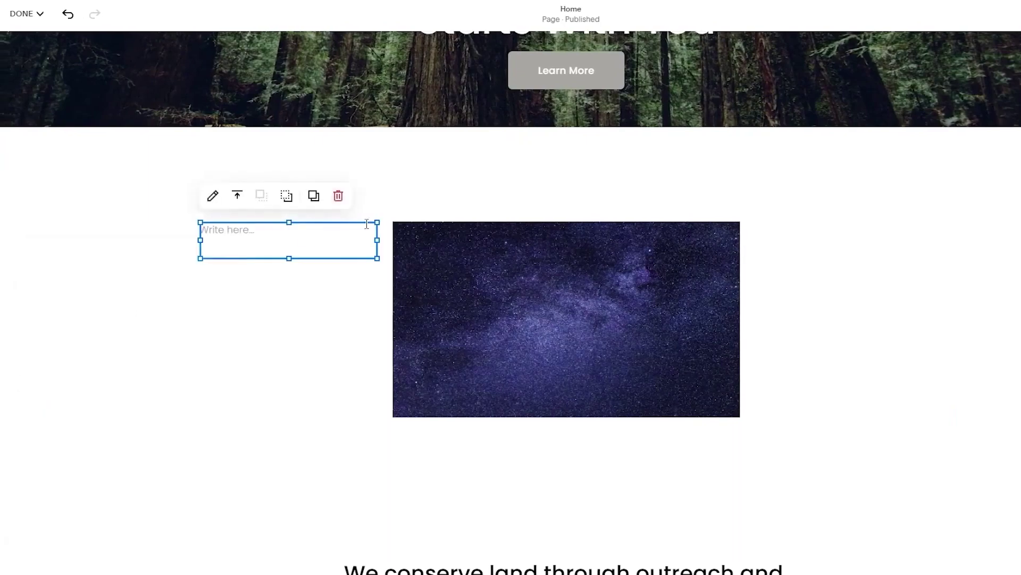
click(277, 234)
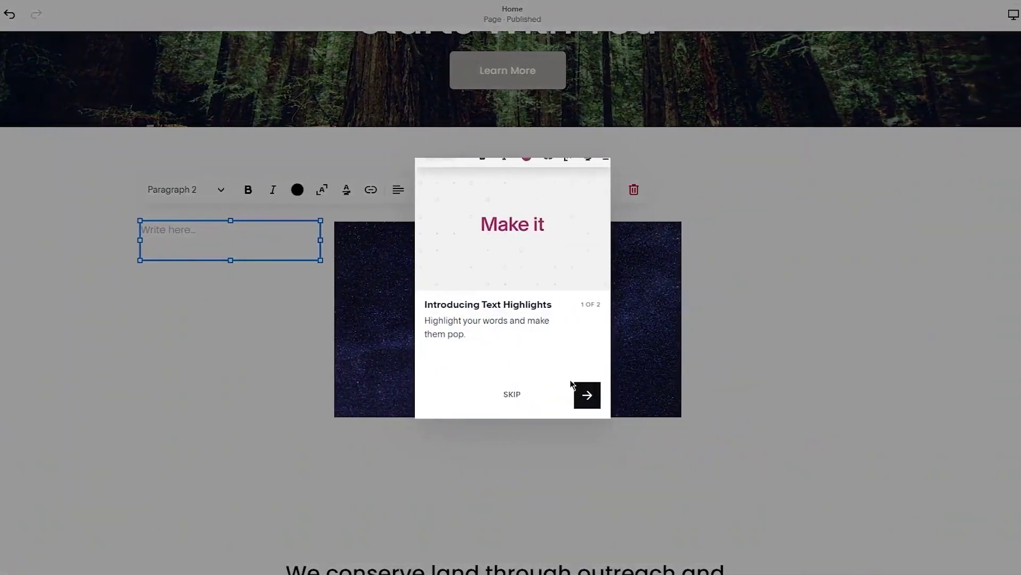
click(512, 397)
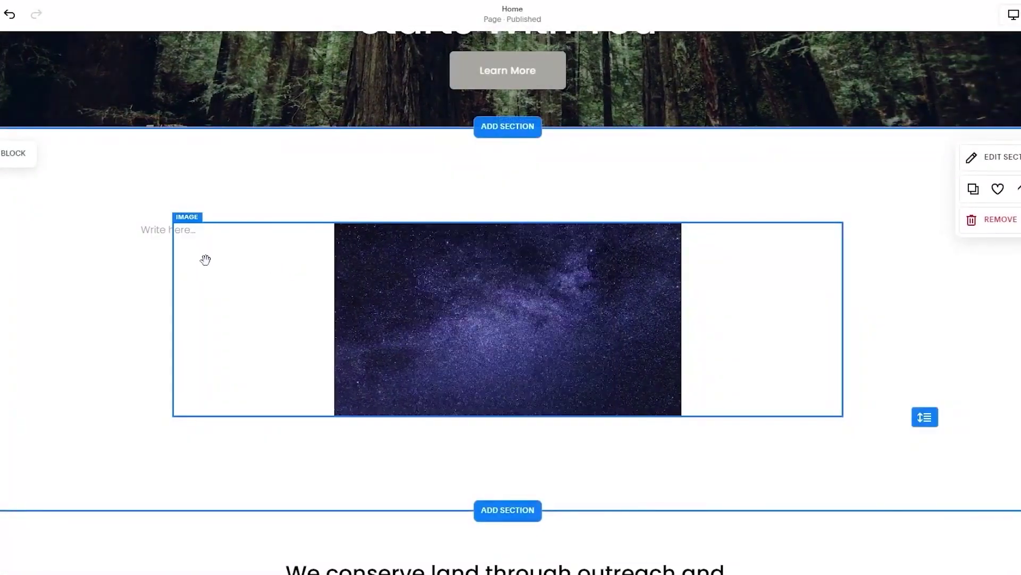
click(152, 234)
click(209, 233)
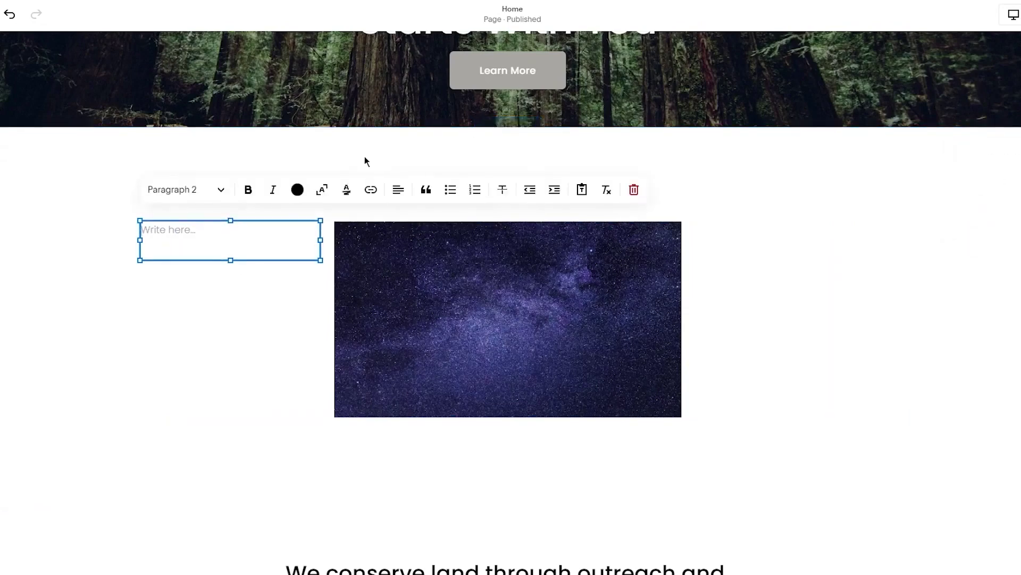
text(Join us at nigth, sharp at)
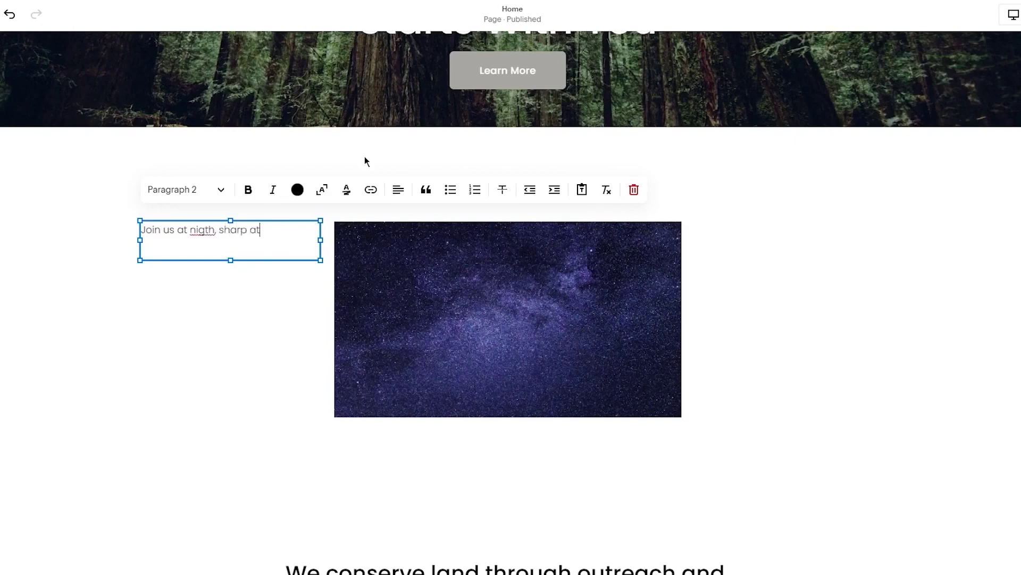
text( 1 am to see a sky full of)
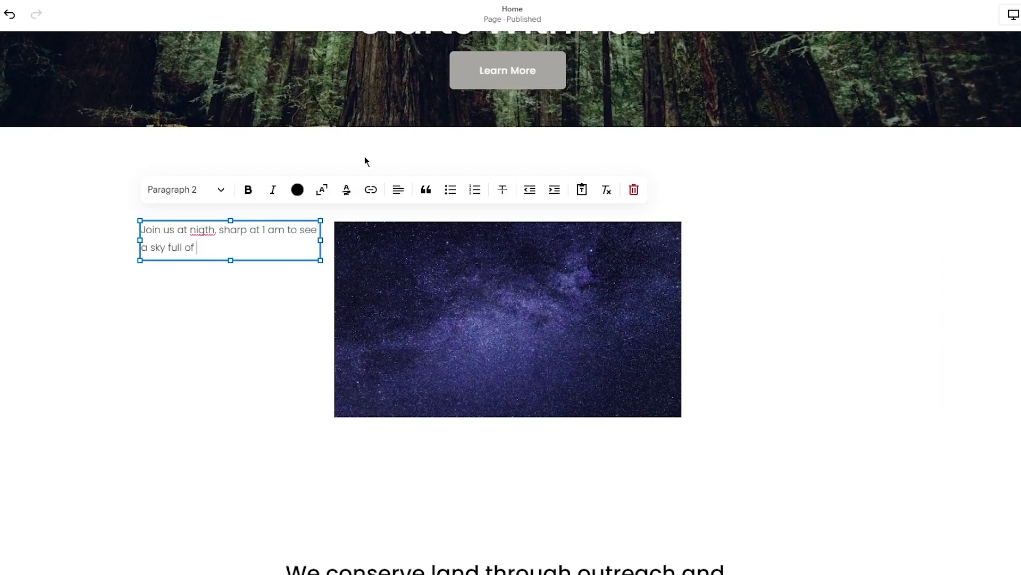
text( star just like this. Trust us )
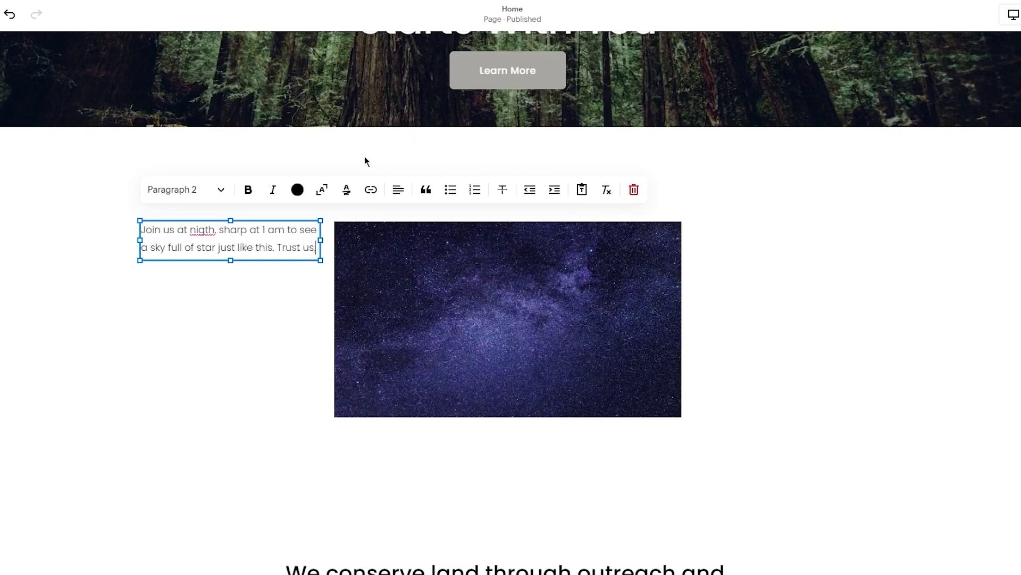
text(, Y)
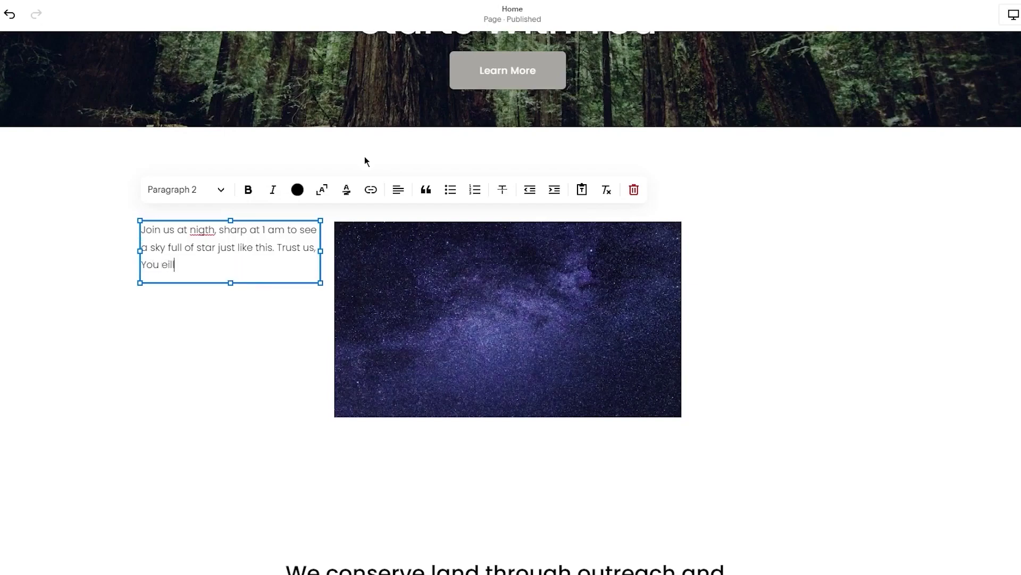
text(ou will be mind blown.)
Correct the misspelling 'nigth' to 'nights' using the spelling suggestions
right_click(202, 230)
click(240, 273)
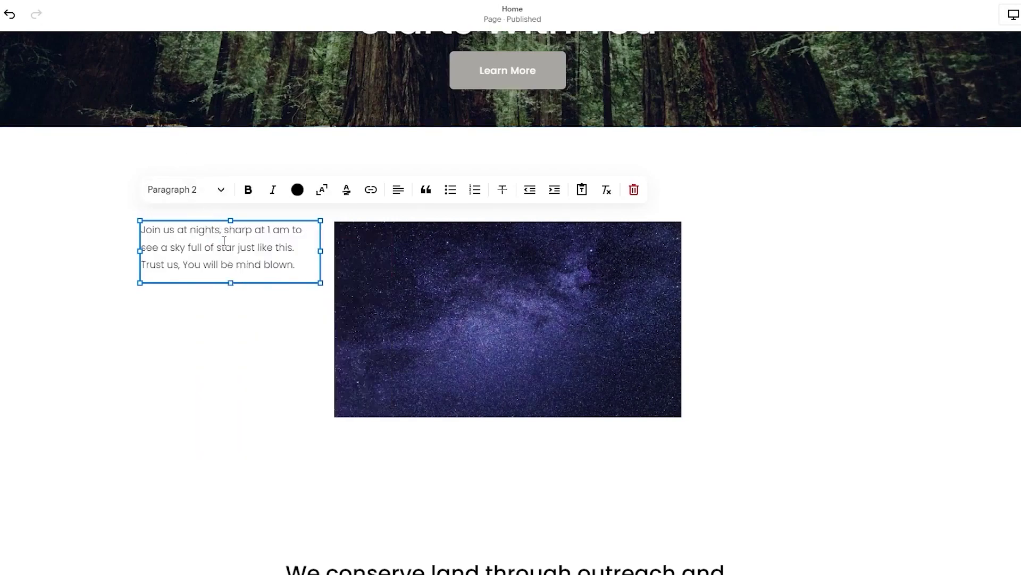
click(236, 335)
Move the caption text block below the starry image, centred
drag(235, 251, 512, 203)
drag(503, 290, 296, 280)
click(296, 281)
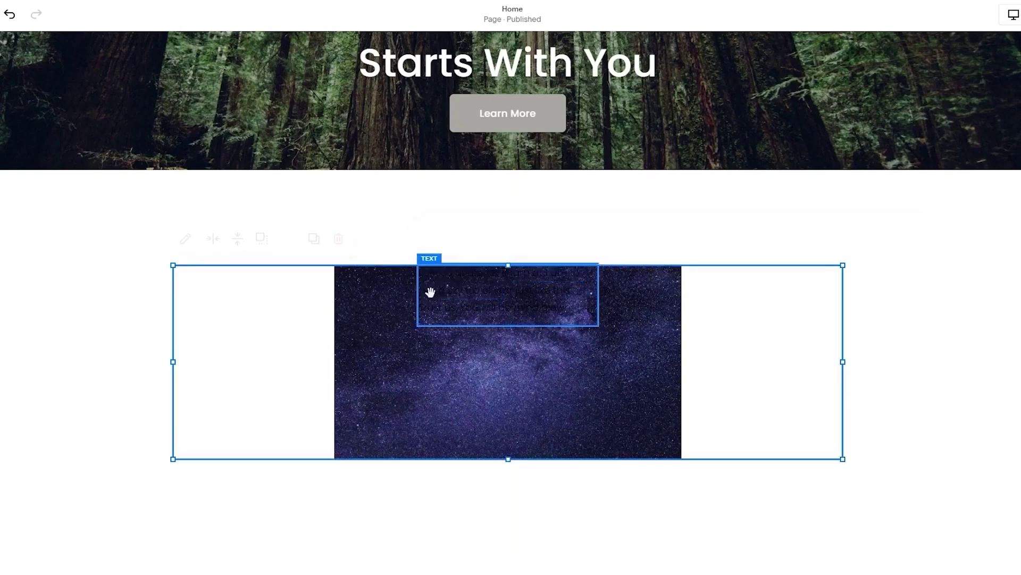
drag(430, 304, 420, 438)
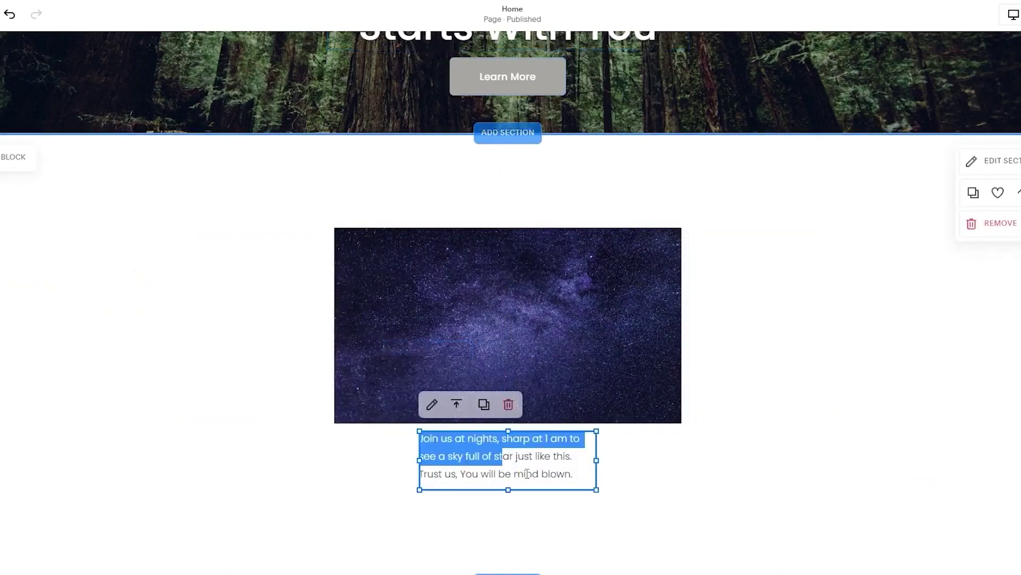
Make the caption centre-aligned, bold and italic, leaving it without blockquote styling
click(480, 461)
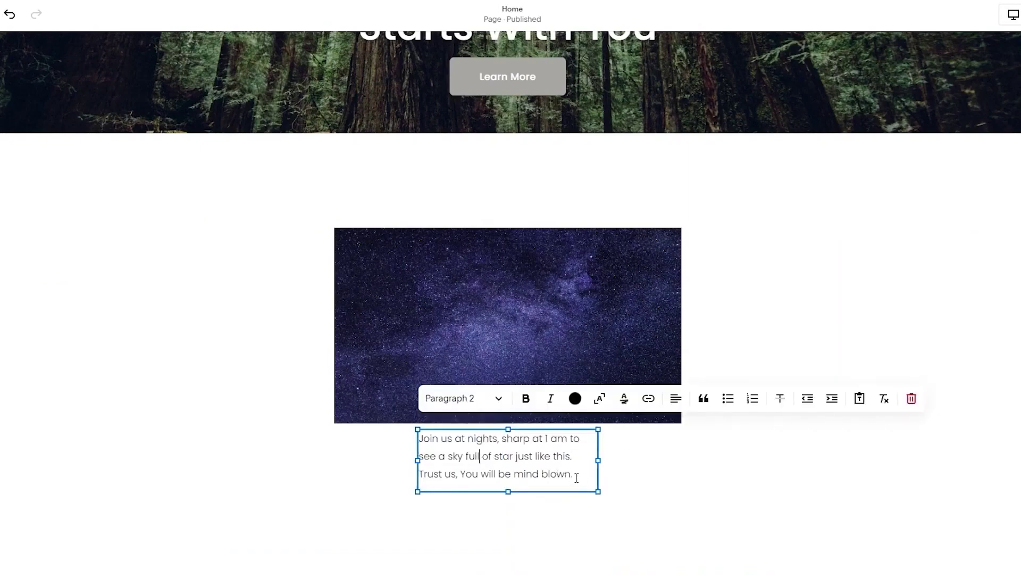
drag(575, 478, 389, 437)
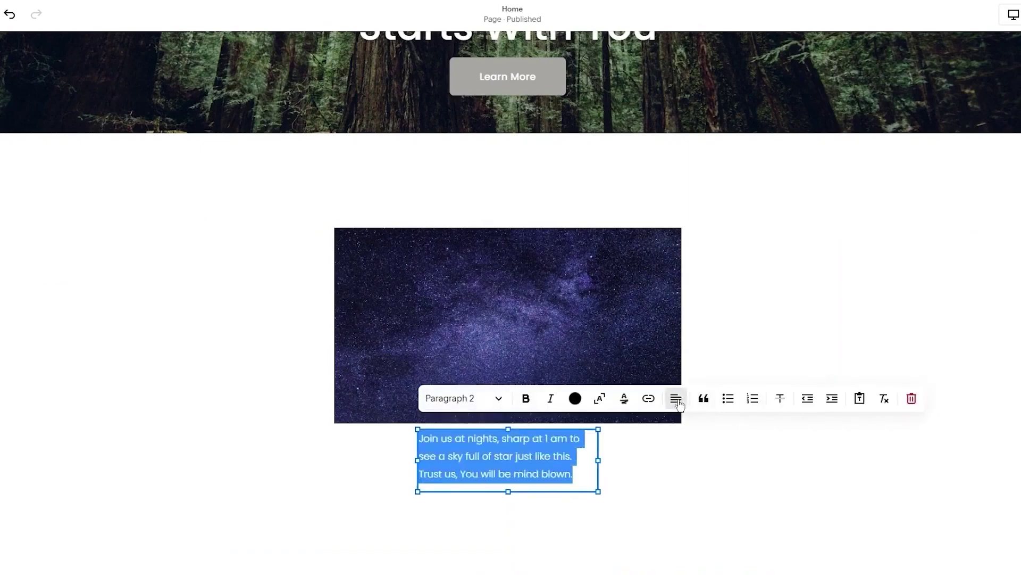
click(675, 399)
click(663, 434)
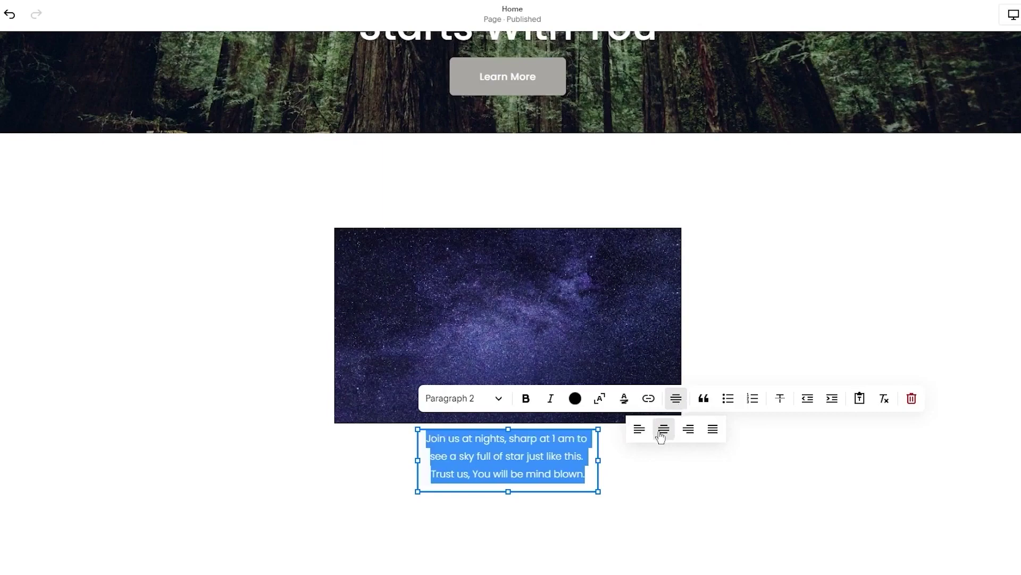
click(526, 400)
click(600, 399)
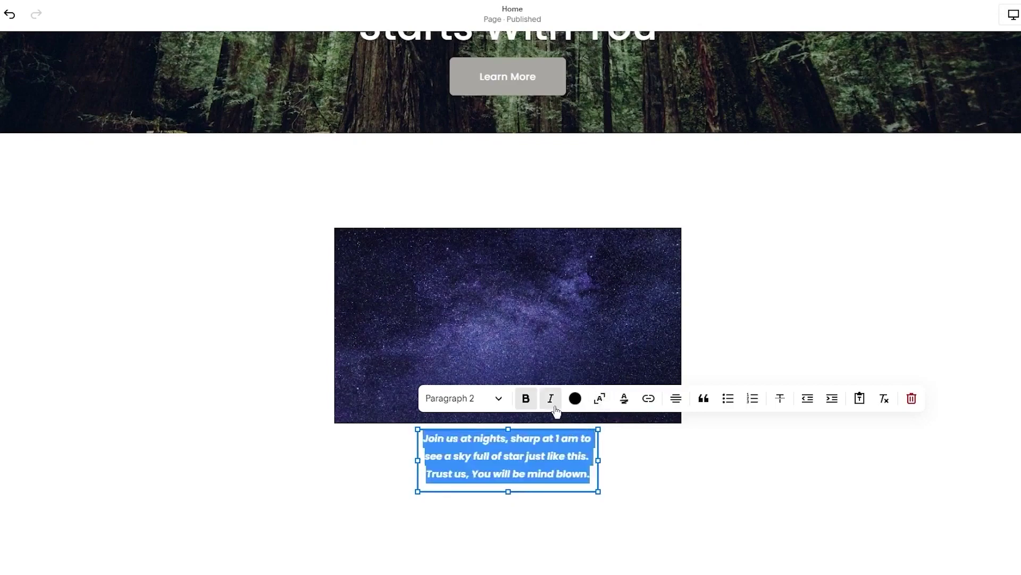
click(705, 400)
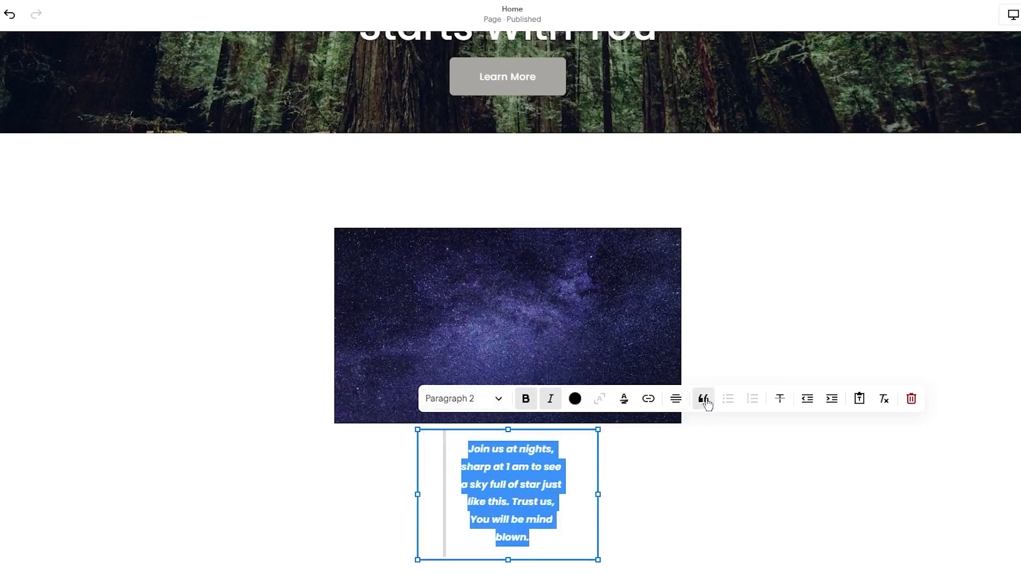
click(705, 400)
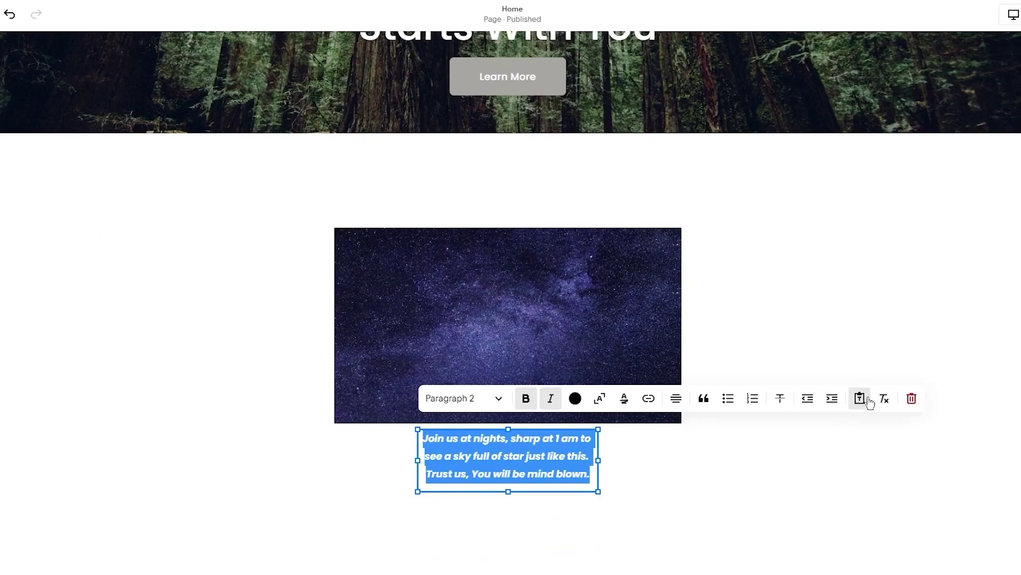
click(634, 522)
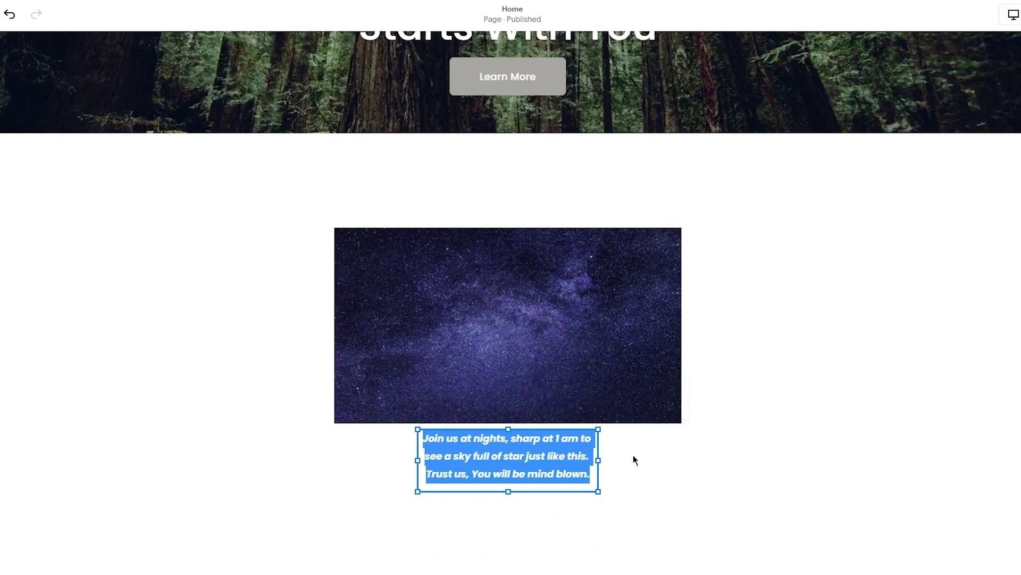
Keep the caption's paragraph style as Paragraph 2
triple_click(527, 450)
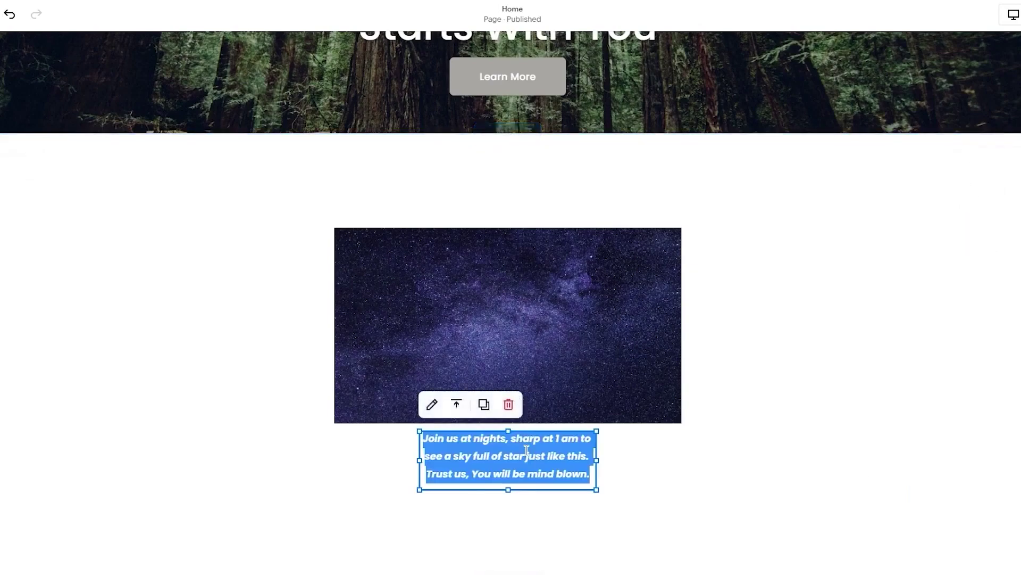
right_click(524, 468)
click(454, 456)
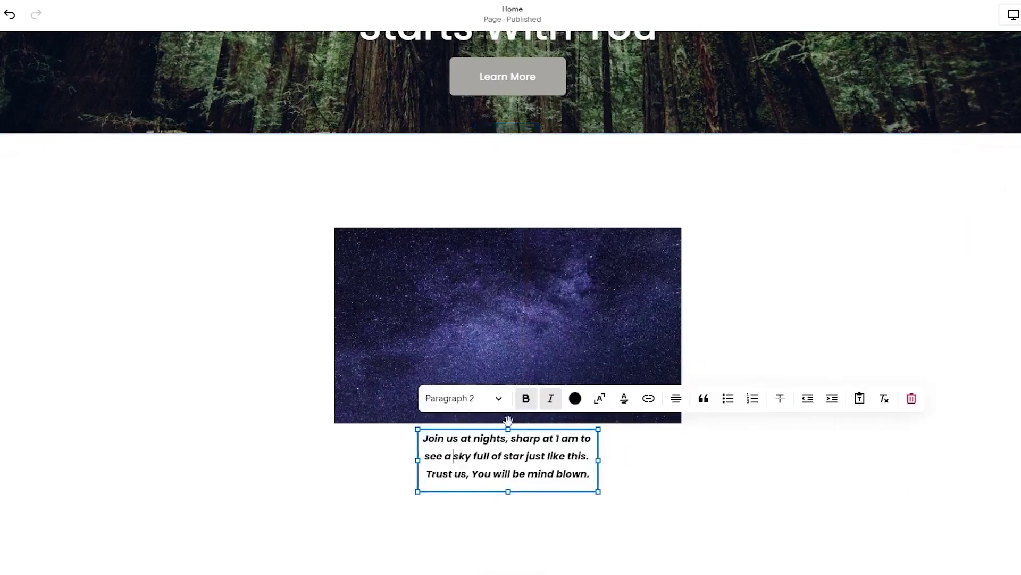
click(498, 405)
click(502, 408)
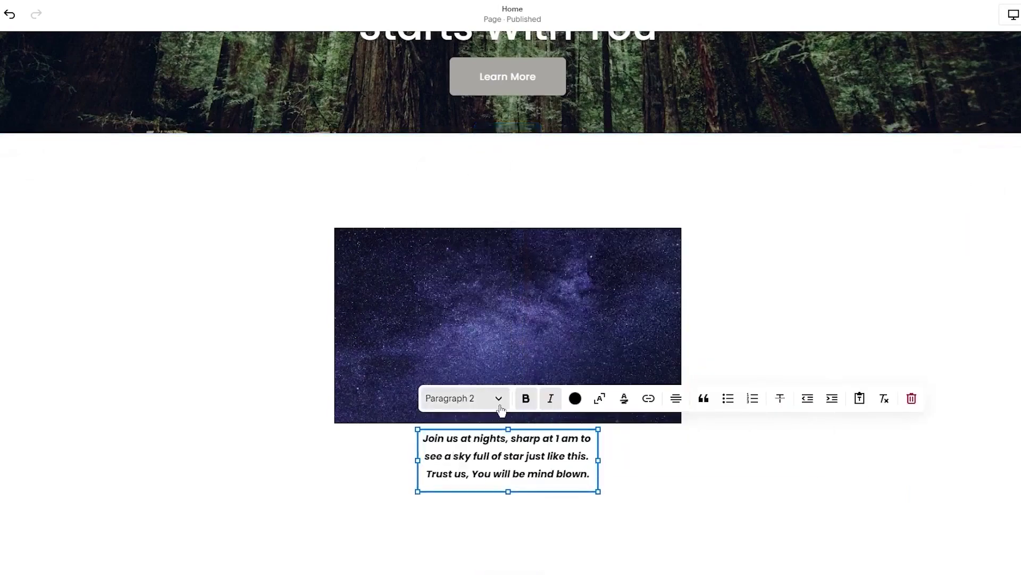
click(719, 433)
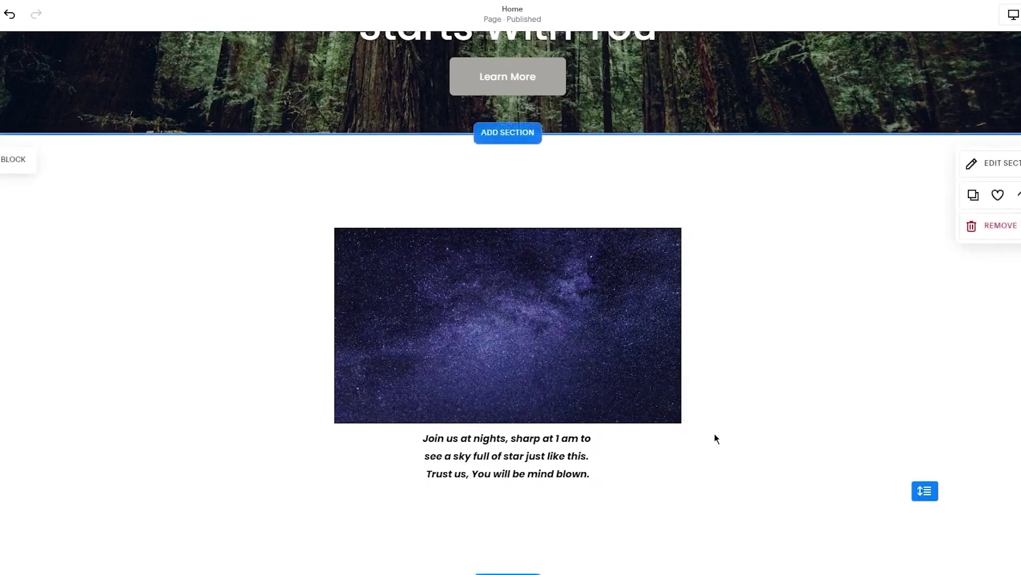
Nudge the caption block into place under the image and scroll to check it
drag(508, 440, 514, 447)
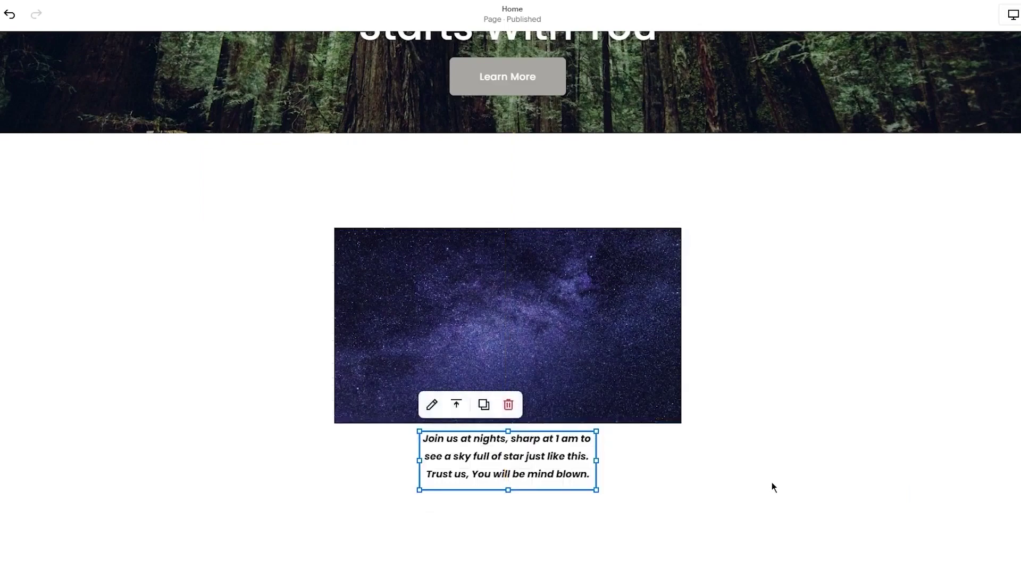
click(772, 481)
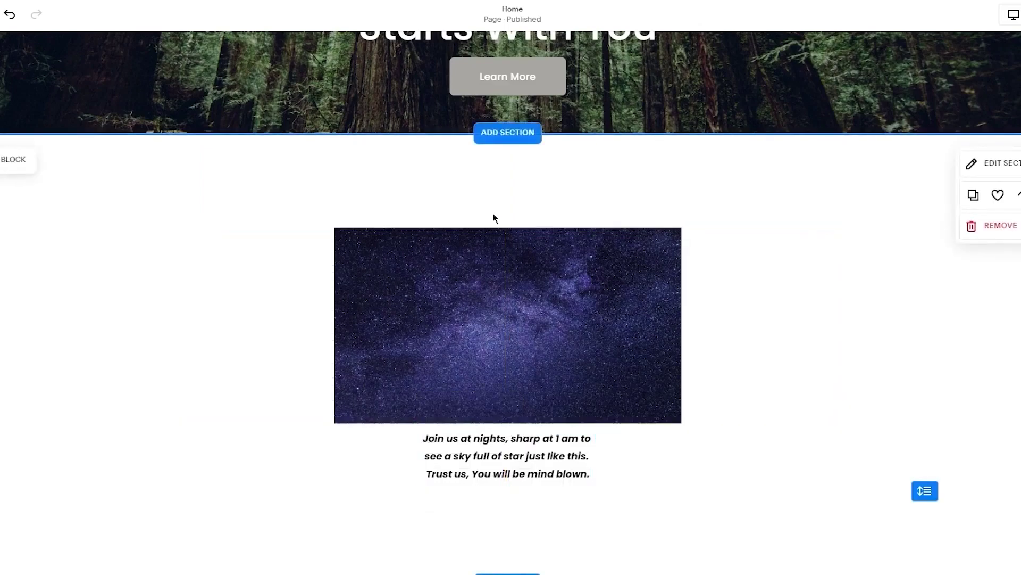
mouse_move(498, 454)
mouse_down()
mouse_move(509, 175)
mouse_move(479, 142)
mouse_move(525, 439)
mouse_move(495, 463)
mouse_up()
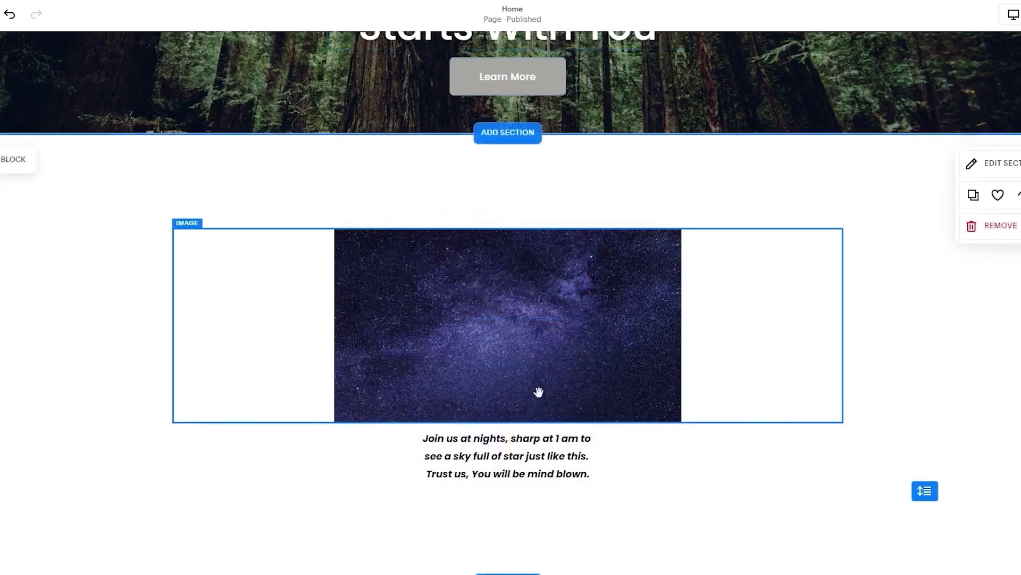
scroll(406, 472, down, 4)
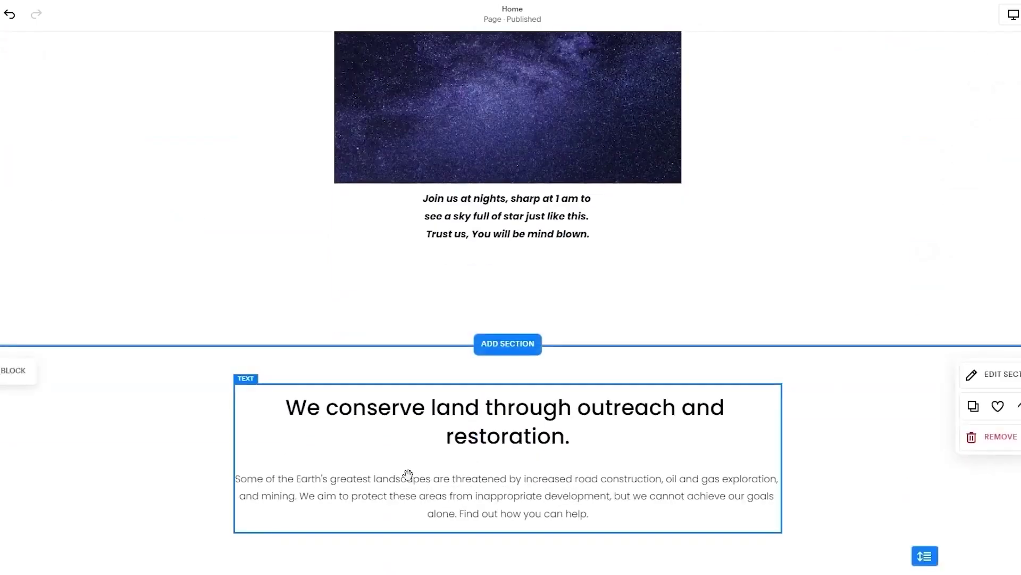
scroll(411, 479, up, 4)
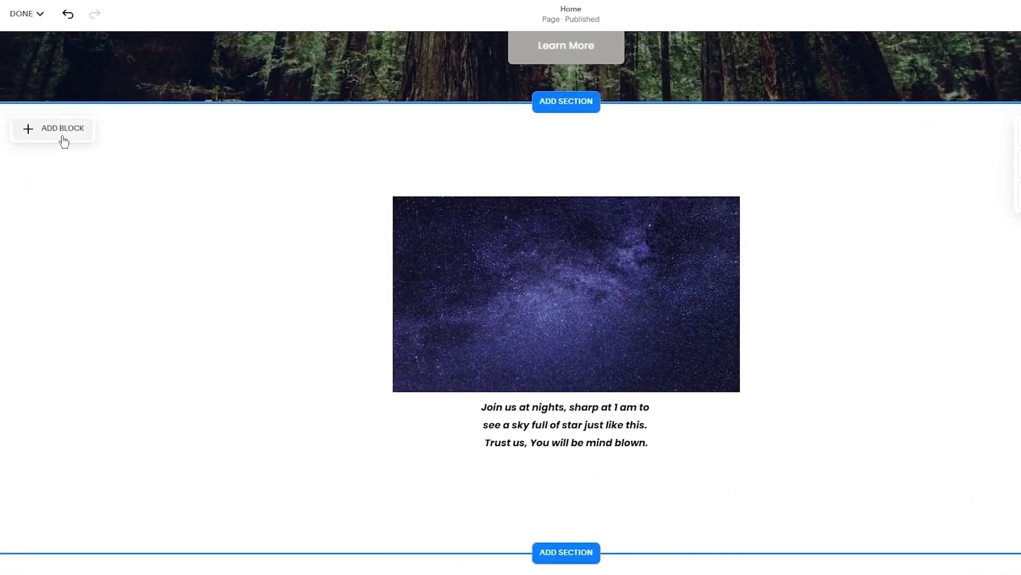
Add a 'Learn more' button block centred below the stargazing caption
click(5, 128)
click(79, 327)
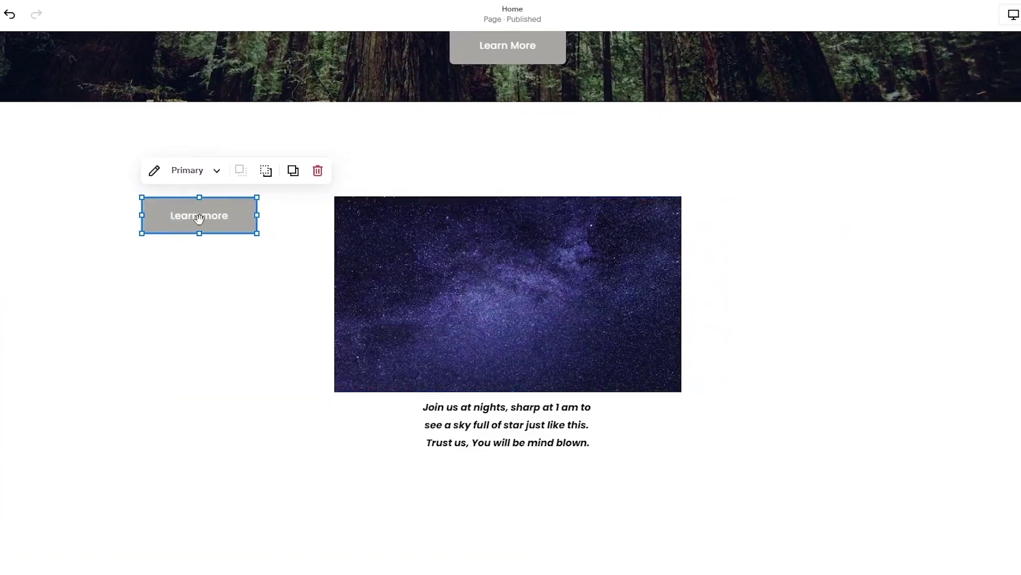
drag(199, 219, 508, 503)
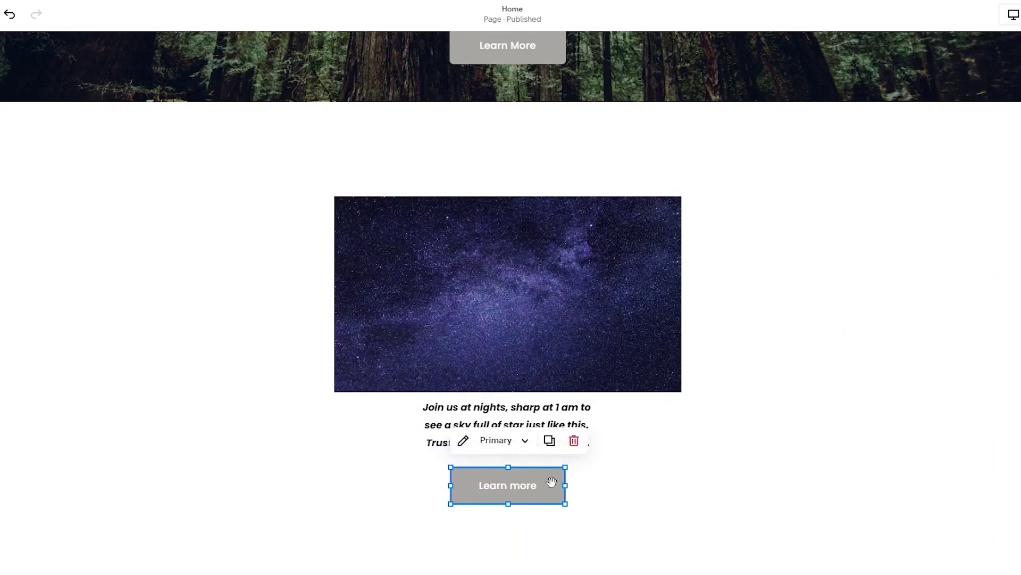
click(511, 485)
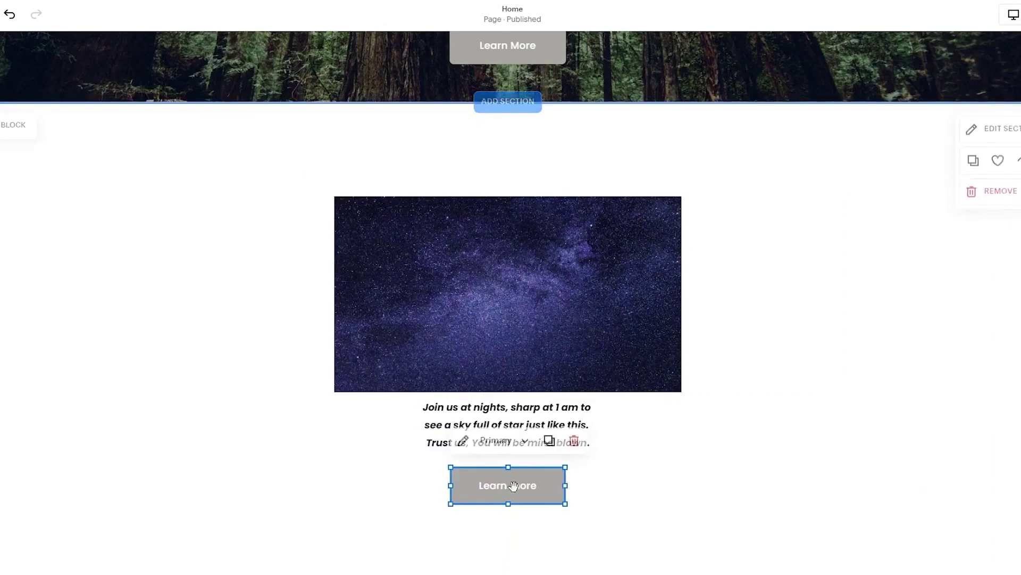
Set the Learn more button's style to Secondary
click(525, 440)
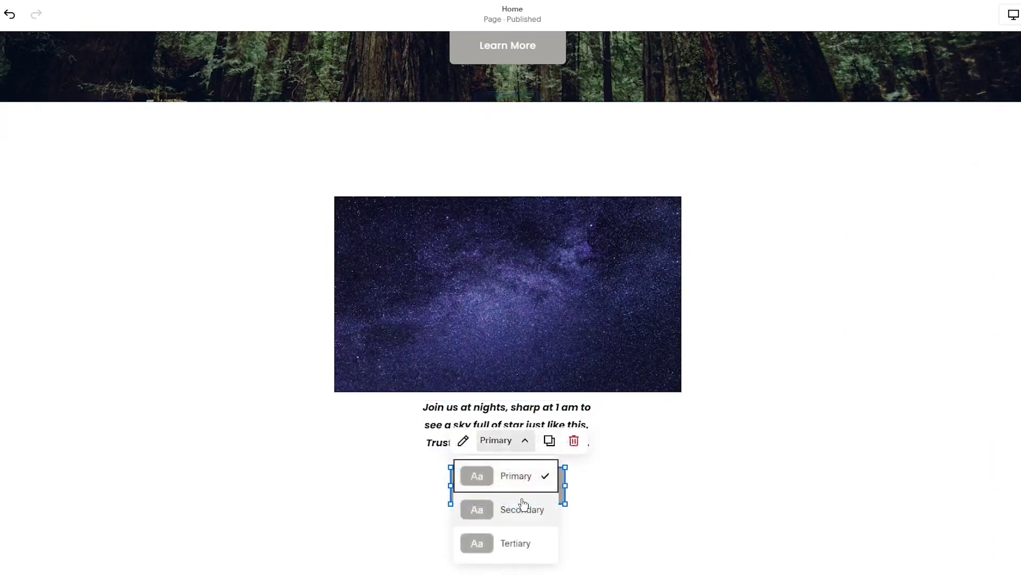
click(523, 507)
click(520, 451)
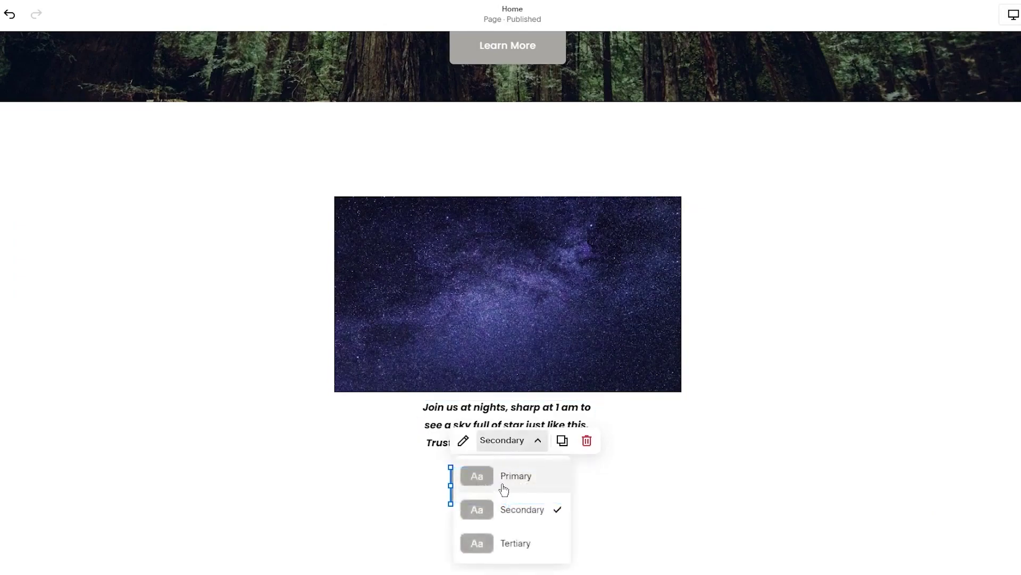
click(504, 488)
click(505, 440)
click(506, 473)
click(516, 441)
click(511, 506)
click(543, 492)
Open the button's Link Editor and close it without adding a link
click(537, 470)
click(540, 472)
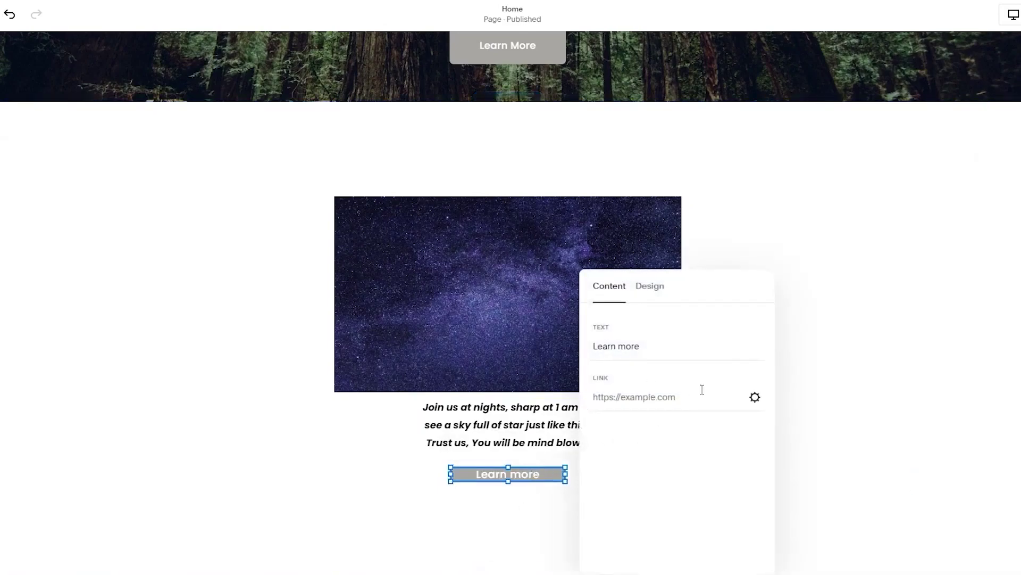
click(755, 398)
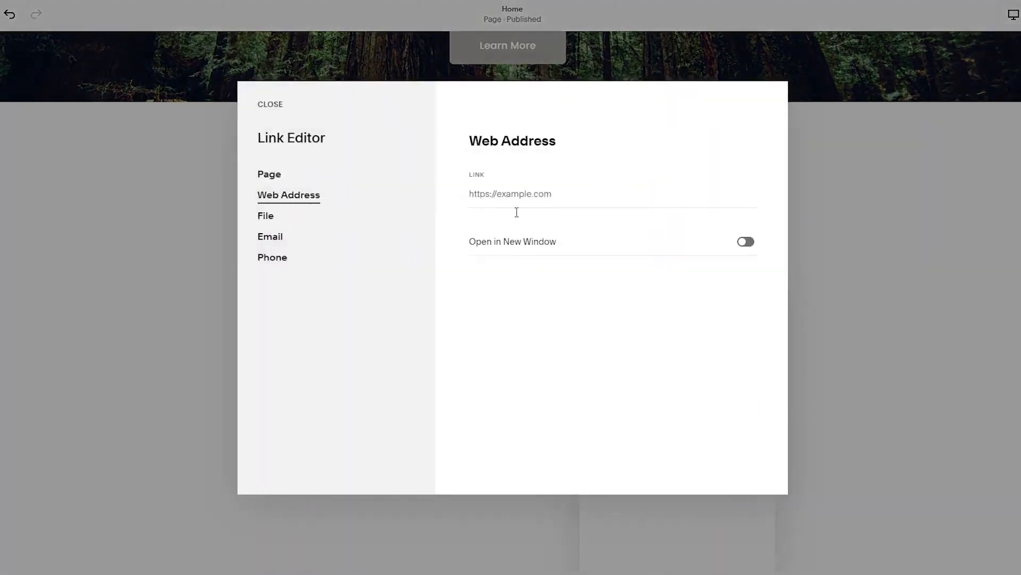
click(833, 335)
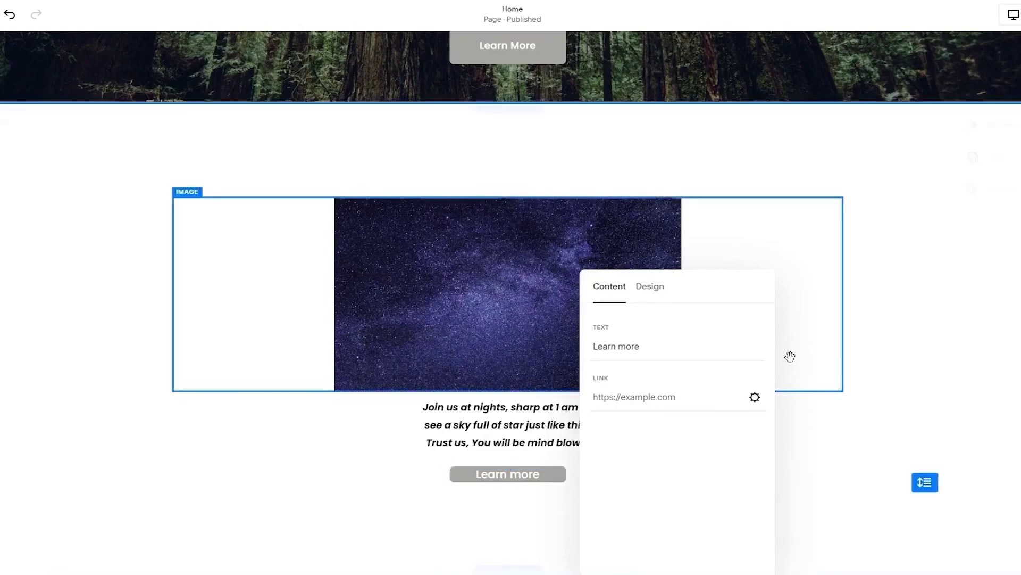
click(900, 342)
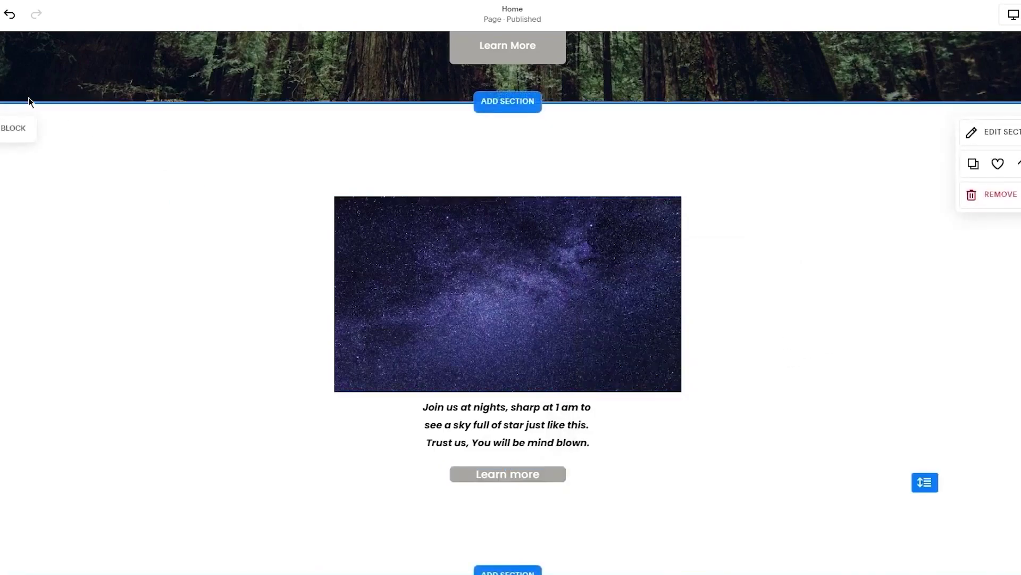
Insert a Scrolling block repeating 'Dream it' across the top of the star image
click(14, 127)
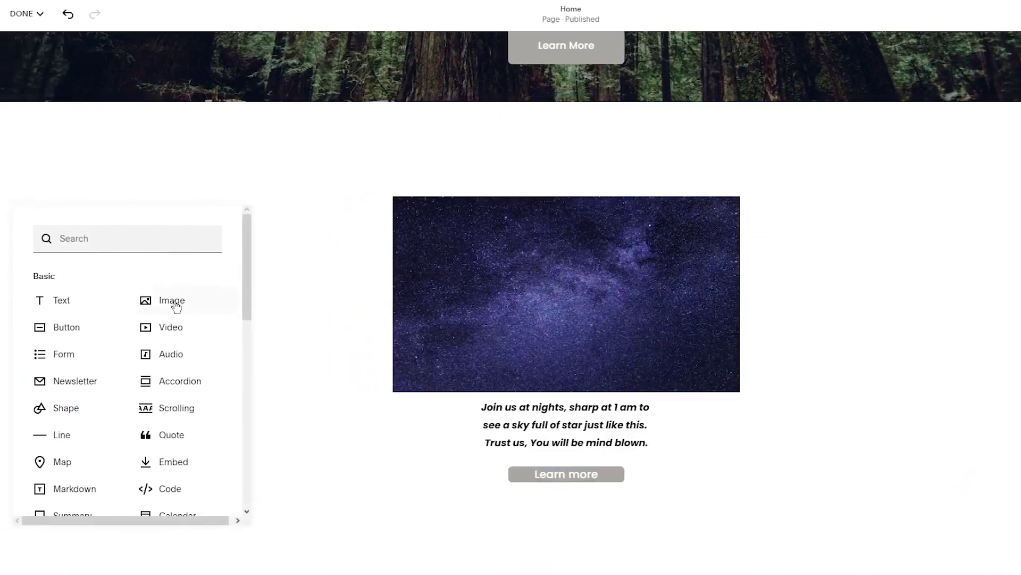
scroll(152, 309, down, 1)
scroll(176, 307, down, 1)
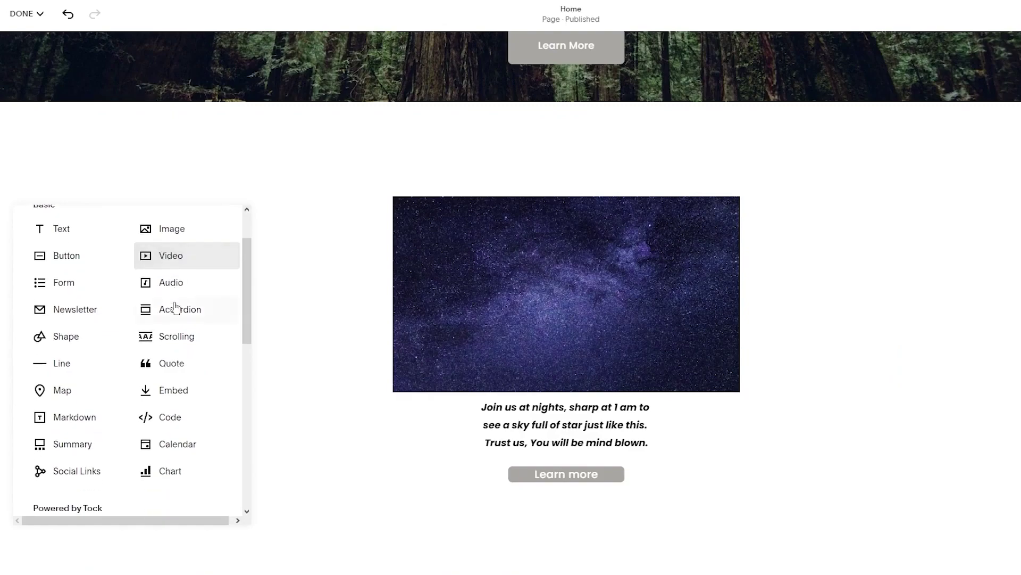
click(173, 341)
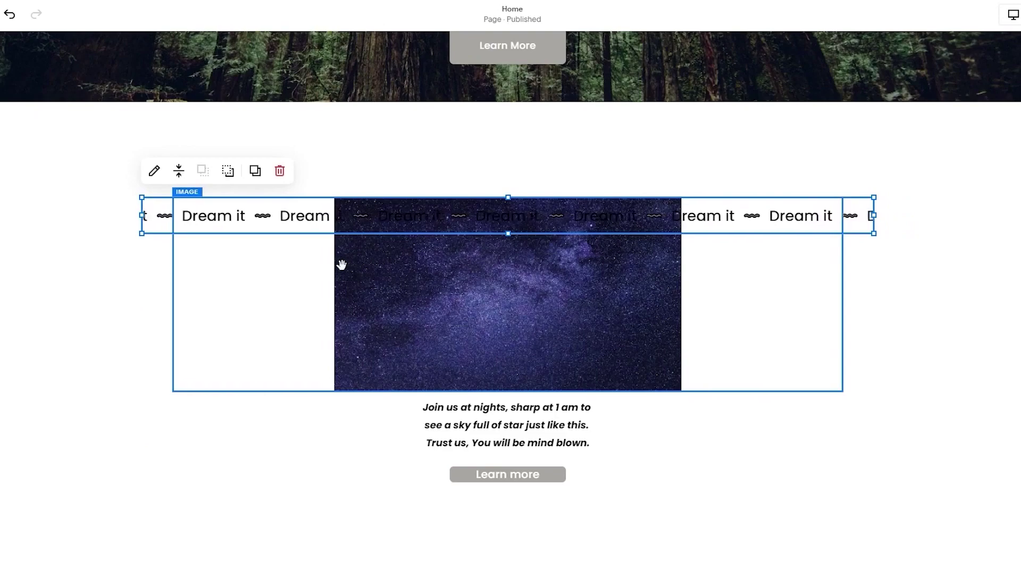
drag(285, 223, 492, 191)
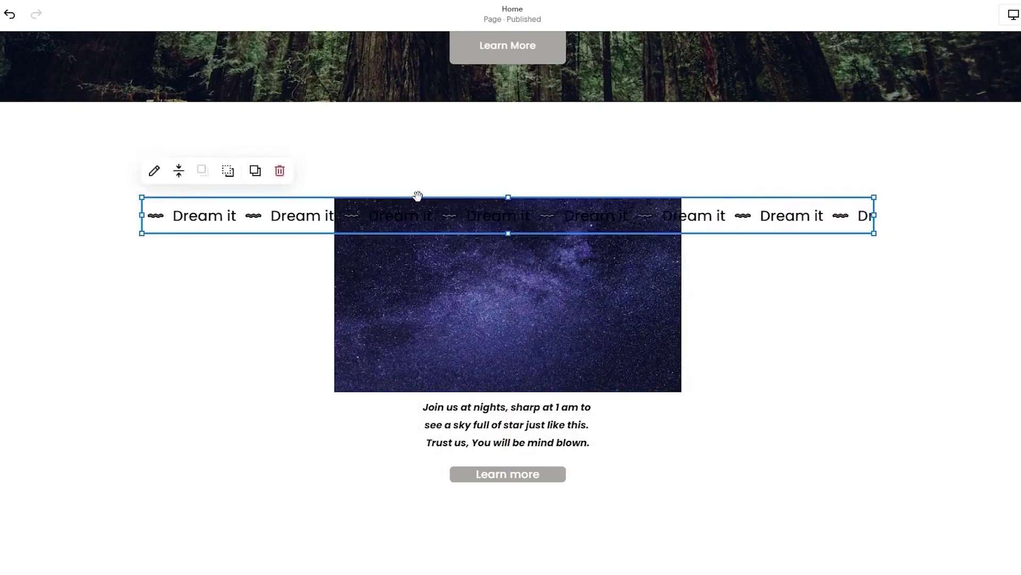
click(535, 137)
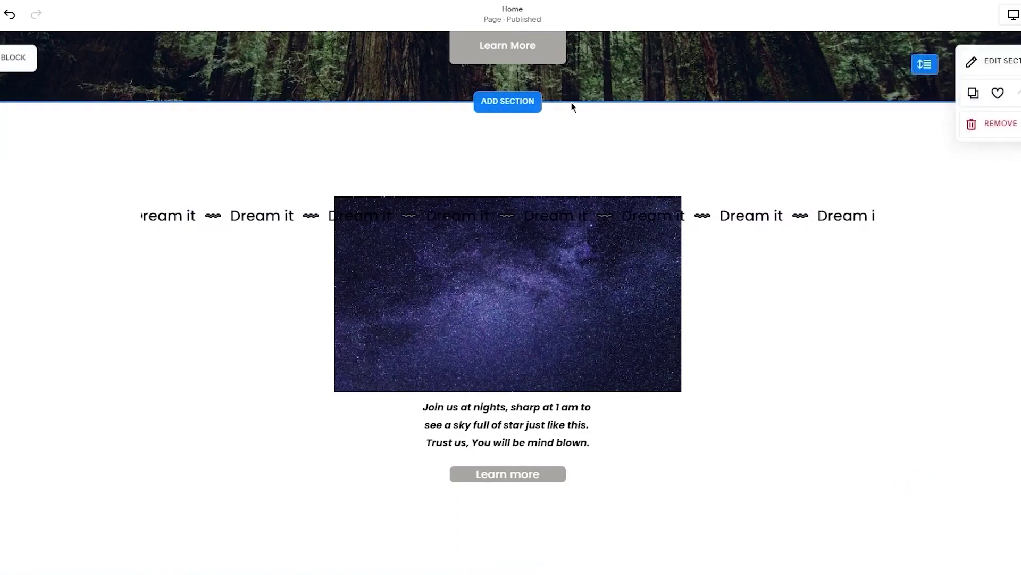
Drag the star image below the 'Dream it' marquee, with caption and Learn more button beneath it
drag(609, 213, 606, 254)
drag(608, 189, 607, 176)
drag(540, 480, 541, 506)
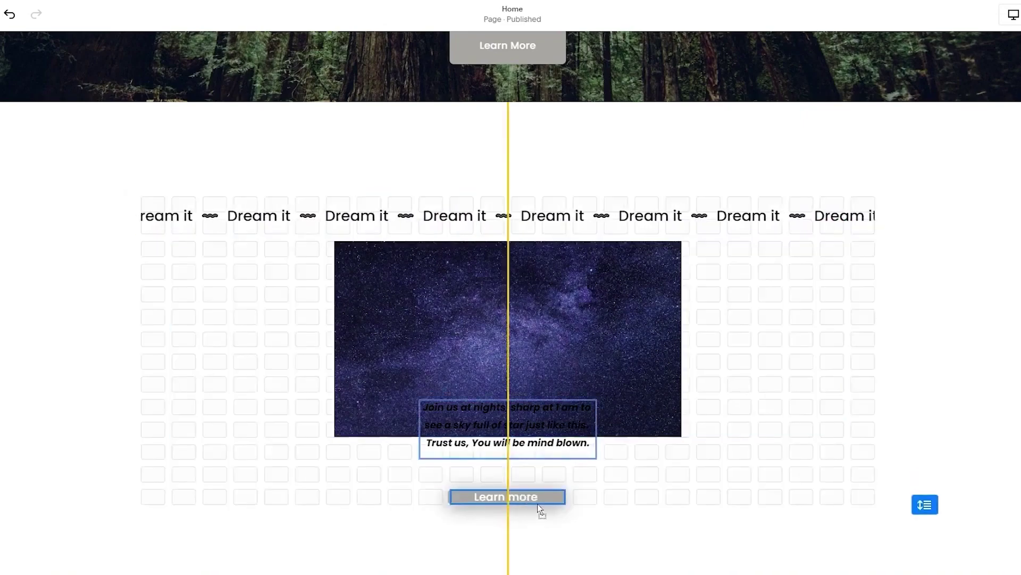
drag(521, 431, 550, 527)
click(554, 474)
click(605, 474)
drag(561, 452, 560, 474)
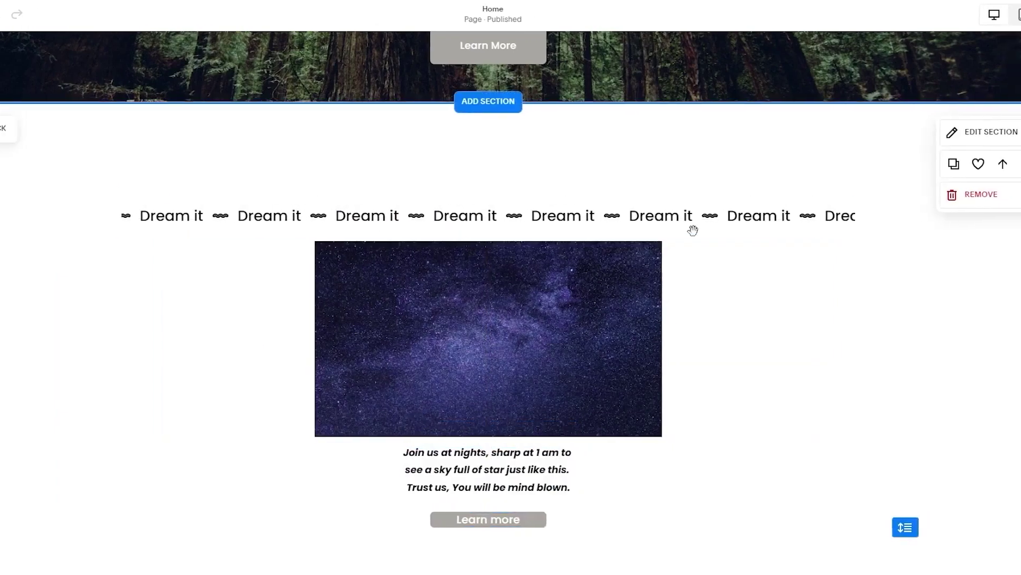
Open the scrolling block's 'Dream it' item for editing
click(671, 217)
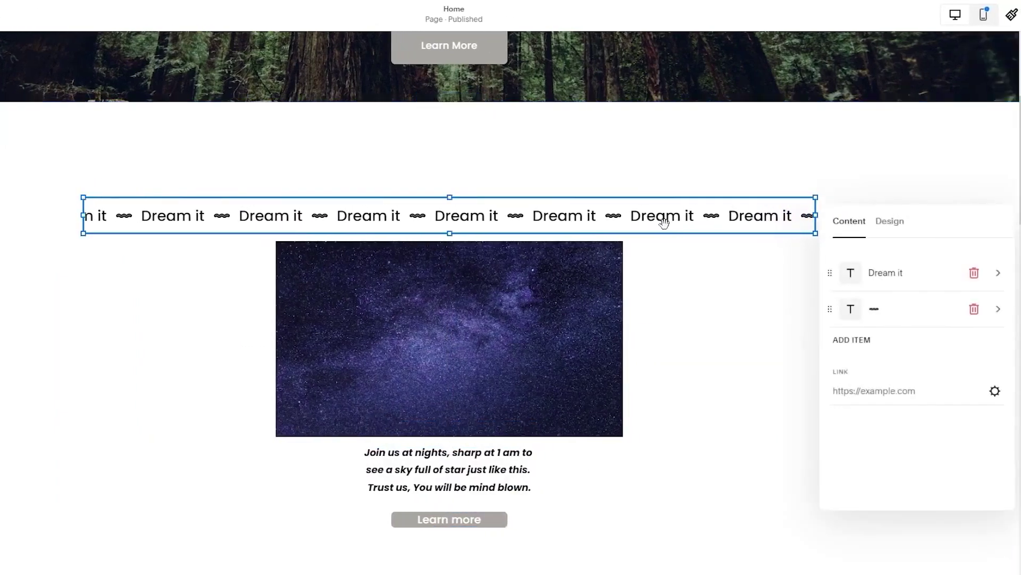
click(935, 272)
double_click(918, 270)
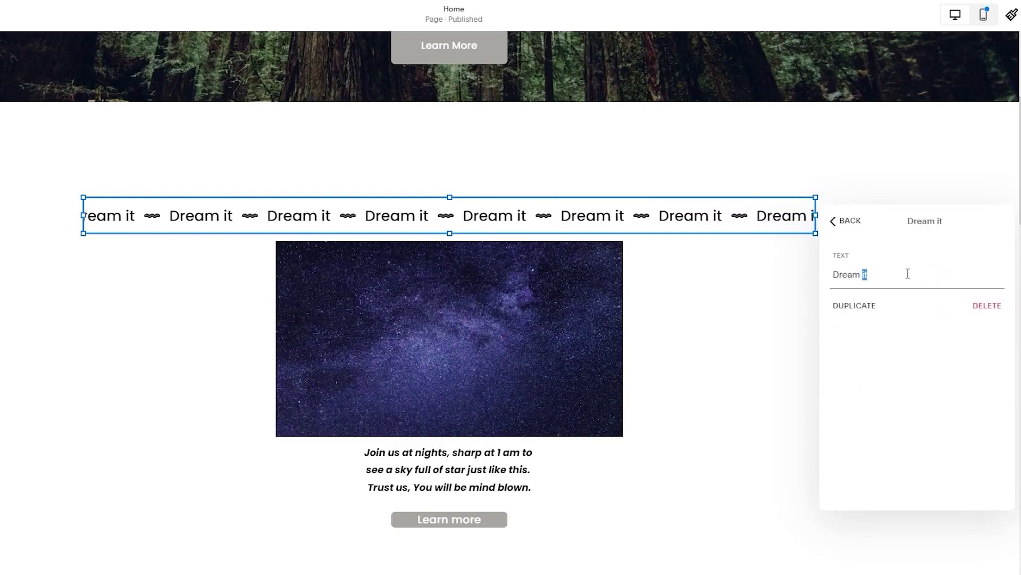
click(804, 282)
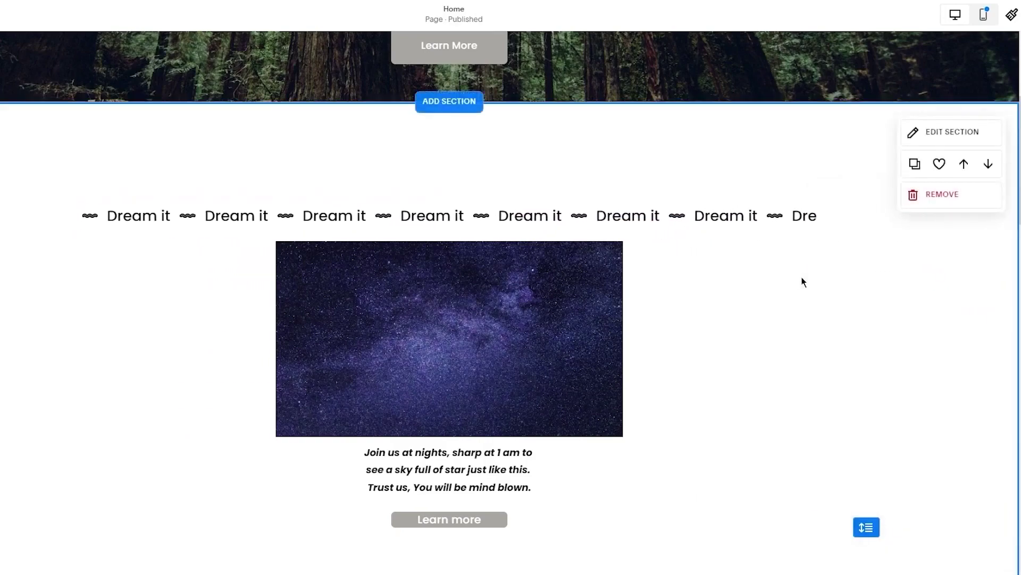
click(802, 226)
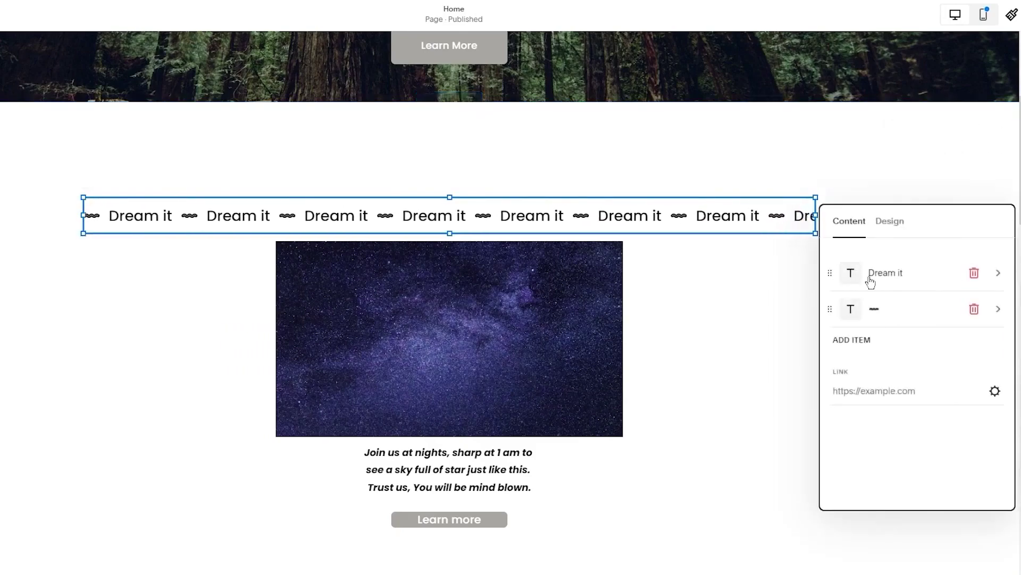
click(910, 276)
drag(867, 274, 847, 278)
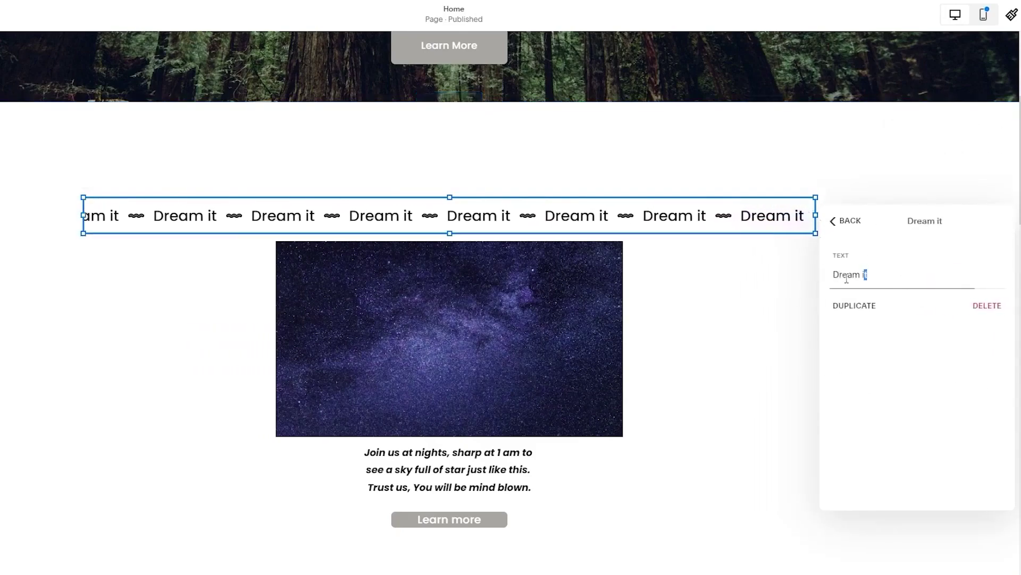
click(798, 277)
Replace the marquee item text with 'SKY FULL OF STARS' and close the settings
click(798, 277)
key(ctrl+a)
text(s)
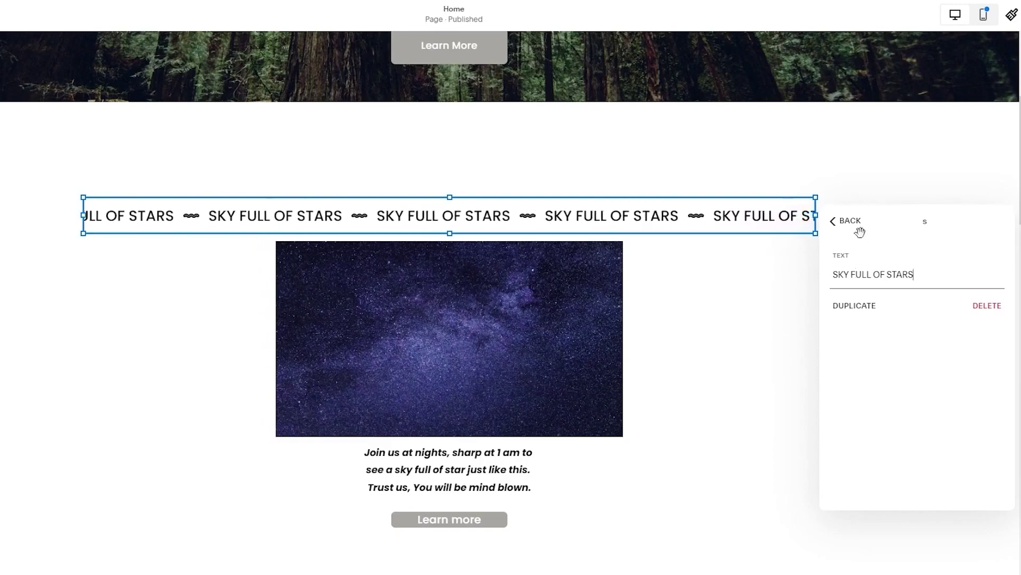
click(843, 228)
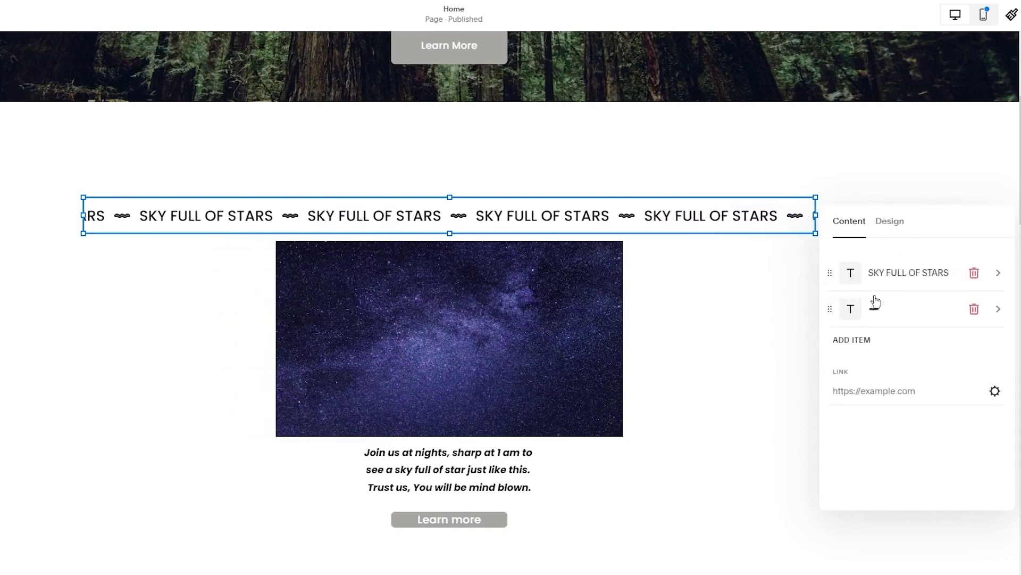
click(873, 300)
click(835, 224)
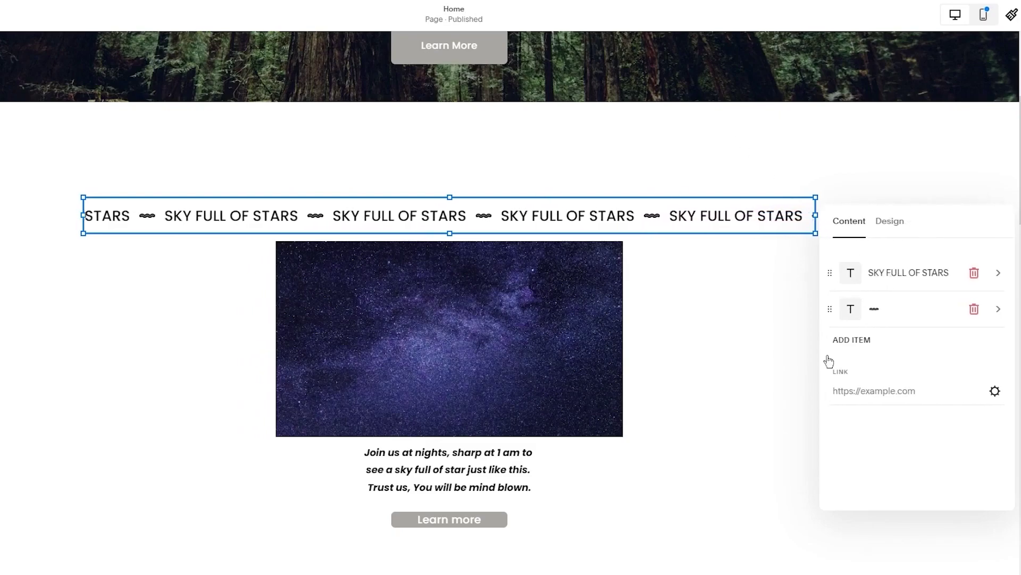
click(733, 371)
Open the starry section's background options and look through its colour themes
scroll(938, 278, down, 5)
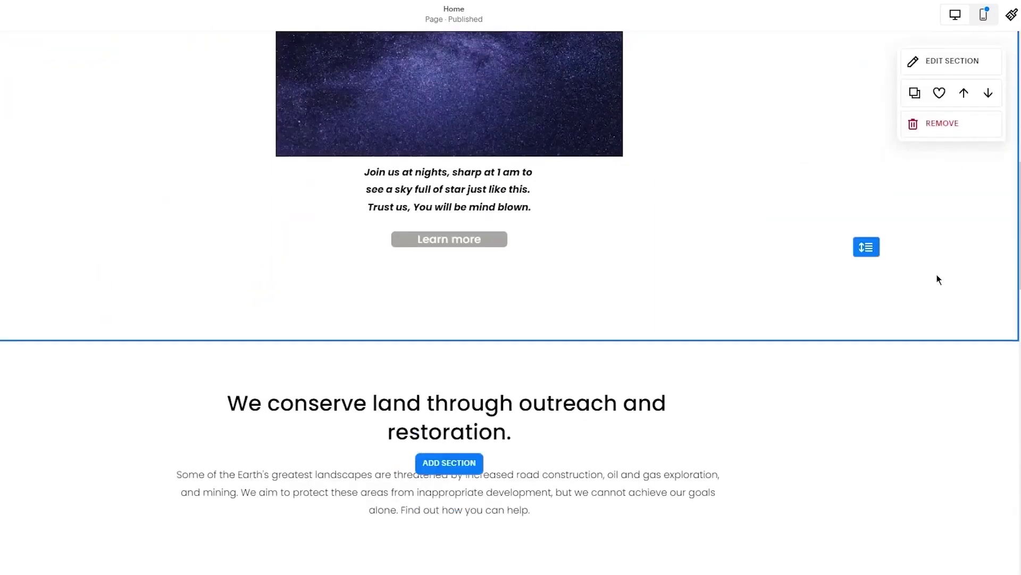
scroll(937, 279, up, 3)
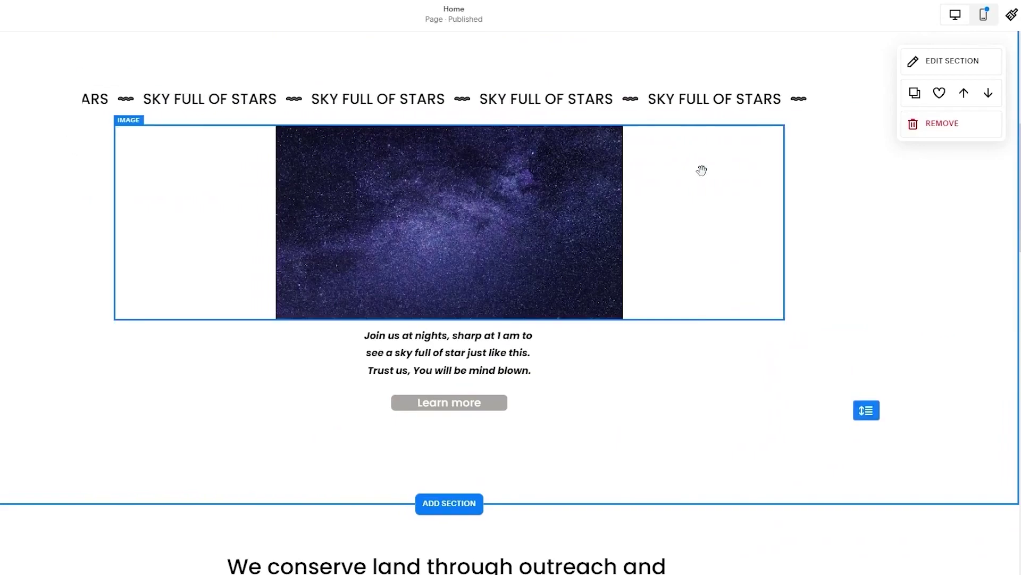
click(917, 63)
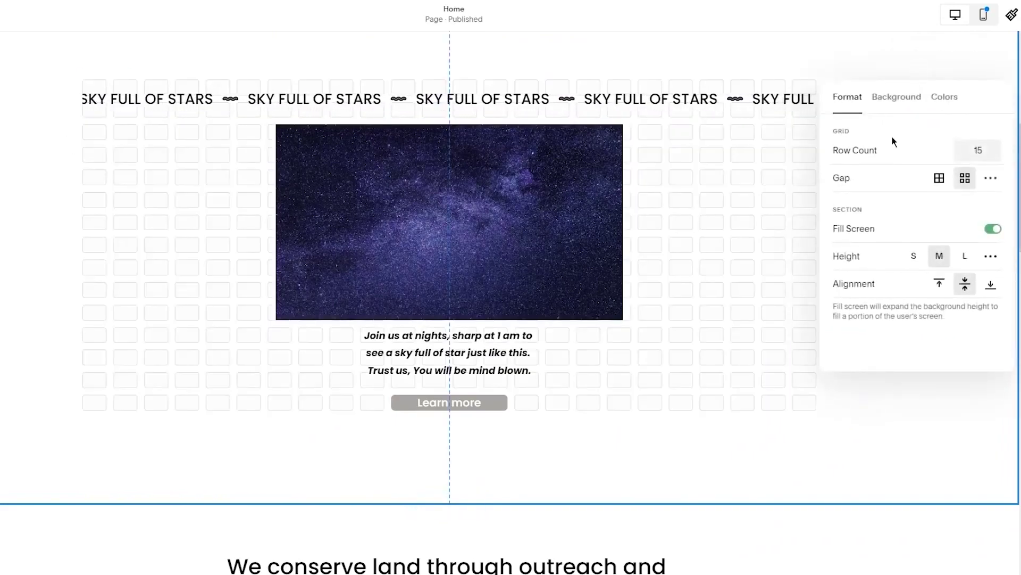
click(894, 111)
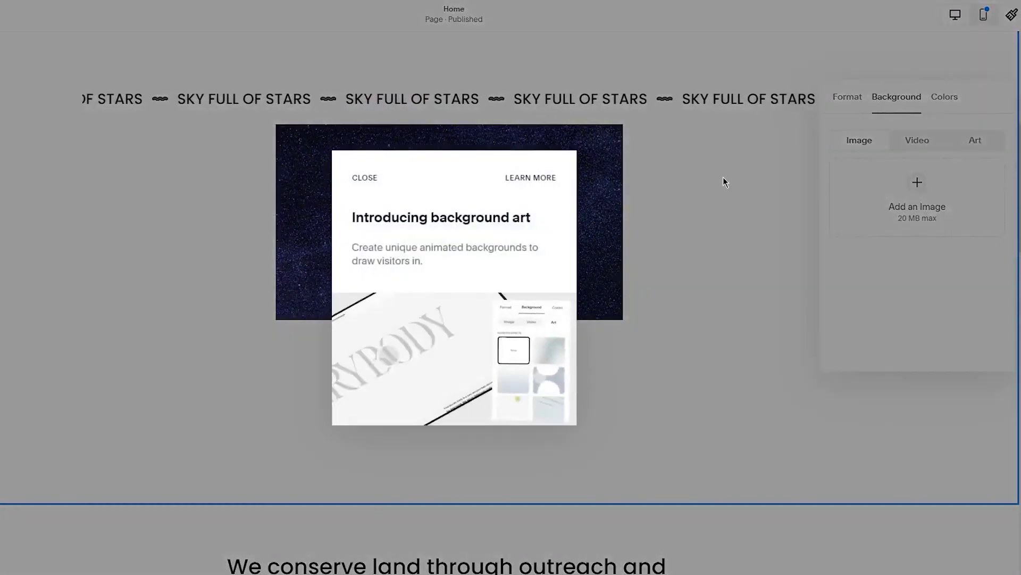
click(363, 176)
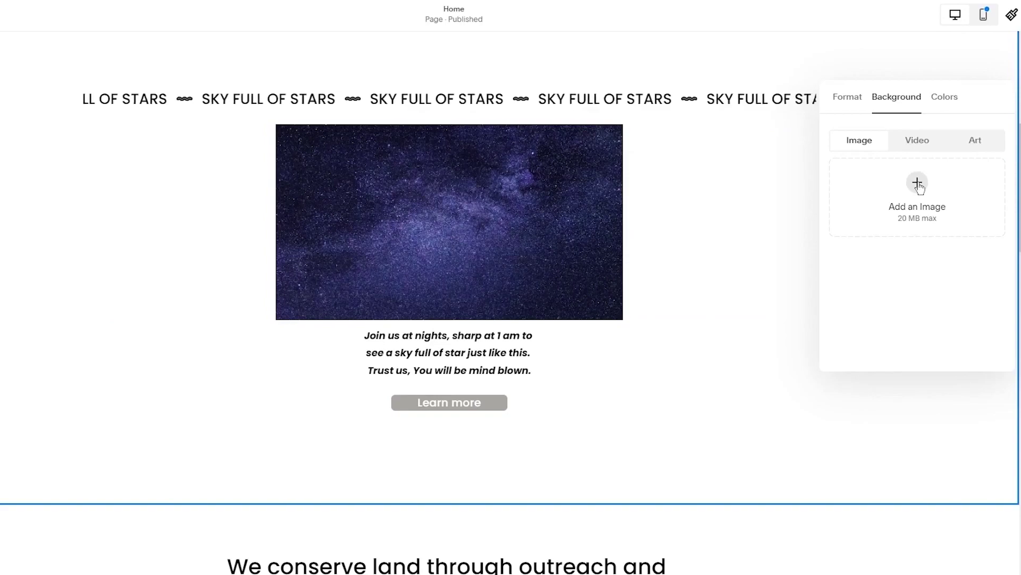
click(936, 101)
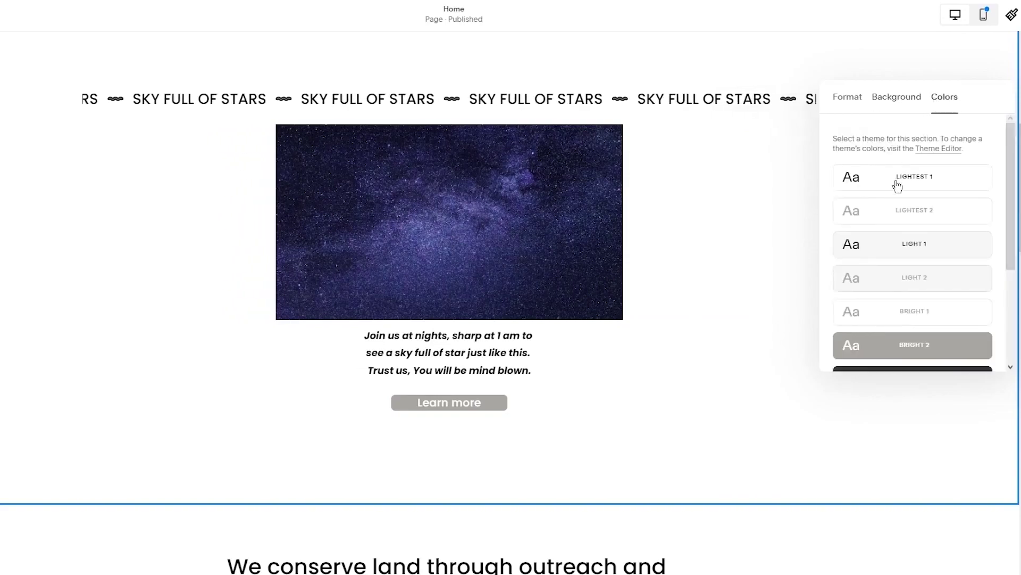
scroll(904, 196, down, 3)
scroll(922, 192, up, 2)
click(903, 97)
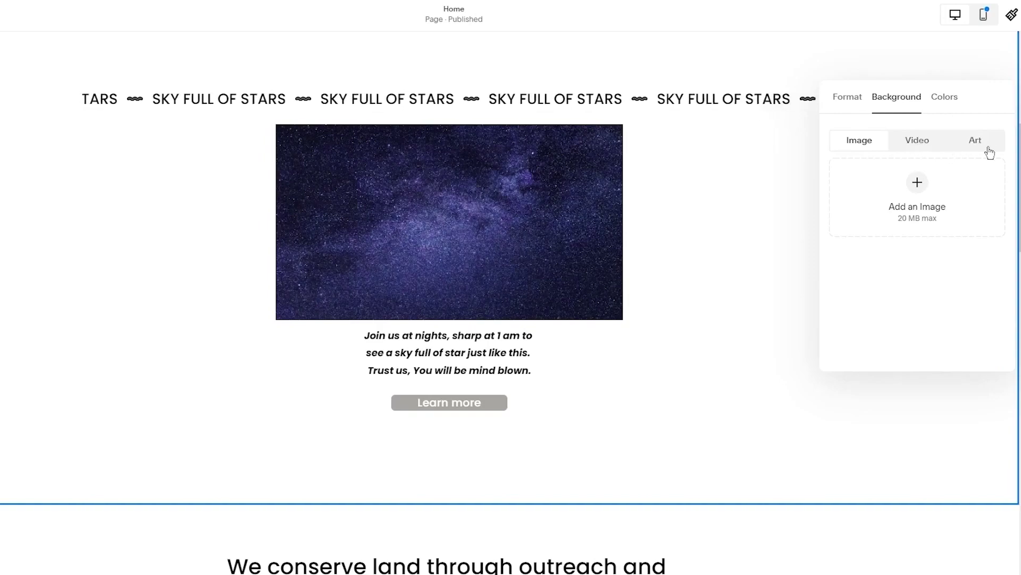
Apply the grey wave Surface art background, then switch to the Video and Image background tabs
click(975, 140)
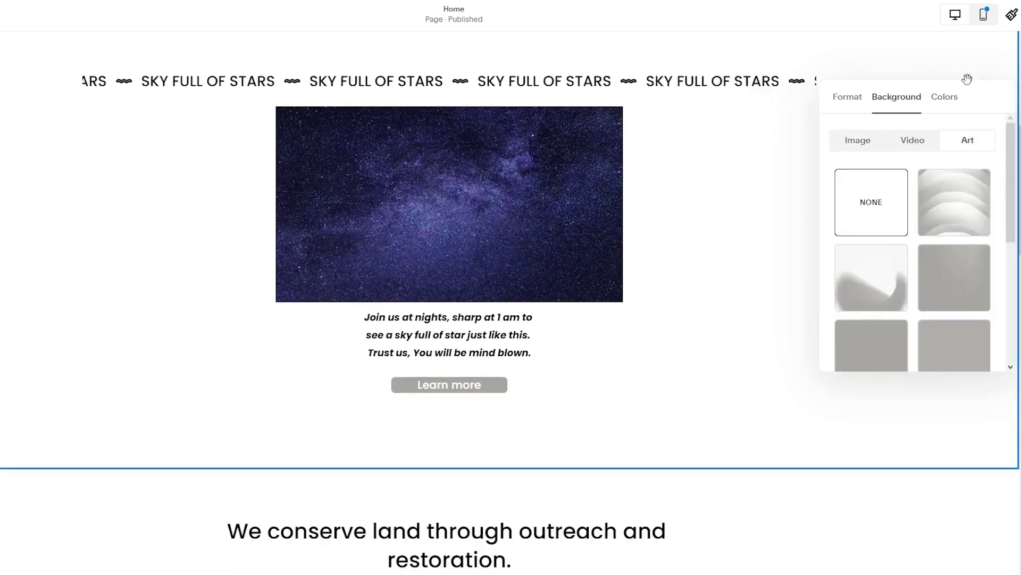
click(954, 209)
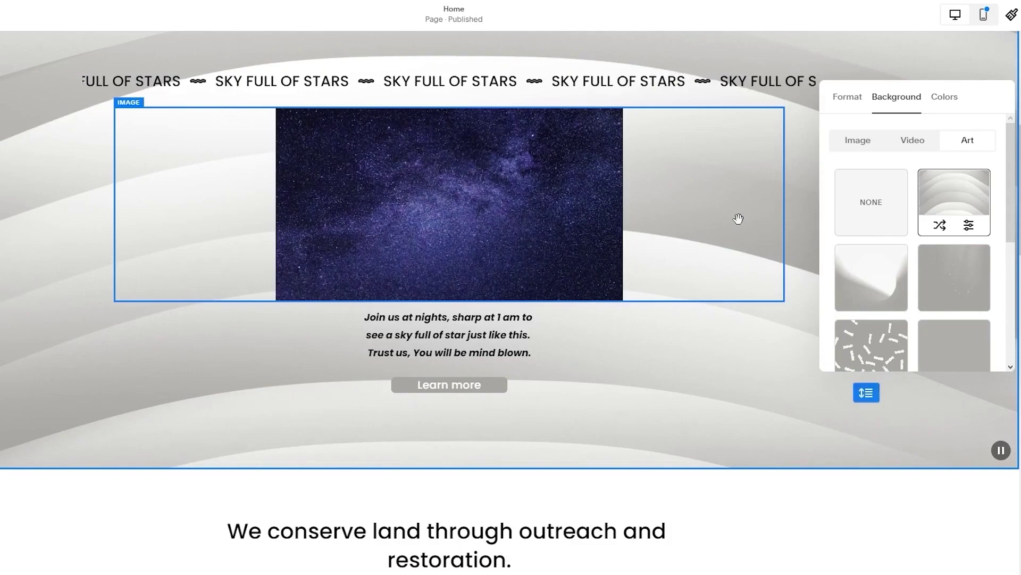
scroll(738, 218, up, 3)
scroll(928, 313, down, 5)
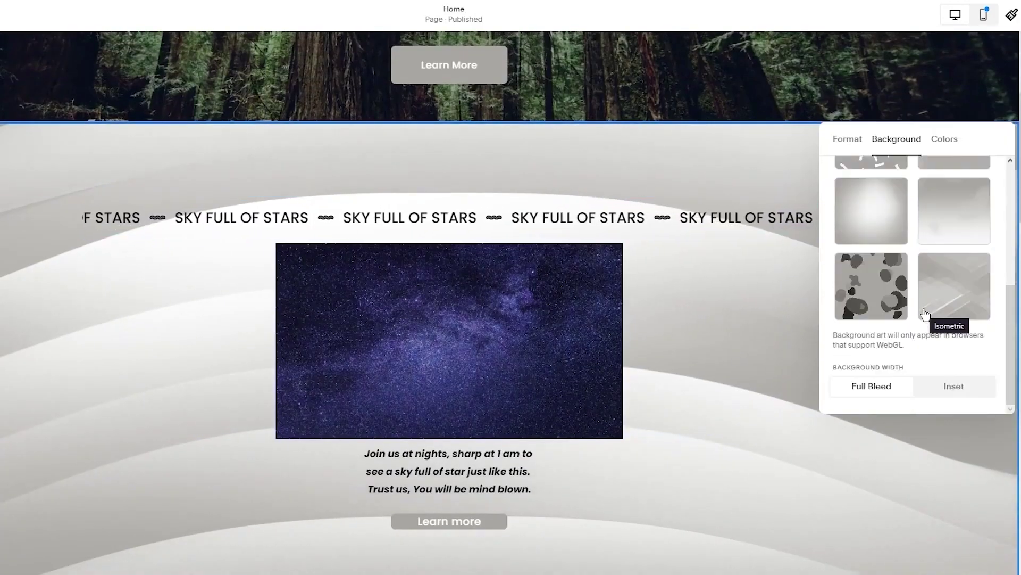
scroll(924, 298, up, 5)
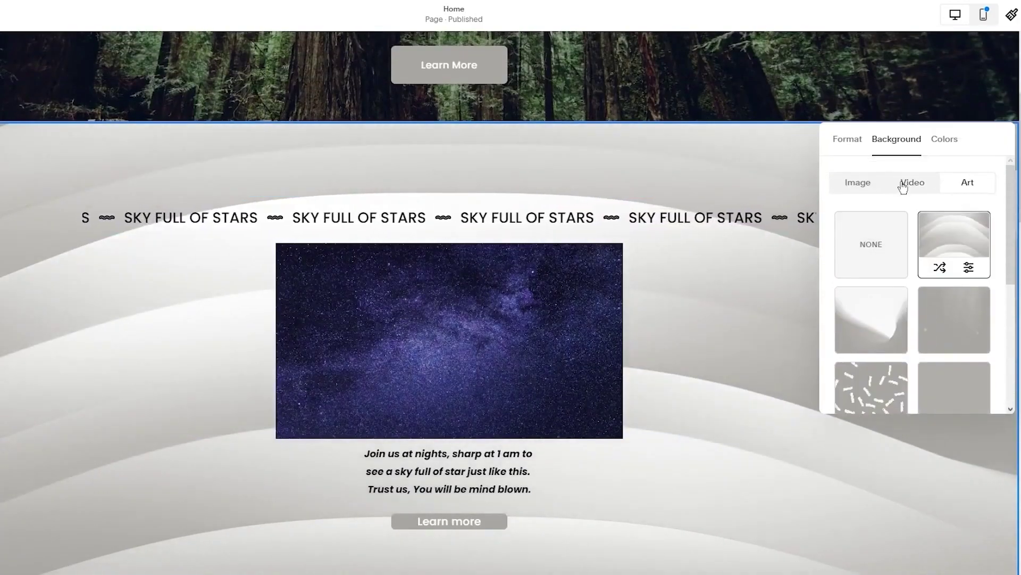
click(910, 184)
click(853, 186)
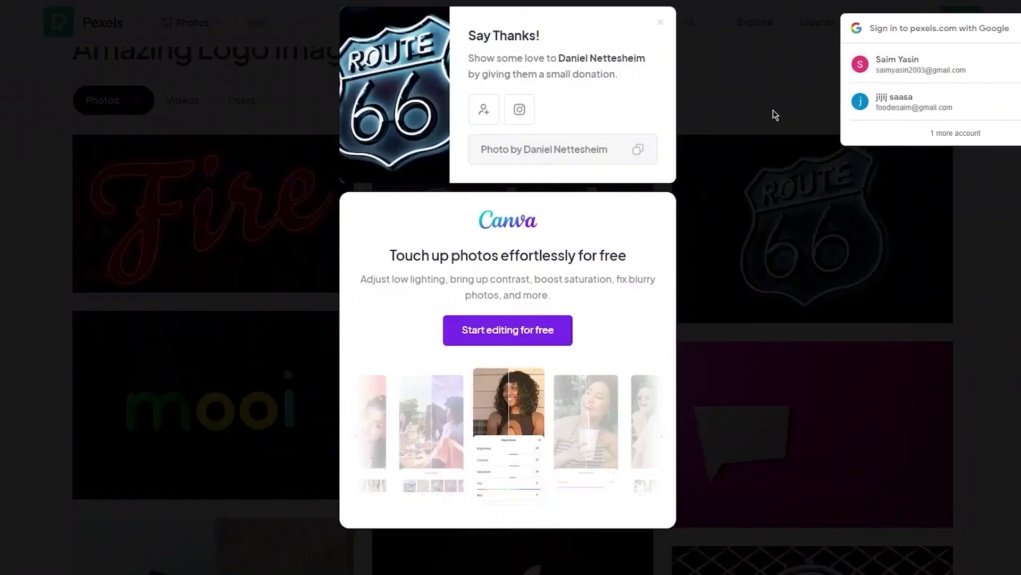
click(775, 115)
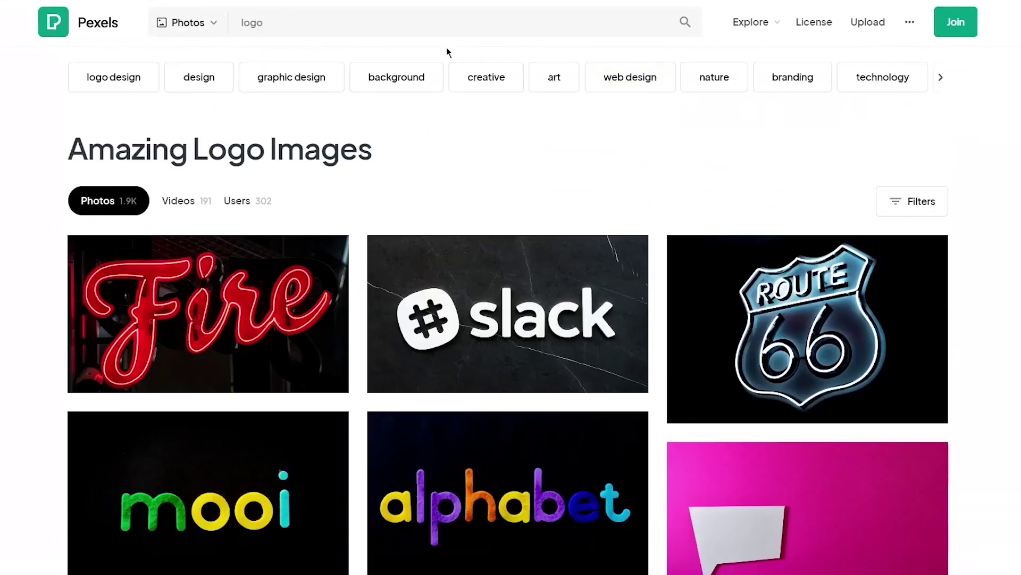
Search Pexels for 'texture' and download the green leaves photo
click(460, 23)
drag(461, 23, 190, 37)
text(texture)
key(Return)
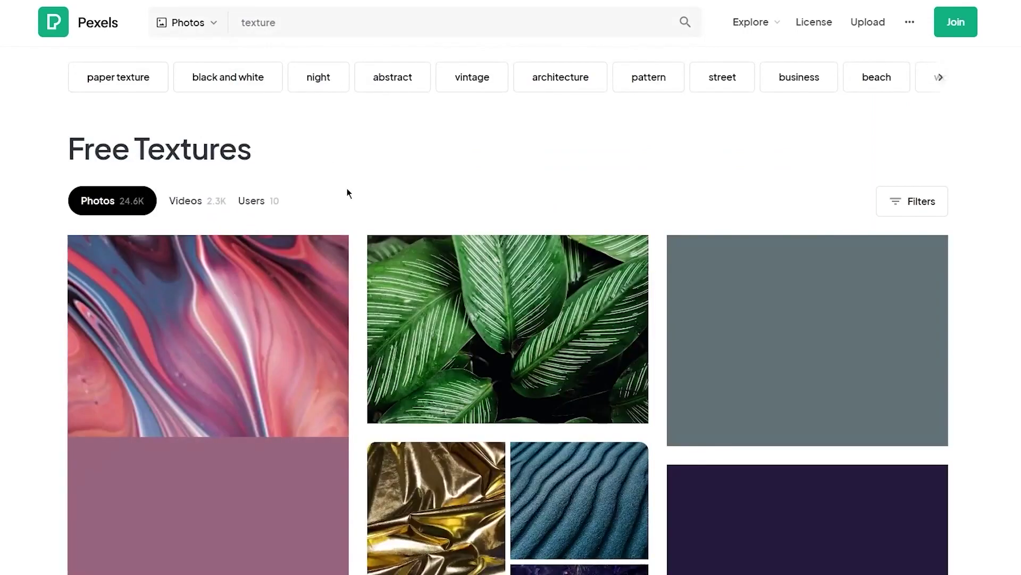
scroll(405, 271, down, 3)
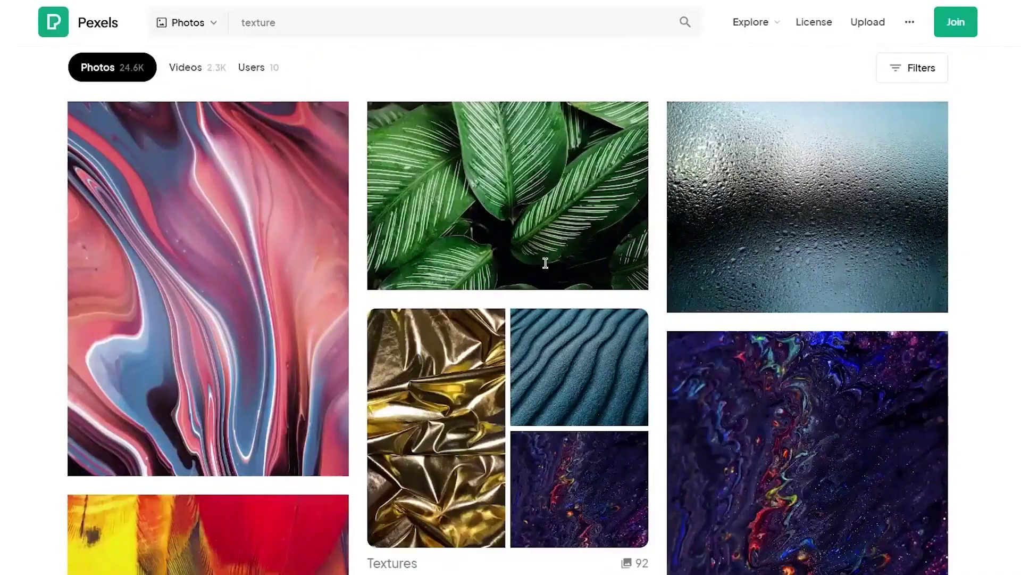
scroll(536, 324, down, 5)
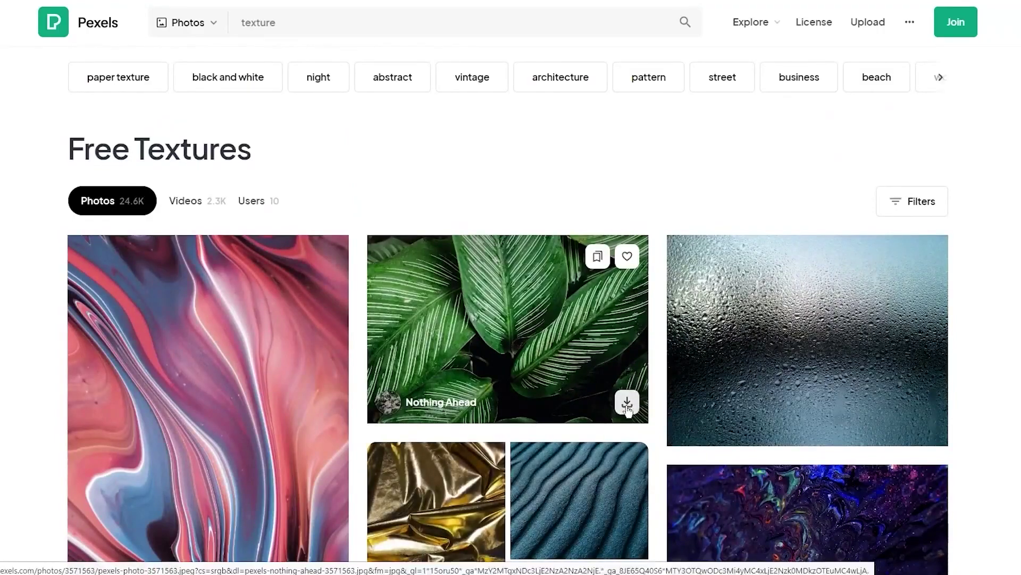
click(627, 407)
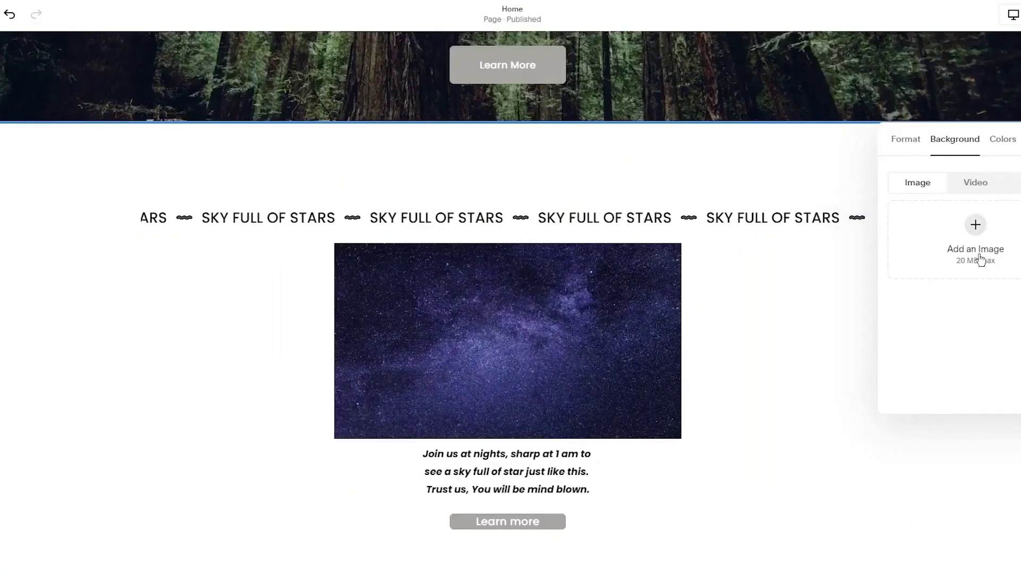
Upload pexels-nothing-ahead-3571563 as the starry section's background image
click(979, 254)
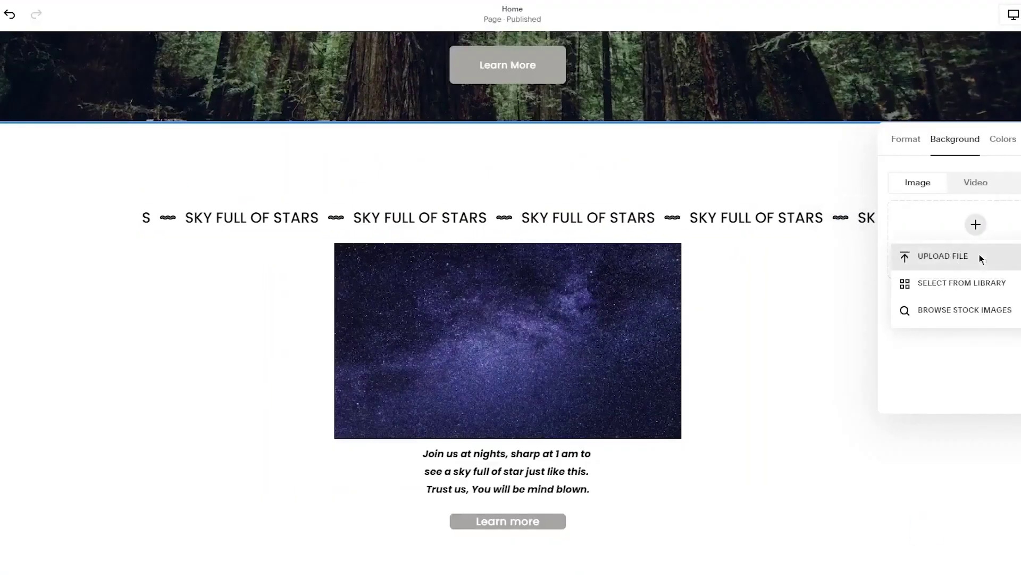
click(939, 259)
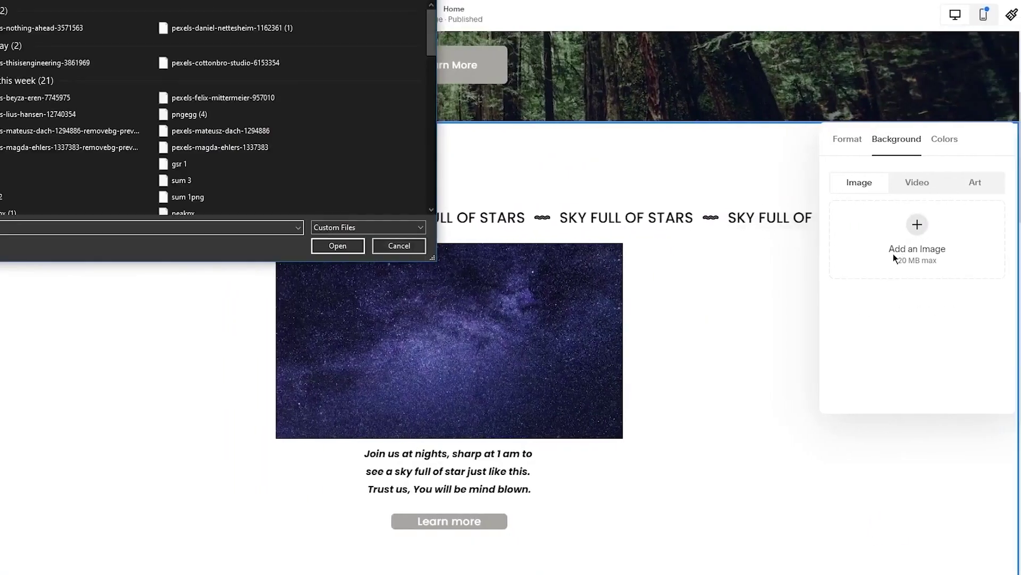
click(46, 32)
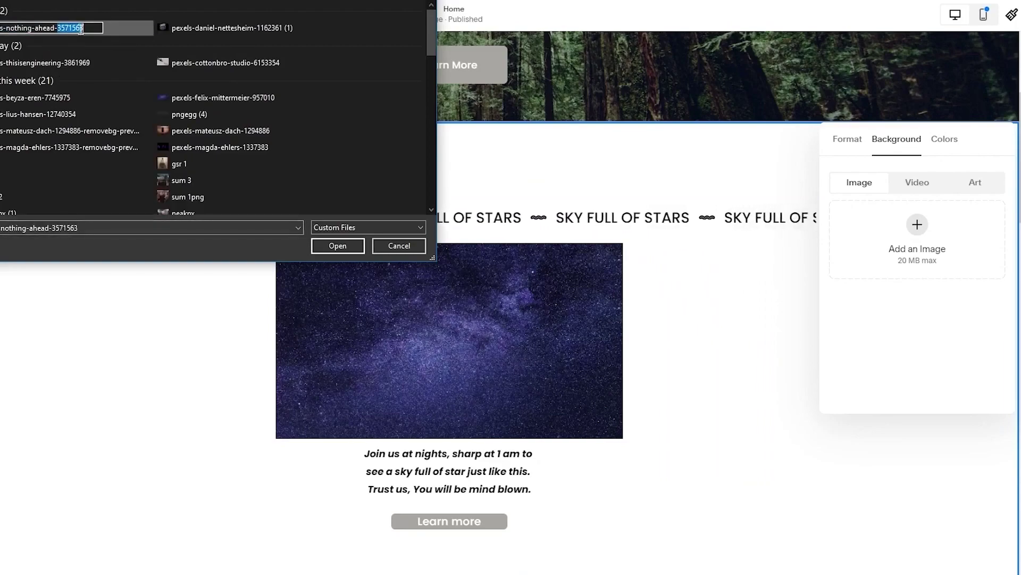
double_click(123, 27)
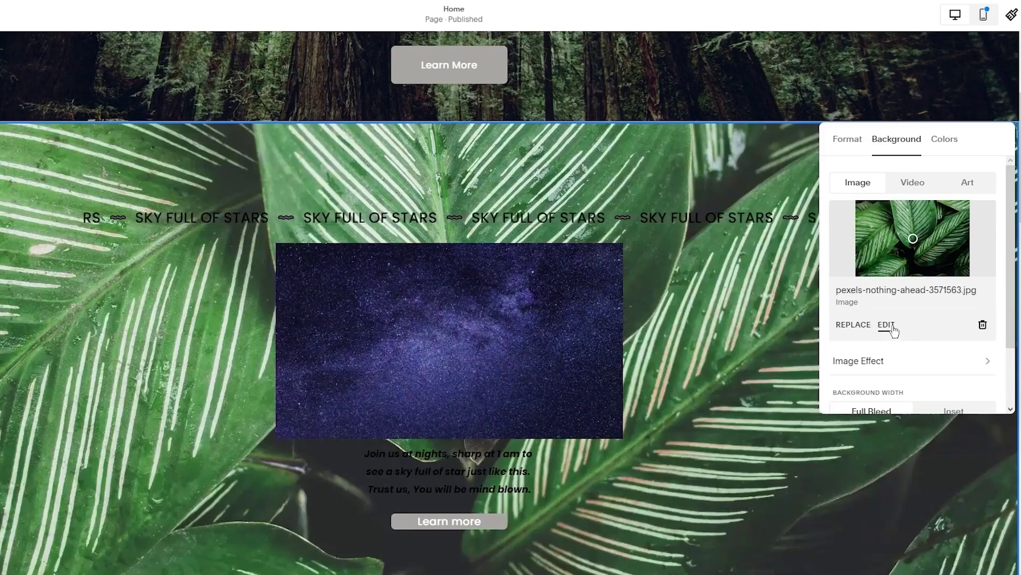
click(718, 418)
Recolour the stargazing caption below the starry image to white
click(821, 274)
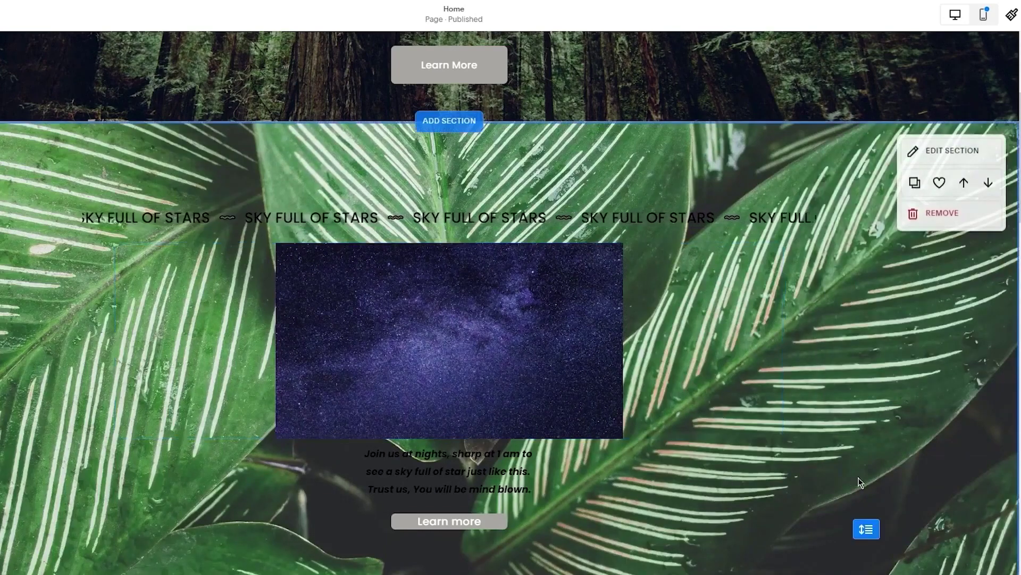
scroll(422, 262, down, 2)
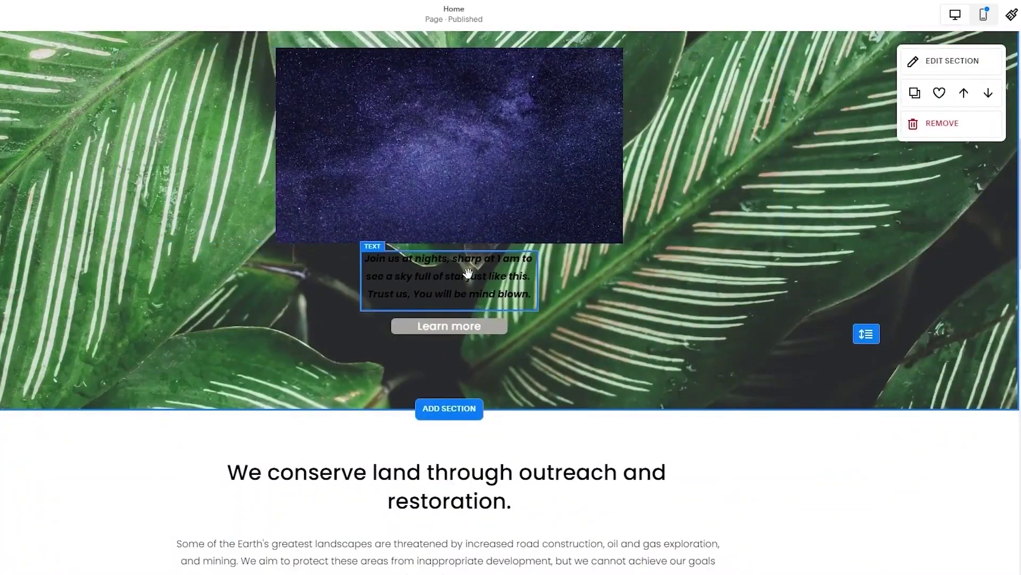
click(469, 272)
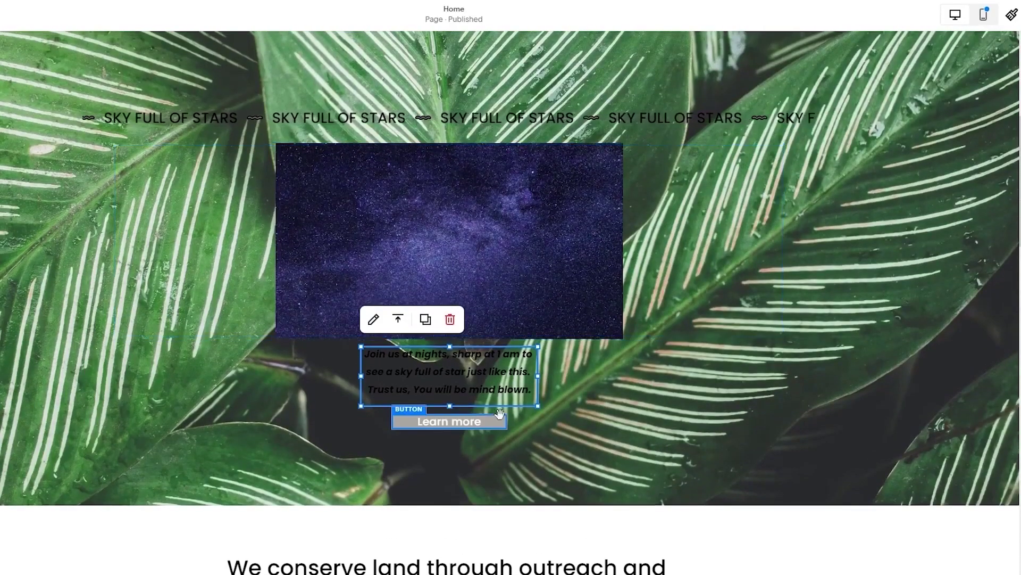
drag(532, 390, 363, 353)
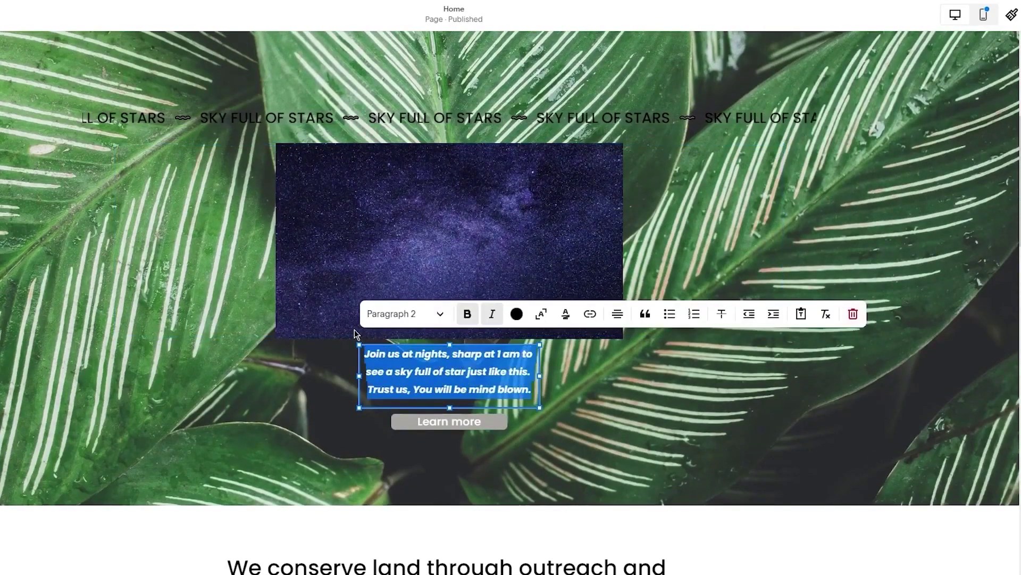
click(516, 313)
click(455, 388)
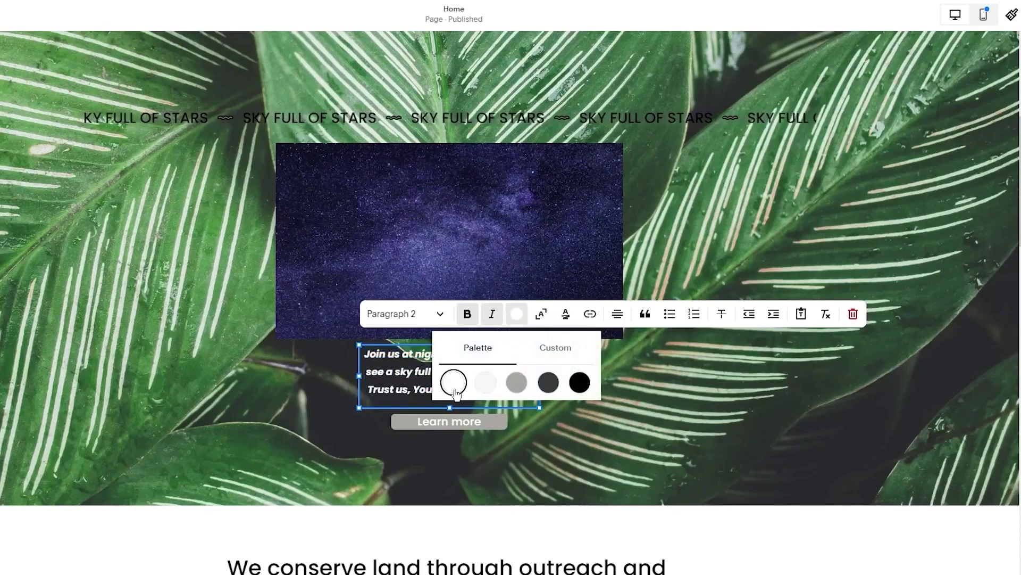
click(711, 436)
Open the SKY FULL OF STARS marquee's item details, then its Design settings
scroll(616, 264, up, 2)
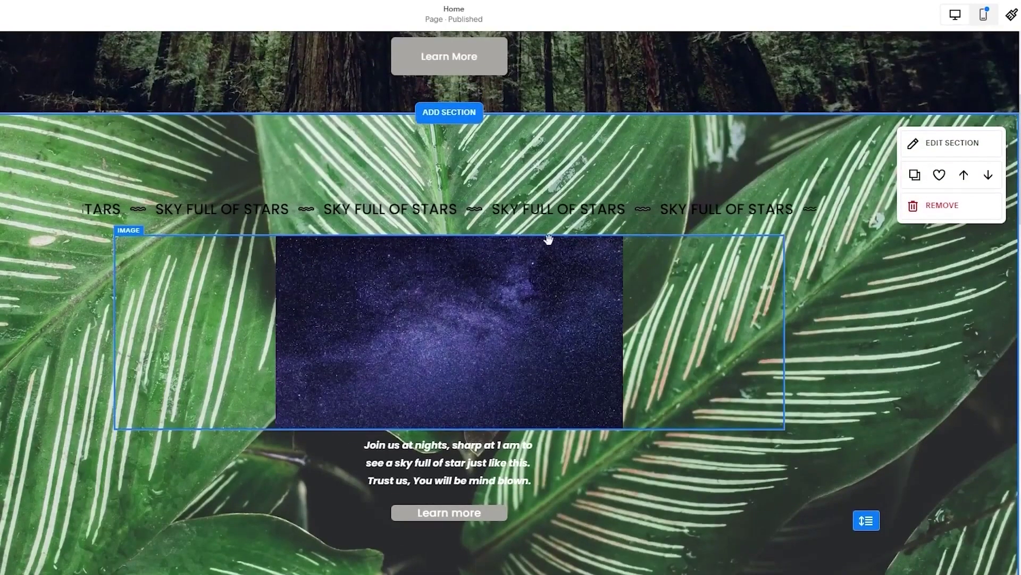
double_click(628, 210)
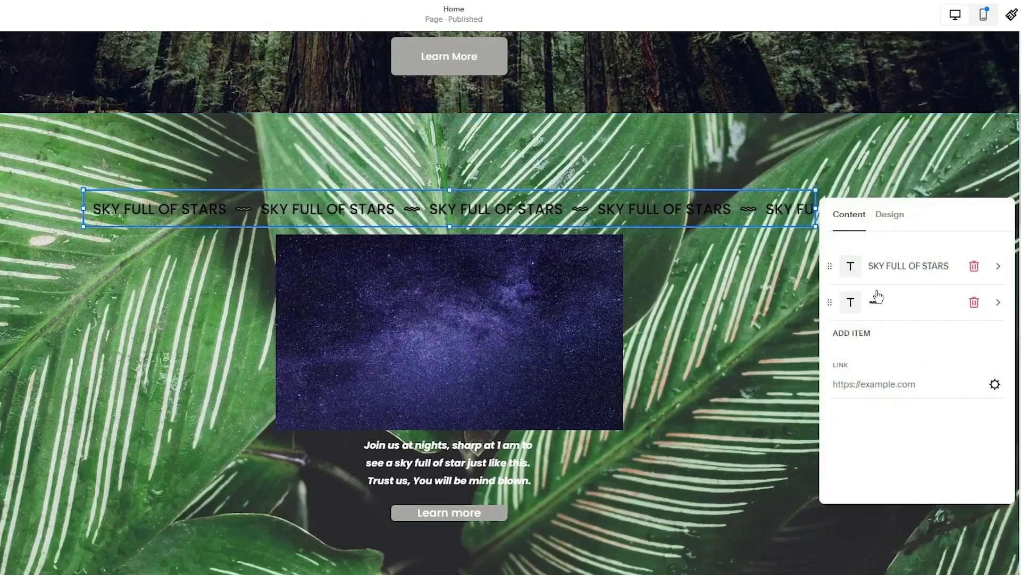
click(902, 266)
click(843, 214)
click(890, 215)
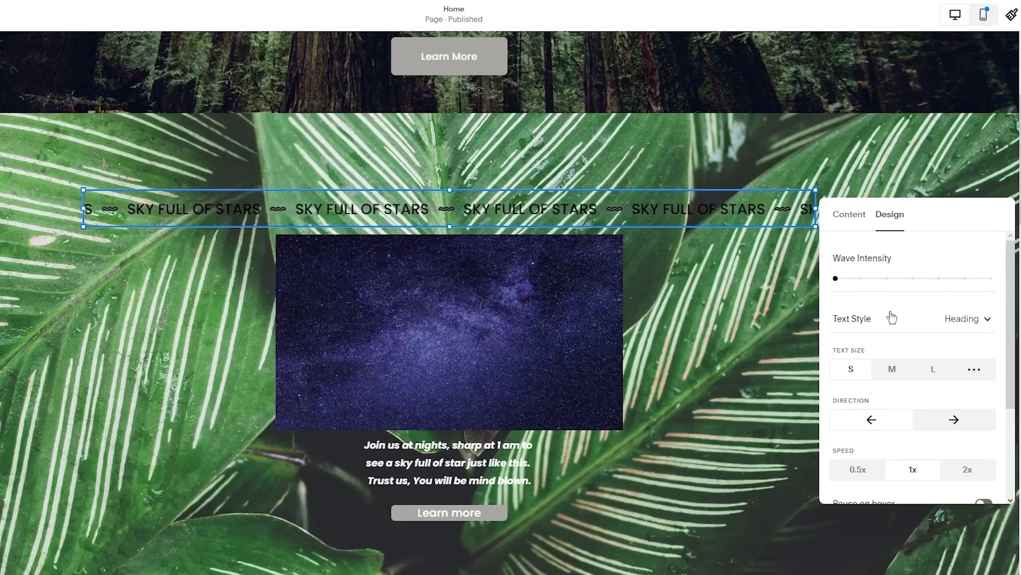
Try a white background band on the marquee, then remove it
scroll(885, 306, down, 1)
scroll(895, 369, down, 3)
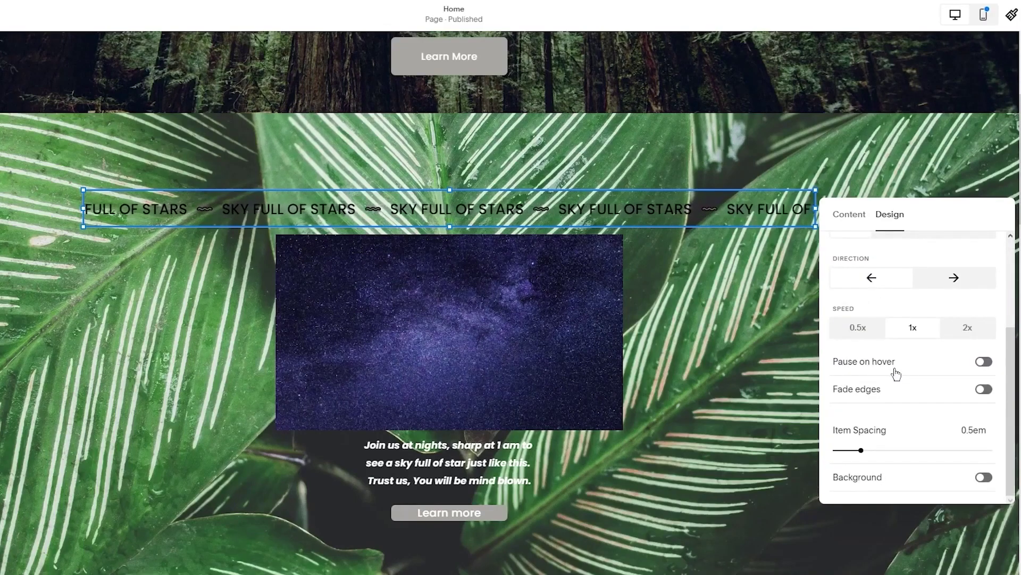
scroll(895, 370, up, 3)
scroll(931, 426, down, 3)
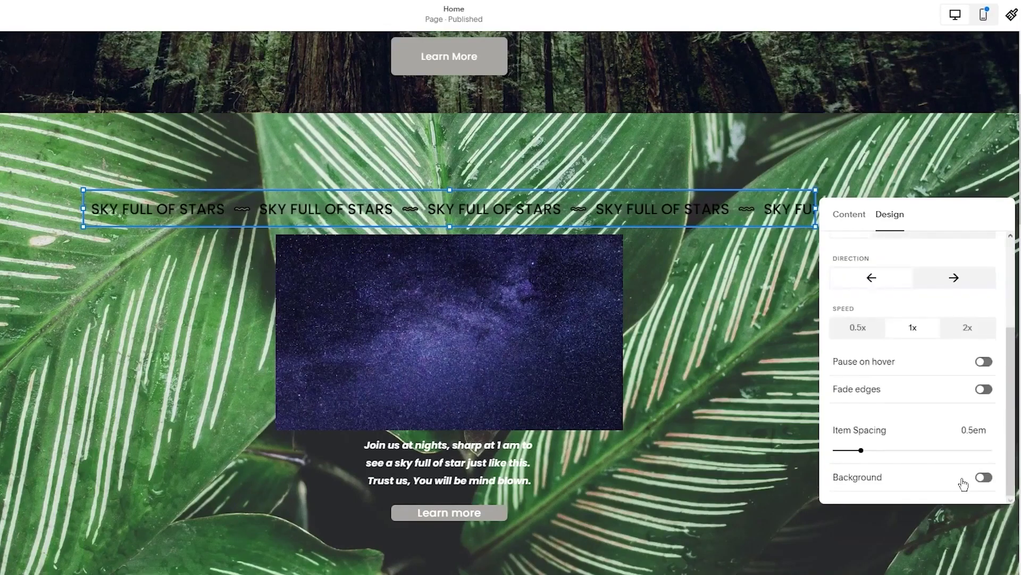
click(970, 483)
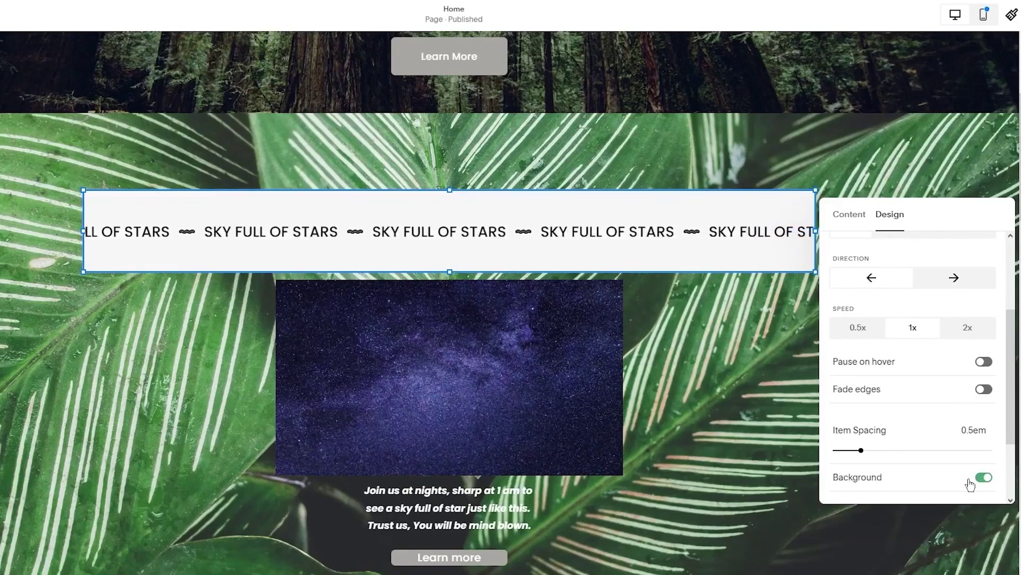
click(969, 483)
click(846, 215)
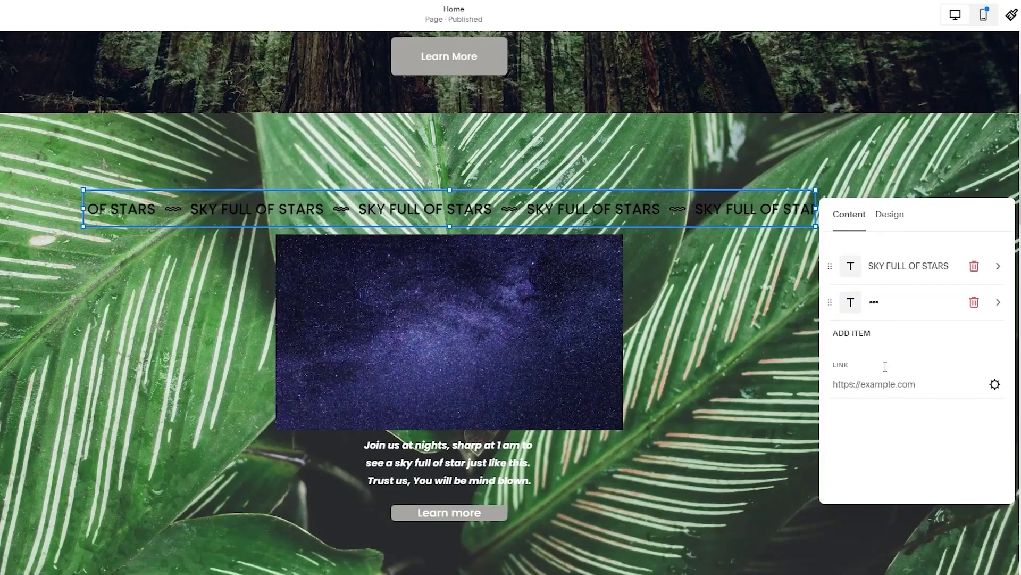
click(887, 217)
Test wave text, medium size, double speed and rightward scrolling, then restore leftward scrolling
mouse_move(836, 278)
mouse_down()
mouse_move(926, 287)
mouse_move(816, 275)
mouse_up()
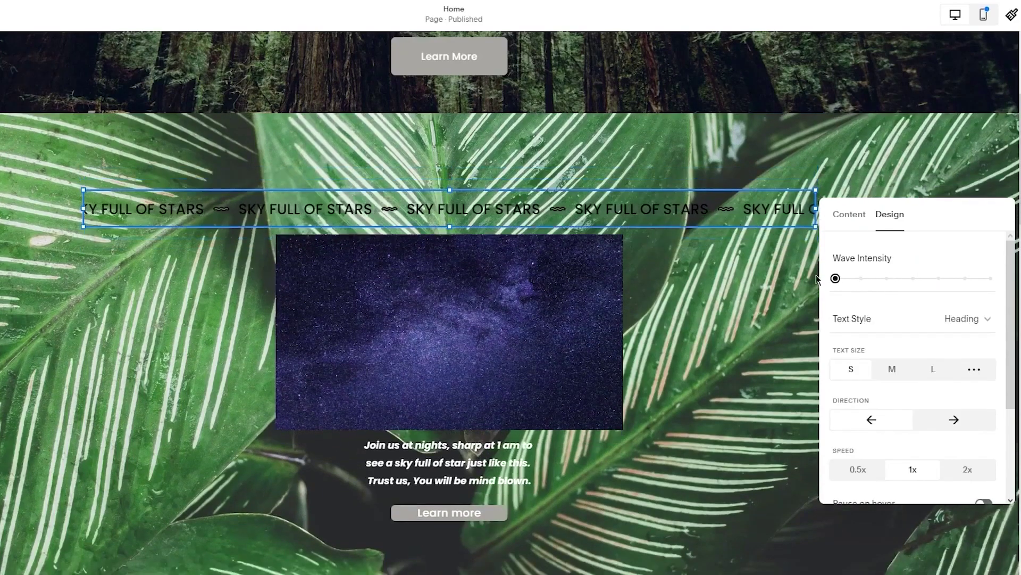
scroll(914, 349, down, 1)
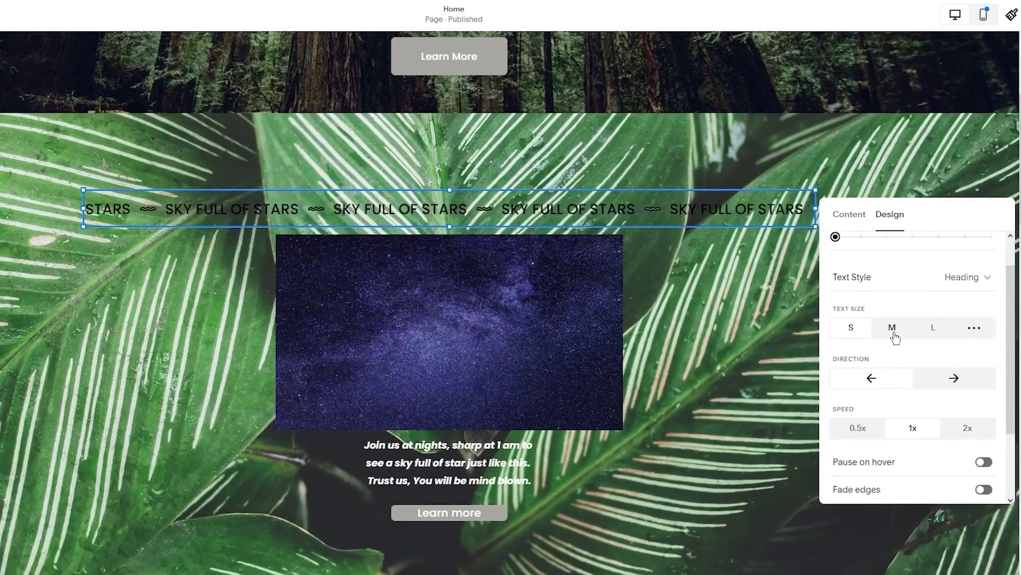
click(893, 334)
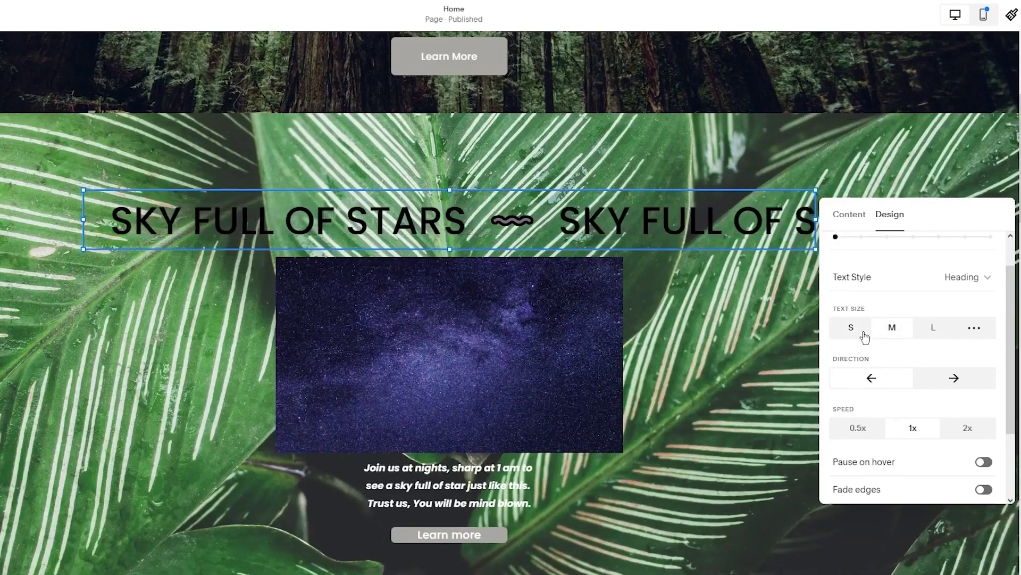
scroll(865, 338, down, 2)
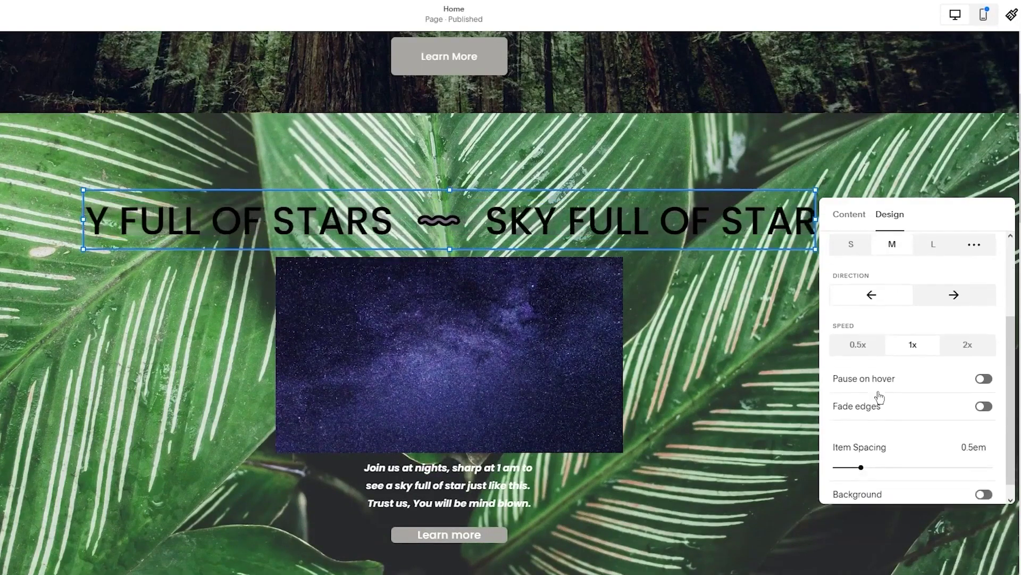
click(979, 346)
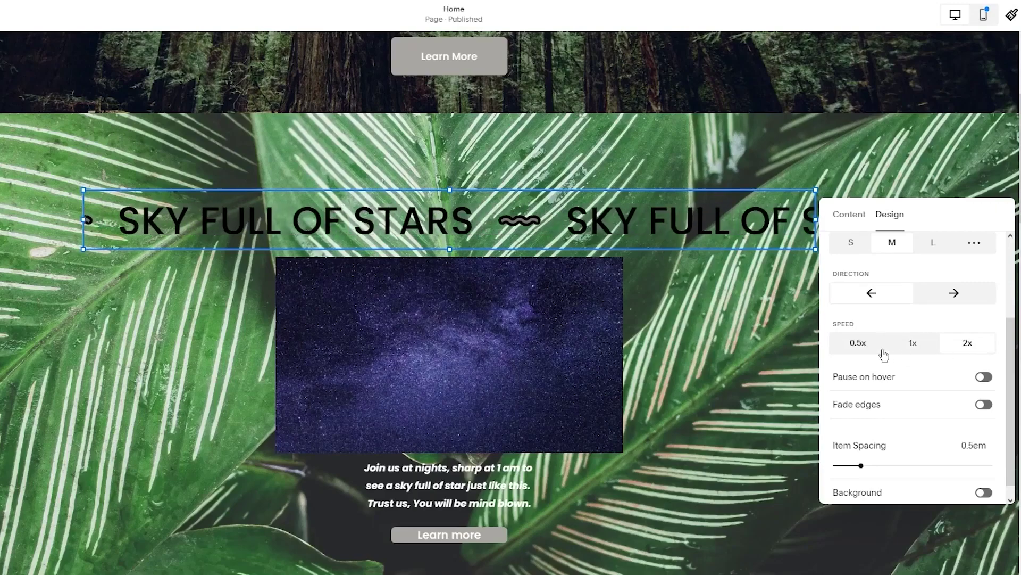
click(952, 295)
scroll(931, 302, up, 1)
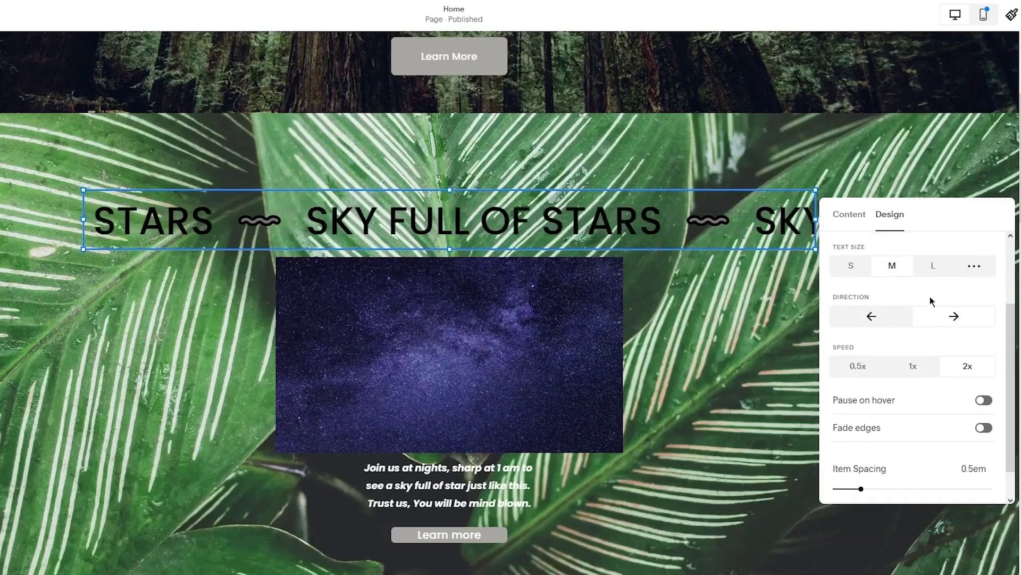
click(883, 316)
Set the marquee Text Size to S, keep Heading style, and enable Pause on hover
click(925, 273)
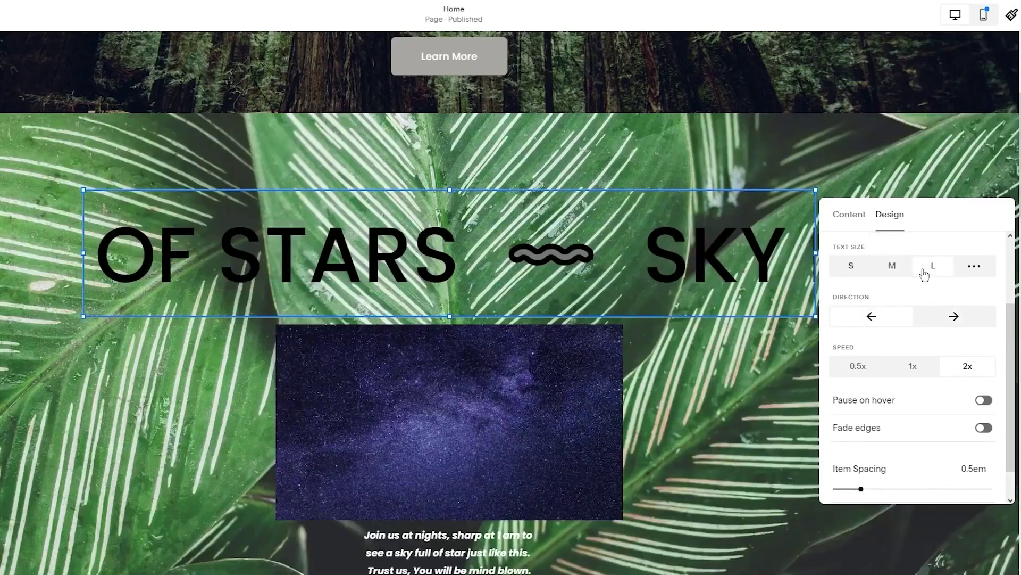
click(853, 268)
click(959, 270)
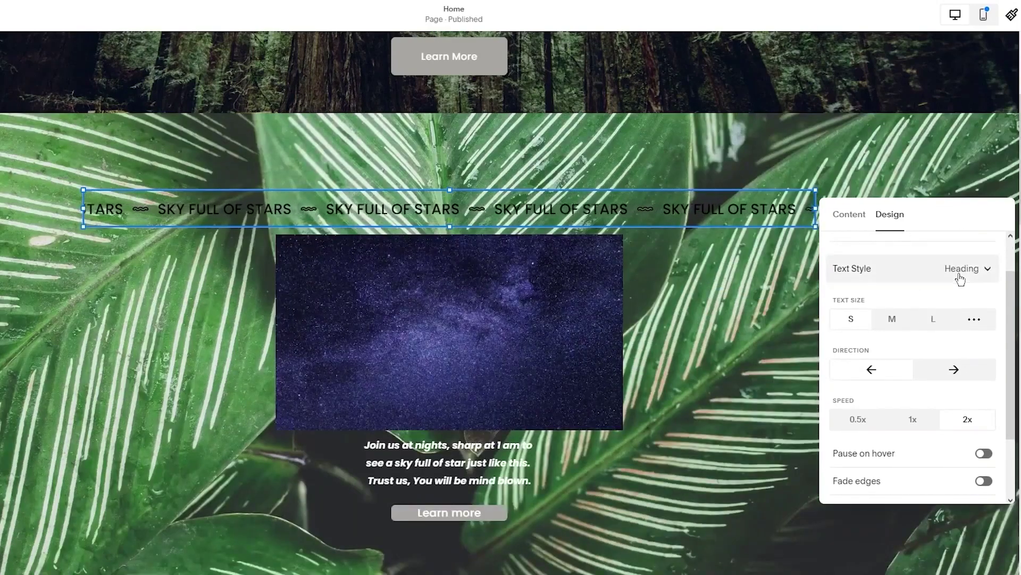
click(960, 269)
scroll(904, 330, down, 2)
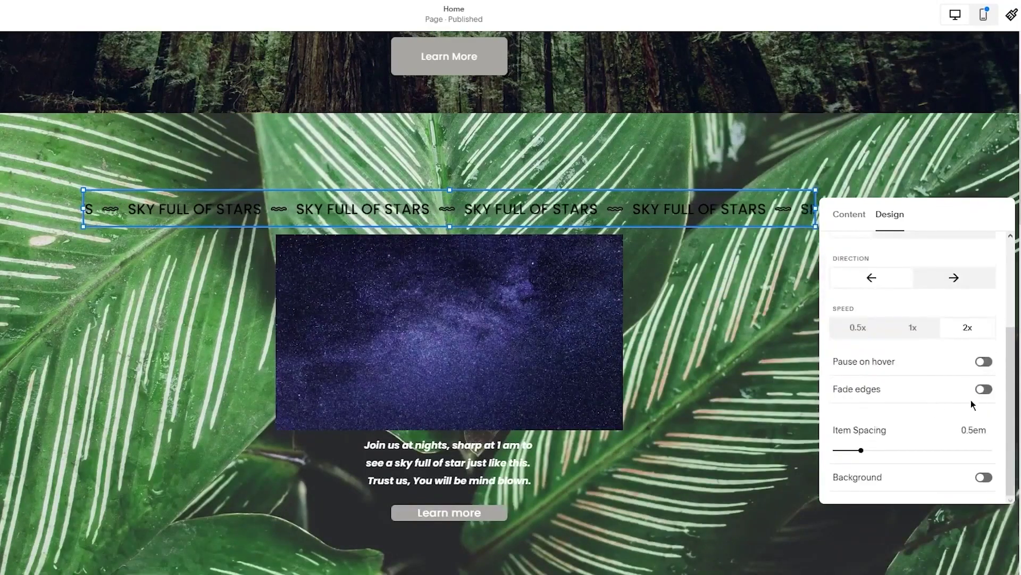
click(984, 361)
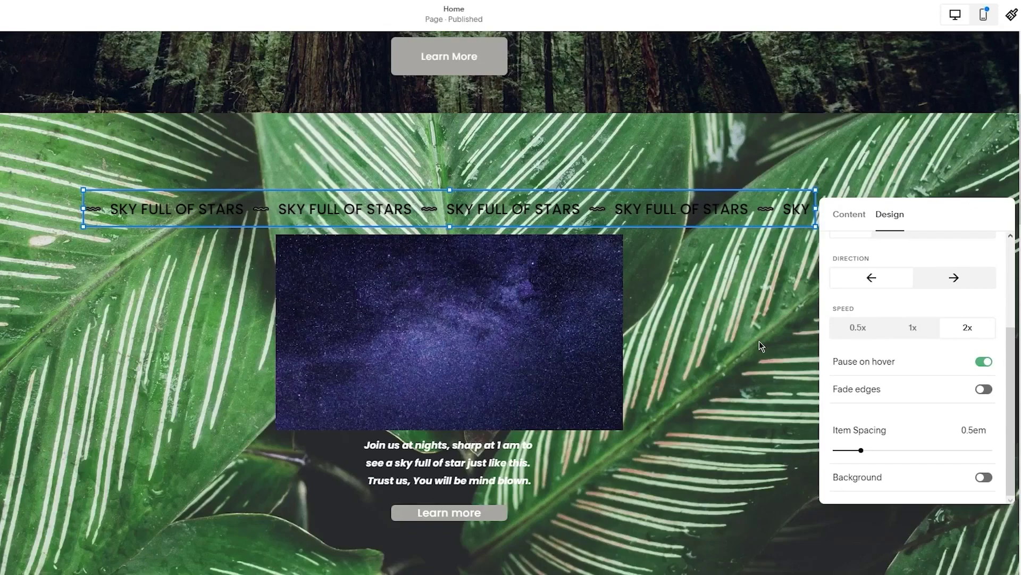
Close the marquee panel, scroll to the Home page footer, and choose EDIT FOOTER
click(762, 347)
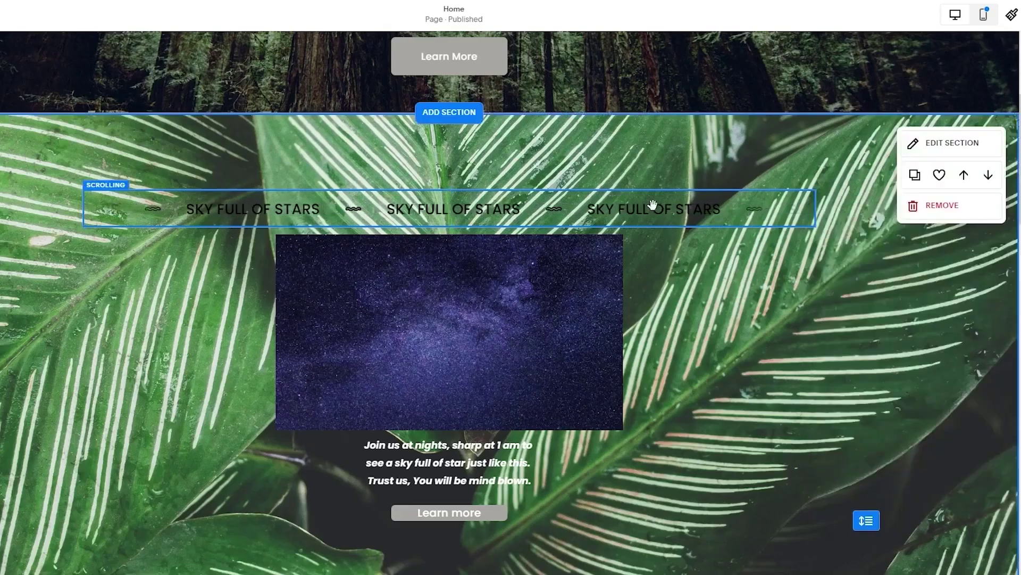
scroll(175, 349, down, 5)
scroll(174, 349, up, 5)
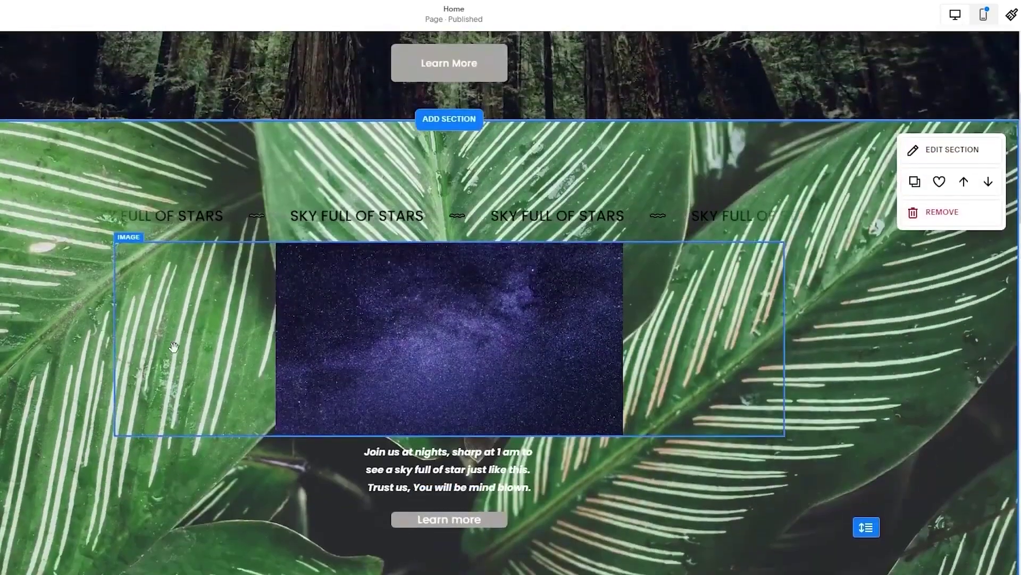
scroll(174, 349, down, 11)
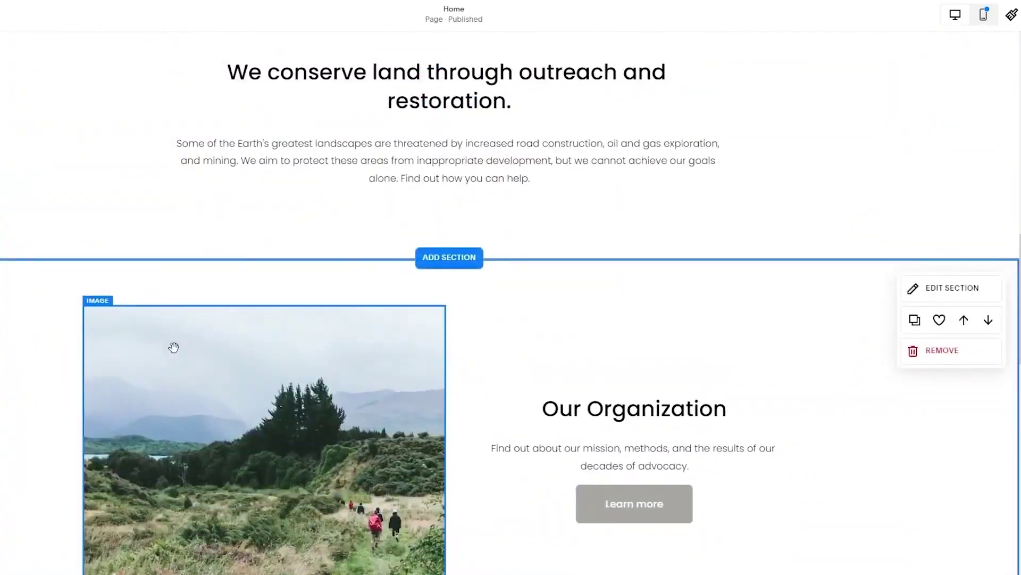
scroll(174, 347, up, 13)
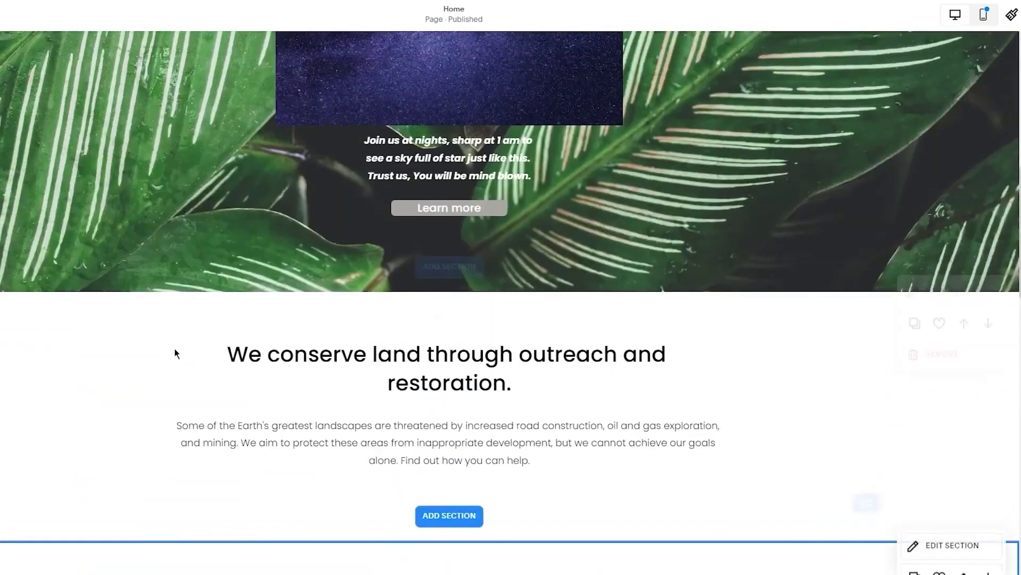
scroll(328, 368, down, 10)
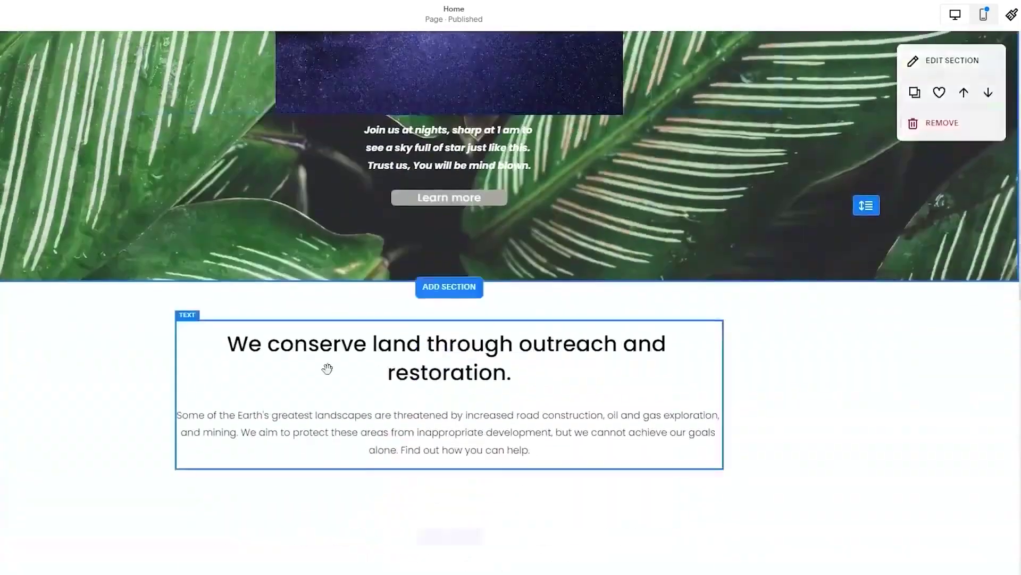
scroll(242, 308, up, 4)
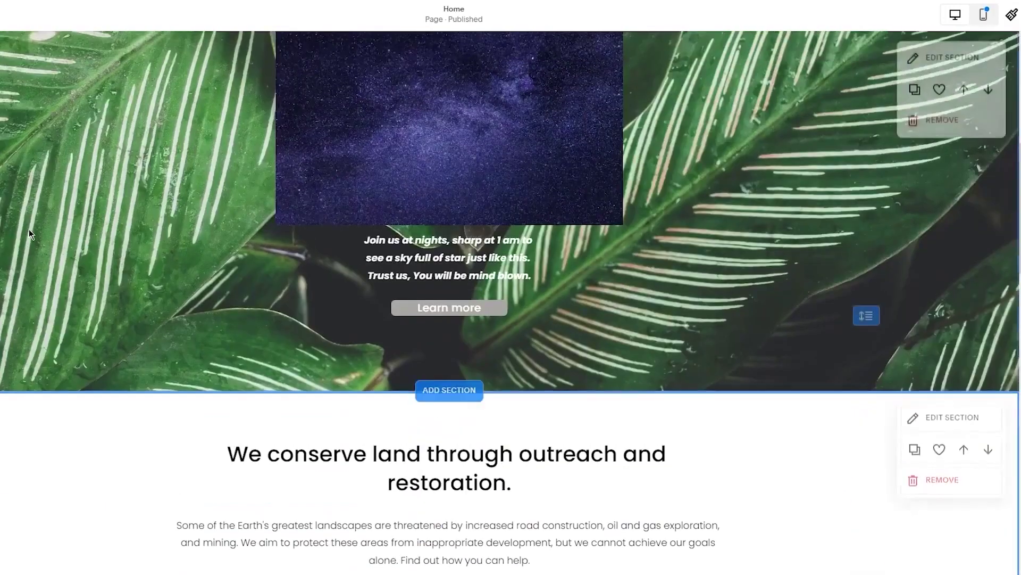
scroll(242, 308, down, 5)
scroll(239, 319, down, 11)
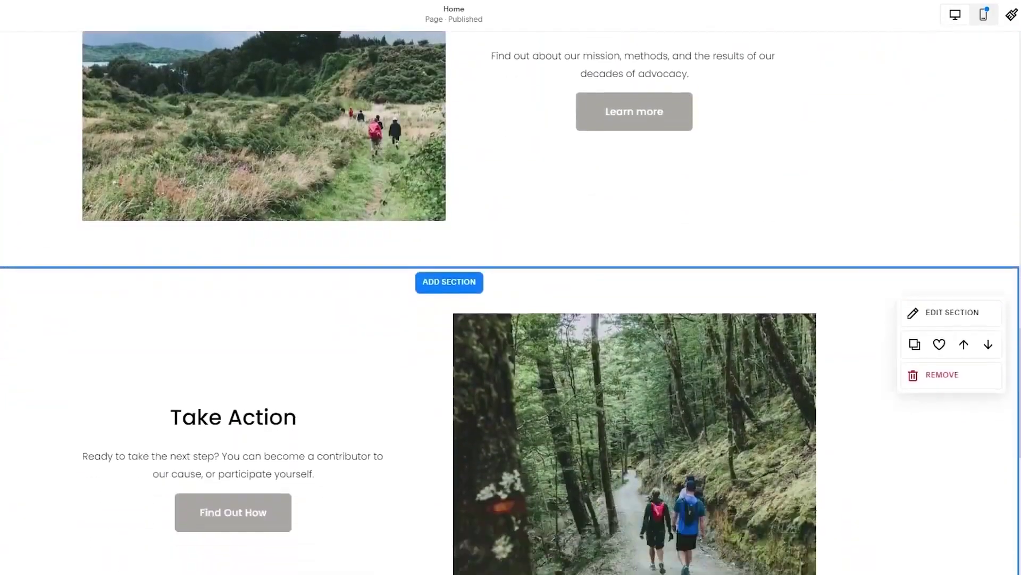
scroll(280, 320, down, 7)
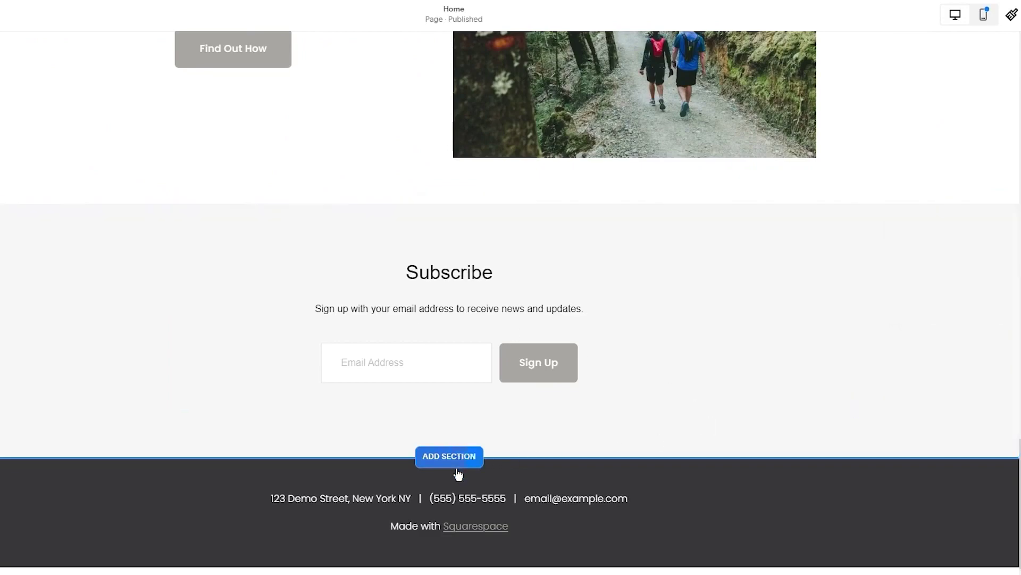
mouse_move(604, 488)
click(693, 503)
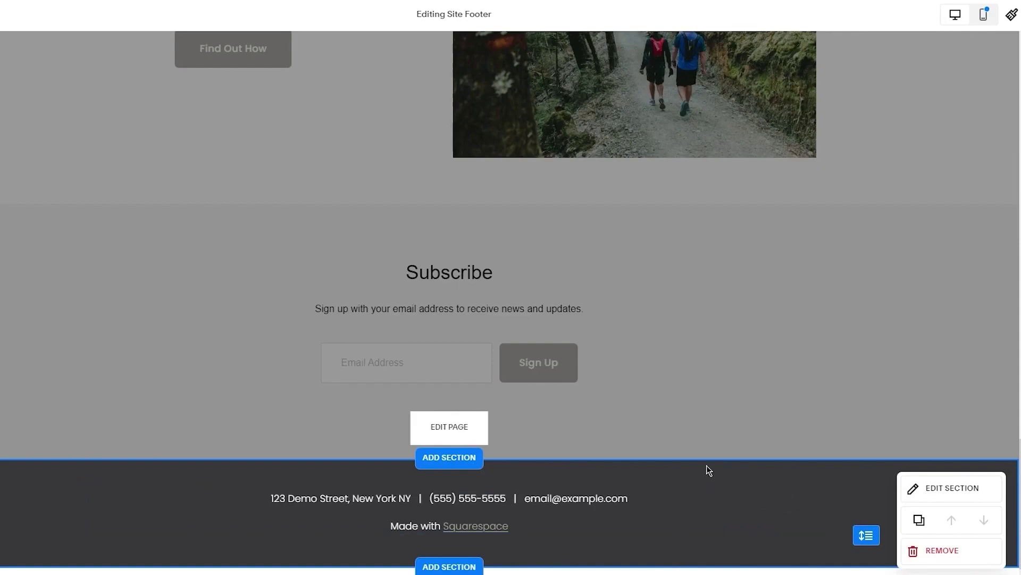
Review the footer's Format settings, then exit footer editing back to the top of Home
click(911, 489)
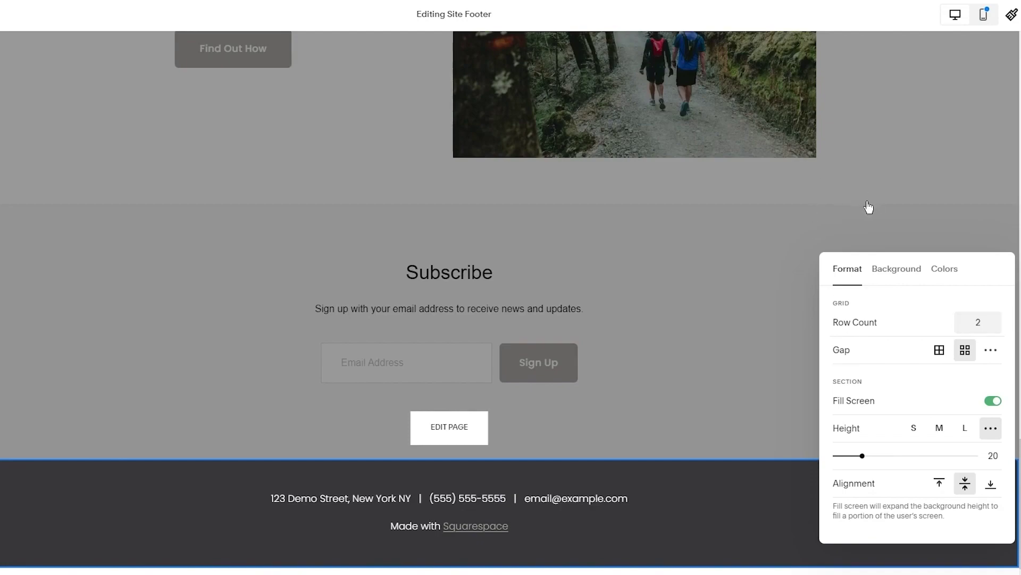
scroll(869, 208, up, 2)
click(562, 277)
scroll(335, 314, up, 10)
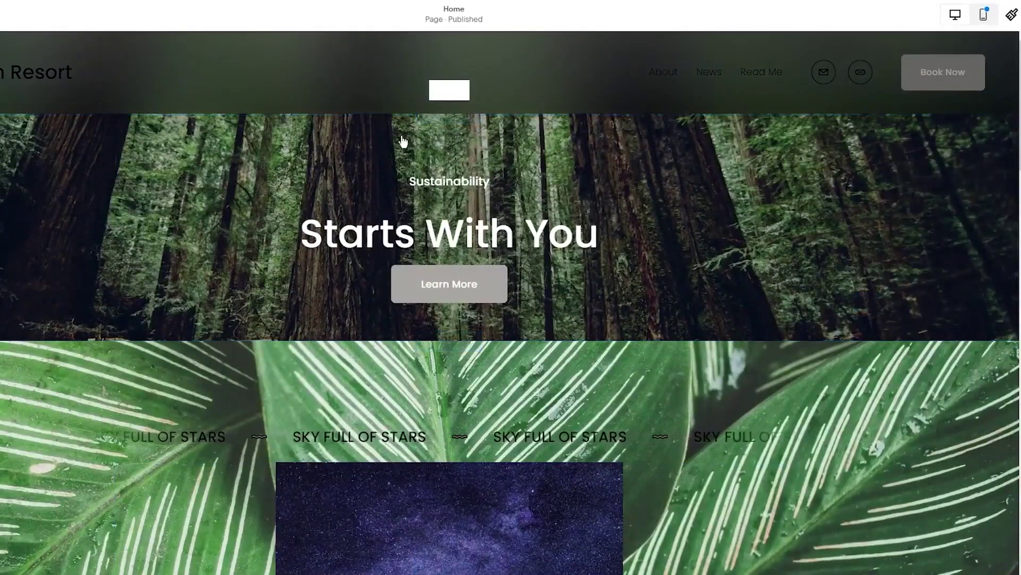
scroll(233, 449, down, 15)
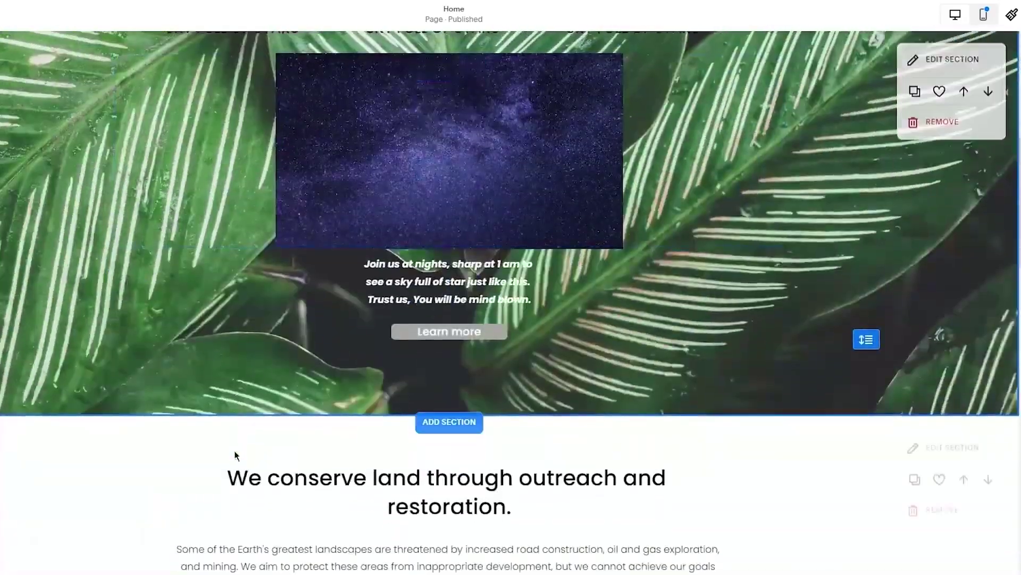
scroll(233, 450, up, 10)
scroll(233, 450, up, 8)
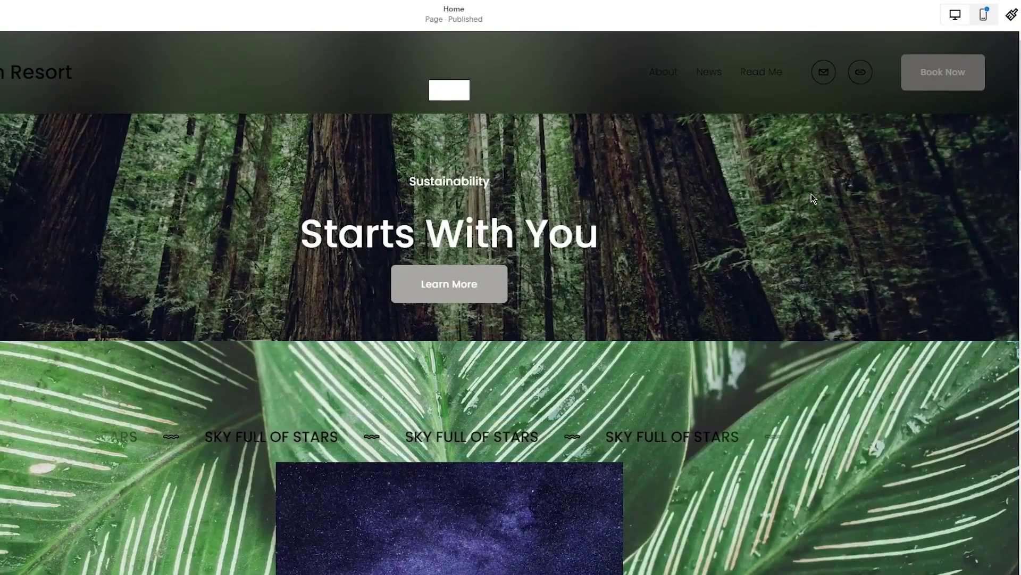
scroll(794, 305, down, 15)
scroll(794, 304, up, 14)
scroll(794, 305, up, 2)
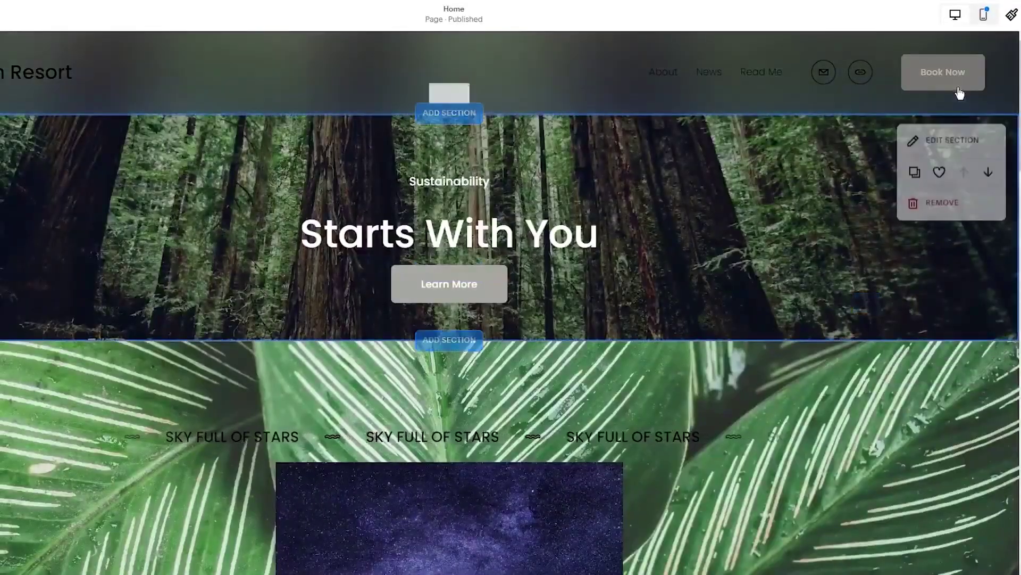
click(983, 14)
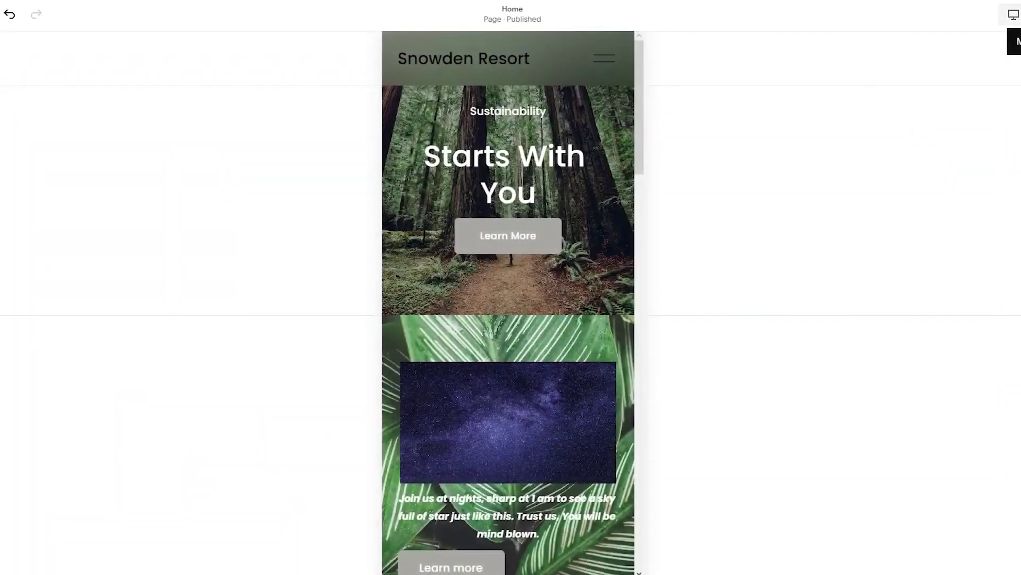
scroll(579, 329, down, 20)
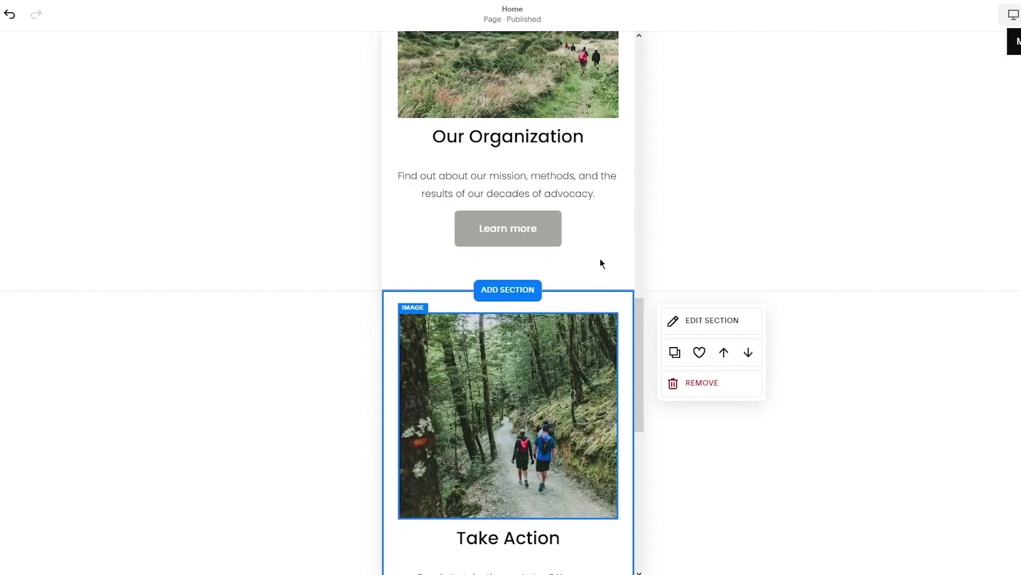
scroll(740, 175, up, 10)
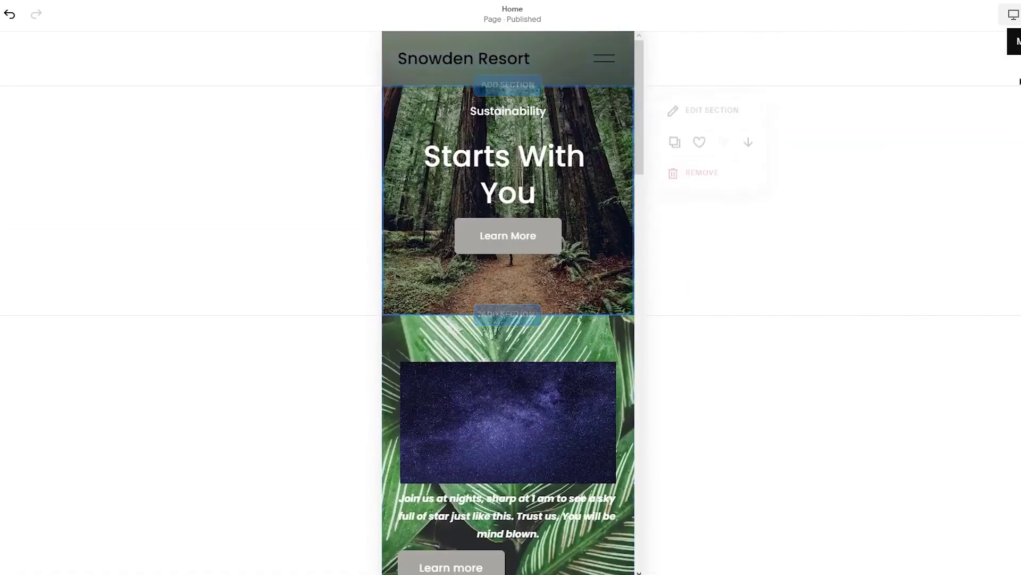
click(1014, 15)
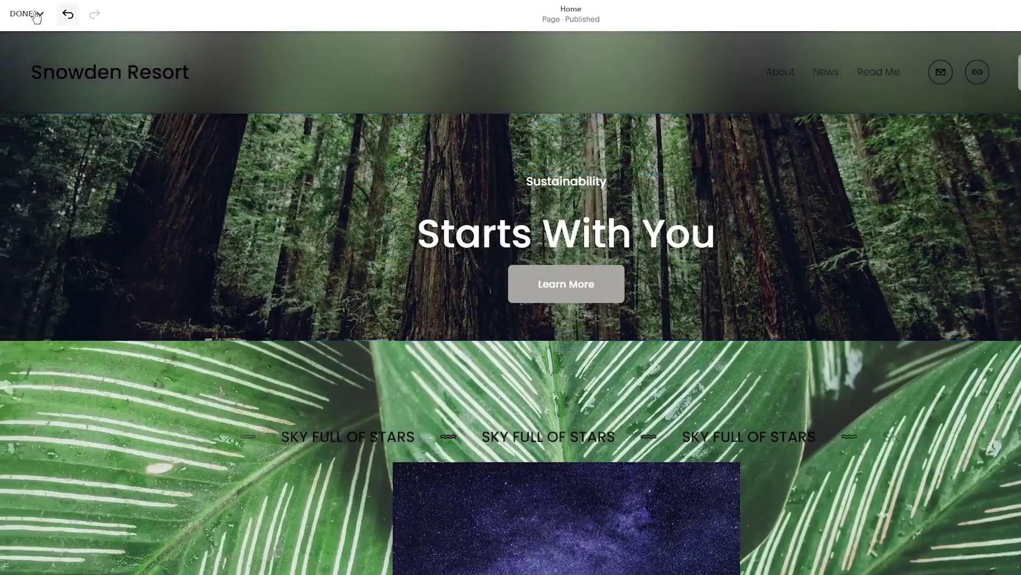
click(36, 15)
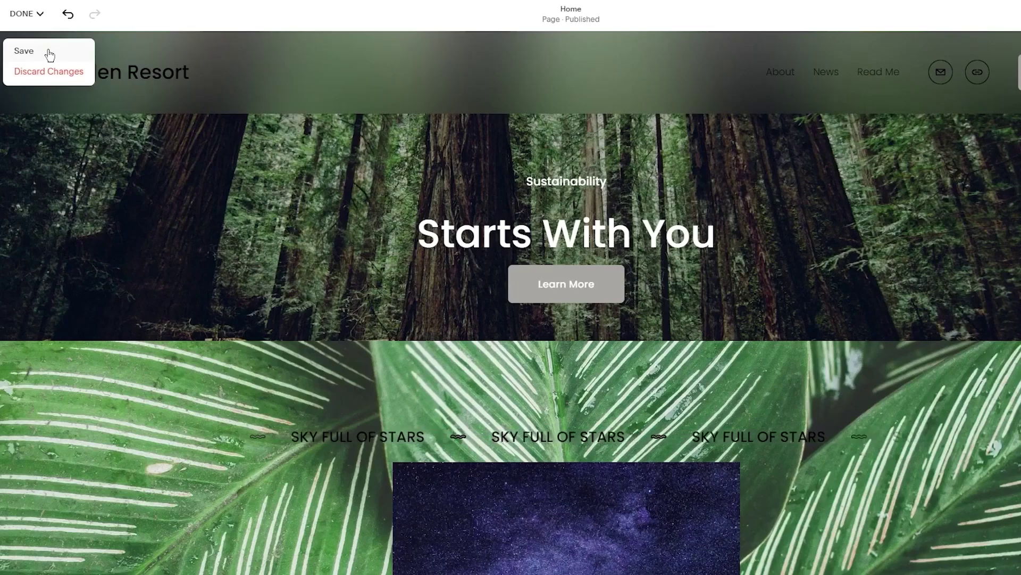
Save the Home page edits with DONE
click(32, 55)
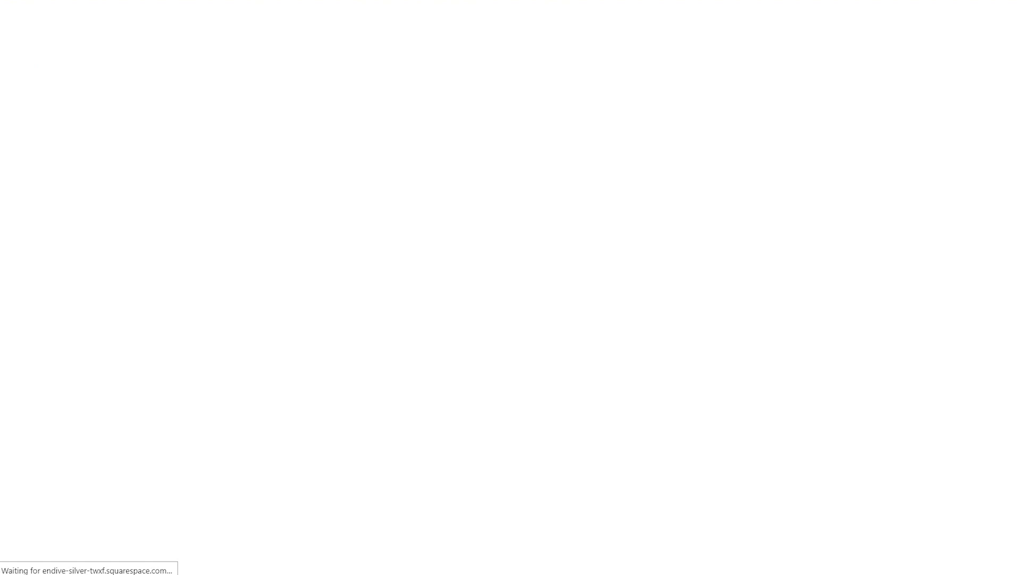
Return to the main site menu via HOME and open Marketing
scroll(781, 301, down, 3)
scroll(781, 301, down, 15)
scroll(781, 301, up, 15)
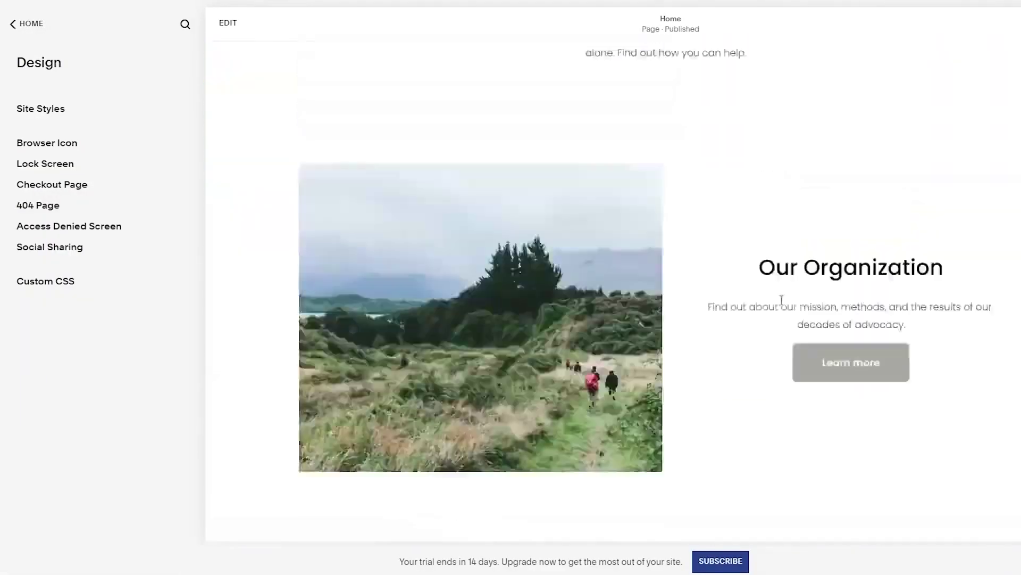
click(27, 23)
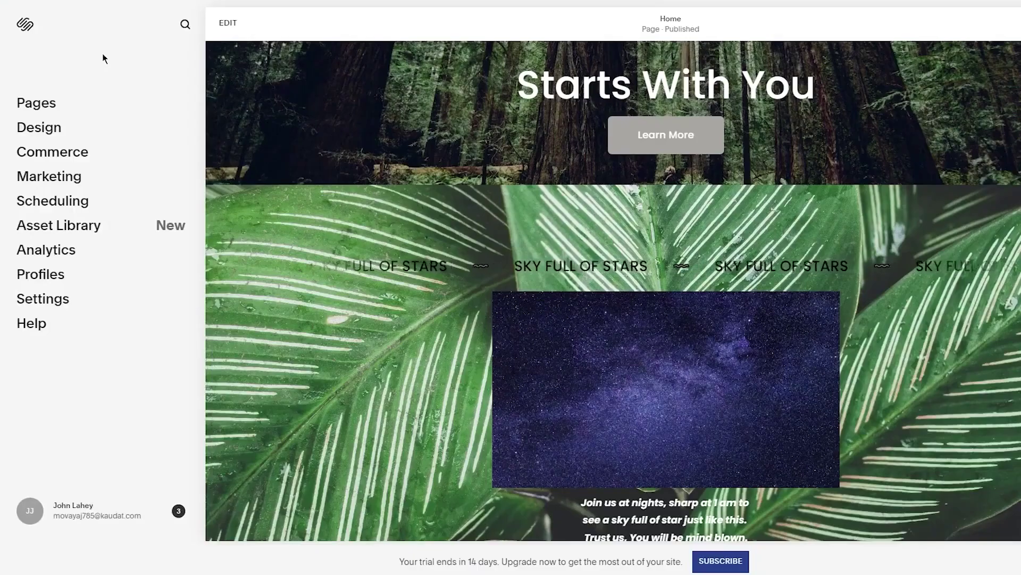
scroll(631, 317, down, 15)
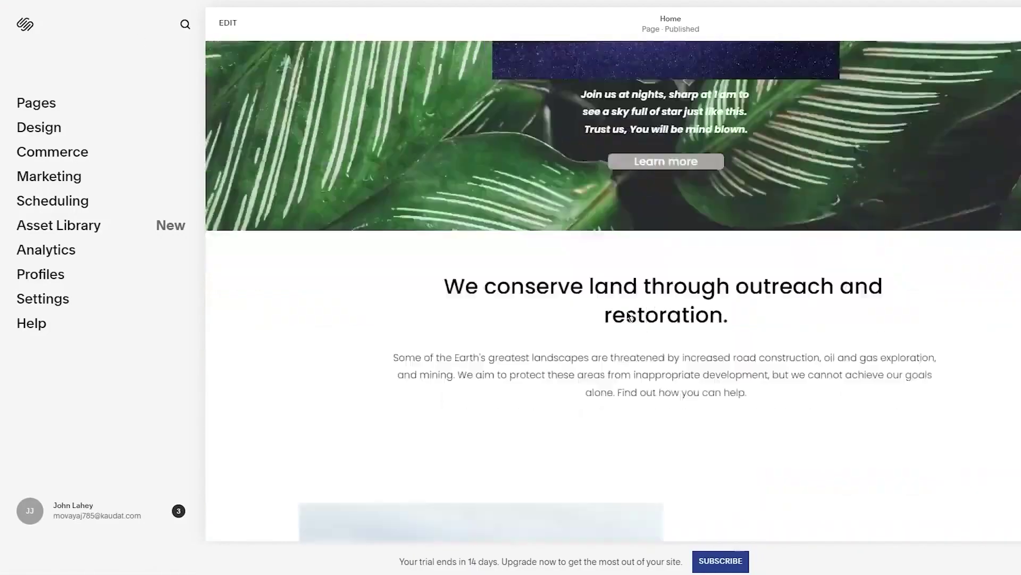
scroll(630, 316, down, 2)
scroll(227, 312, up, 17)
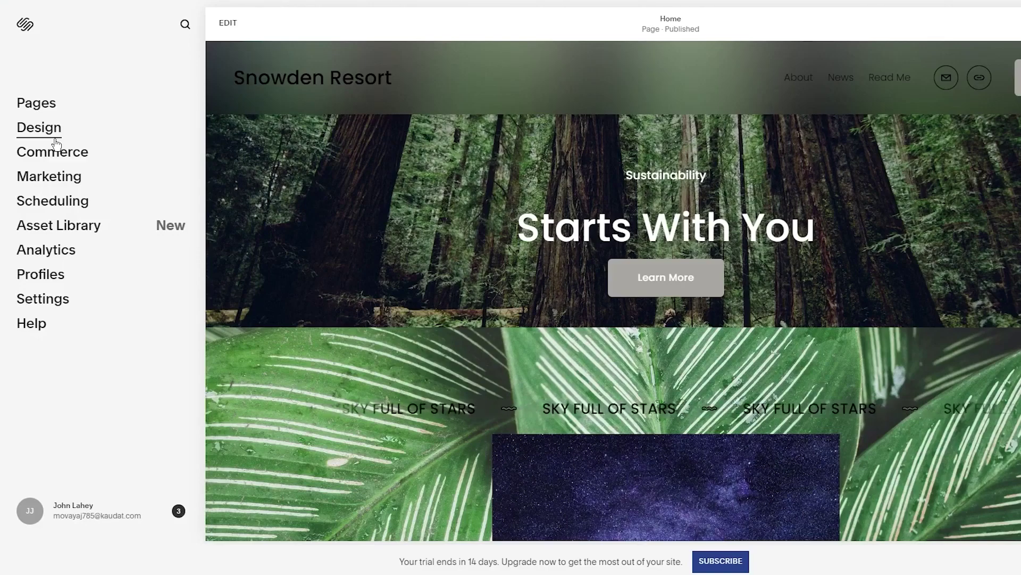
click(69, 180)
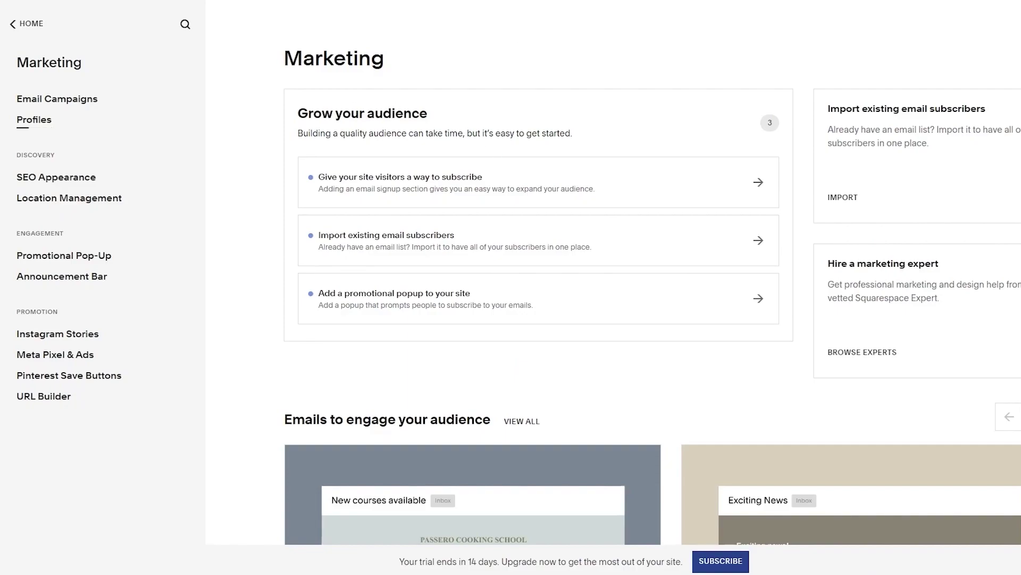
Open Email Campaigns, scroll the checklist, and start a new campaign with CREATE
click(64, 103)
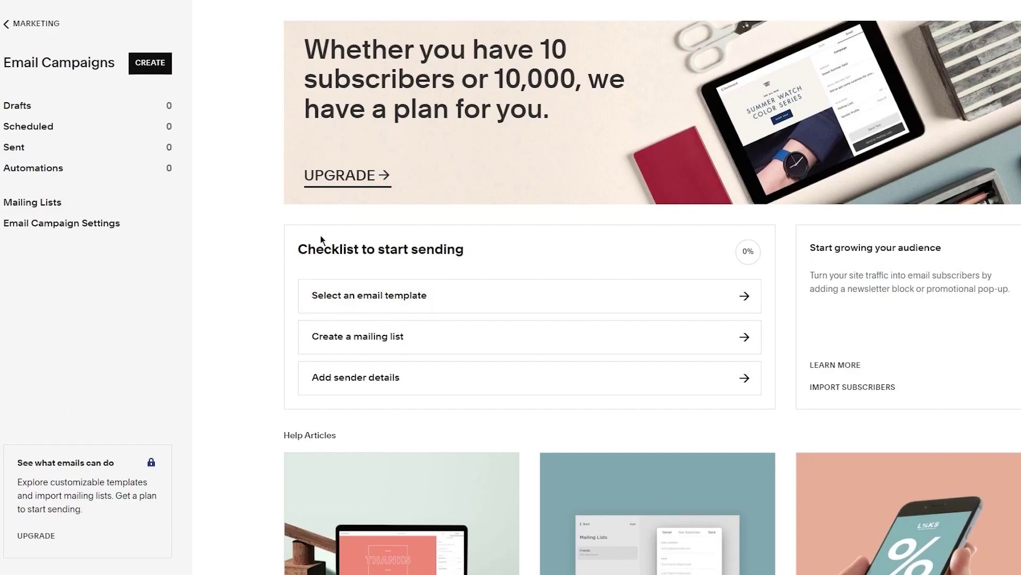
scroll(320, 238, down, 2)
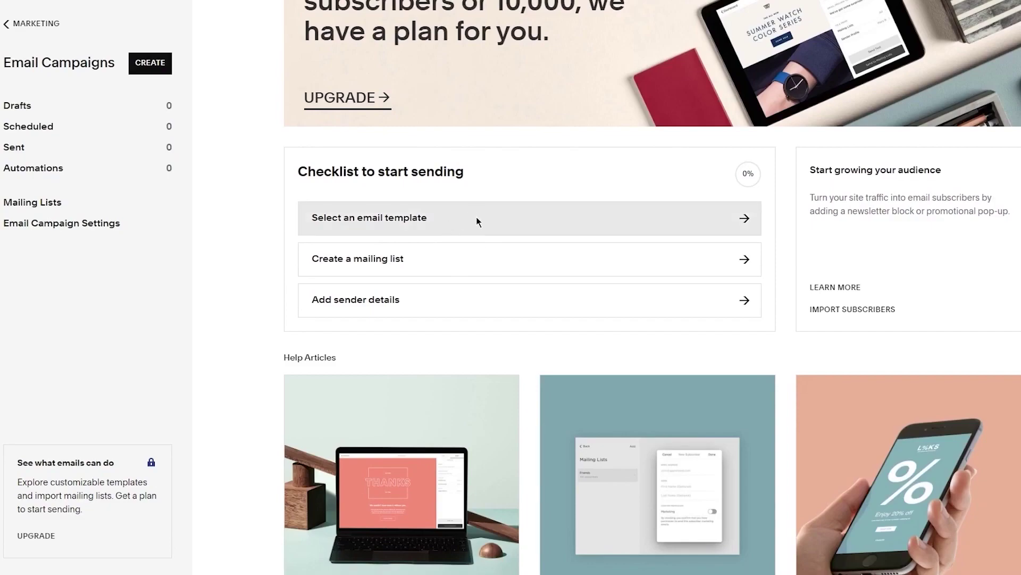
scroll(456, 252, down, 1)
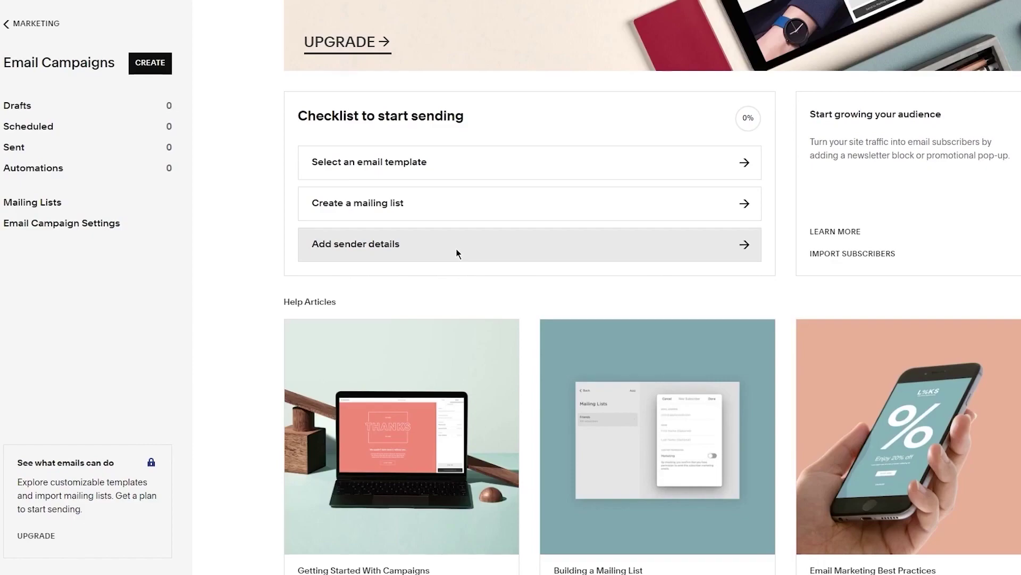
scroll(452, 213, down, 1)
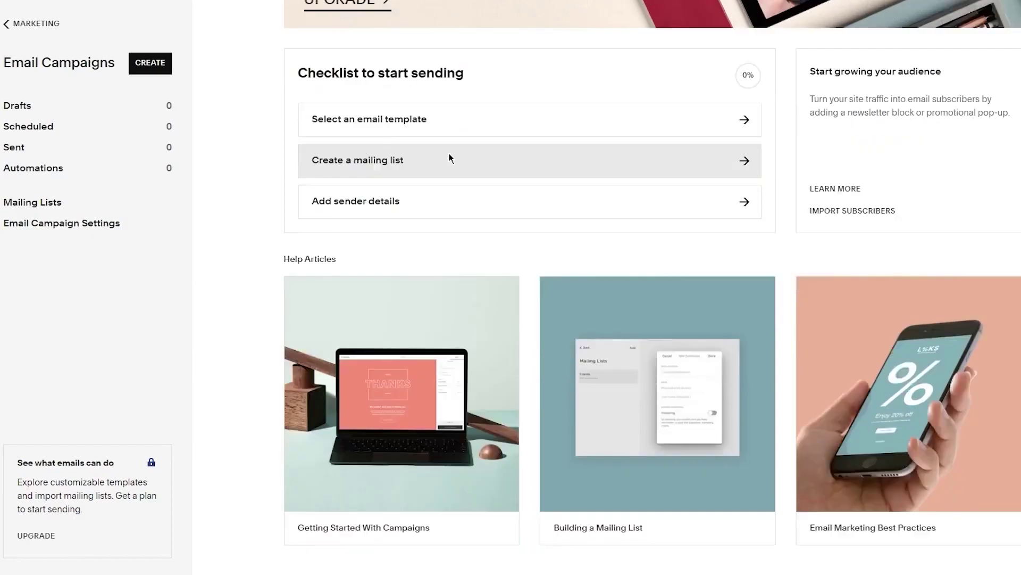
scroll(449, 159, up, 3)
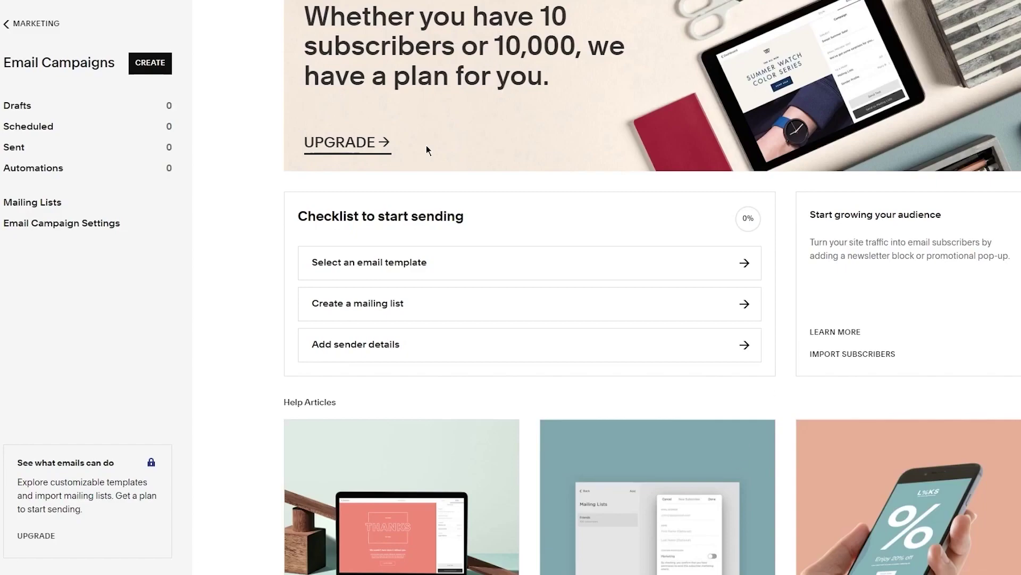
click(150, 63)
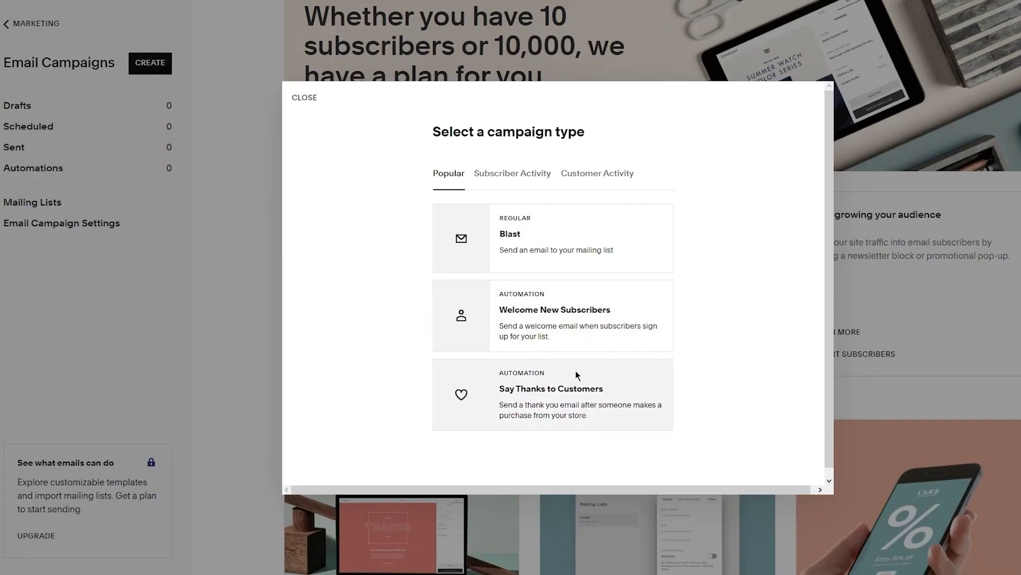
Choose the Blast campaign type and browse the email template gallery
click(556, 244)
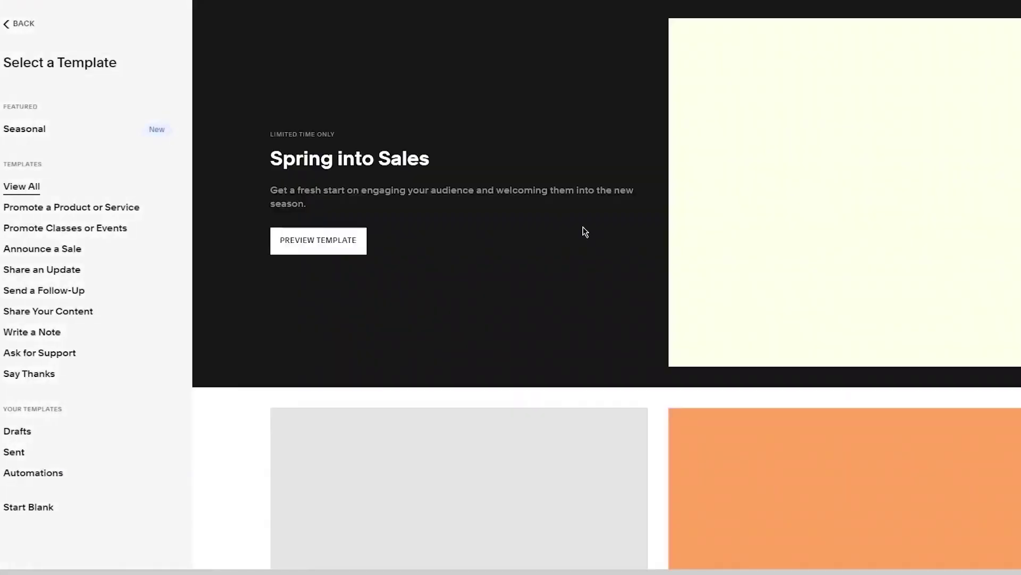
scroll(585, 233, down, 6)
scroll(585, 233, down, 3)
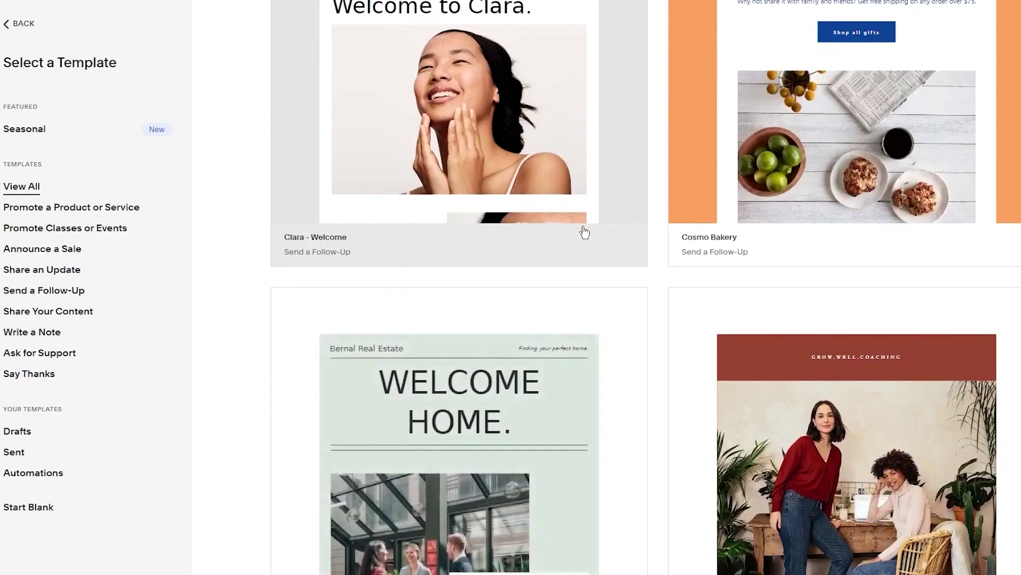
scroll(490, 235, down, 4)
scroll(490, 235, down, 8)
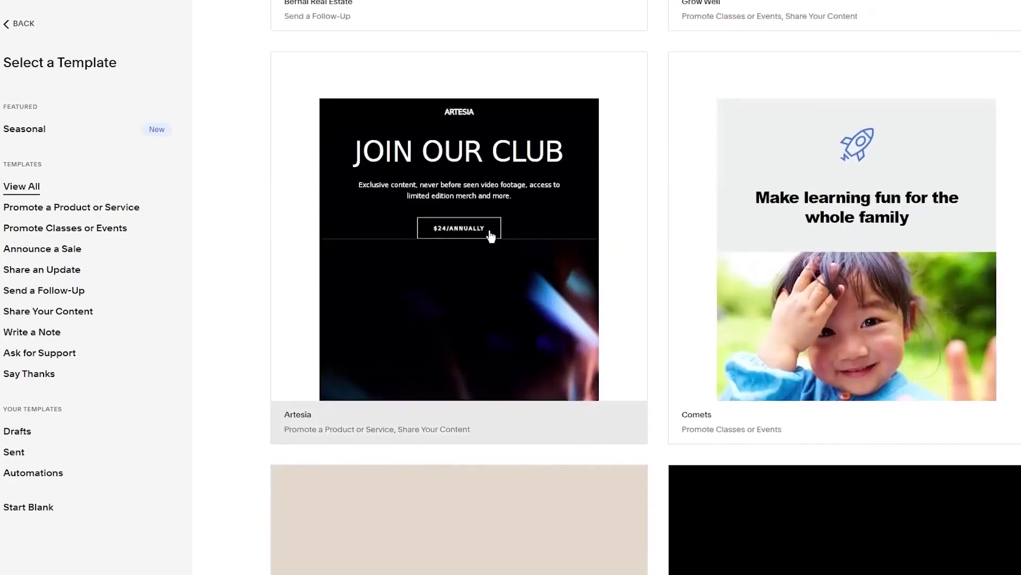
scroll(581, 41, down, 5)
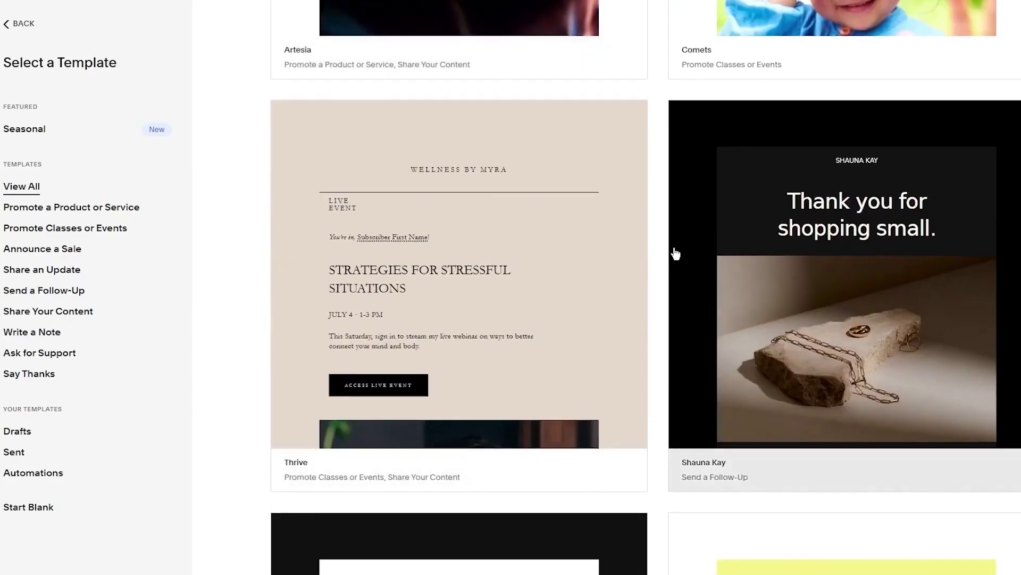
scroll(636, 245, down, 5)
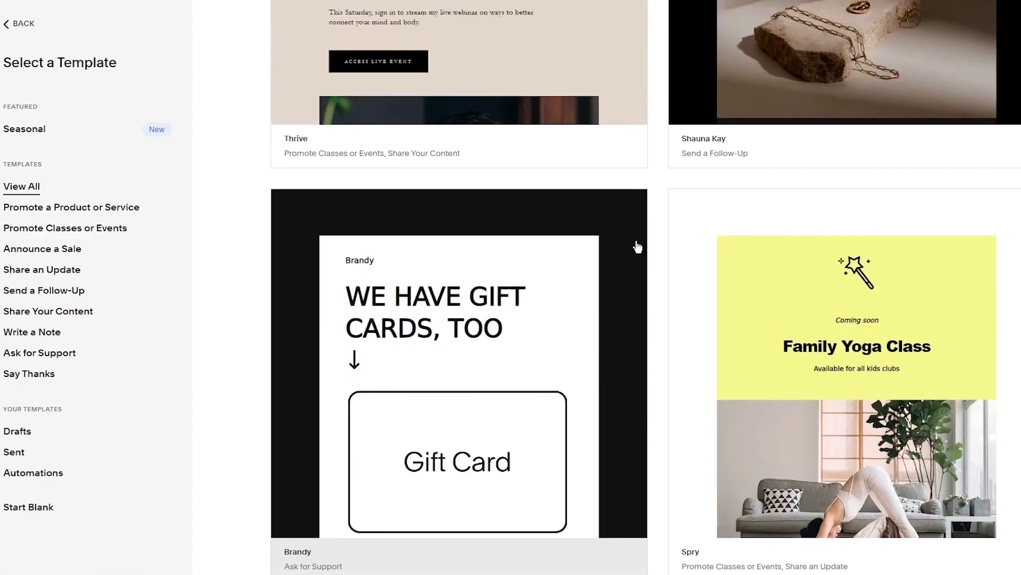
scroll(637, 246, up, 5)
Preview the Shauna Kay template and use it for the campaign
click(852, 171)
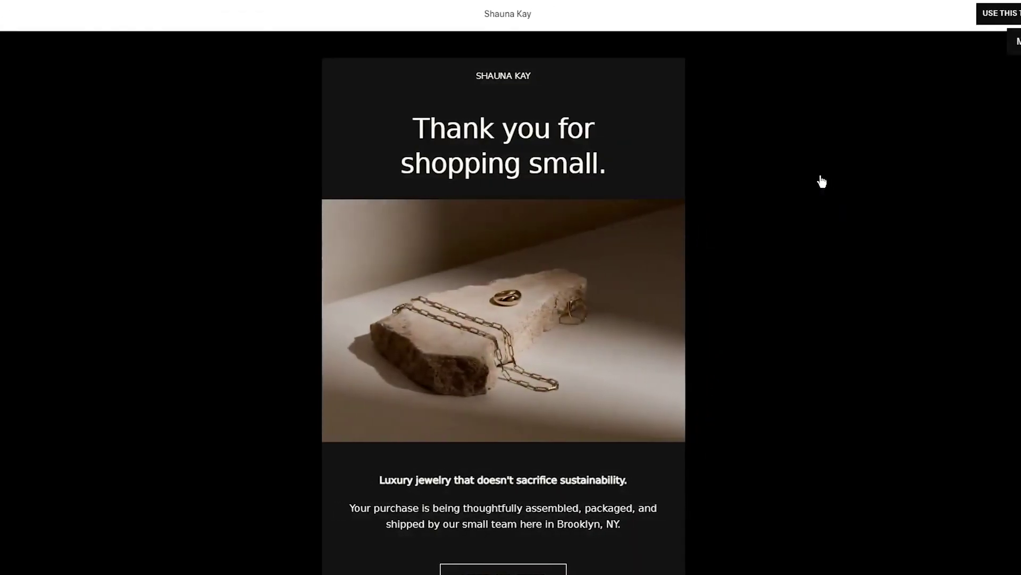
scroll(742, 151, down, 5)
scroll(743, 152, up, 5)
click(978, 14)
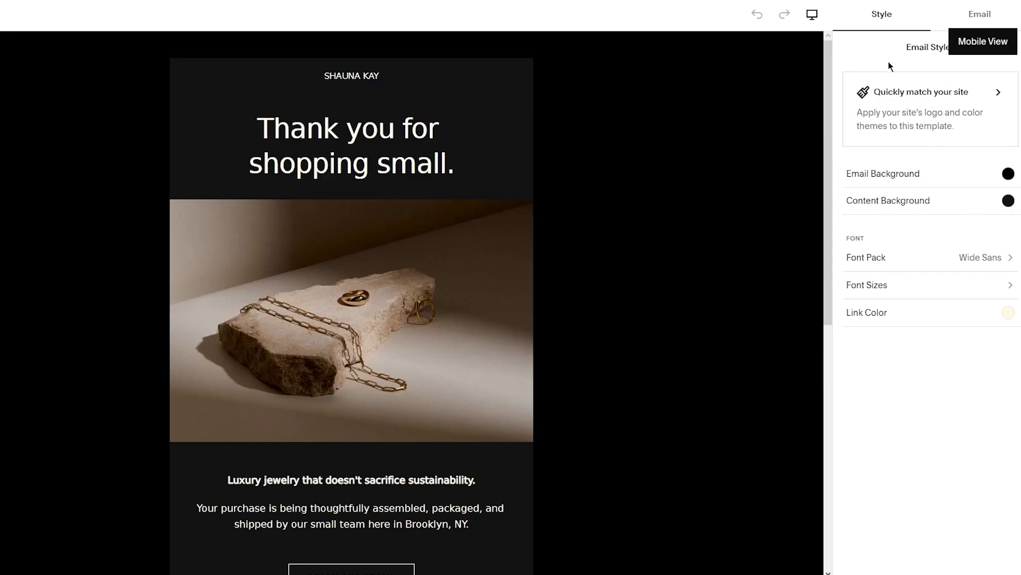
Match the email to the site by applying Theme 2 colours
click(989, 94)
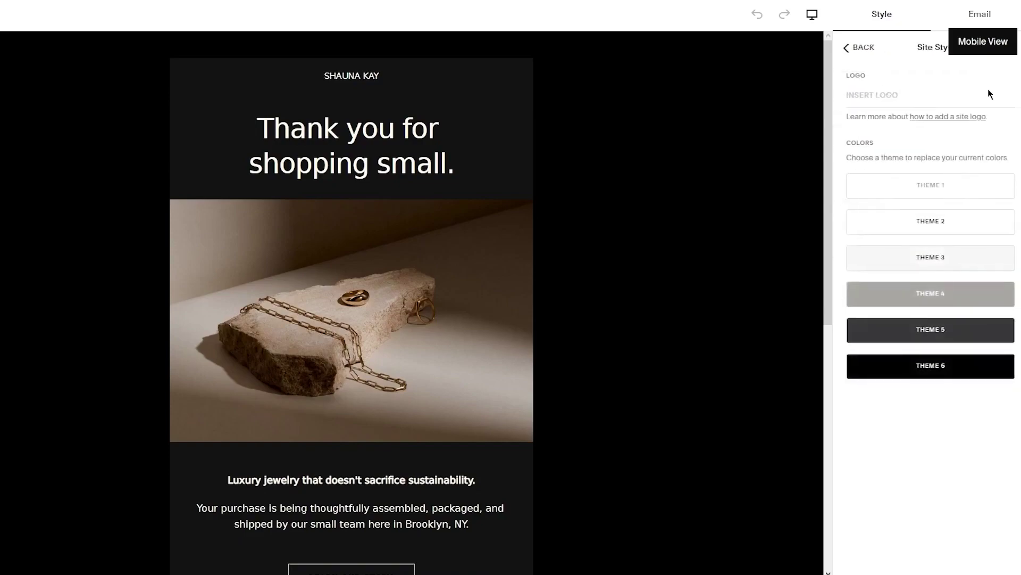
click(931, 223)
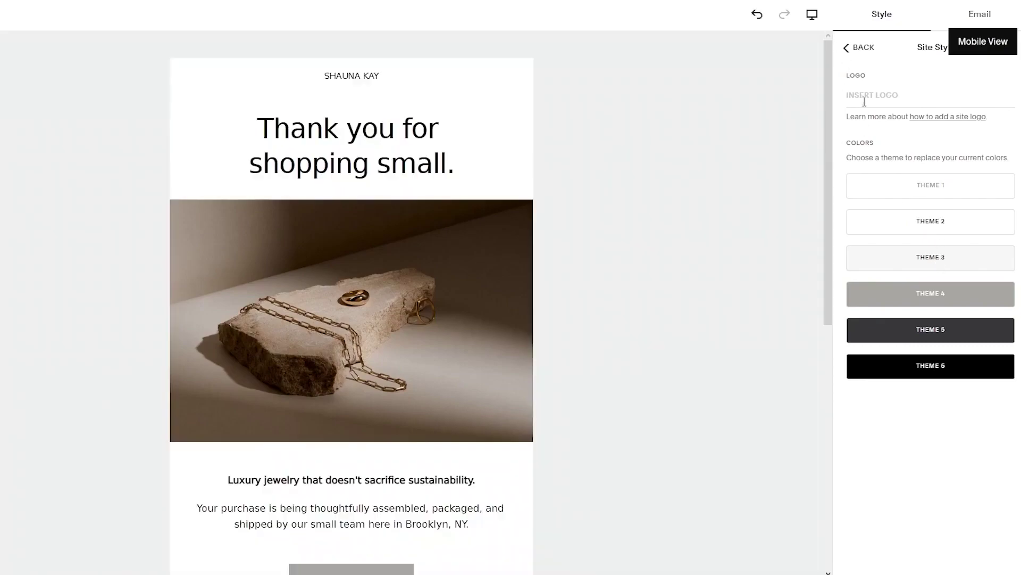
click(847, 48)
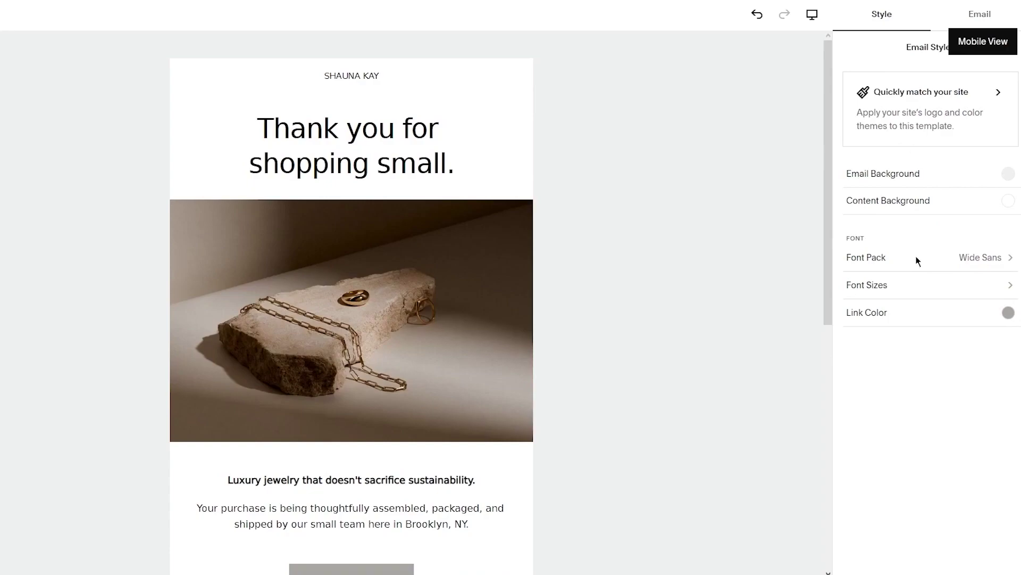
Try sending to recipients, dismiss the upgrade prompt, and exit keeping the draft
click(967, 15)
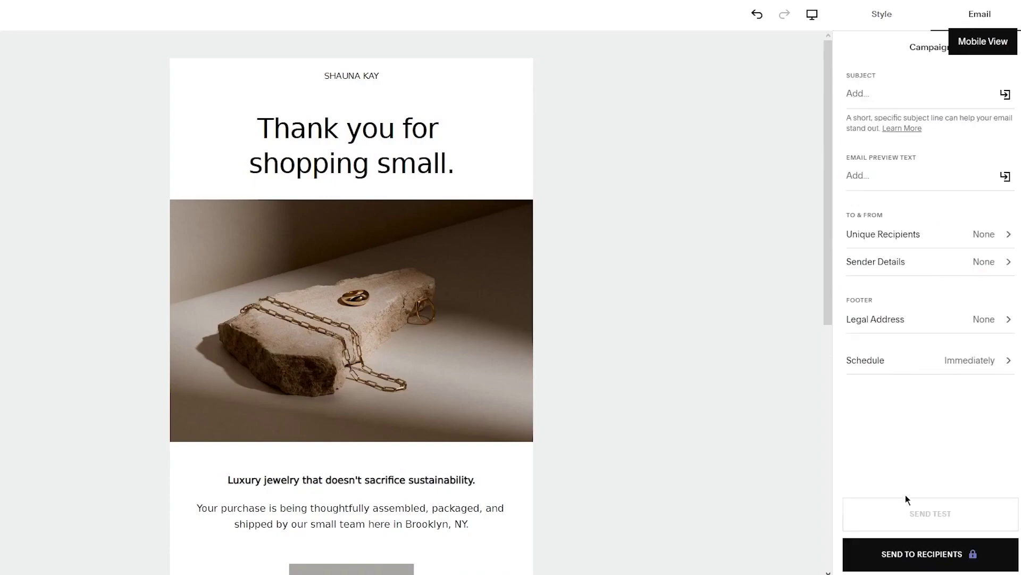
click(937, 560)
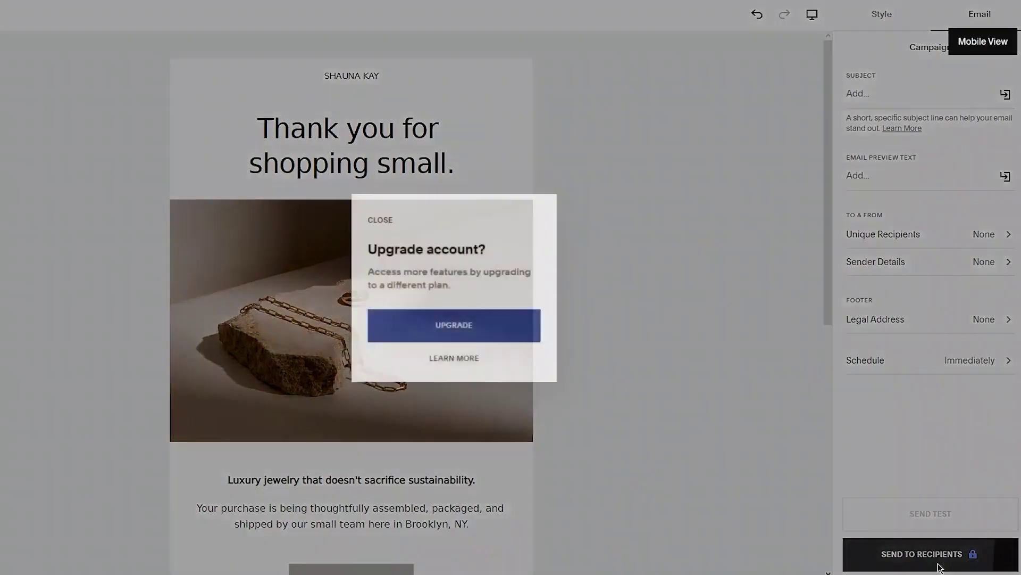
click(633, 144)
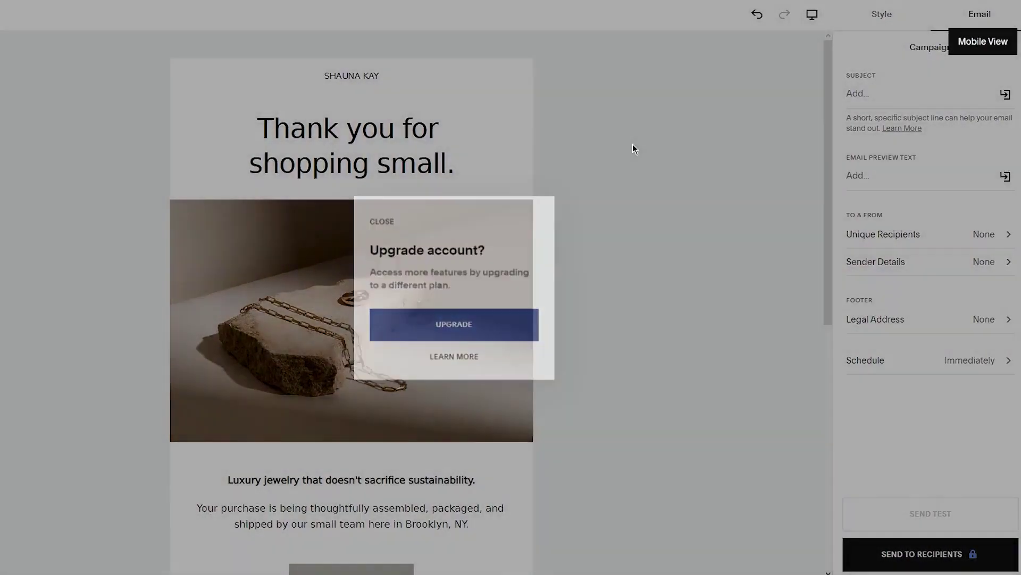
click(16, 15)
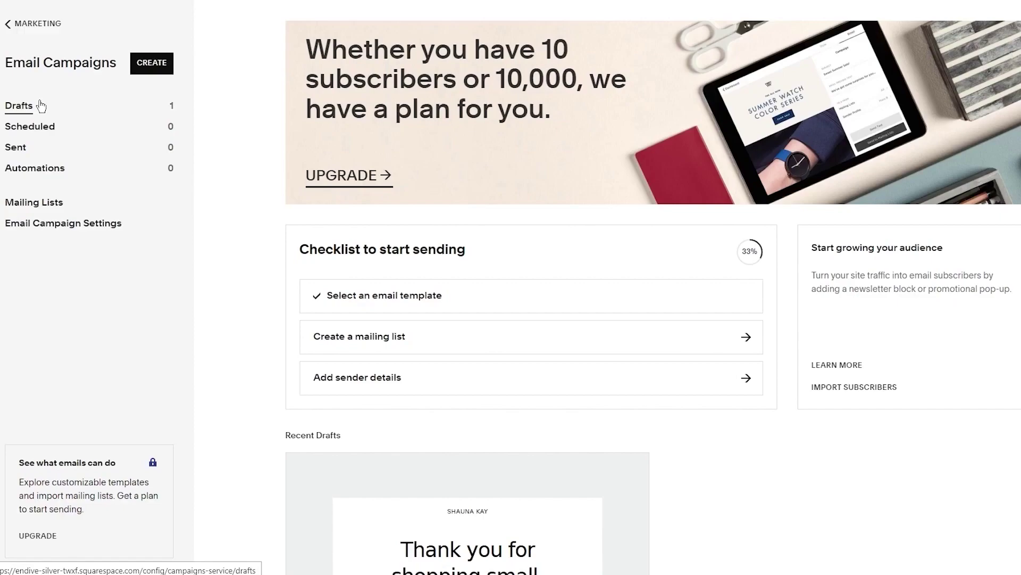
Create a mailing list named 'p' from the sending checklist, then go back
scroll(292, 242, down, 2)
click(391, 221)
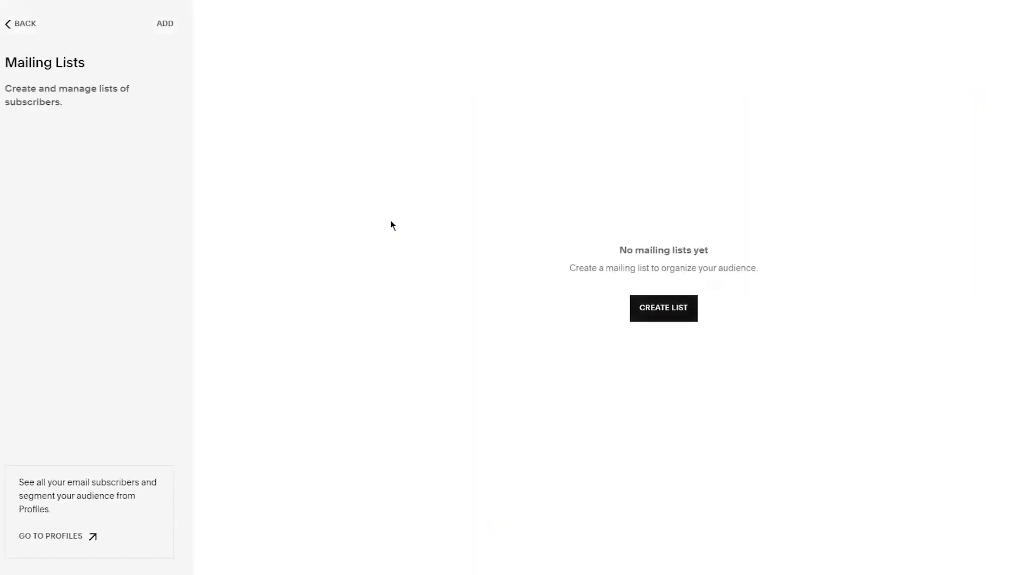
click(672, 305)
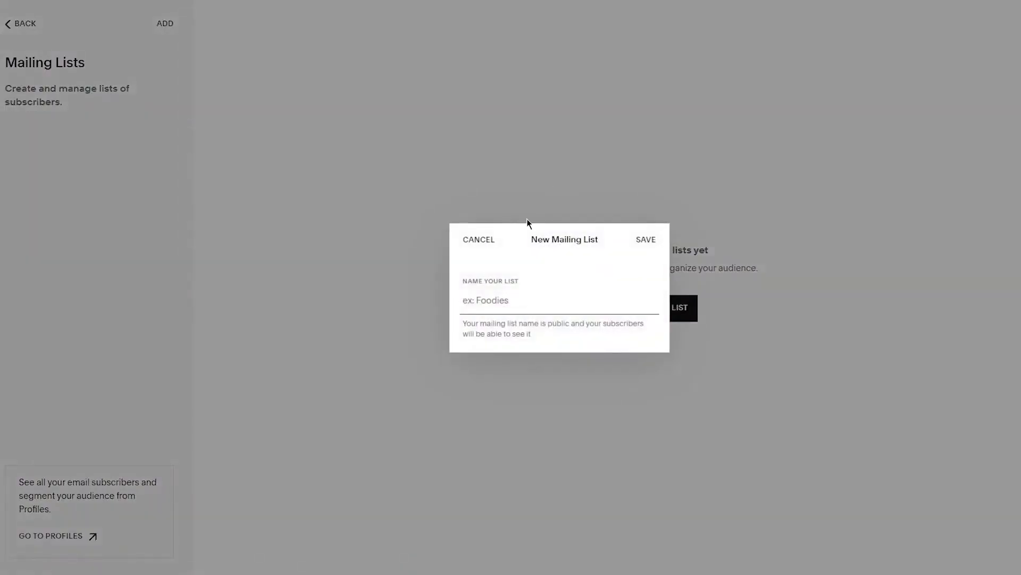
text(p)
key(Return)
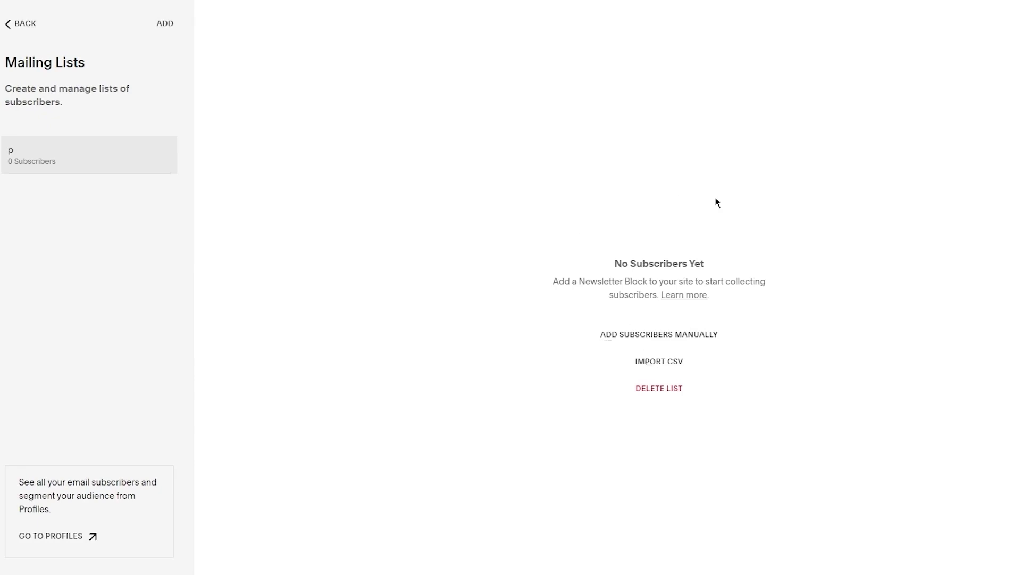
click(8, 29)
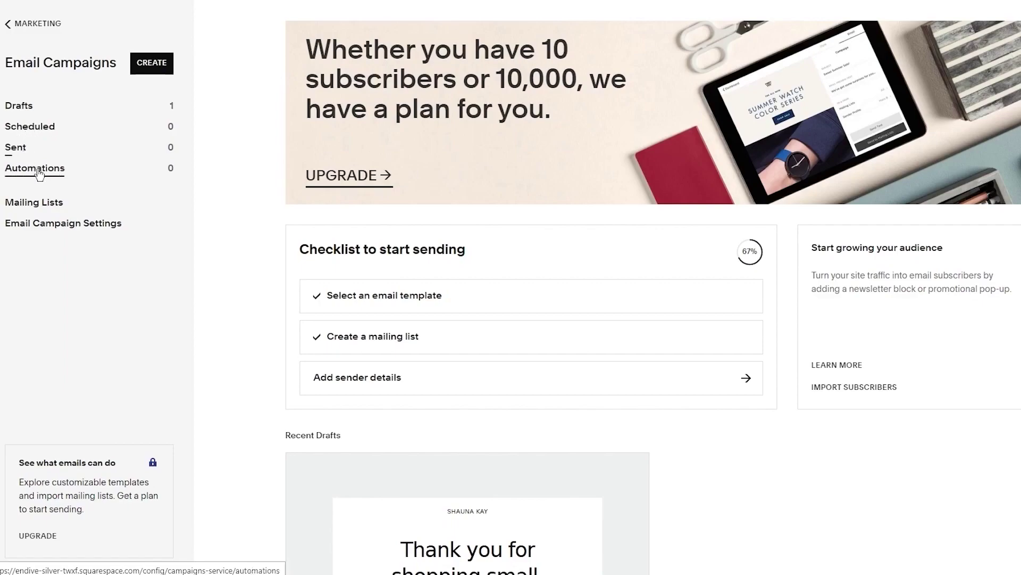
Go back to the Marketing overview and open the subscriber Profiles page
scroll(395, 373, down, 4)
scroll(397, 376, down, 4)
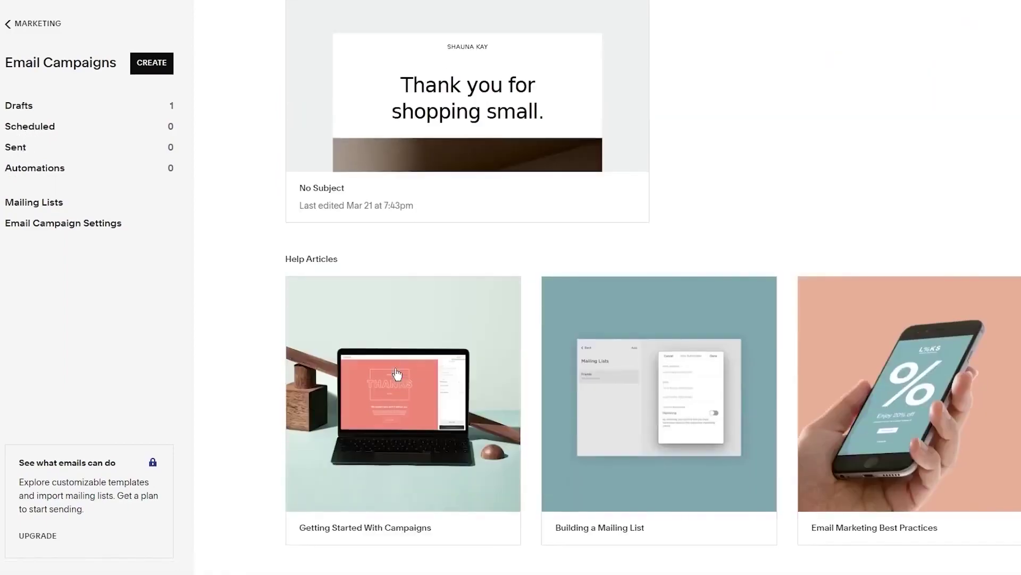
scroll(397, 376, up, 9)
click(24, 24)
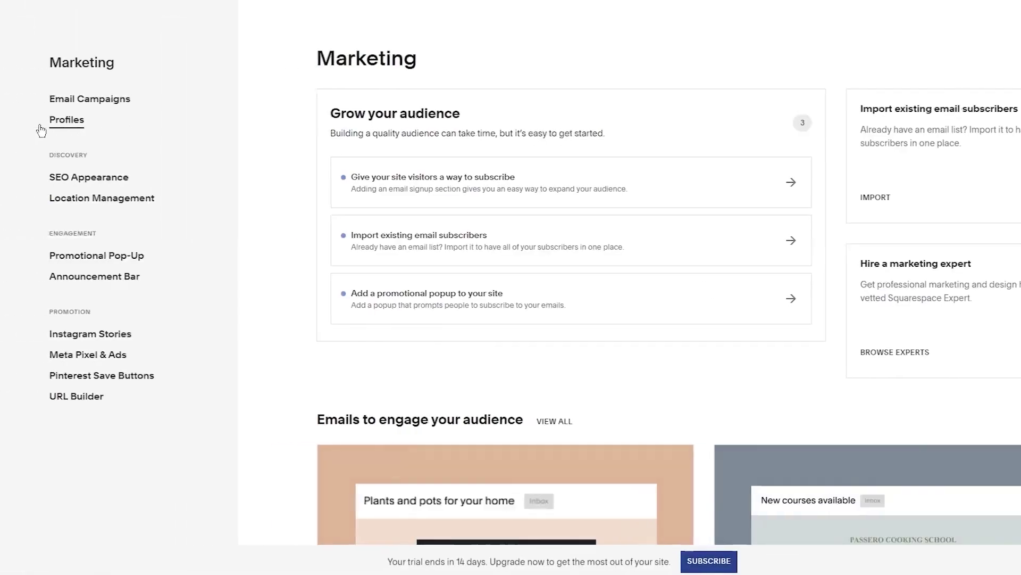
click(40, 128)
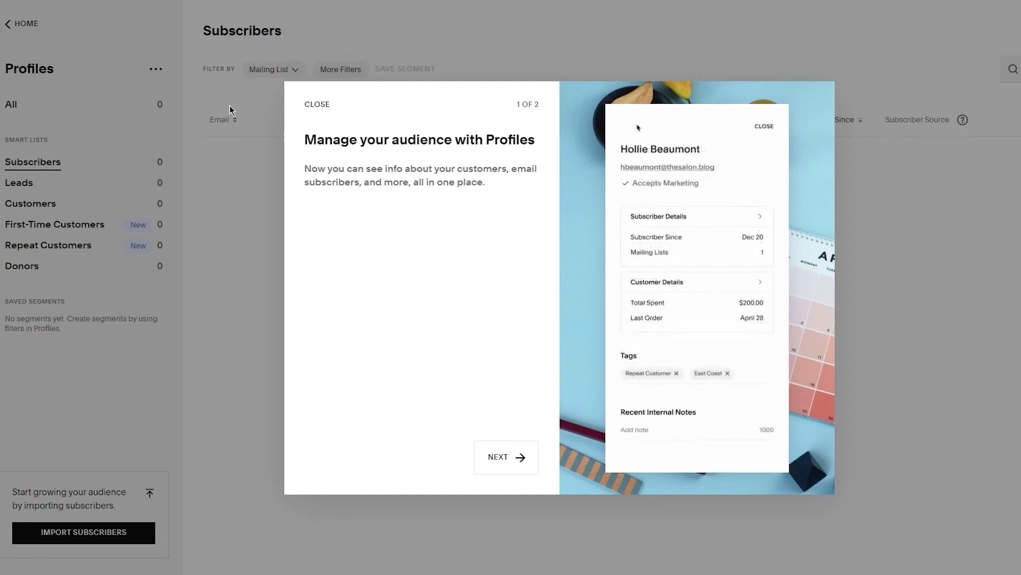
Page through and close the Profiles introduction, then return to the site's Home menu
click(501, 471)
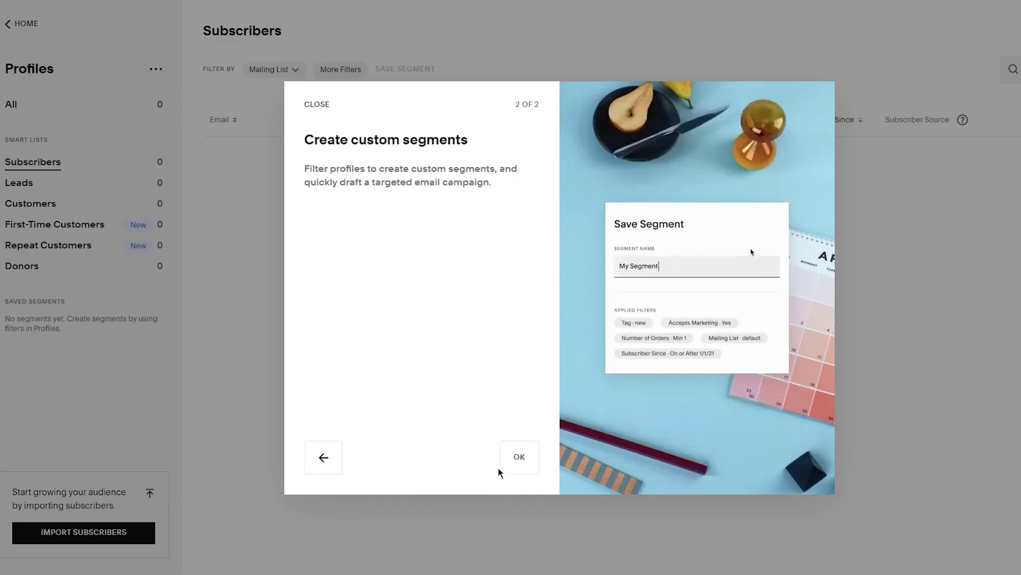
click(517, 461)
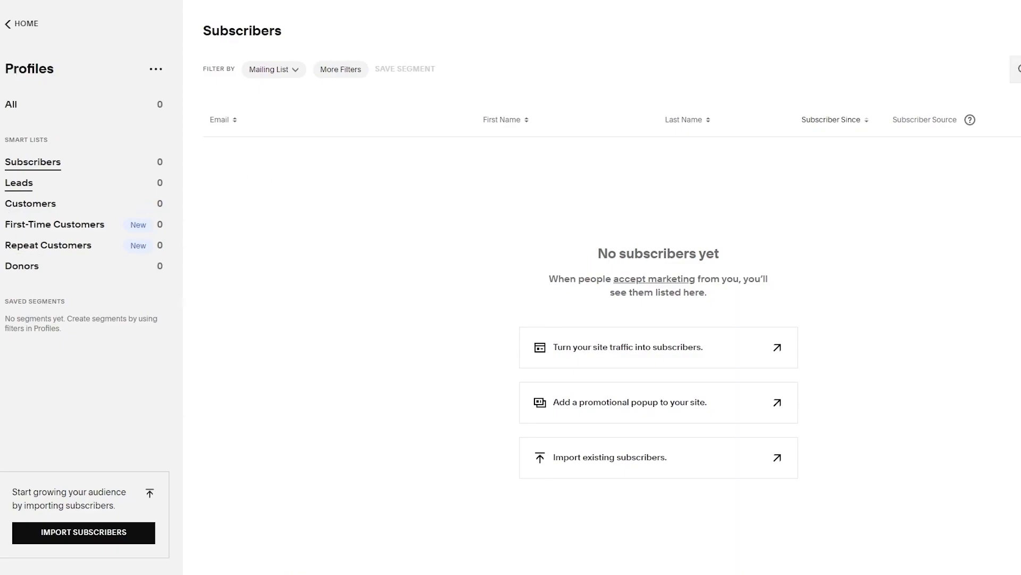
click(9, 24)
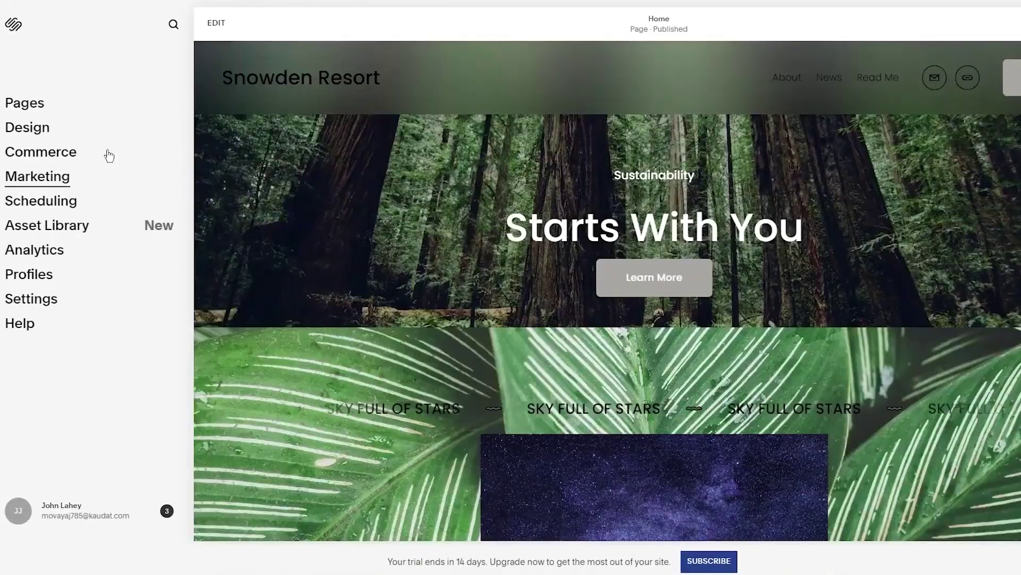
Scroll the Marketing overview's social tools and resources, then open SEO Appearance settings
click(114, 170)
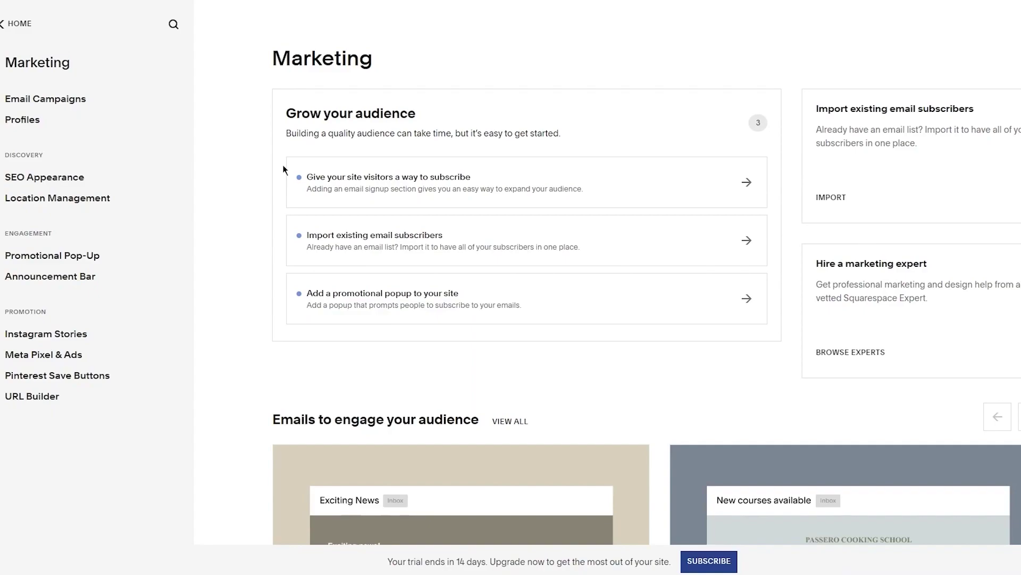
scroll(283, 169, down, 10)
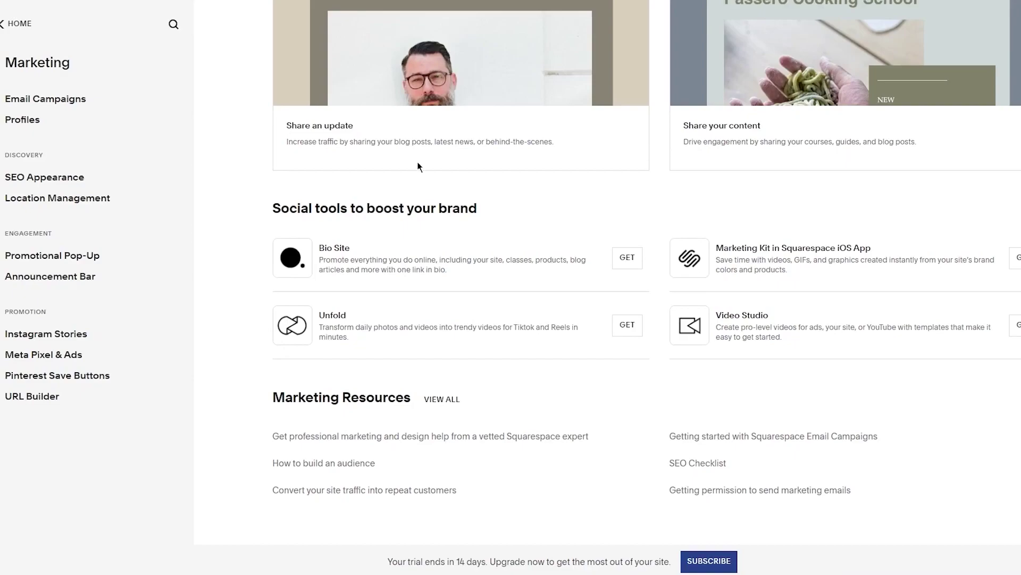
click(56, 179)
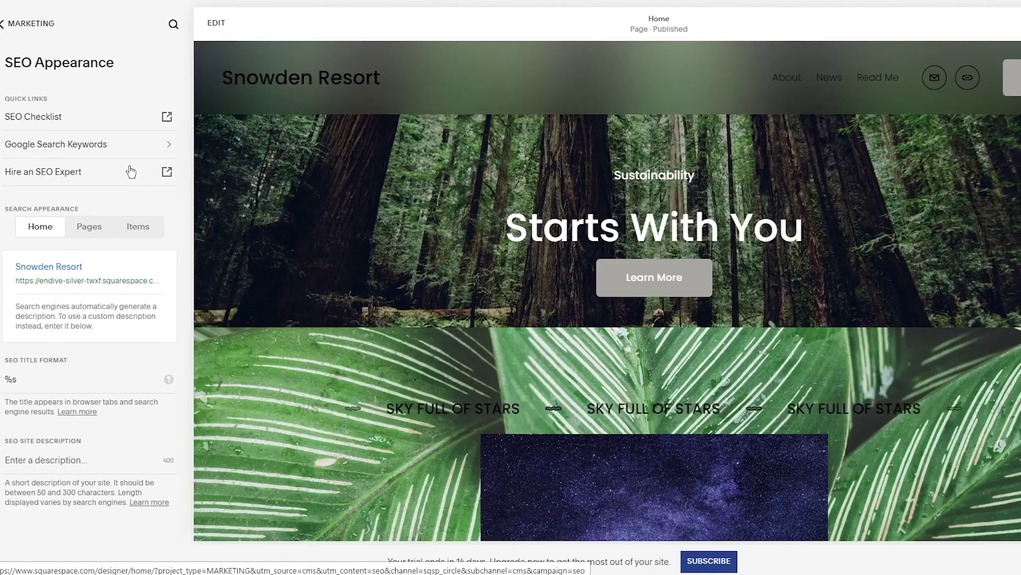
Open the site's Analytics section from the sidebar
scroll(353, 269, down, 15)
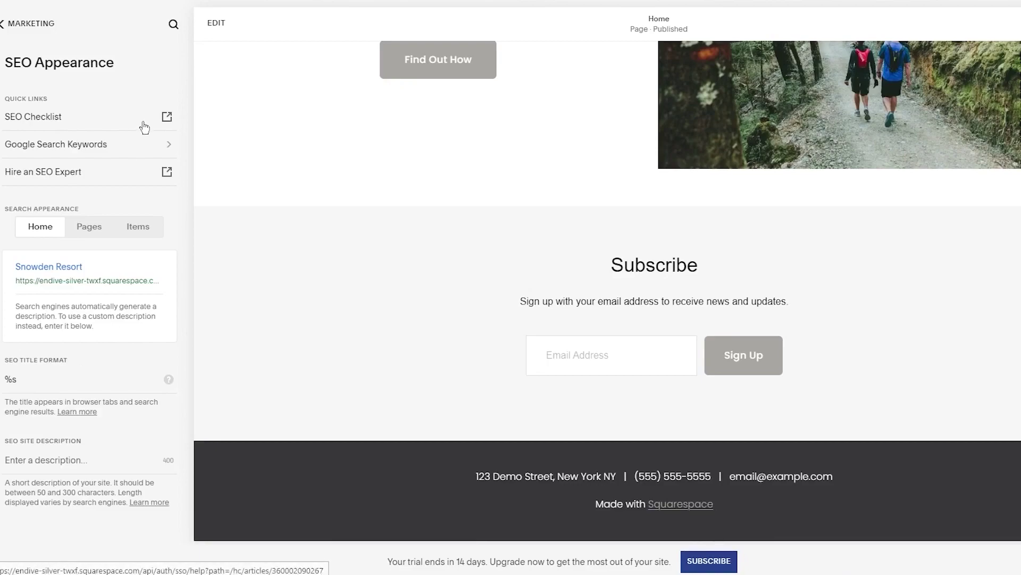
click(114, 154)
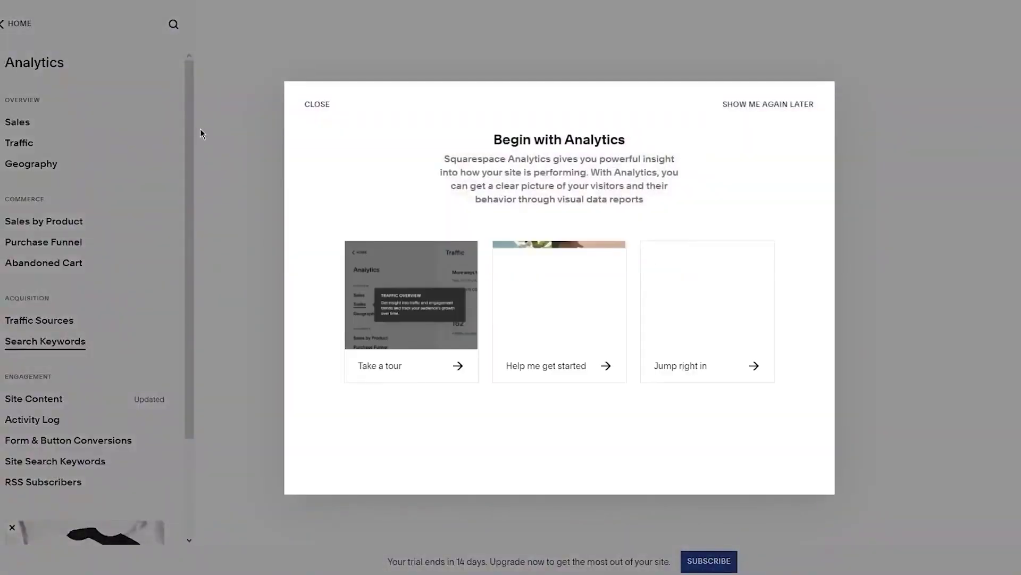
Dismiss the Analytics intro, view Other Search Engines keywords, and return to the main menu
click(318, 104)
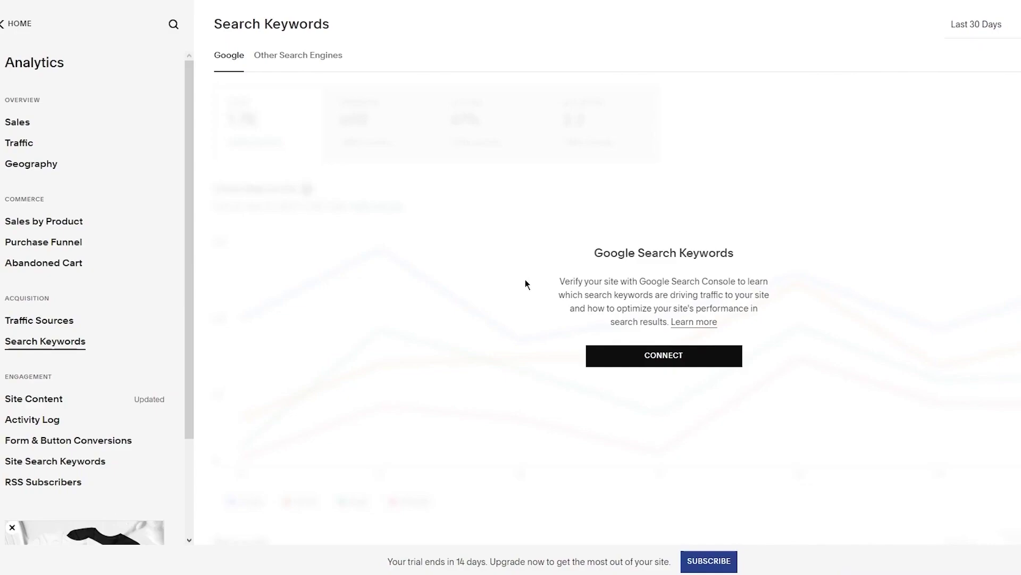
click(292, 55)
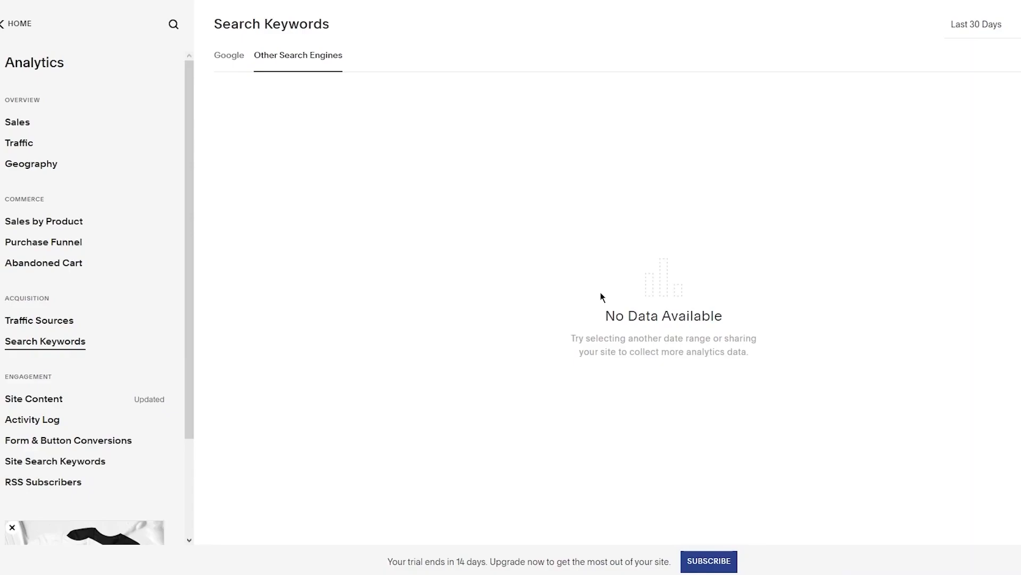
click(11, 32)
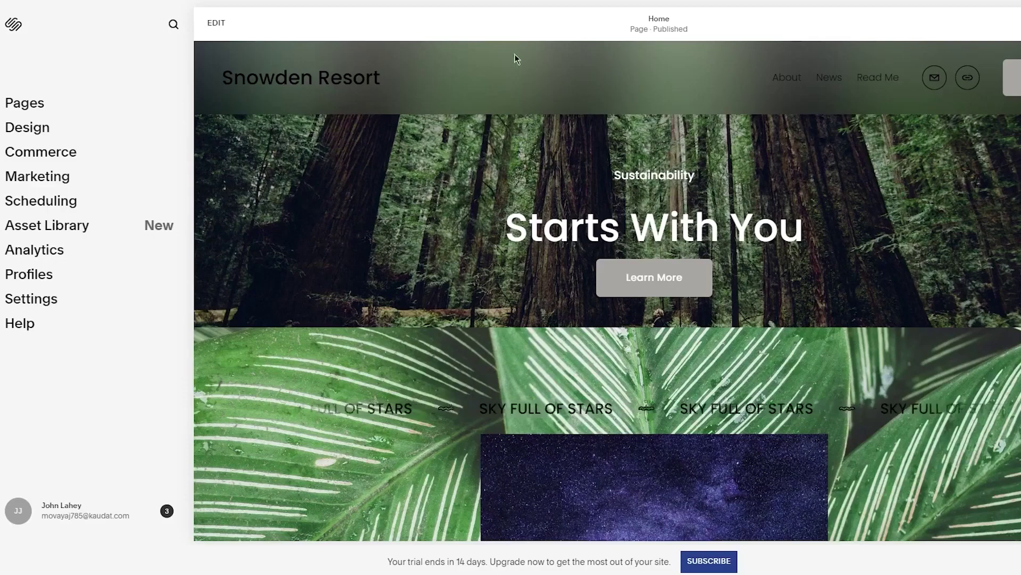
Select the Snowden Resort title, exit the editor unchanged, and open Settings
triple_click(196, 49)
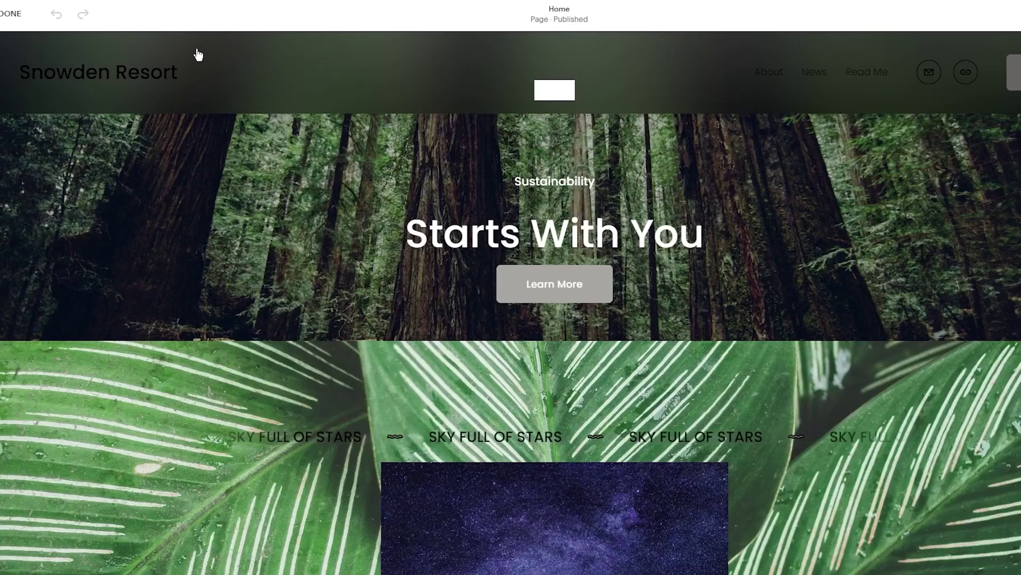
click(11, 13)
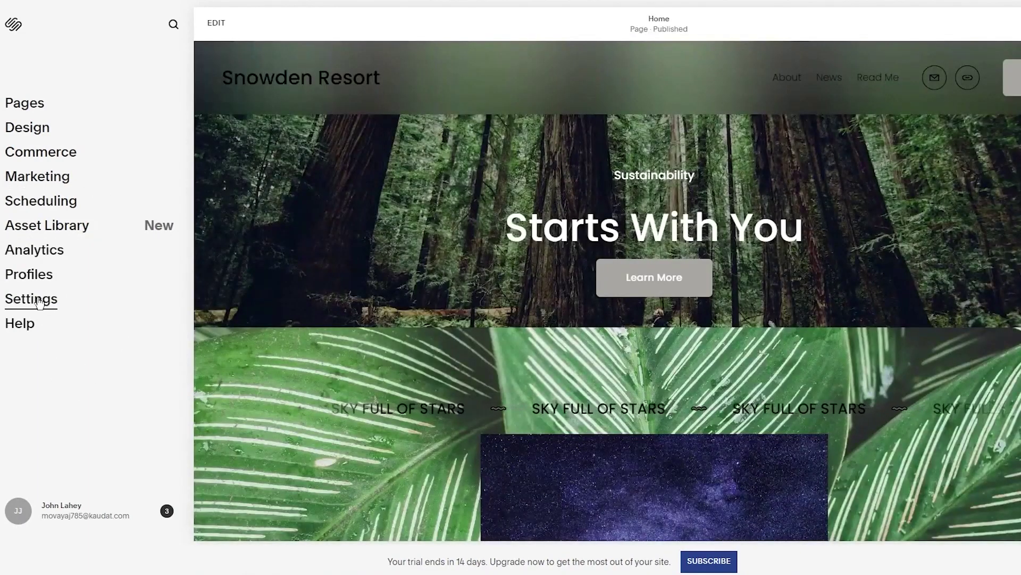
click(37, 299)
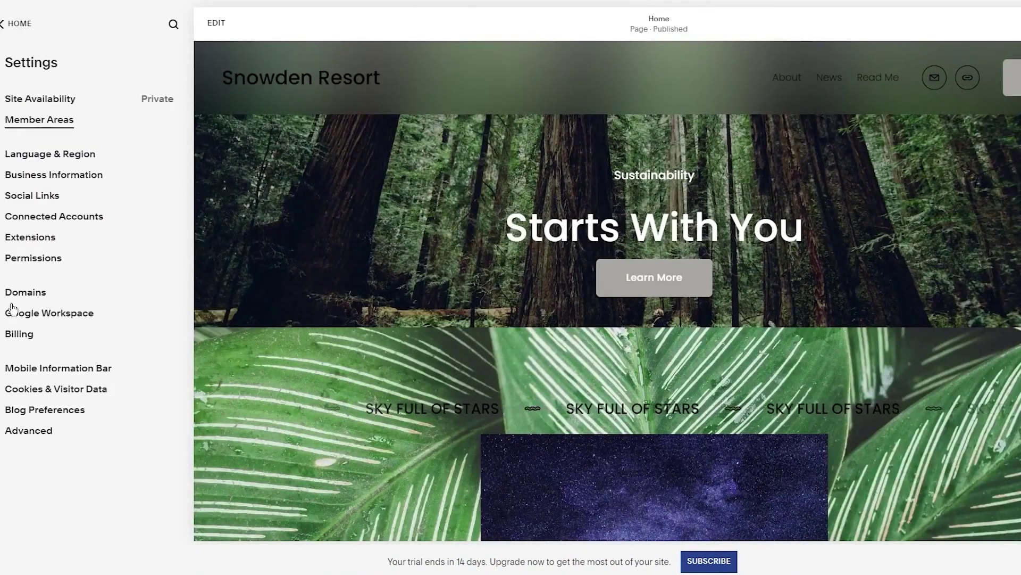
View the built-in domain's details, then open Billing showing the Website trial ending Apr 4, 2023
click(15, 292)
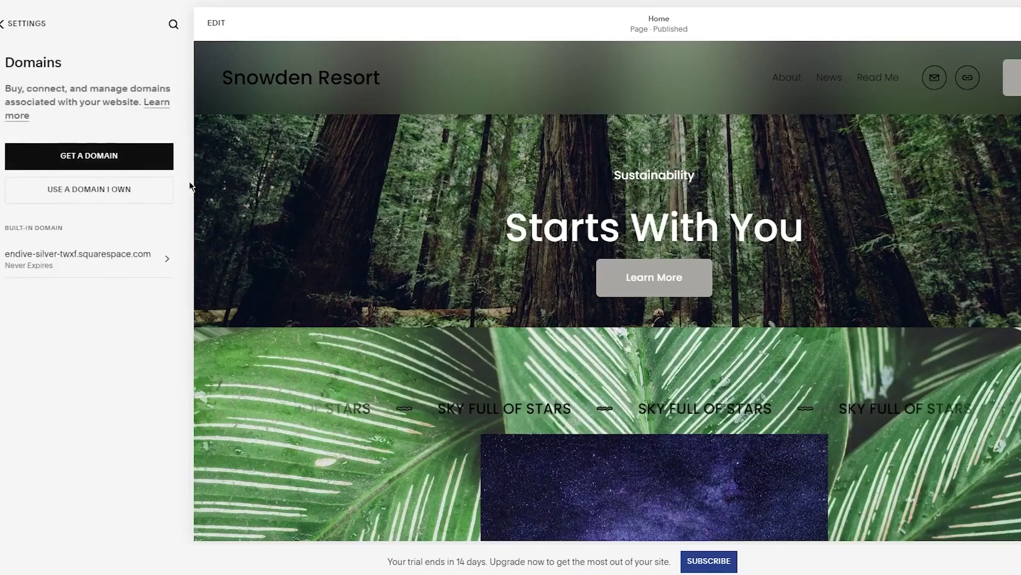
click(106, 265)
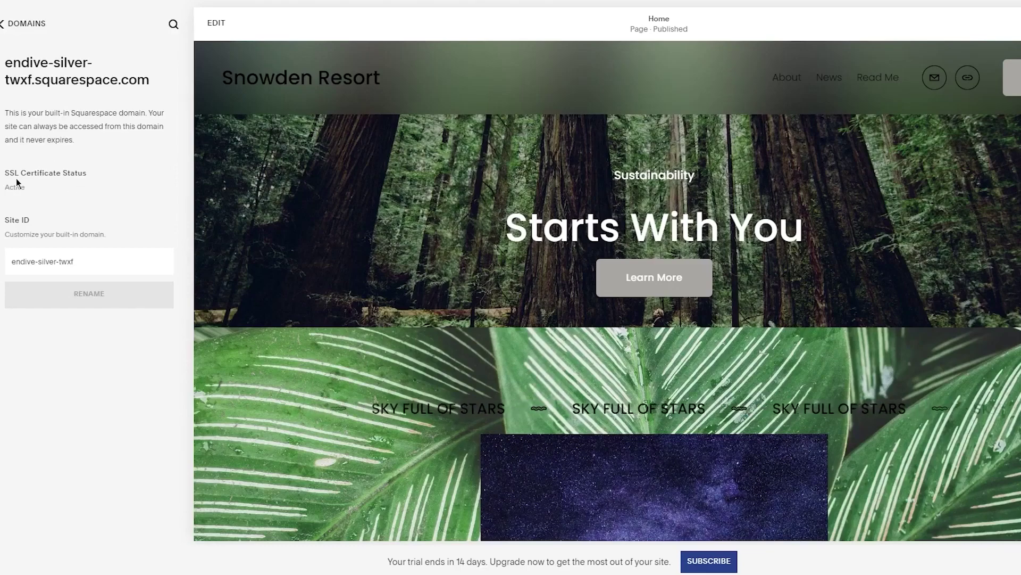
click(10, 25)
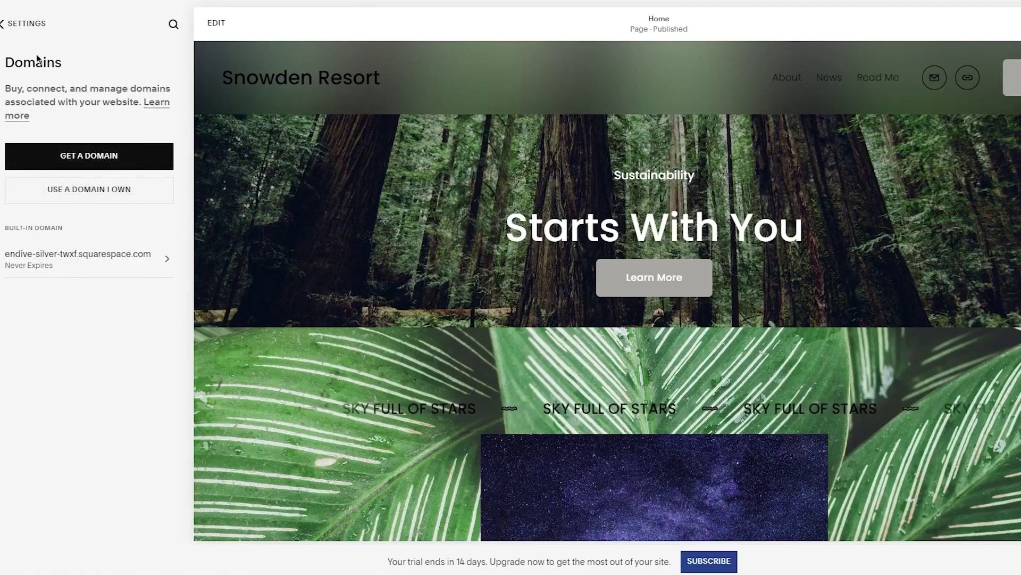
click(11, 24)
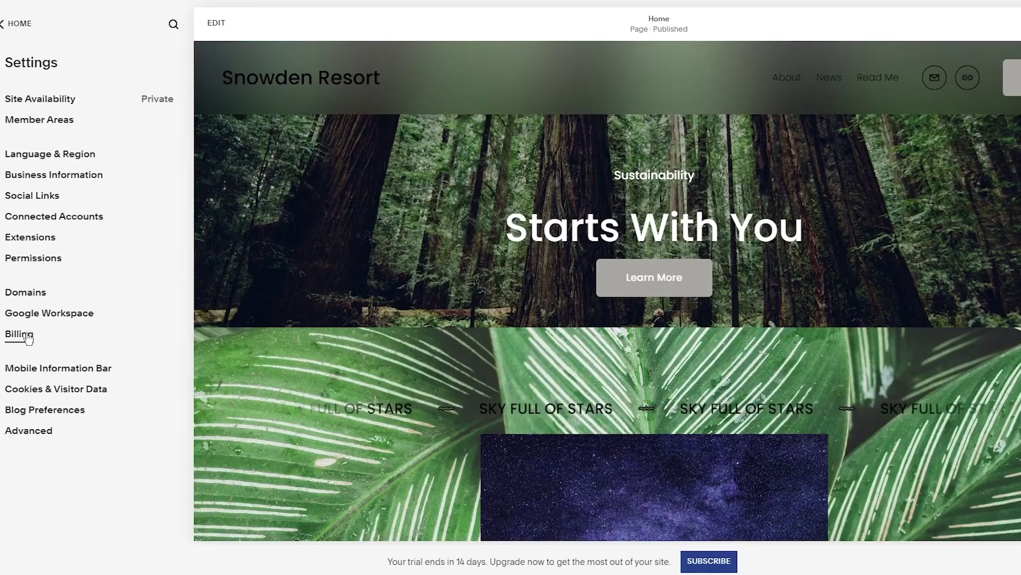
click(24, 333)
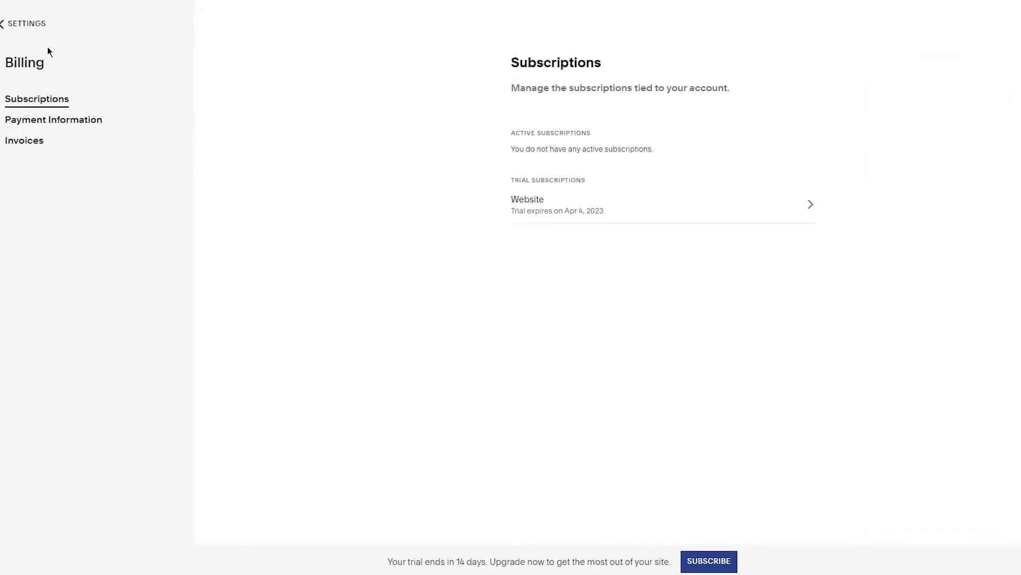
Back out to Home, reopen the Snowden Resort website, and open Commerce
click(11, 35)
click(13, 24)
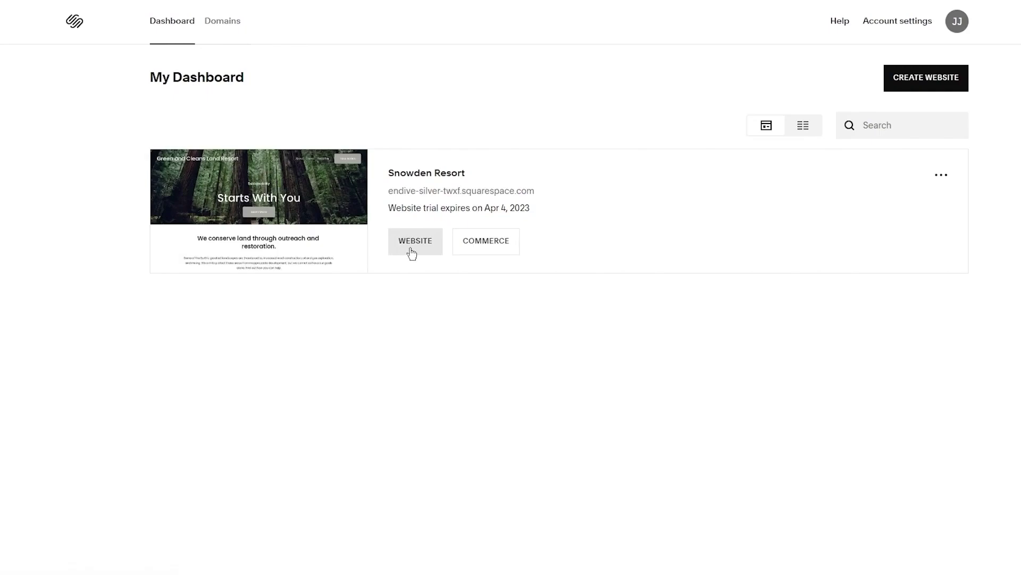
click(412, 249)
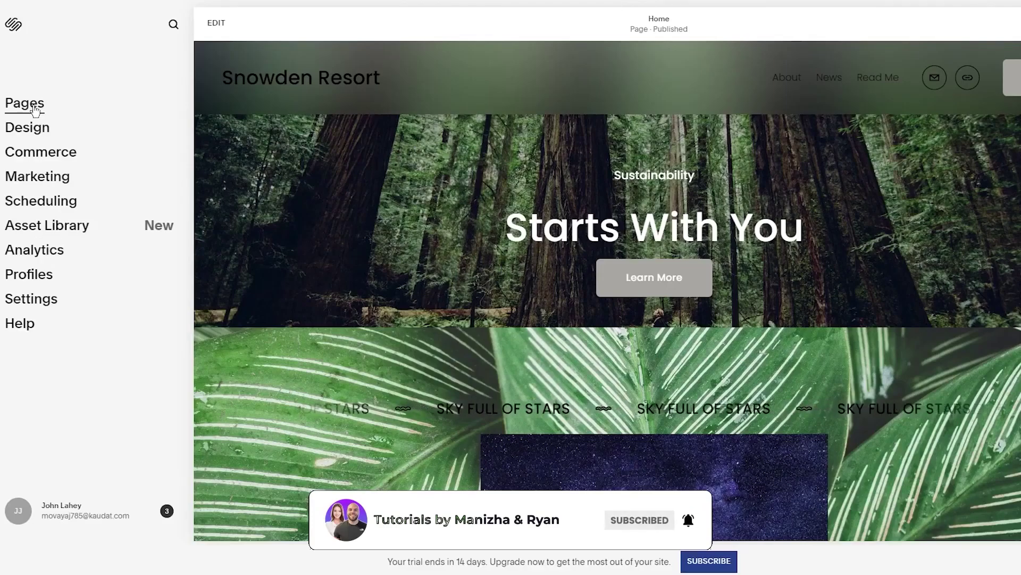
click(50, 154)
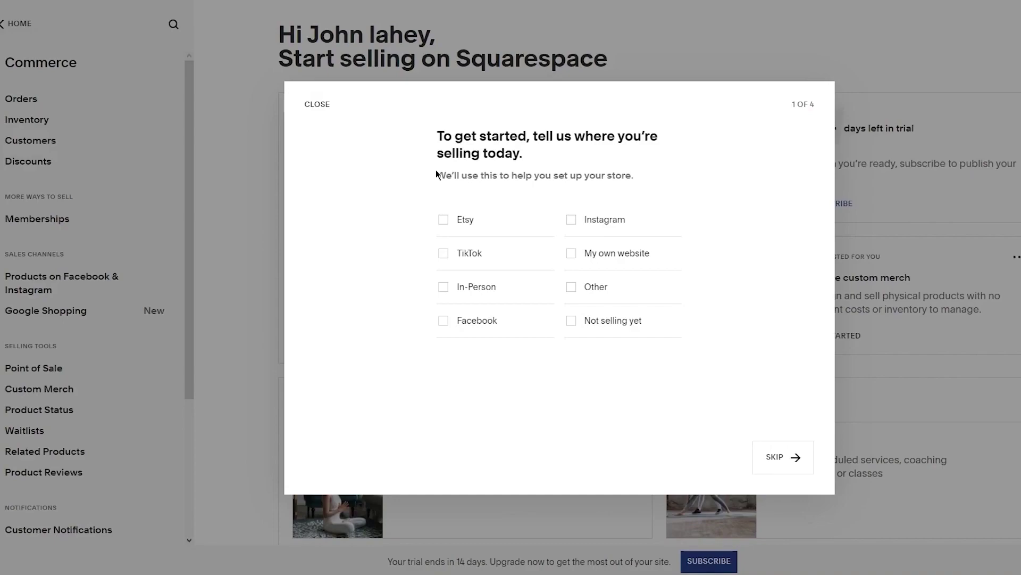
Skip the selling questionnaire, check the latest updates from Home, then go to My Dashboard
click(308, 104)
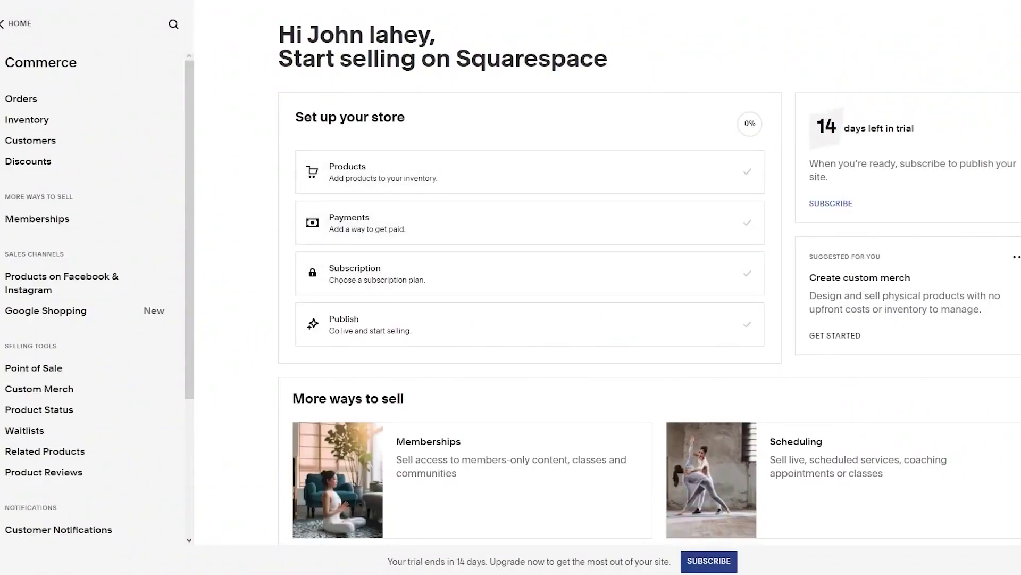
click(16, 24)
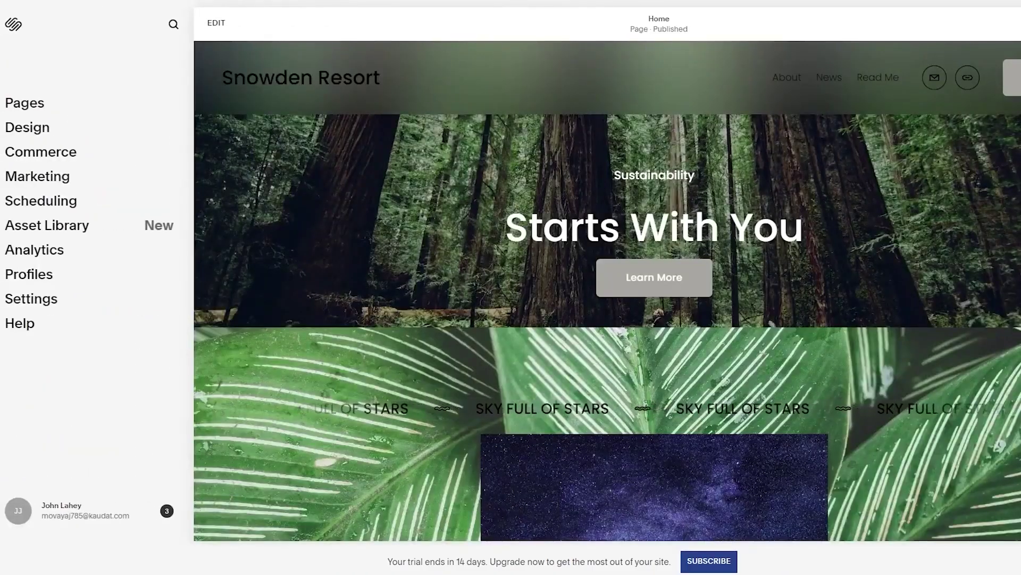
scroll(825, 281, down, 10)
scroll(823, 281, up, 10)
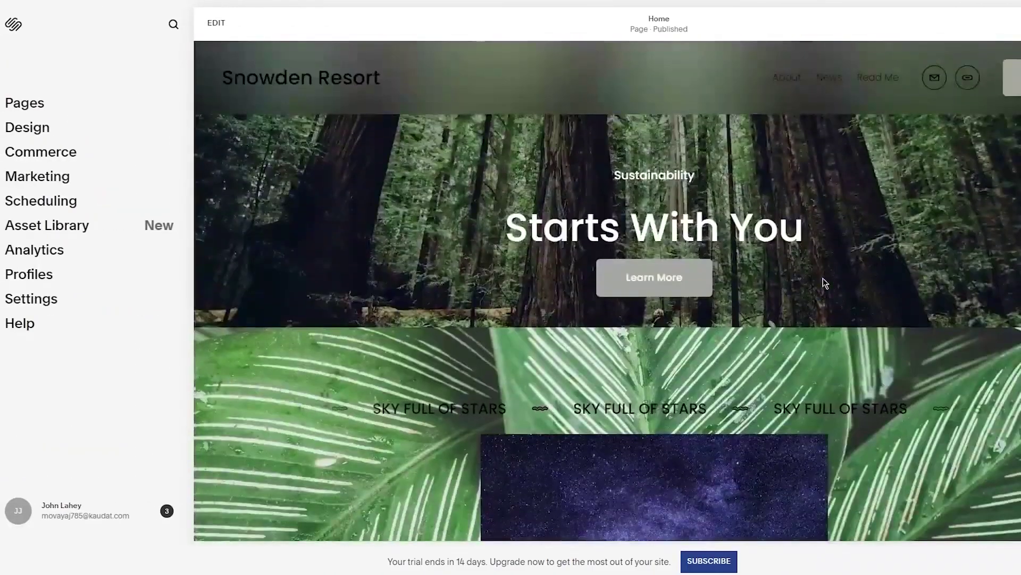
click(167, 511)
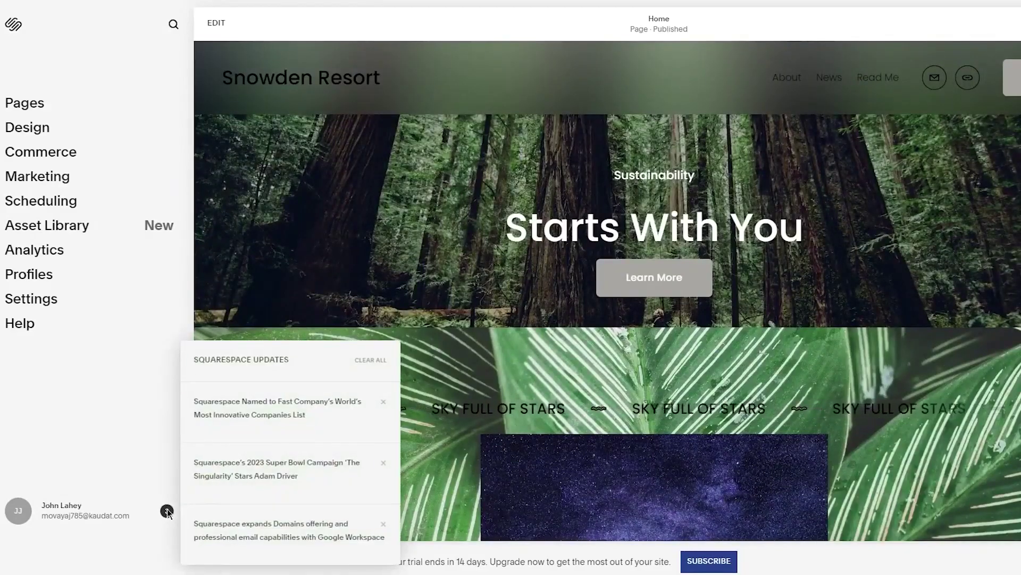
click(137, 451)
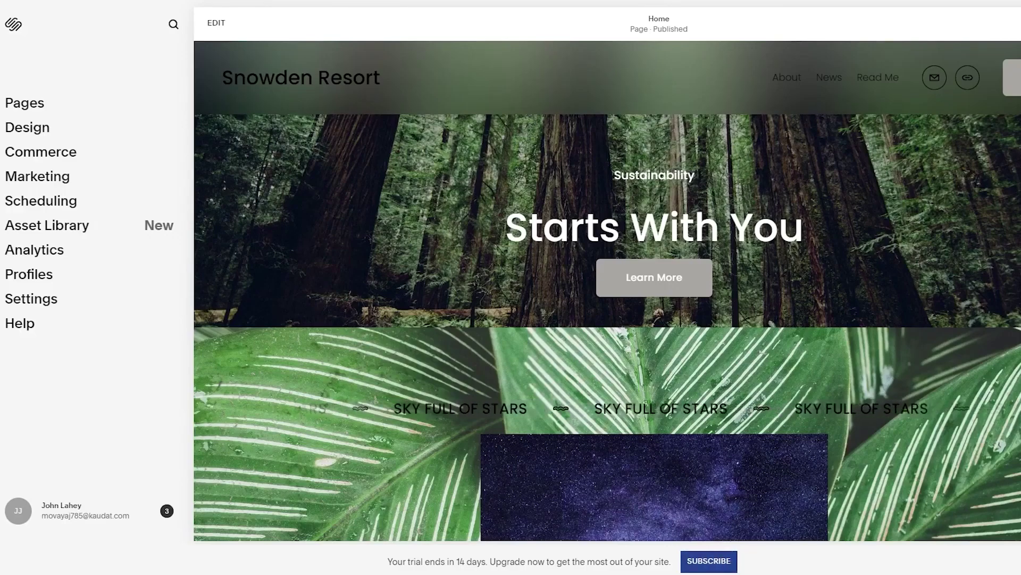
click(12, 25)
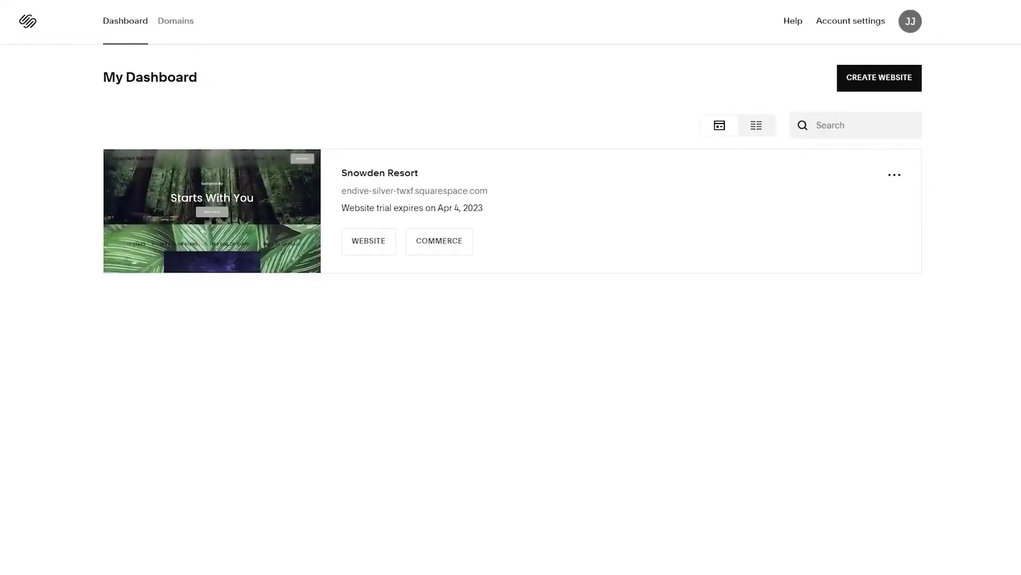
click(913, 26)
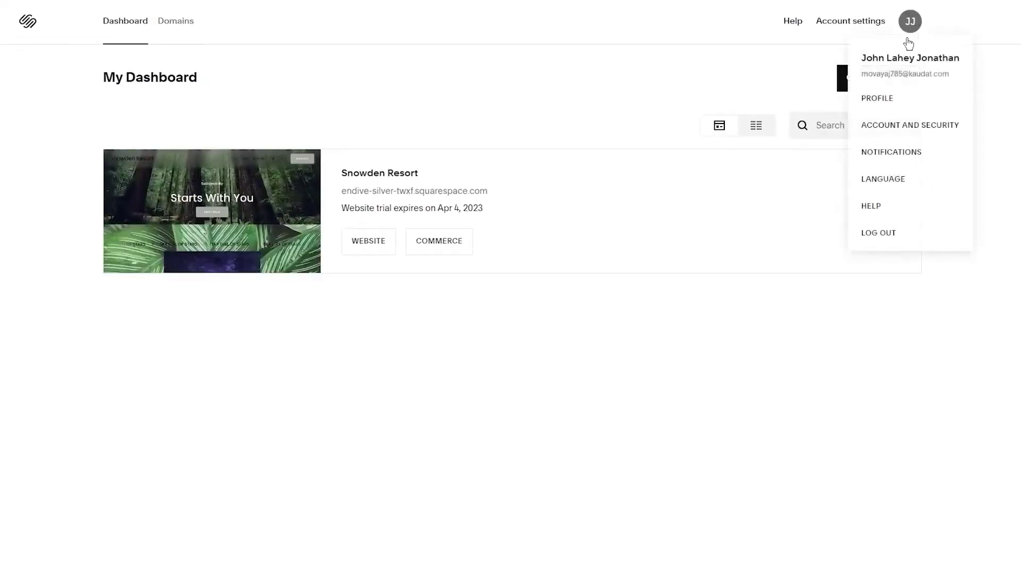
click(909, 132)
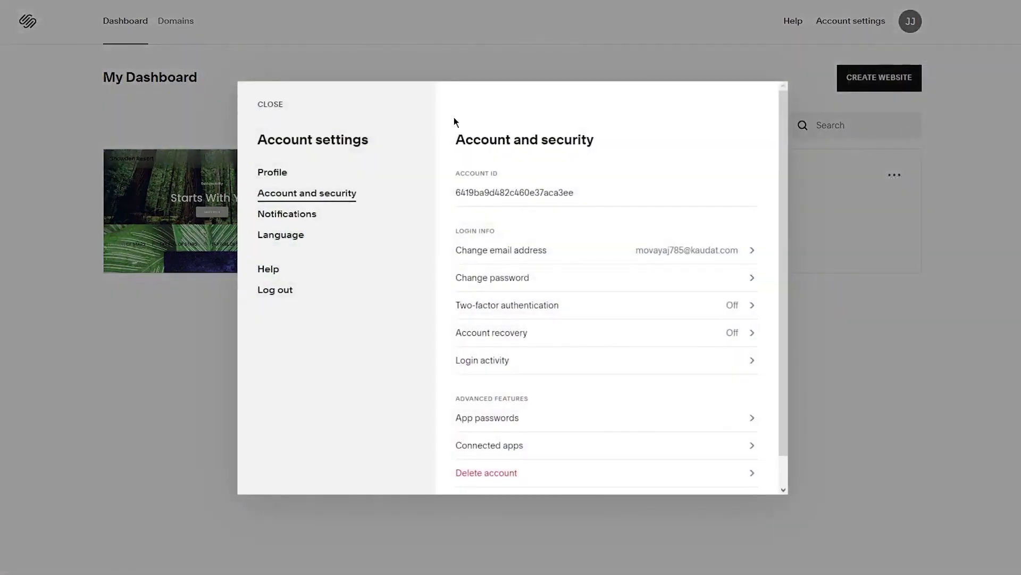
scroll(578, 293, down, 1)
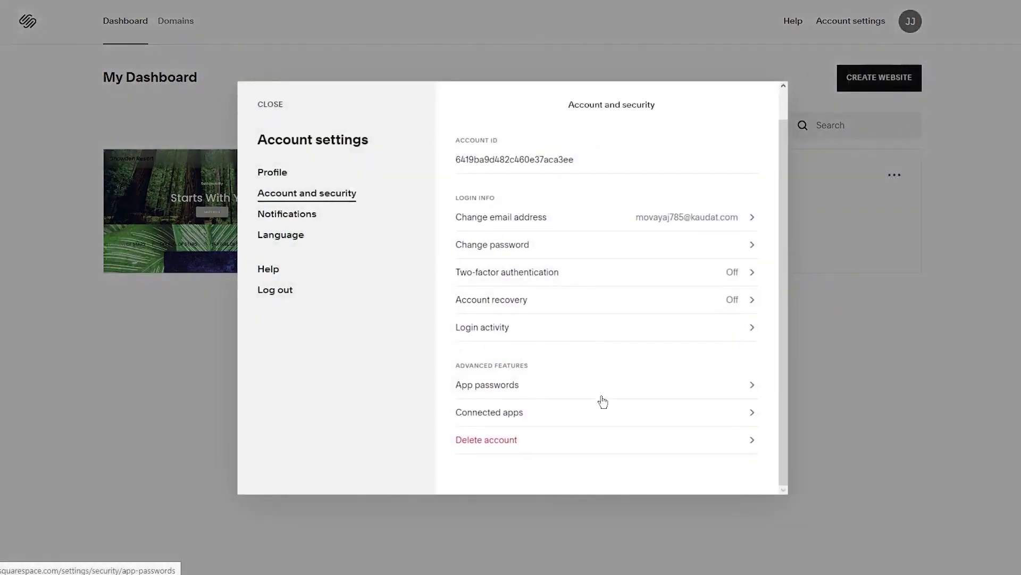
scroll(520, 221, up, 1)
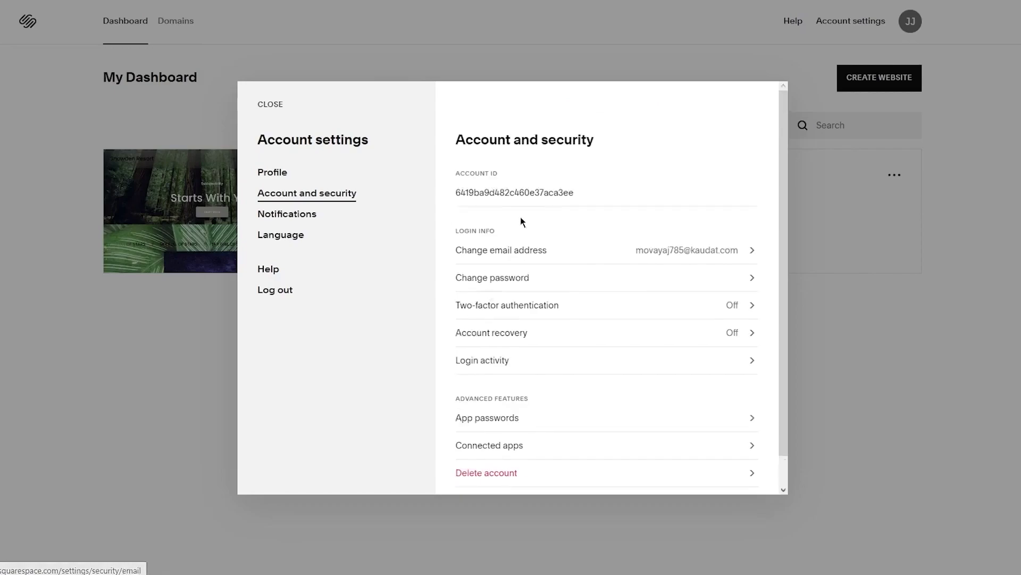
click(312, 222)
scroll(686, 210, down, 3)
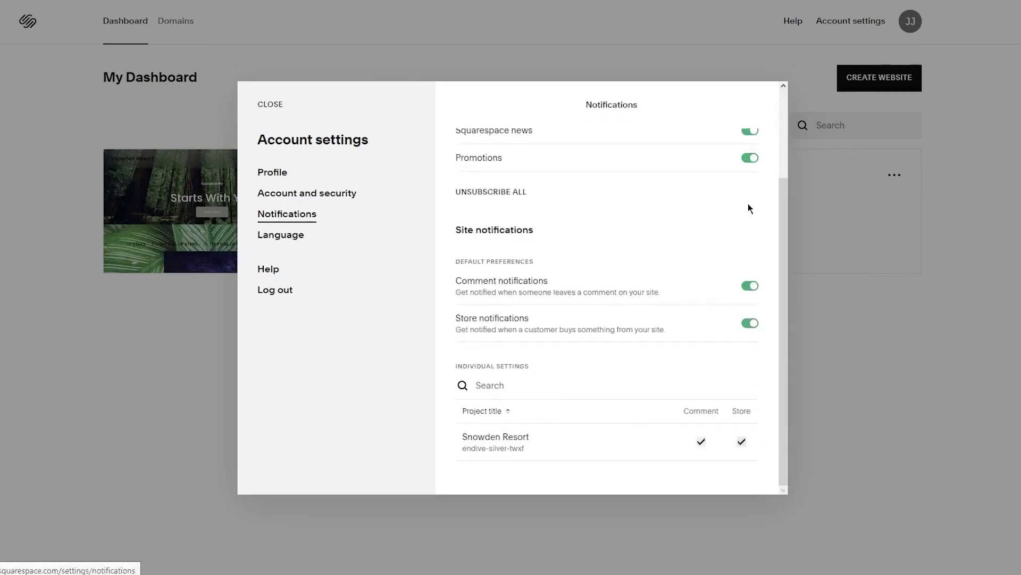
click(1005, 327)
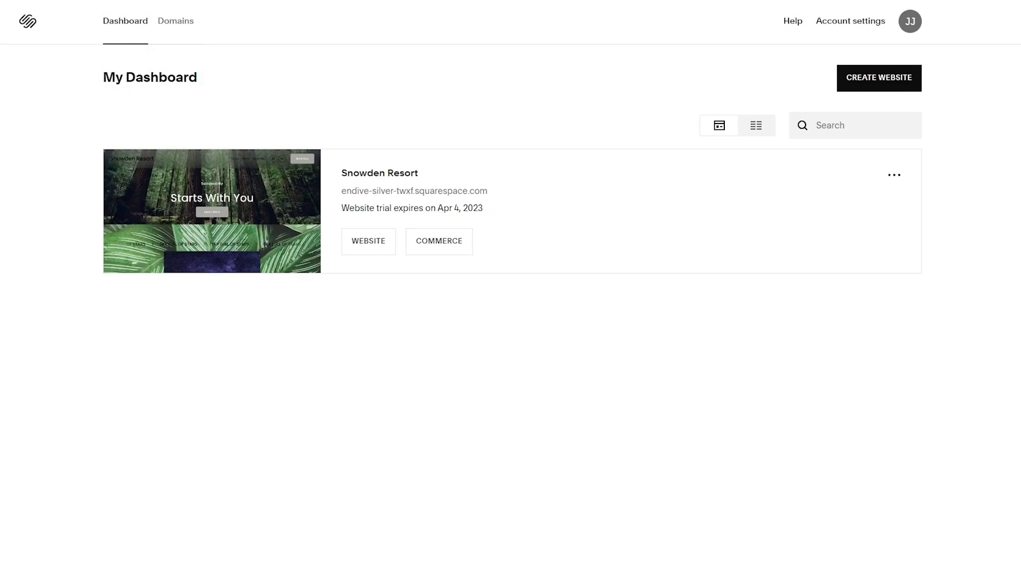
key(ctrl+t)
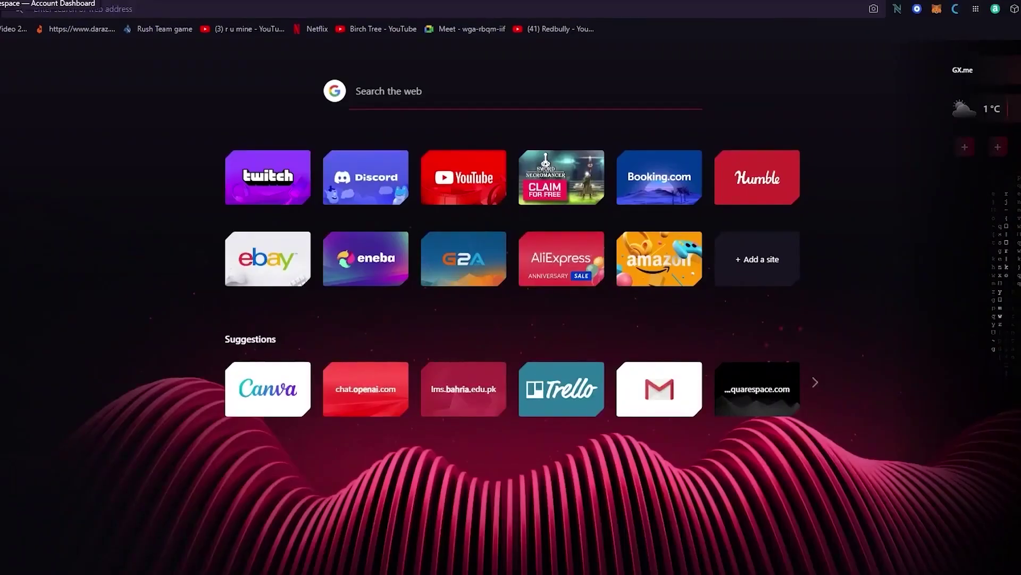
Search Google for 'squareup' and open Square's official site from the results
text(squar)
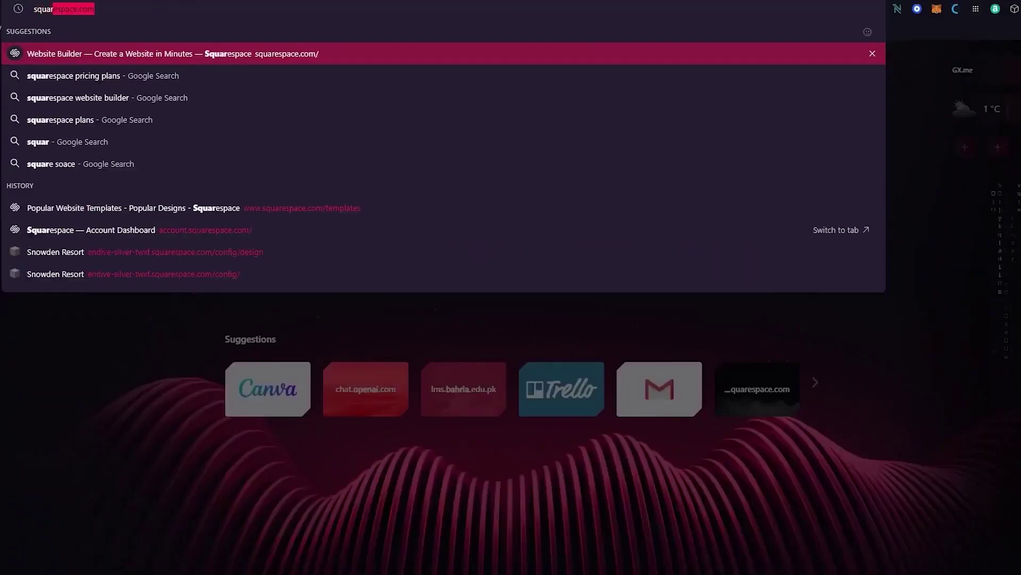
text(eup)
key(Return)
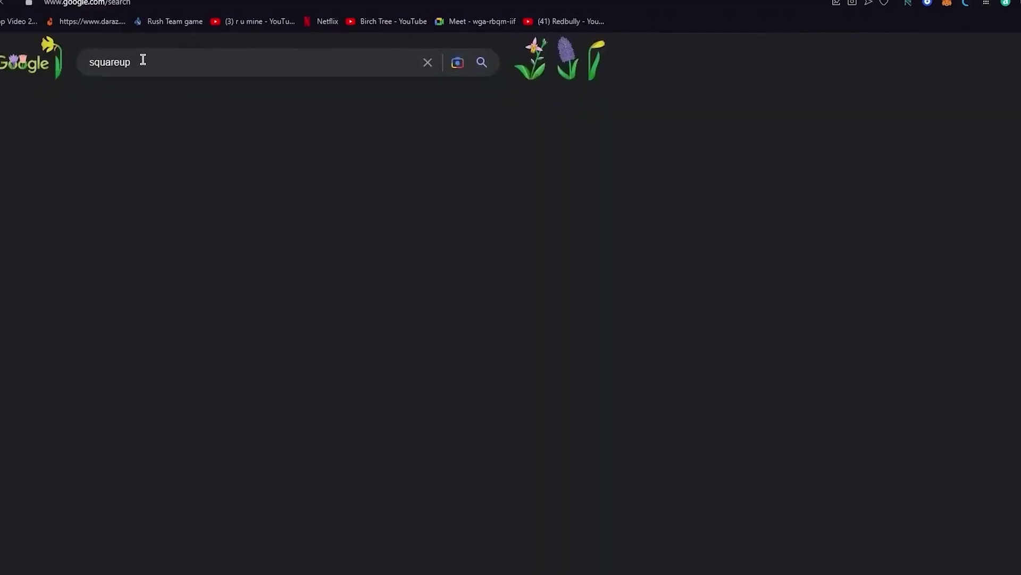
click(218, 151)
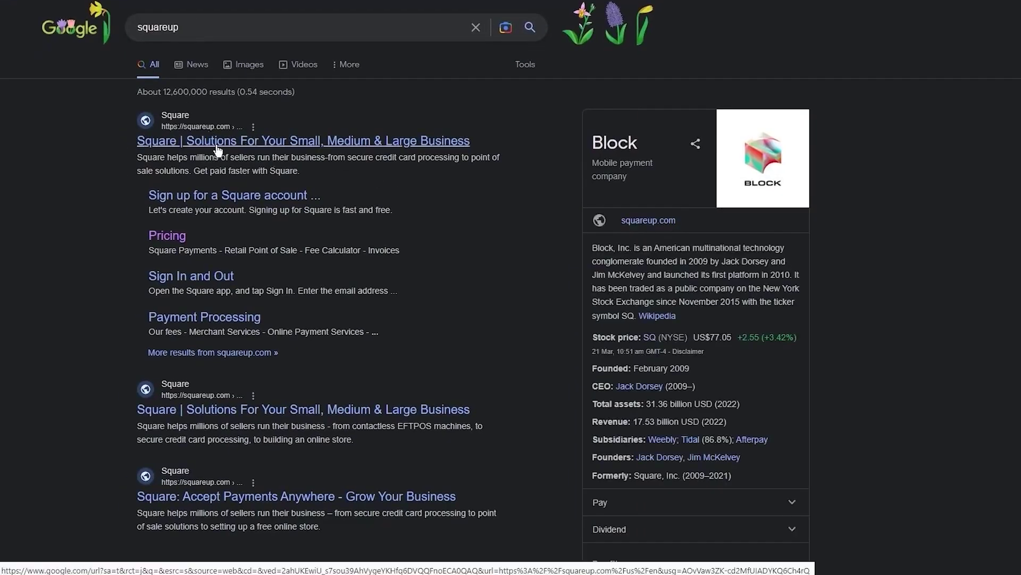
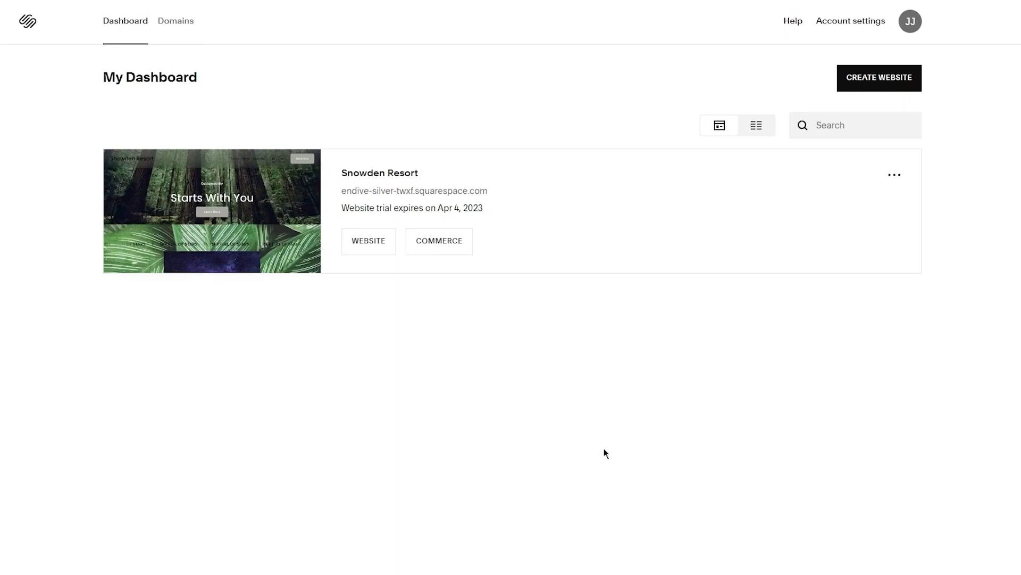
Show the account's Domains page, which lists no domains yet
click(165, 27)
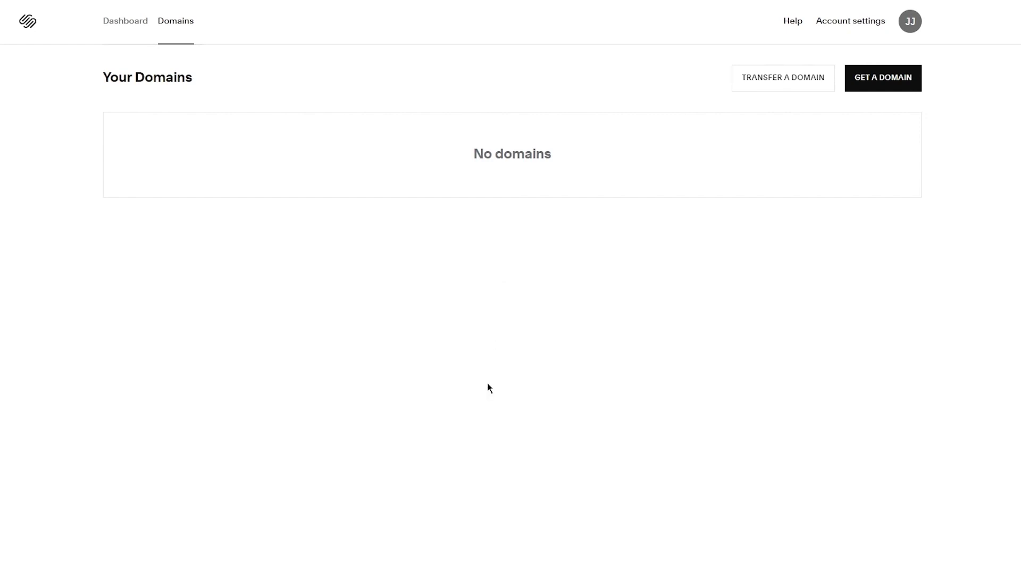
In a new browser tab, go to the Squarespace website
key(ctrl+t)
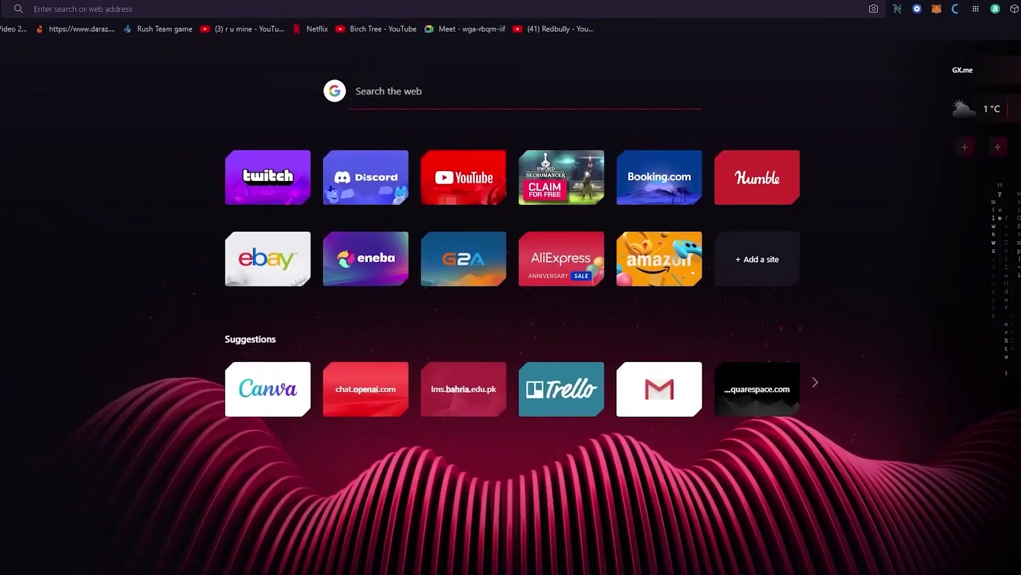
text(square)
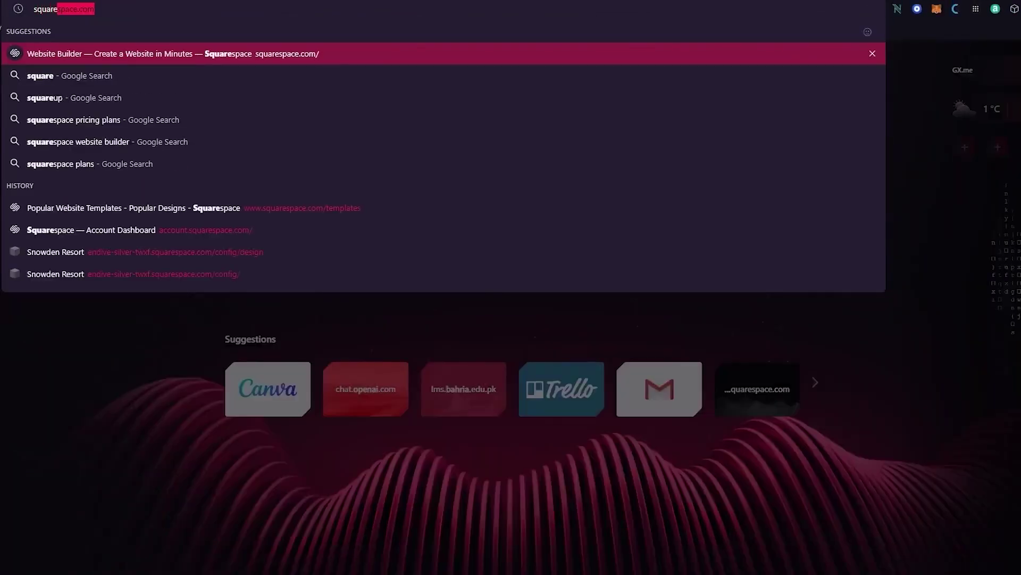
key(Return)
Replace the address with a Google search for 'squarespace designs'
drag(113, 9, 76, 9)
key(BackSpace)
key(BackSpace)
key(BackSpace)
key(BackSpace)
key(BackSpace)
key(BackSpace)
key(BackSpace)
key(BackSpace)
key(BackSpace)
key(BackSpace)
text(squarespace design)
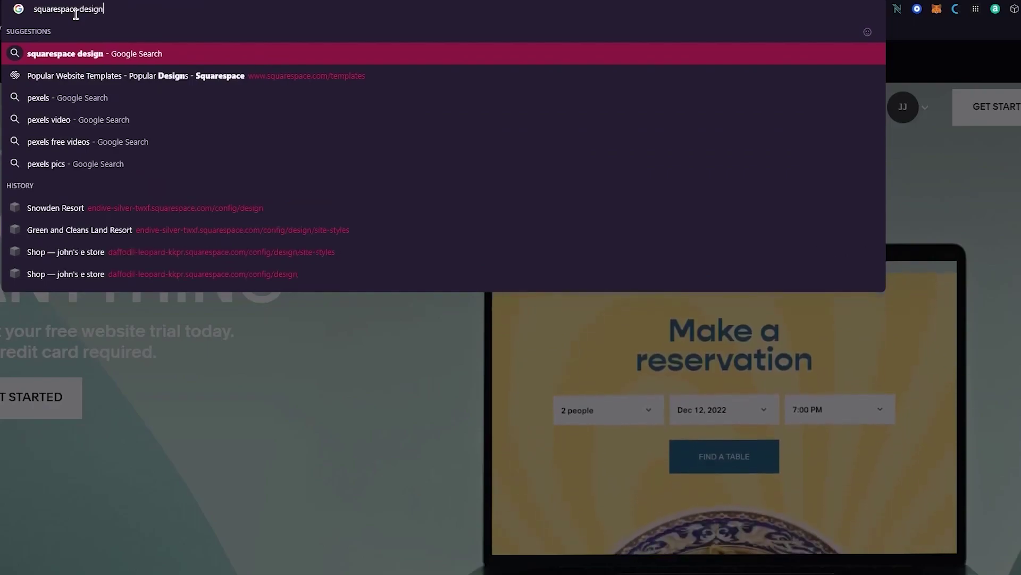
text(s)
key(Return)
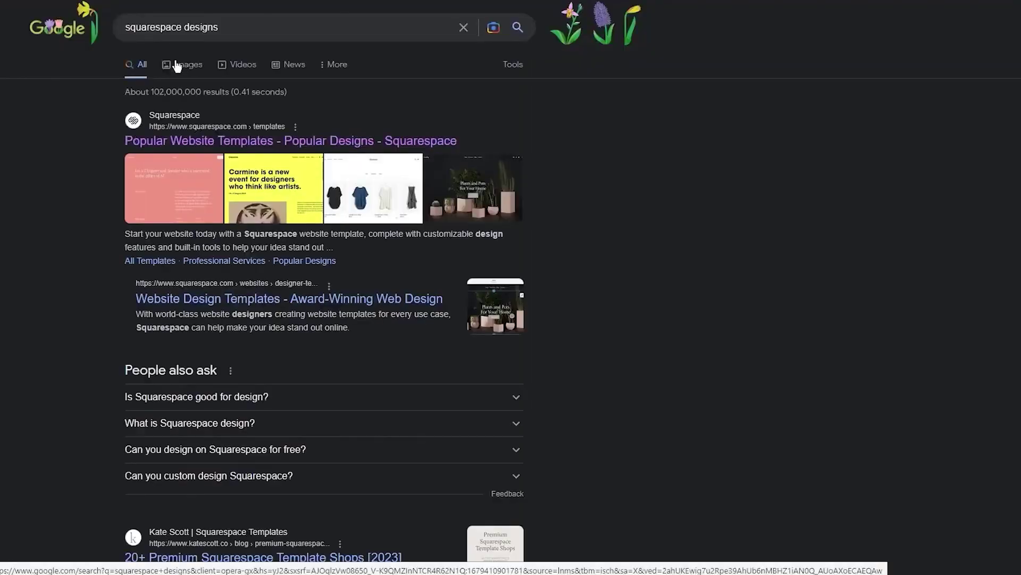
Browse the image results and open the Pinterest '110 Best Squarespace' design board
click(167, 60)
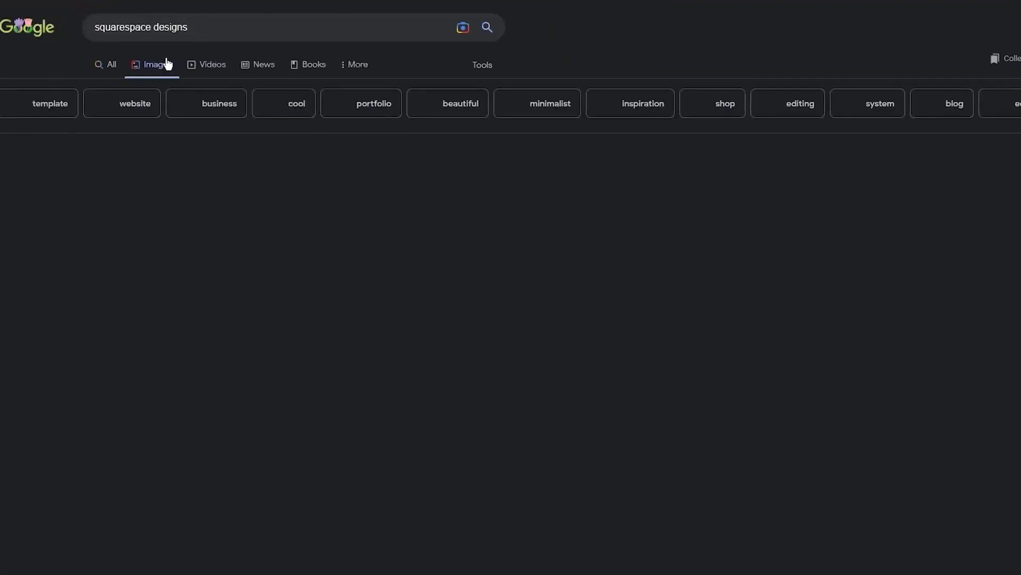
scroll(475, 292, down, 8)
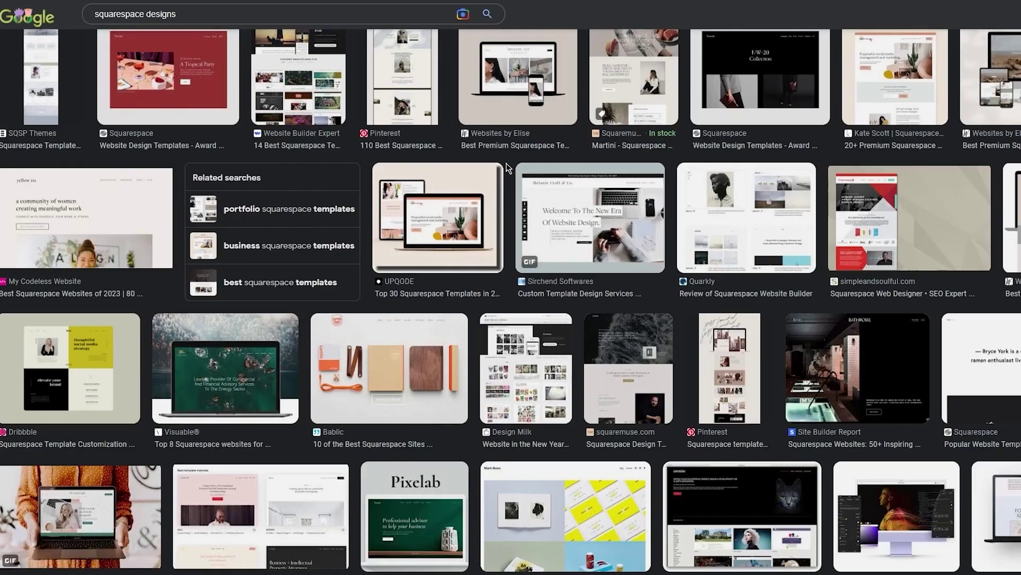
scroll(507, 168, up, 3)
click(402, 235)
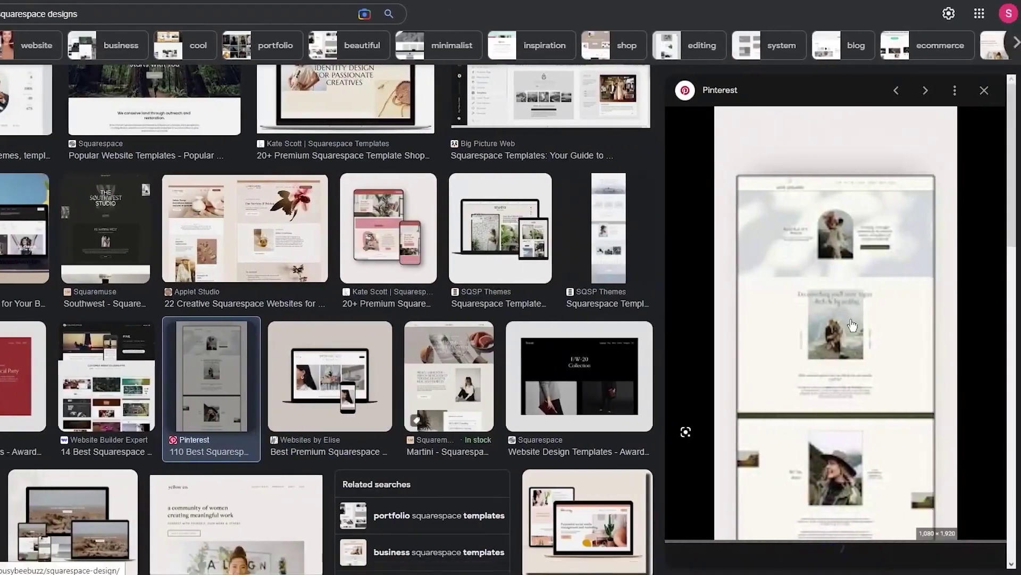
click(855, 270)
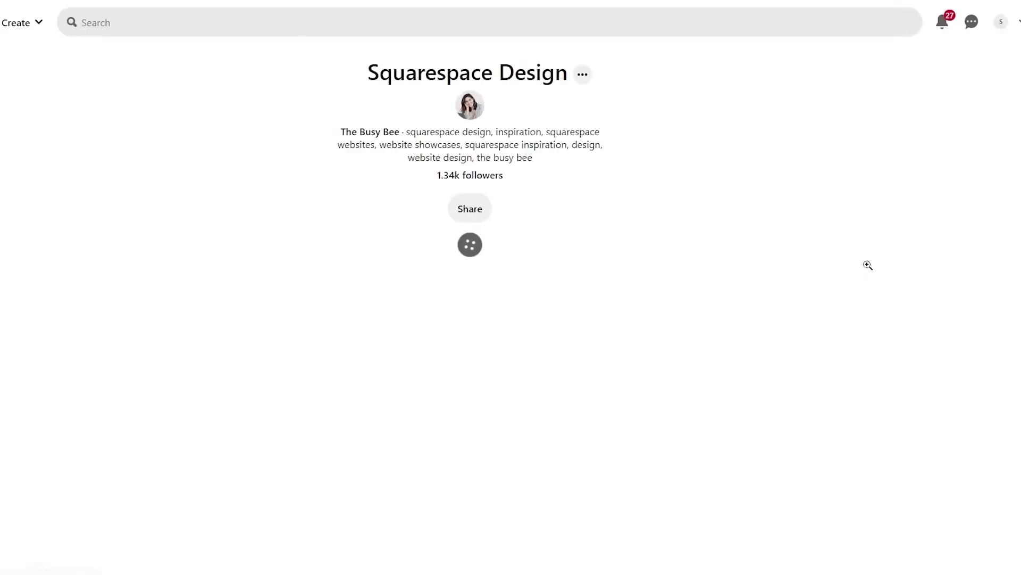
Scroll the Pinterest design pins and dismiss the notification permission prompt
scroll(906, 265, down, 3)
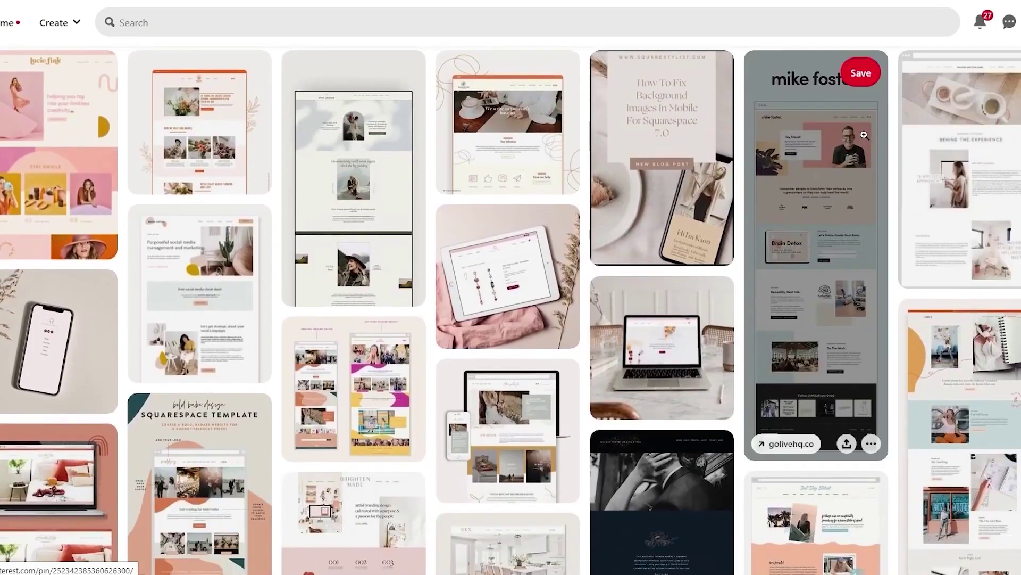
scroll(329, 208, down, 6)
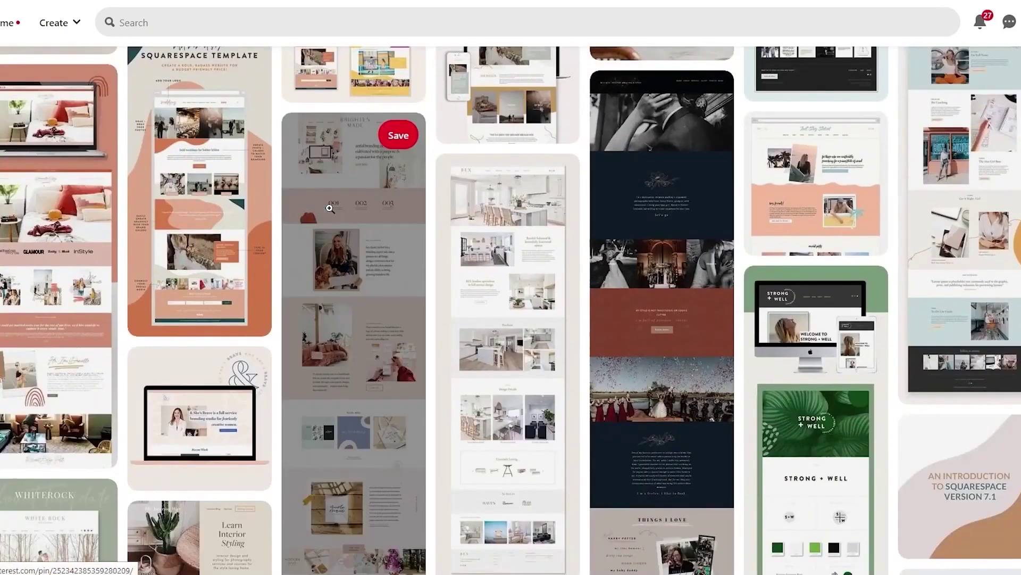
scroll(274, 133, down, 20)
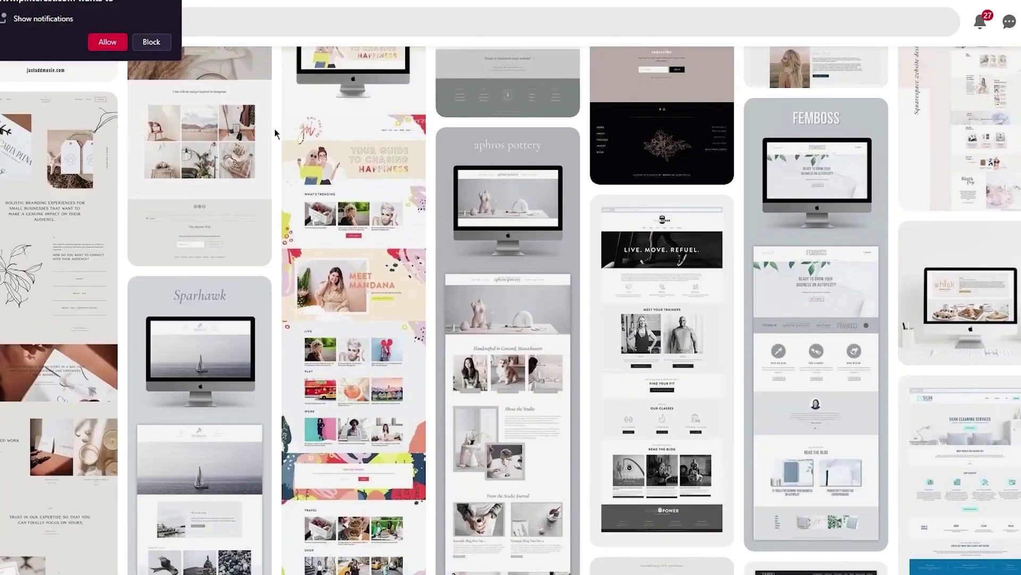
scroll(275, 133, down, 7)
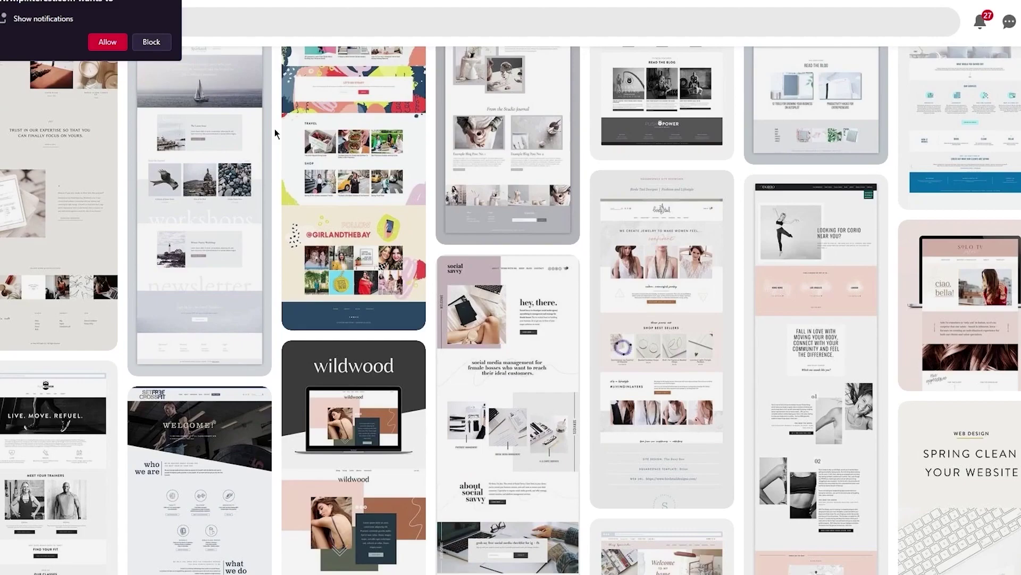
click(185, 8)
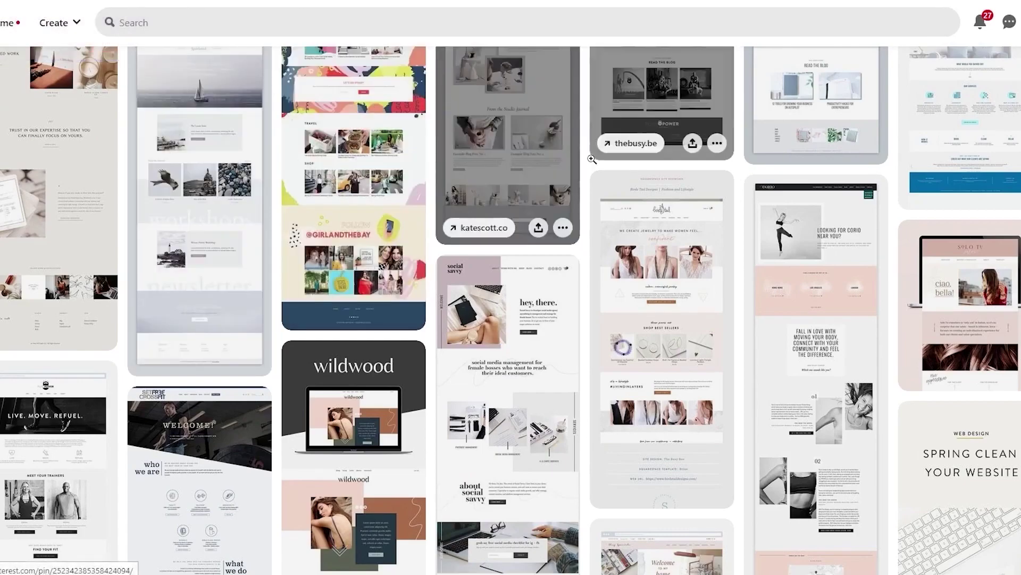
Keep scrolling through the rest of the Squarespace website design pins
scroll(585, 168, down, 4)
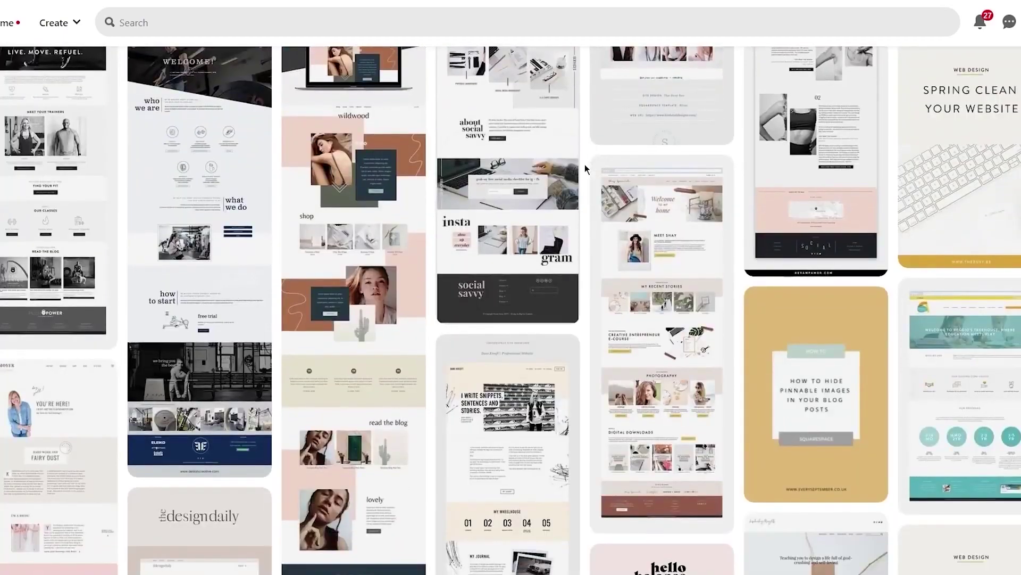
scroll(585, 164, down, 15)
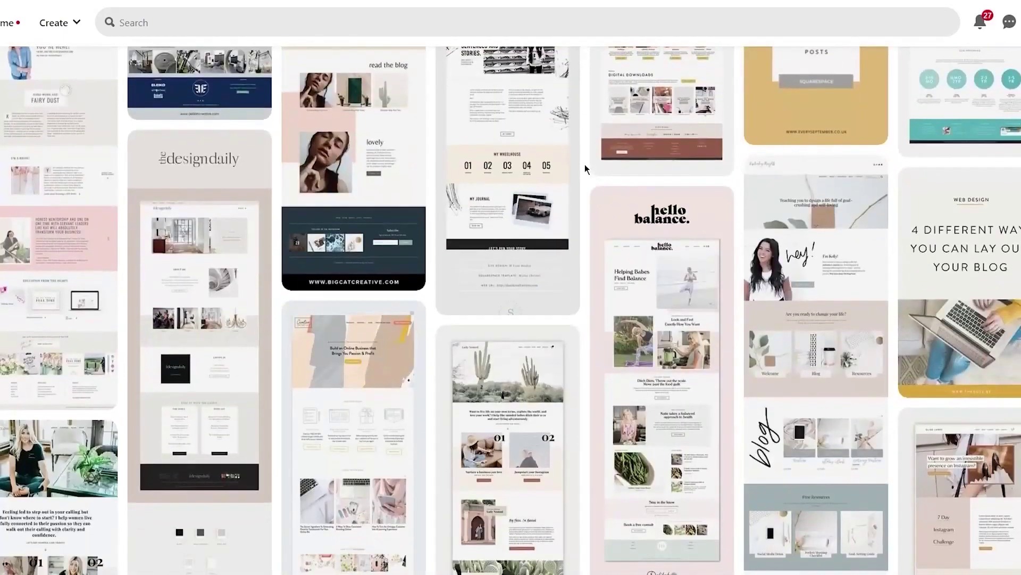
scroll(585, 158, down, 6)
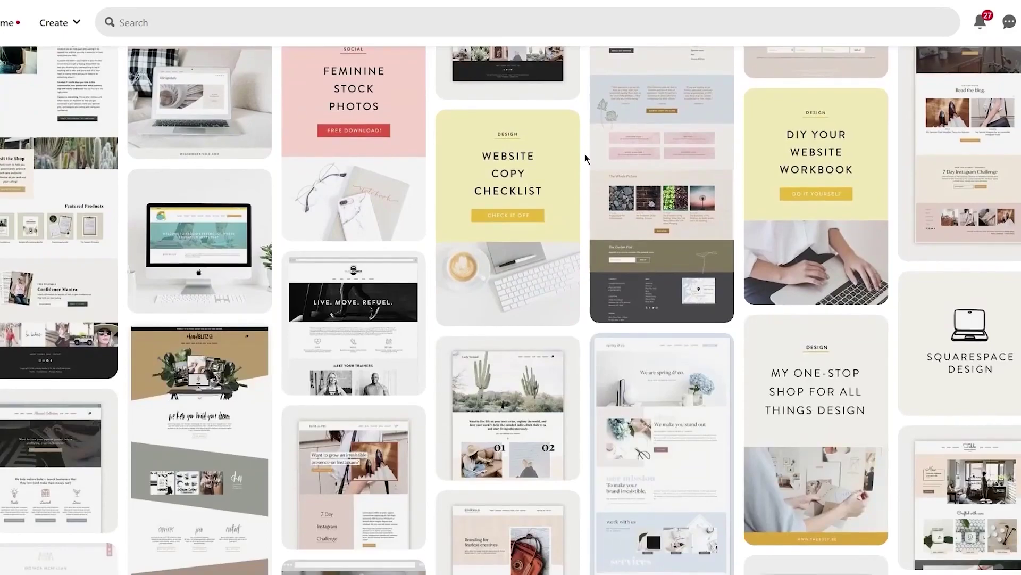
scroll(586, 158, down, 14)
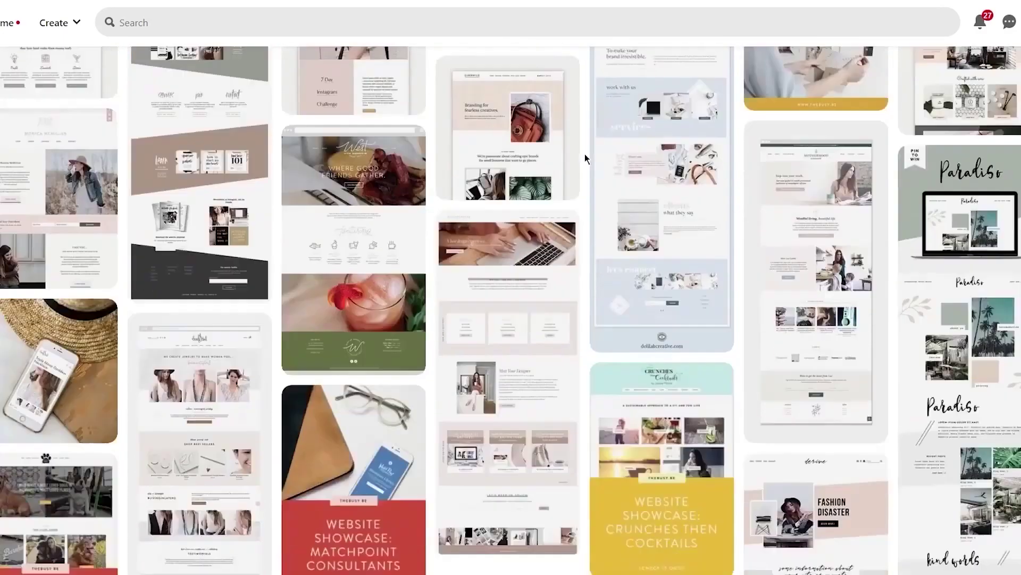
scroll(585, 158, down, 9)
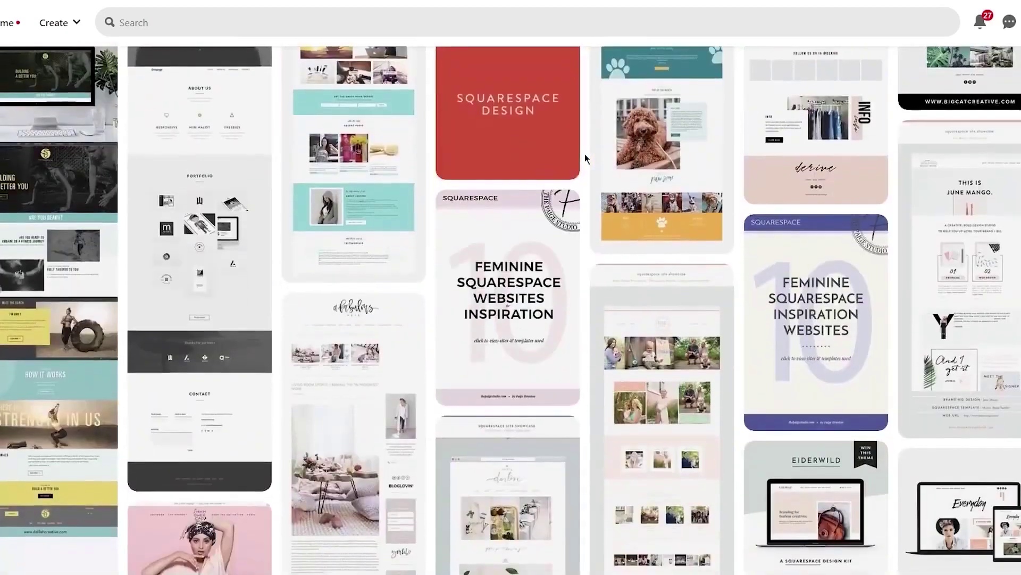
scroll(586, 158, down, 5)
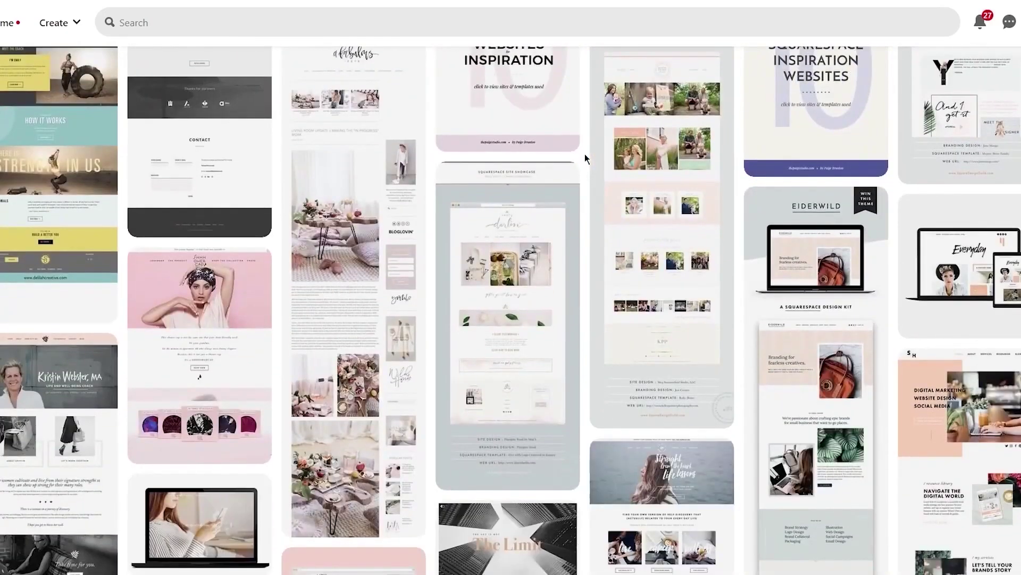
scroll(586, 158, down, 4)
scroll(585, 158, down, 6)
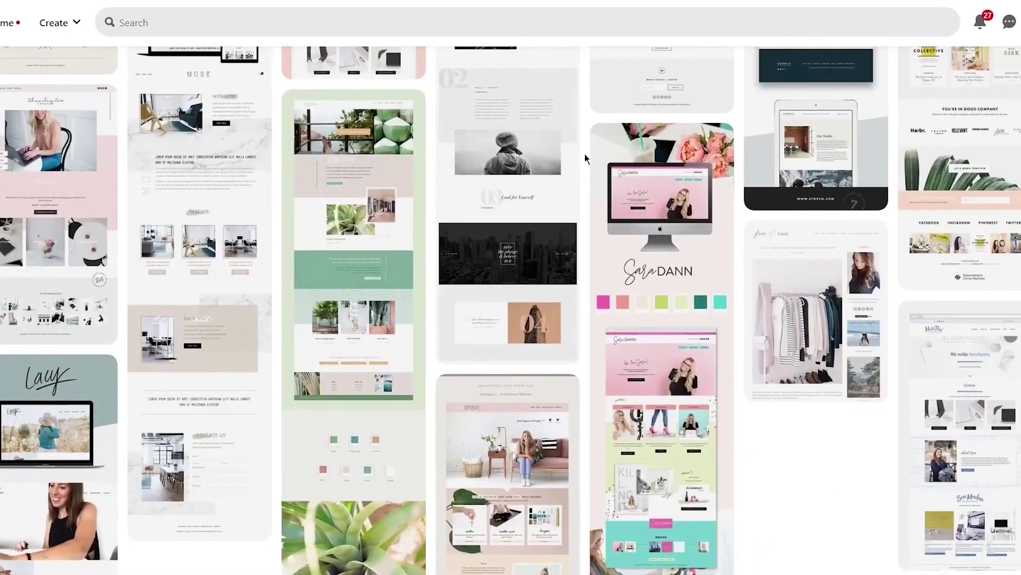
scroll(585, 158, down, 5)
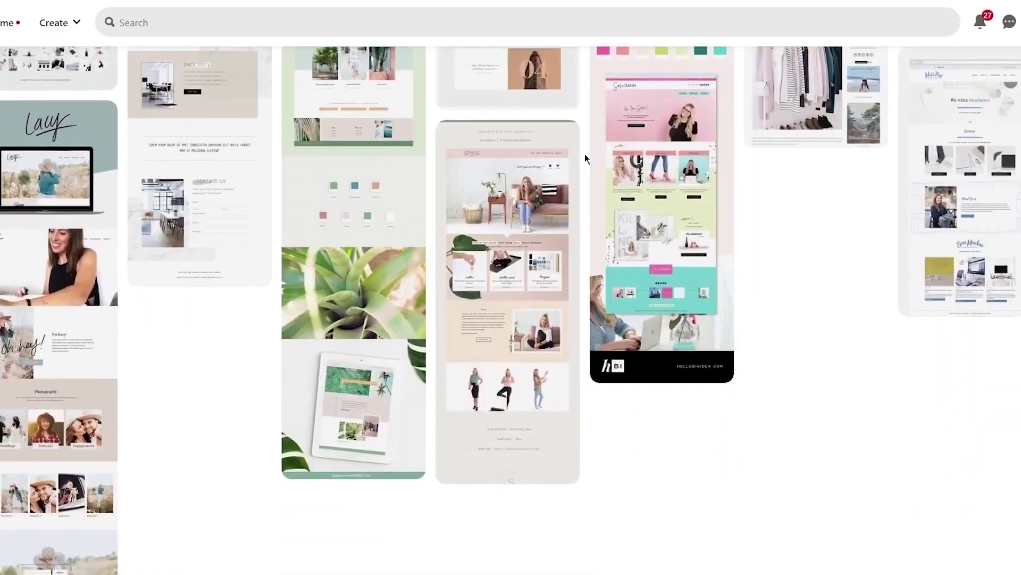
scroll(585, 158, down, 5)
scroll(585, 158, up, 20)
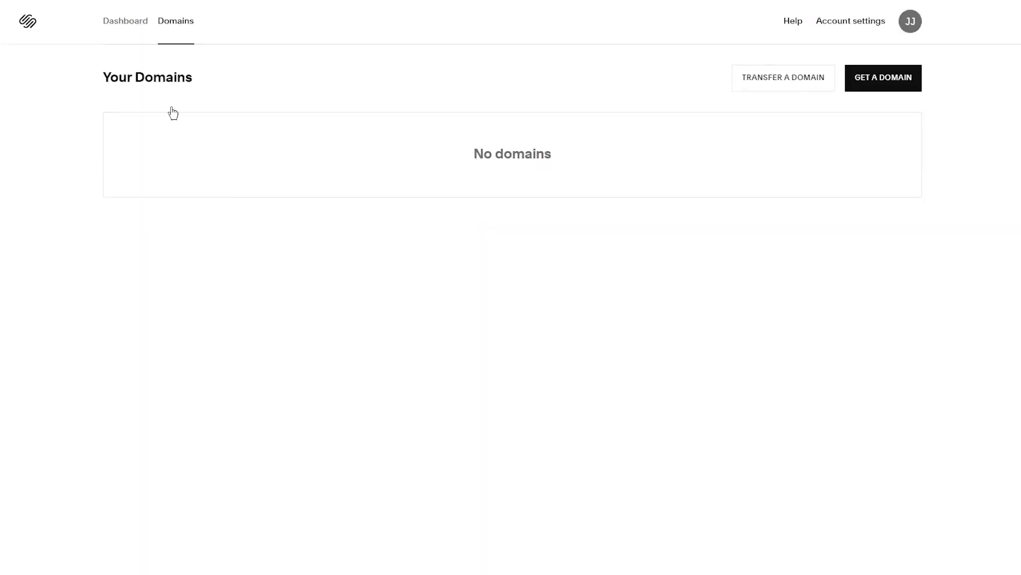
Return to My Dashboard and check the Snowden Resort site card's extra options
click(124, 20)
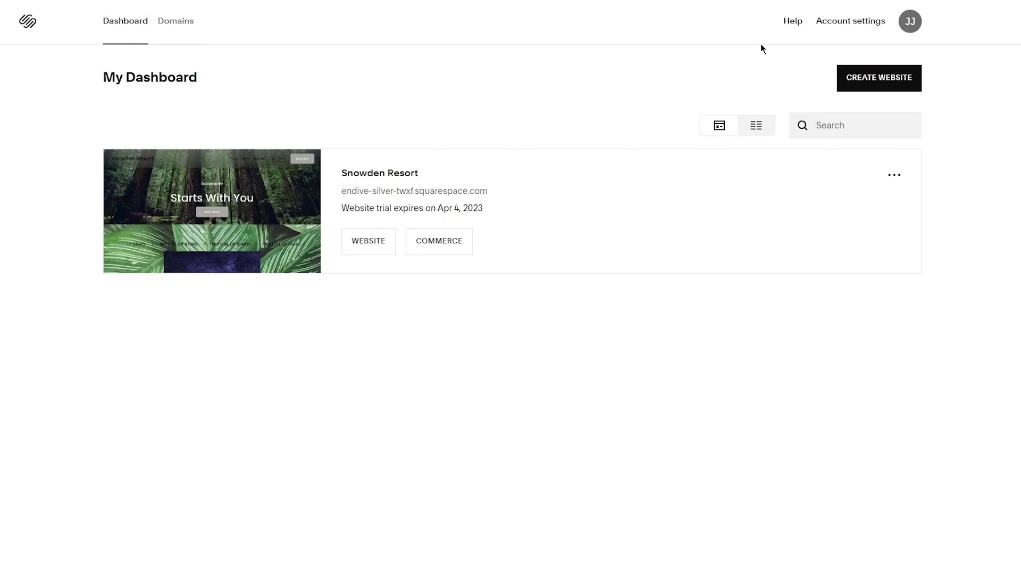
click(894, 174)
click(847, 28)
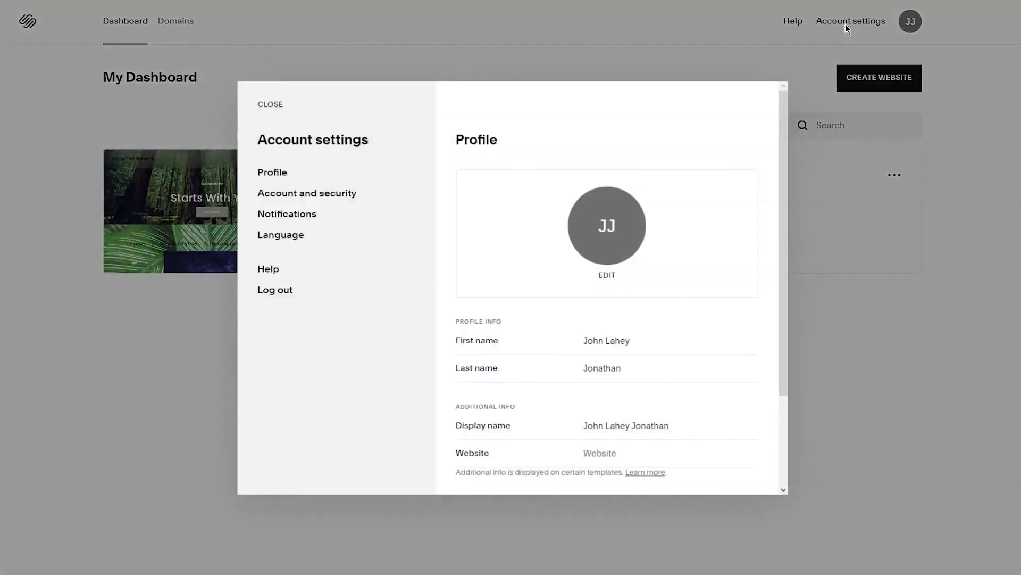
scroll(624, 220, down, 3)
scroll(617, 104, up, 3)
scroll(625, 133, down, 3)
scroll(617, 141, up, 3)
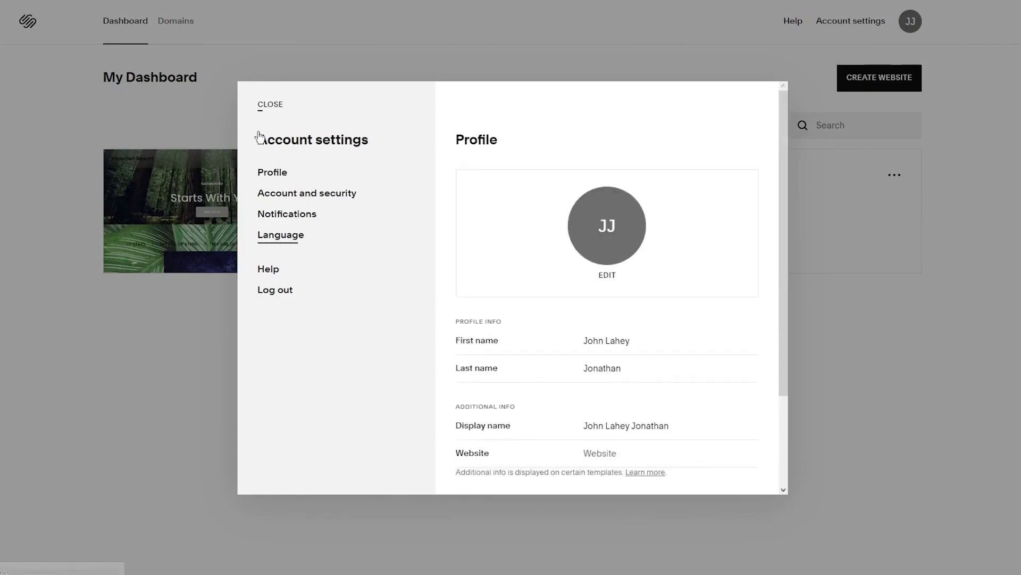
click(271, 193)
click(267, 175)
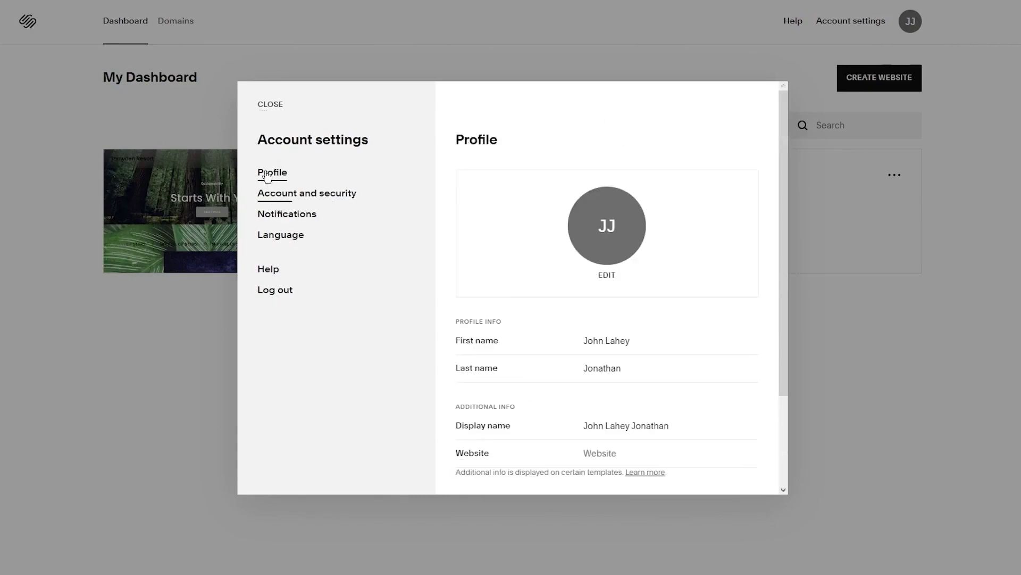
click(285, 194)
scroll(582, 271, down, 1)
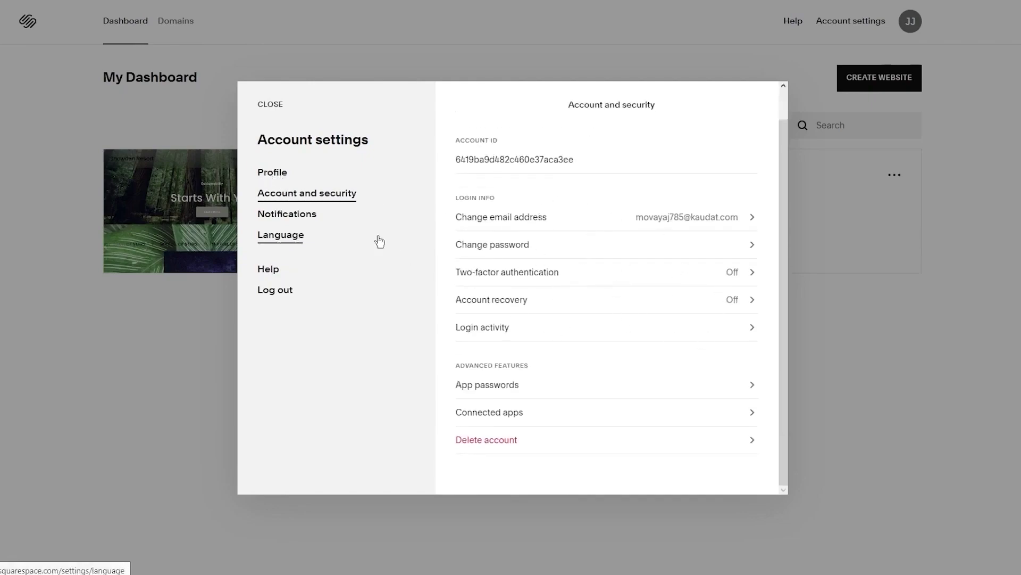
click(295, 218)
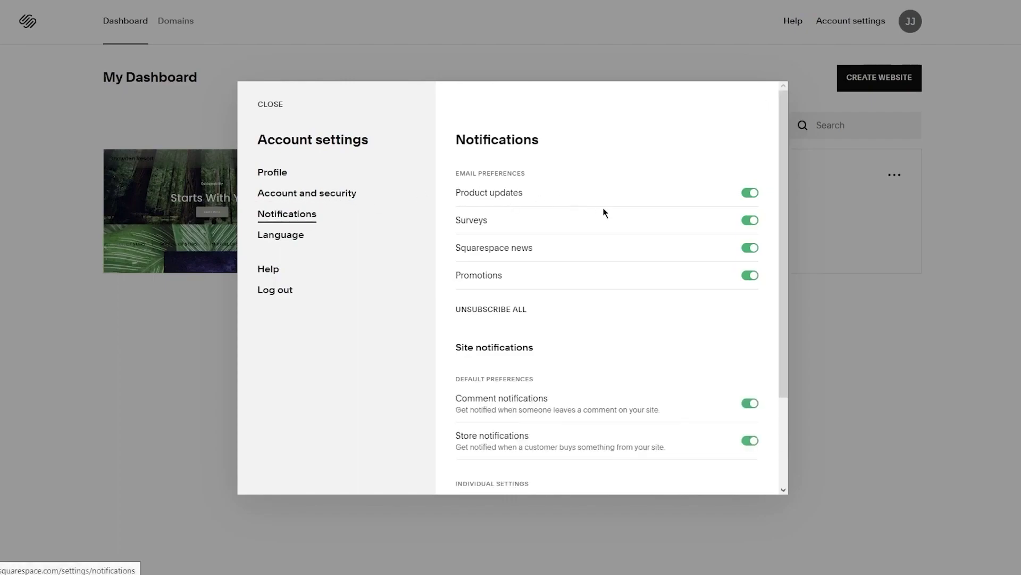
scroll(605, 212, down, 2)
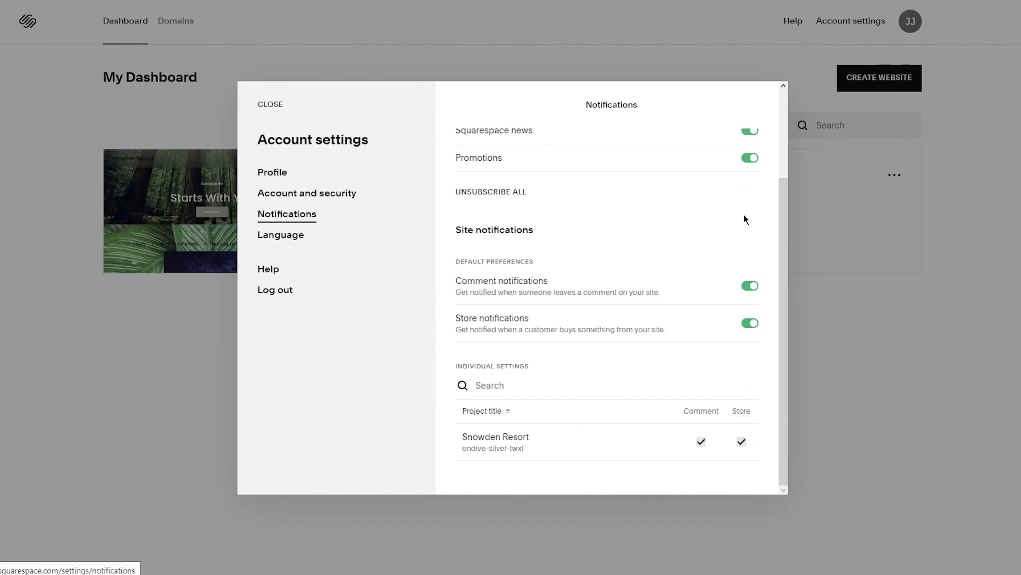
click(282, 236)
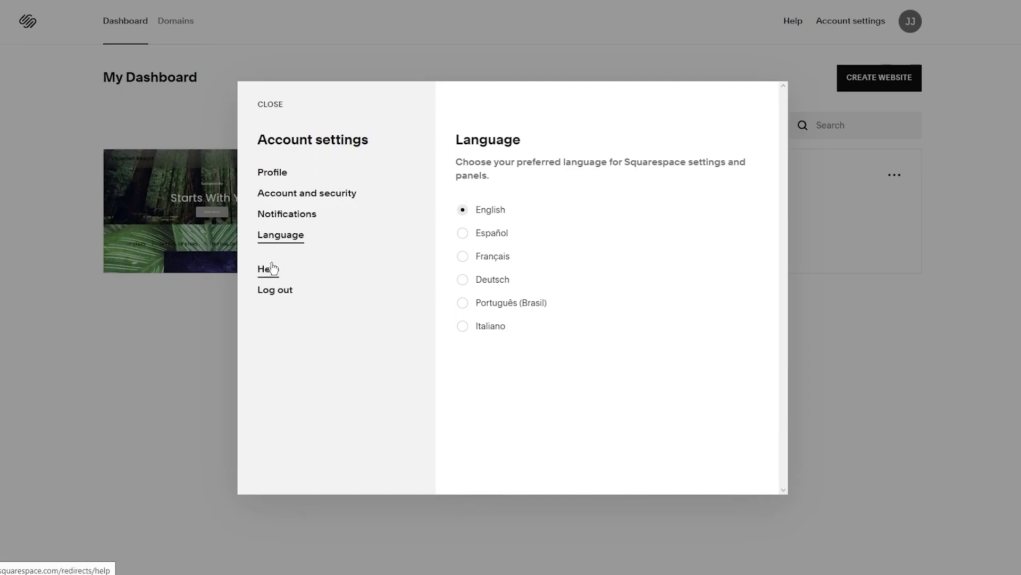
click(176, 292)
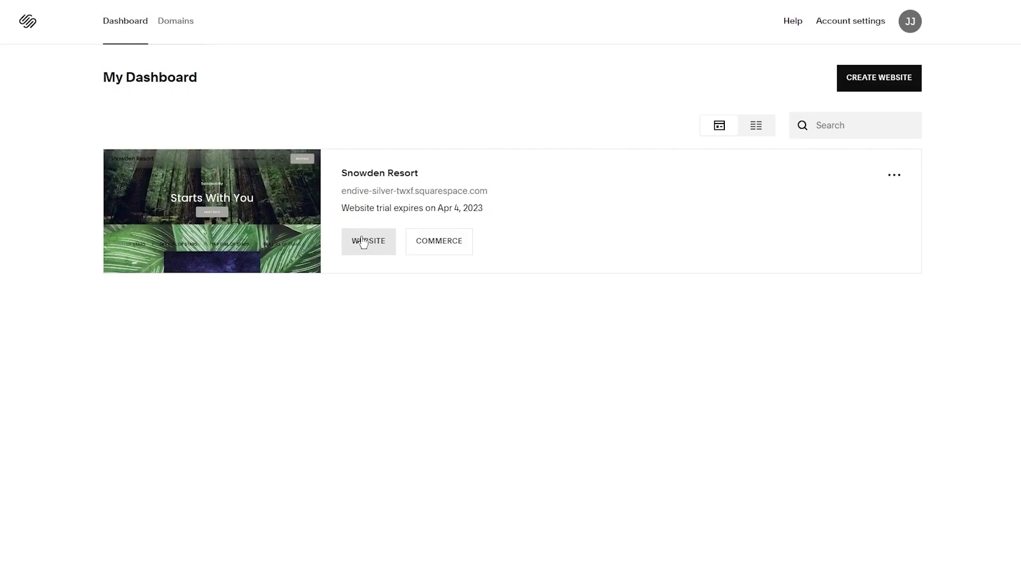
Open the Snowden Resort site editor, look through its Pages list, and return to the main menu
click(363, 242)
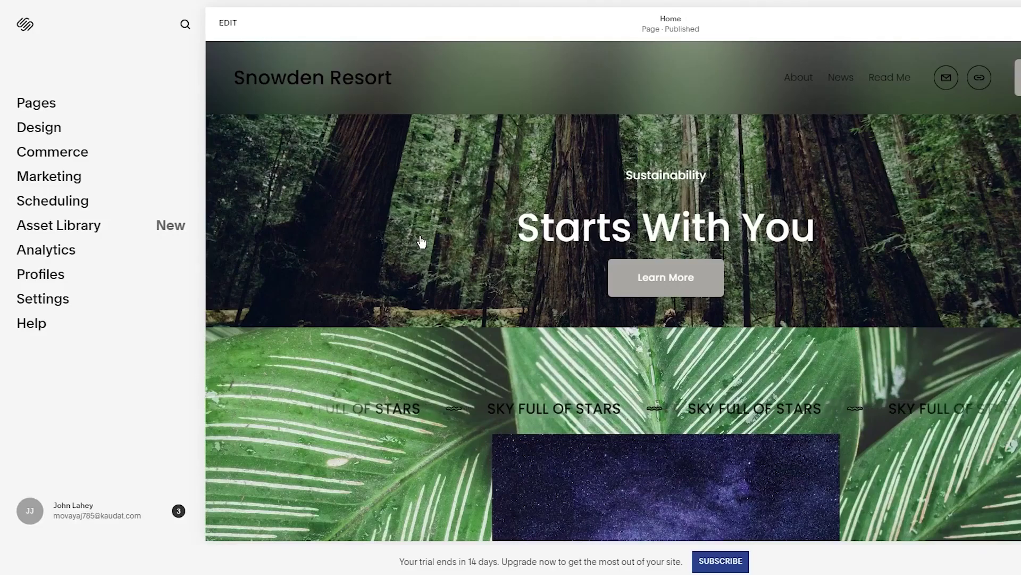
click(42, 106)
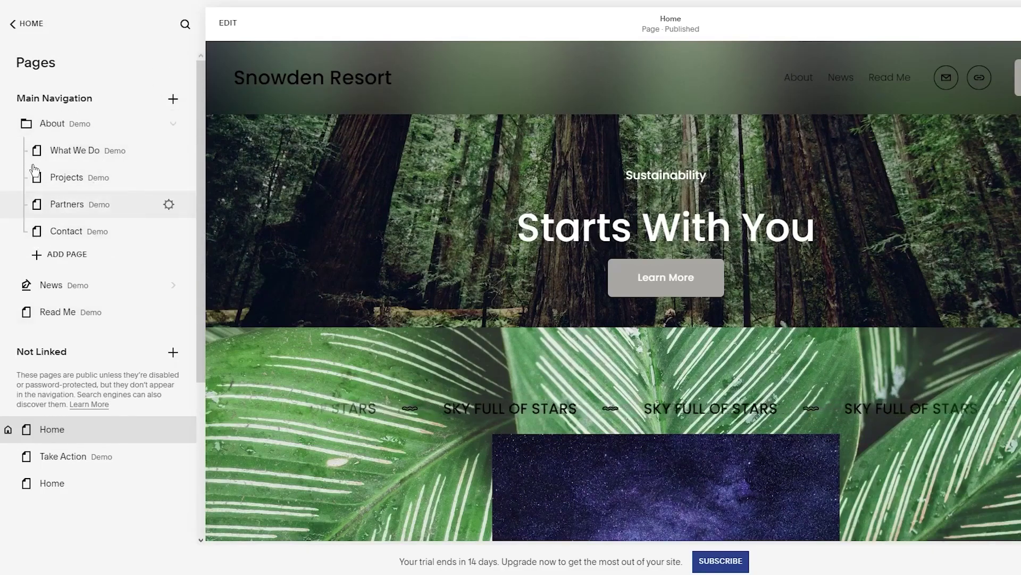
scroll(85, 335, down, 4)
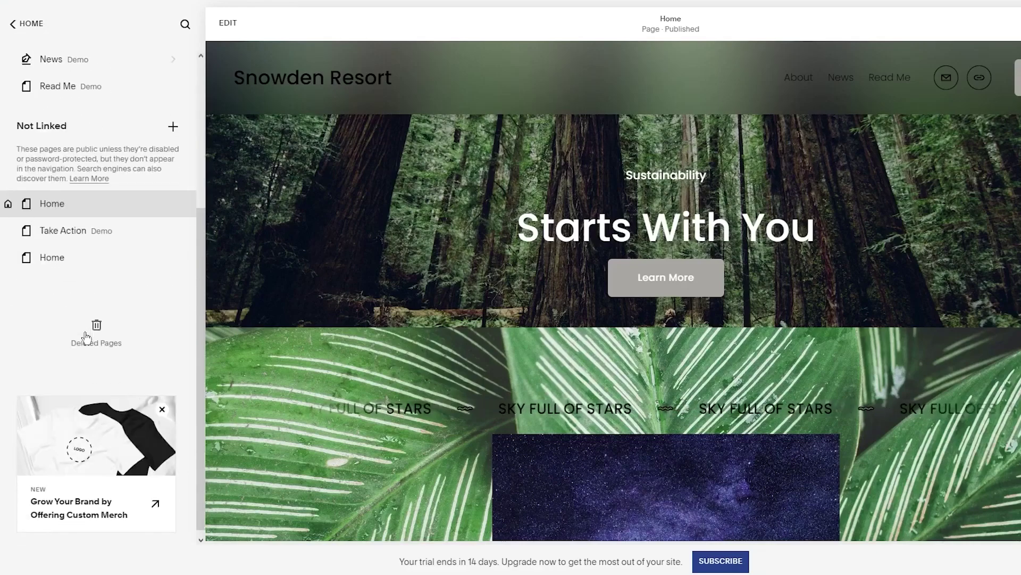
scroll(42, 98, up, 4)
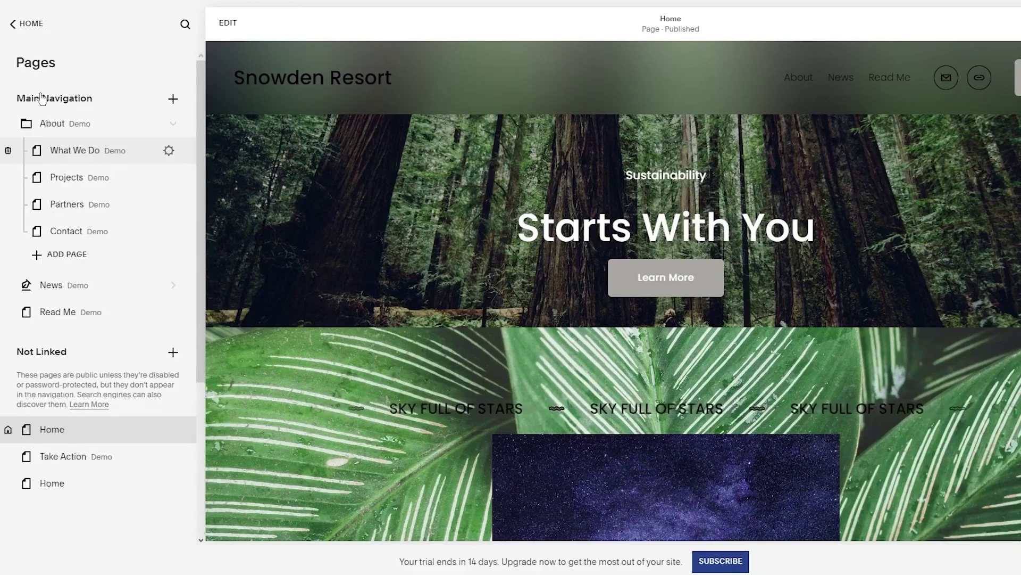
click(21, 25)
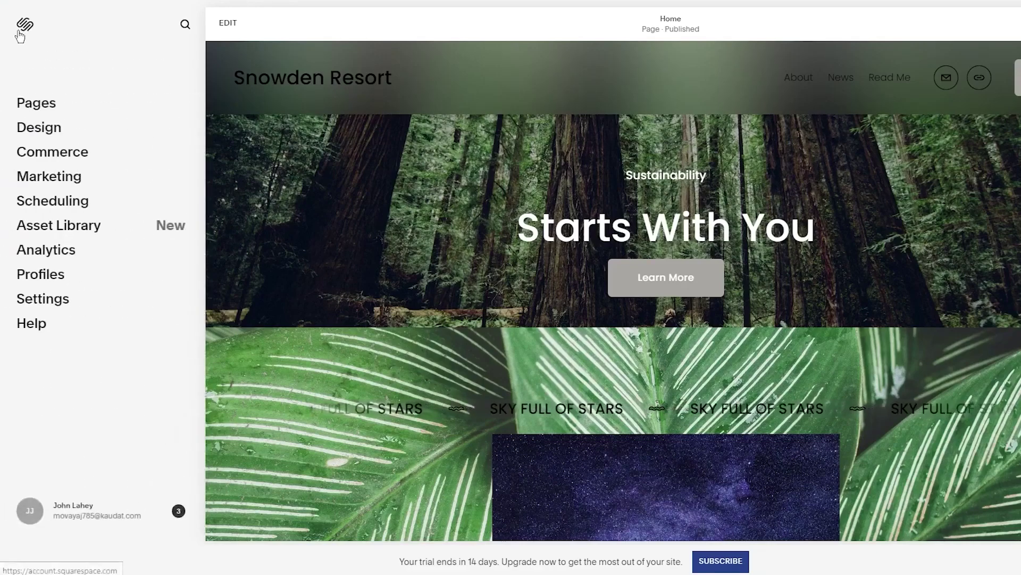
Look over the Design and Commerce sections, then open Scheduling
click(44, 133)
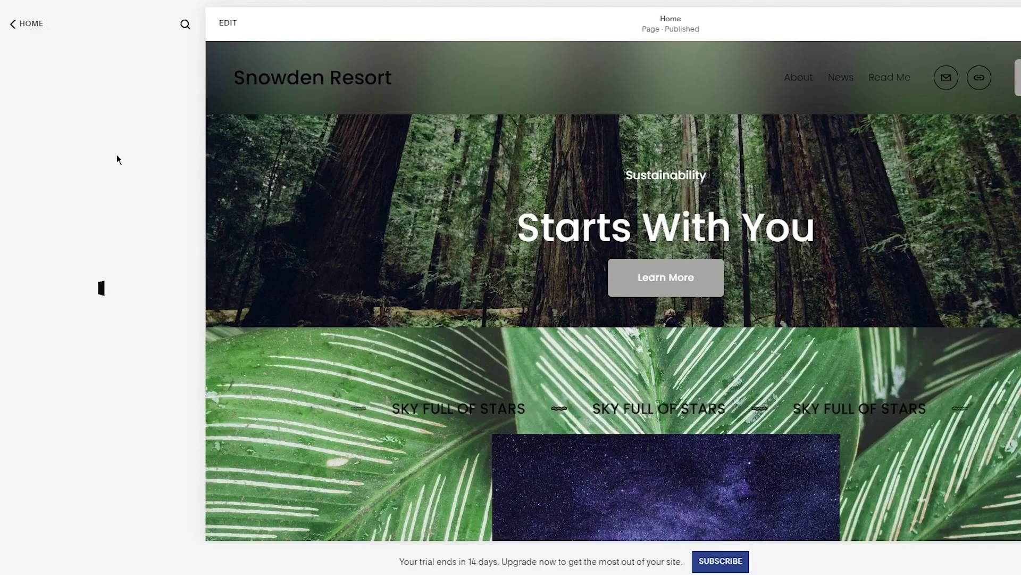
click(20, 26)
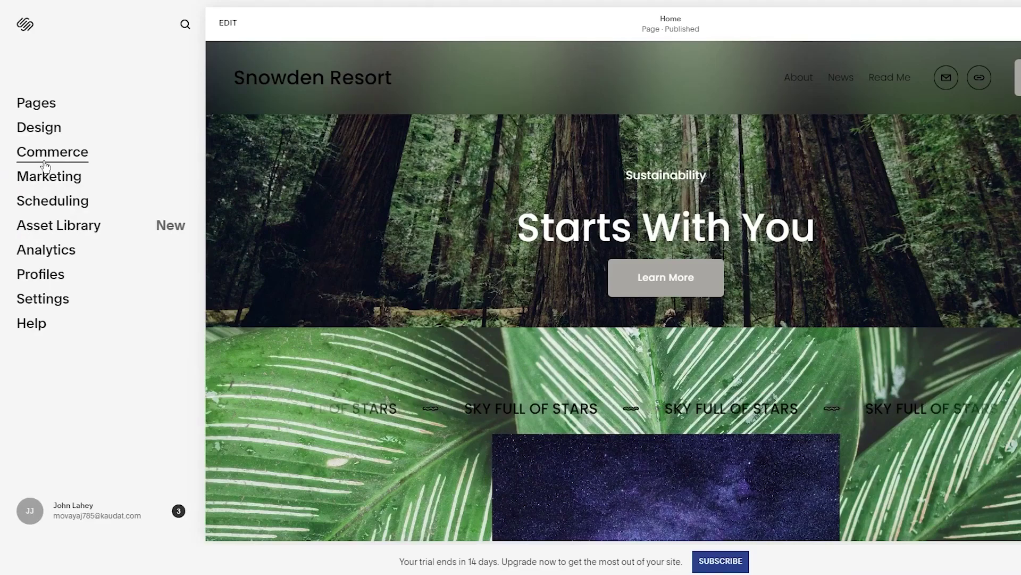
click(45, 163)
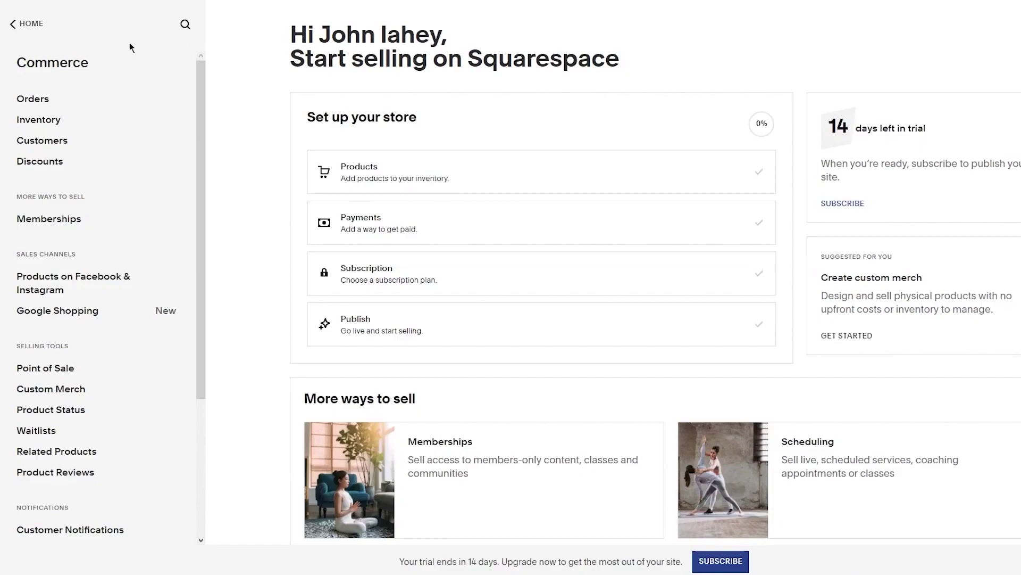
click(23, 25)
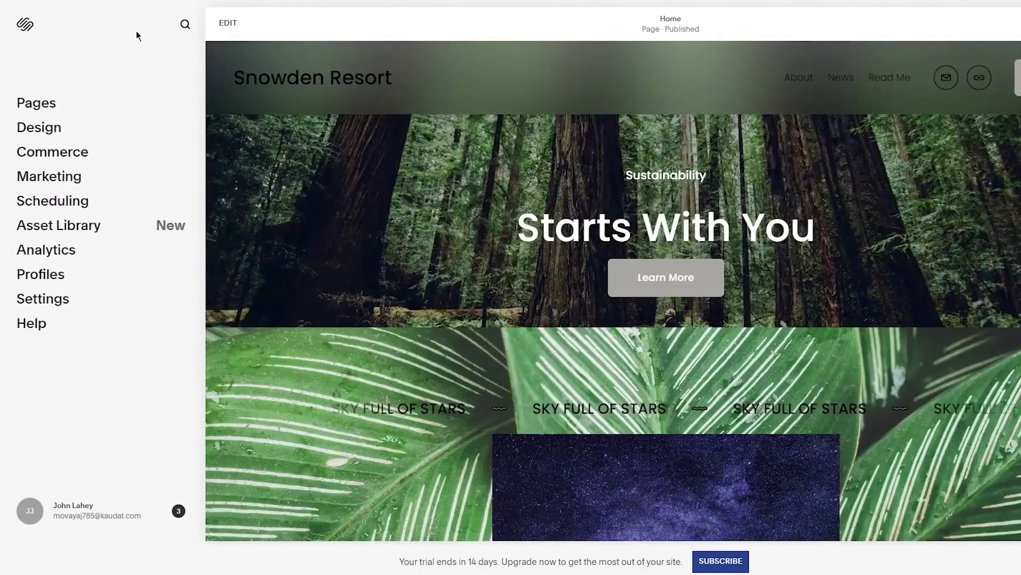
click(80, 201)
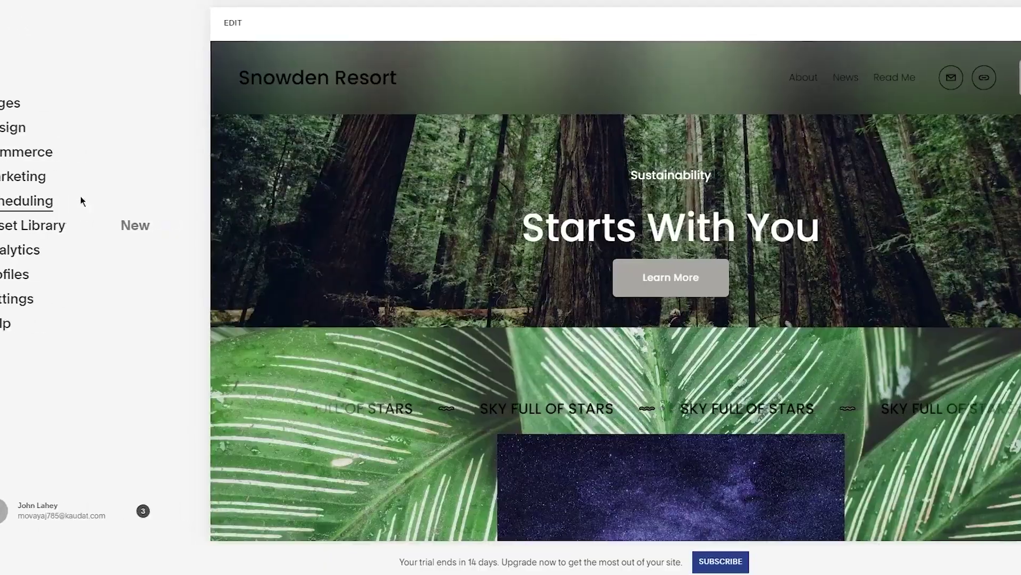